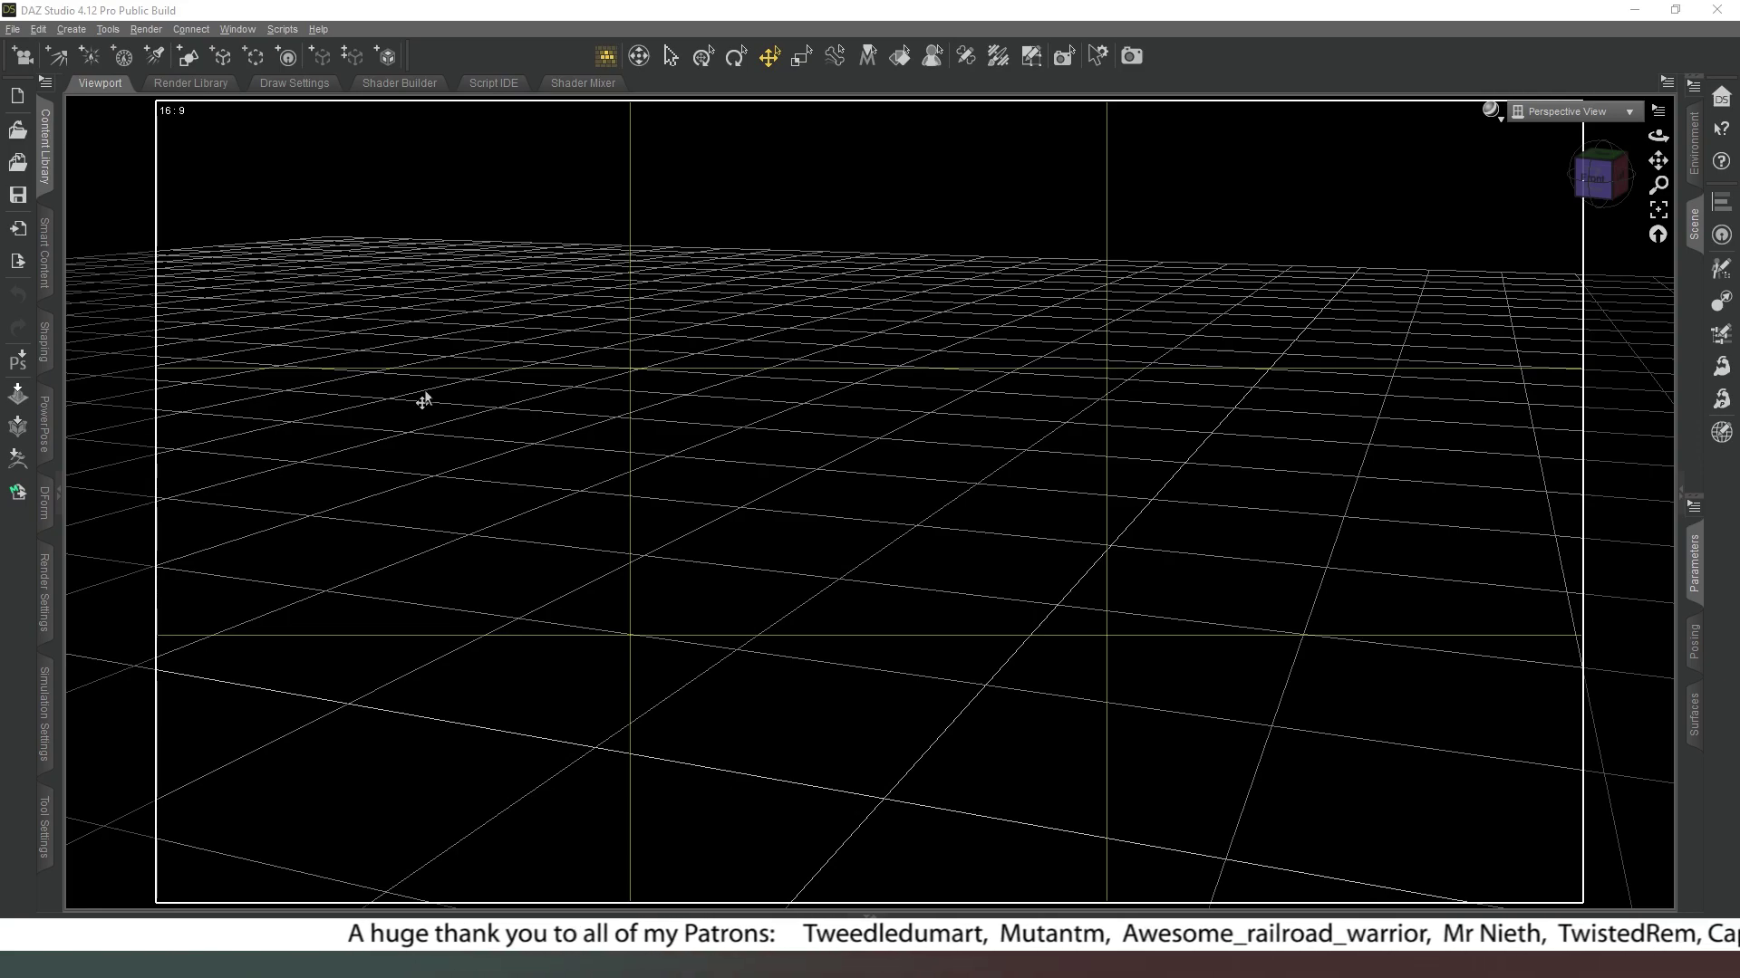
# Step: Click the view cube's Front face to see the empty scene straight from the front
pyautogui.click(1593, 178)
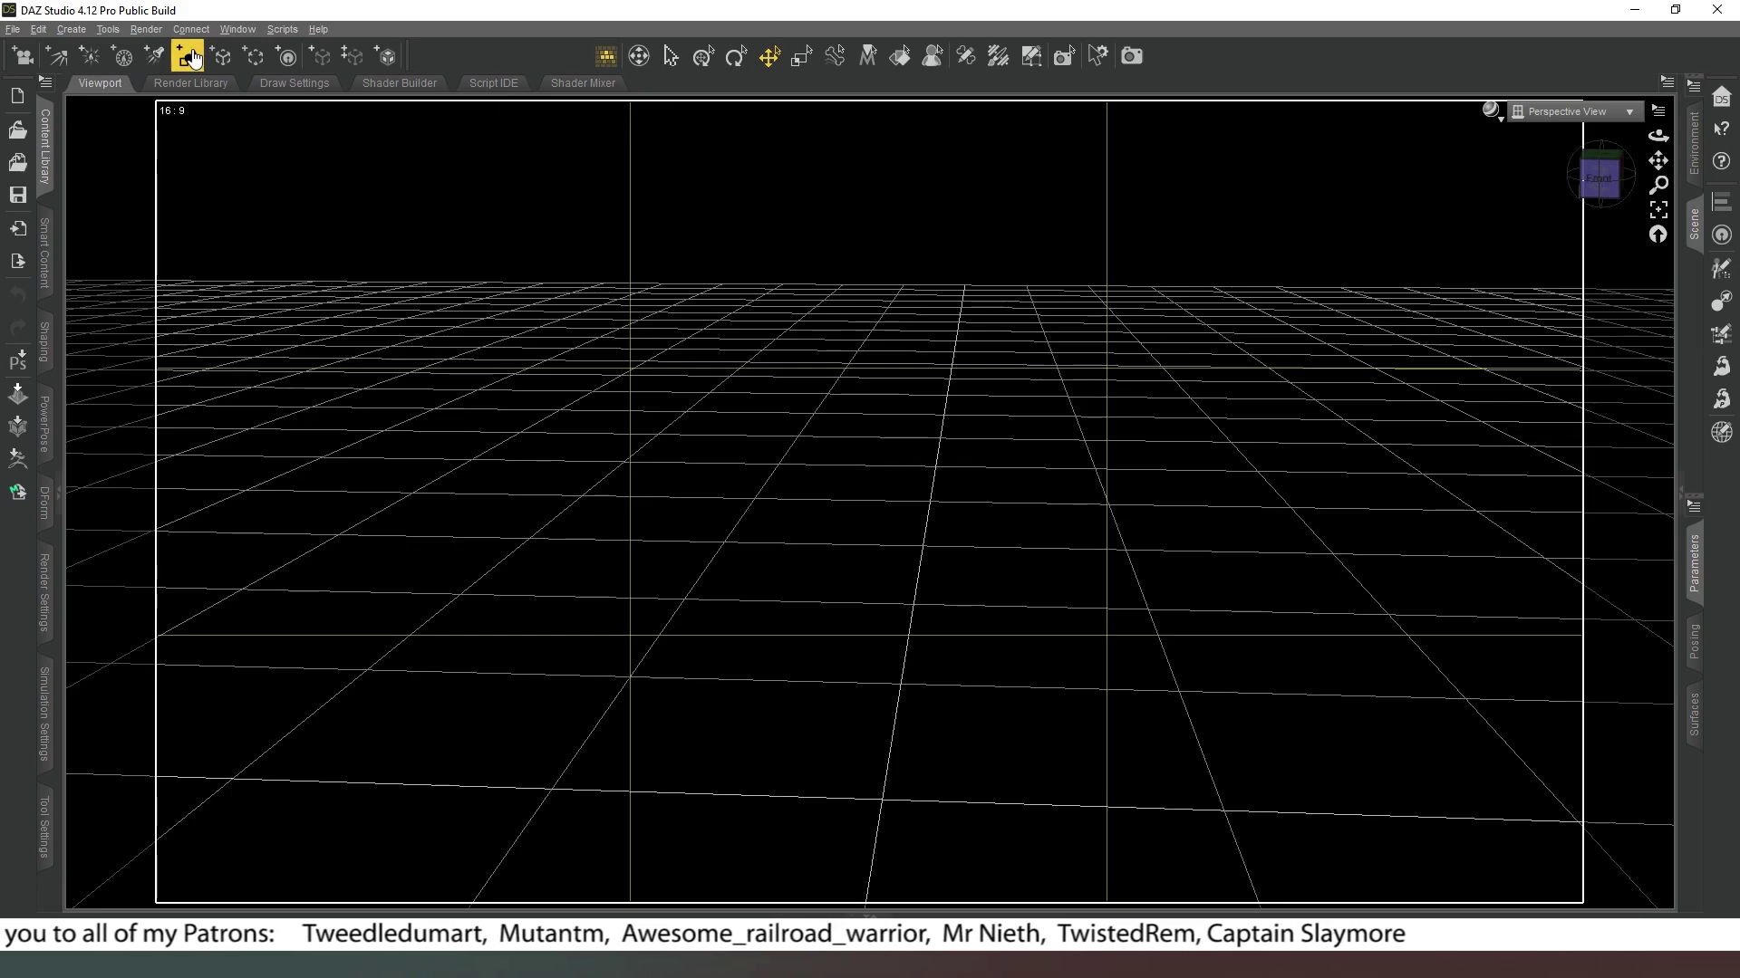
# Step: Create a Cylinder primitive with a near-zero diameter at world centre
pyautogui.click(189, 57)
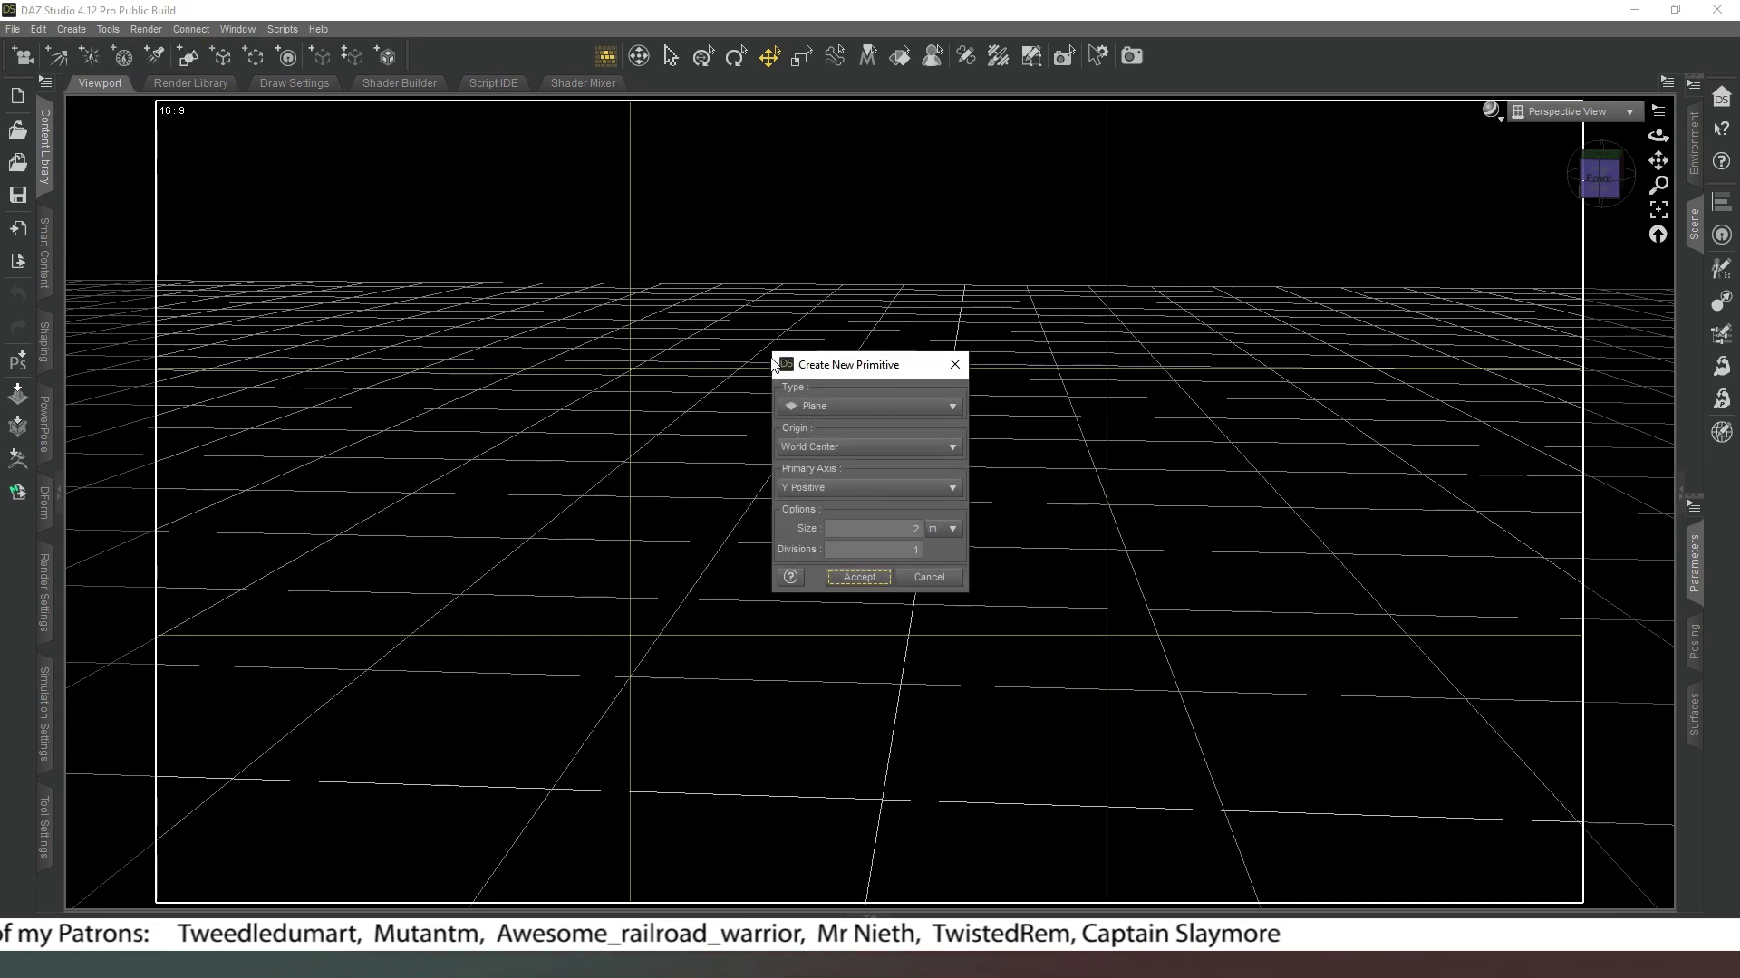
pyautogui.click(810, 406)
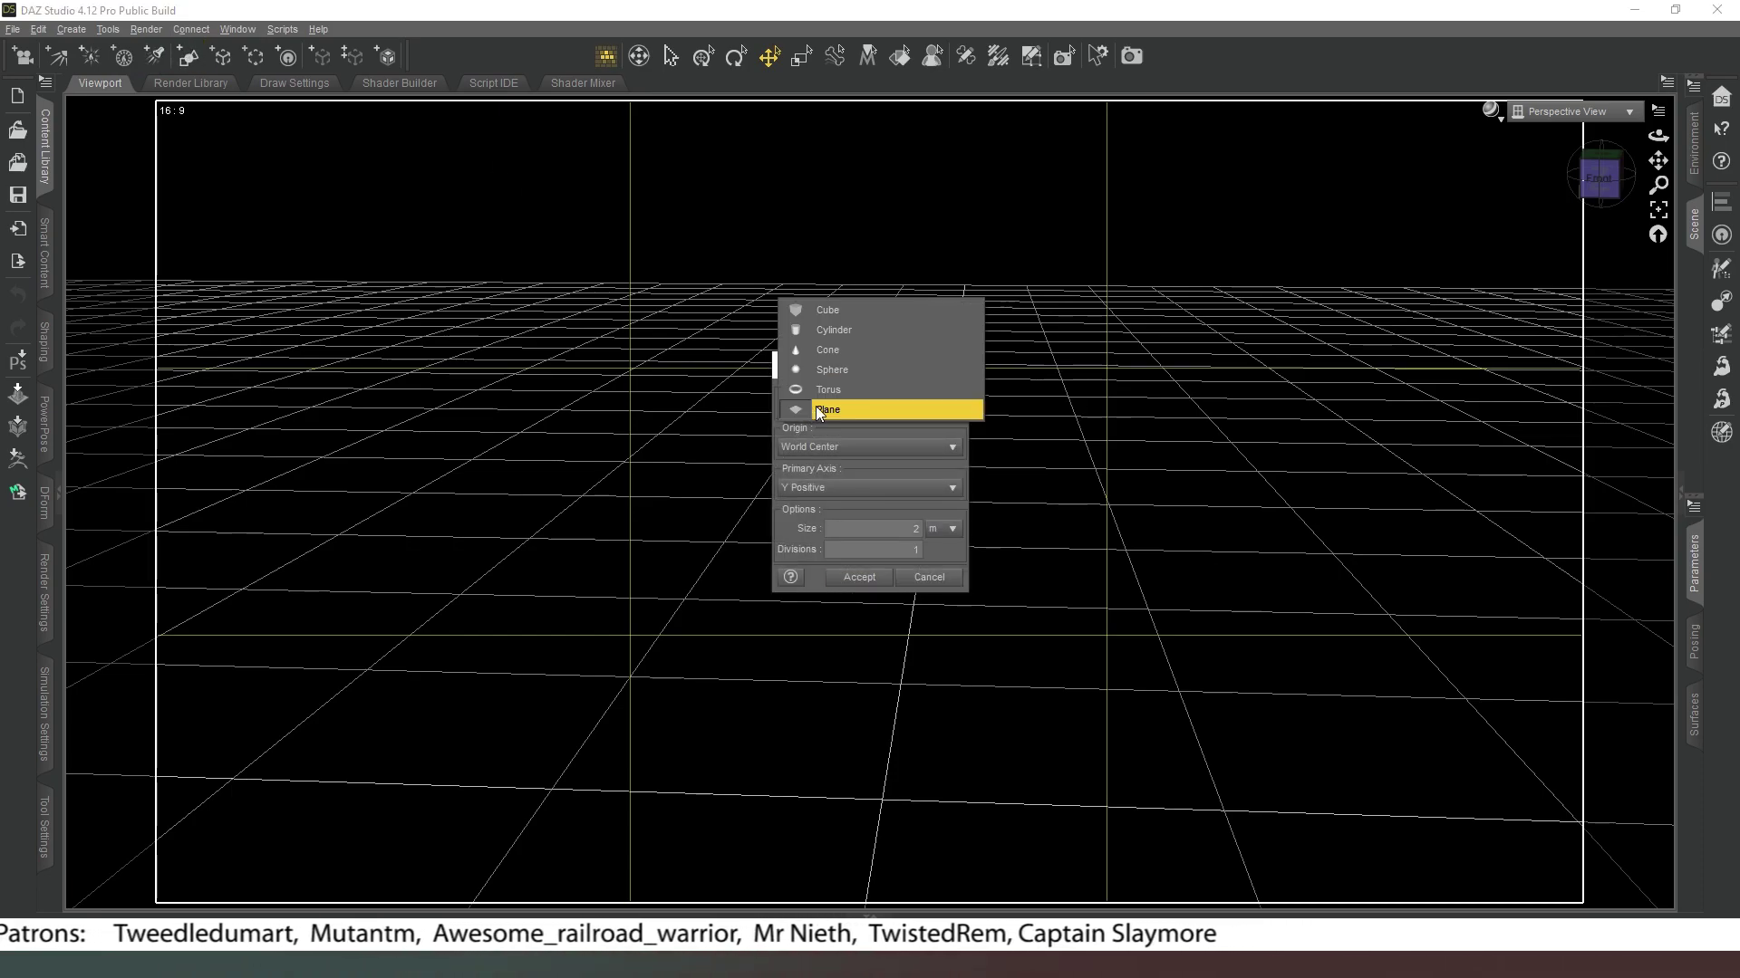
pyautogui.click(851, 330)
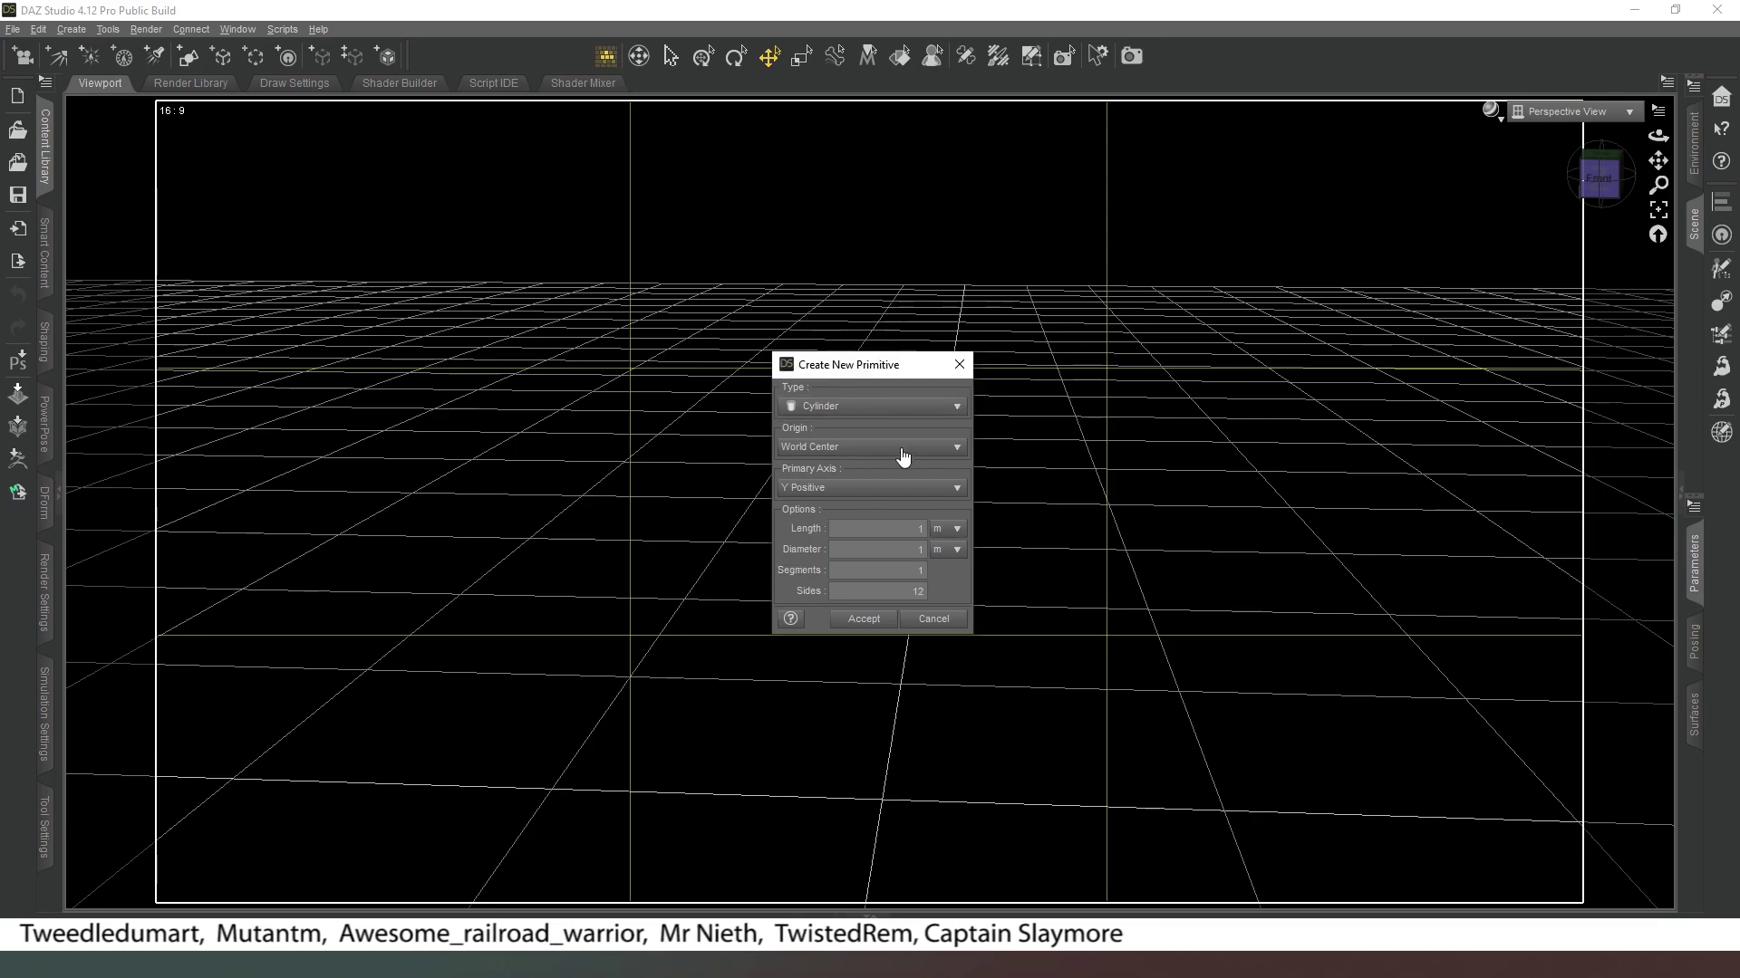
pyautogui.click(917, 530)
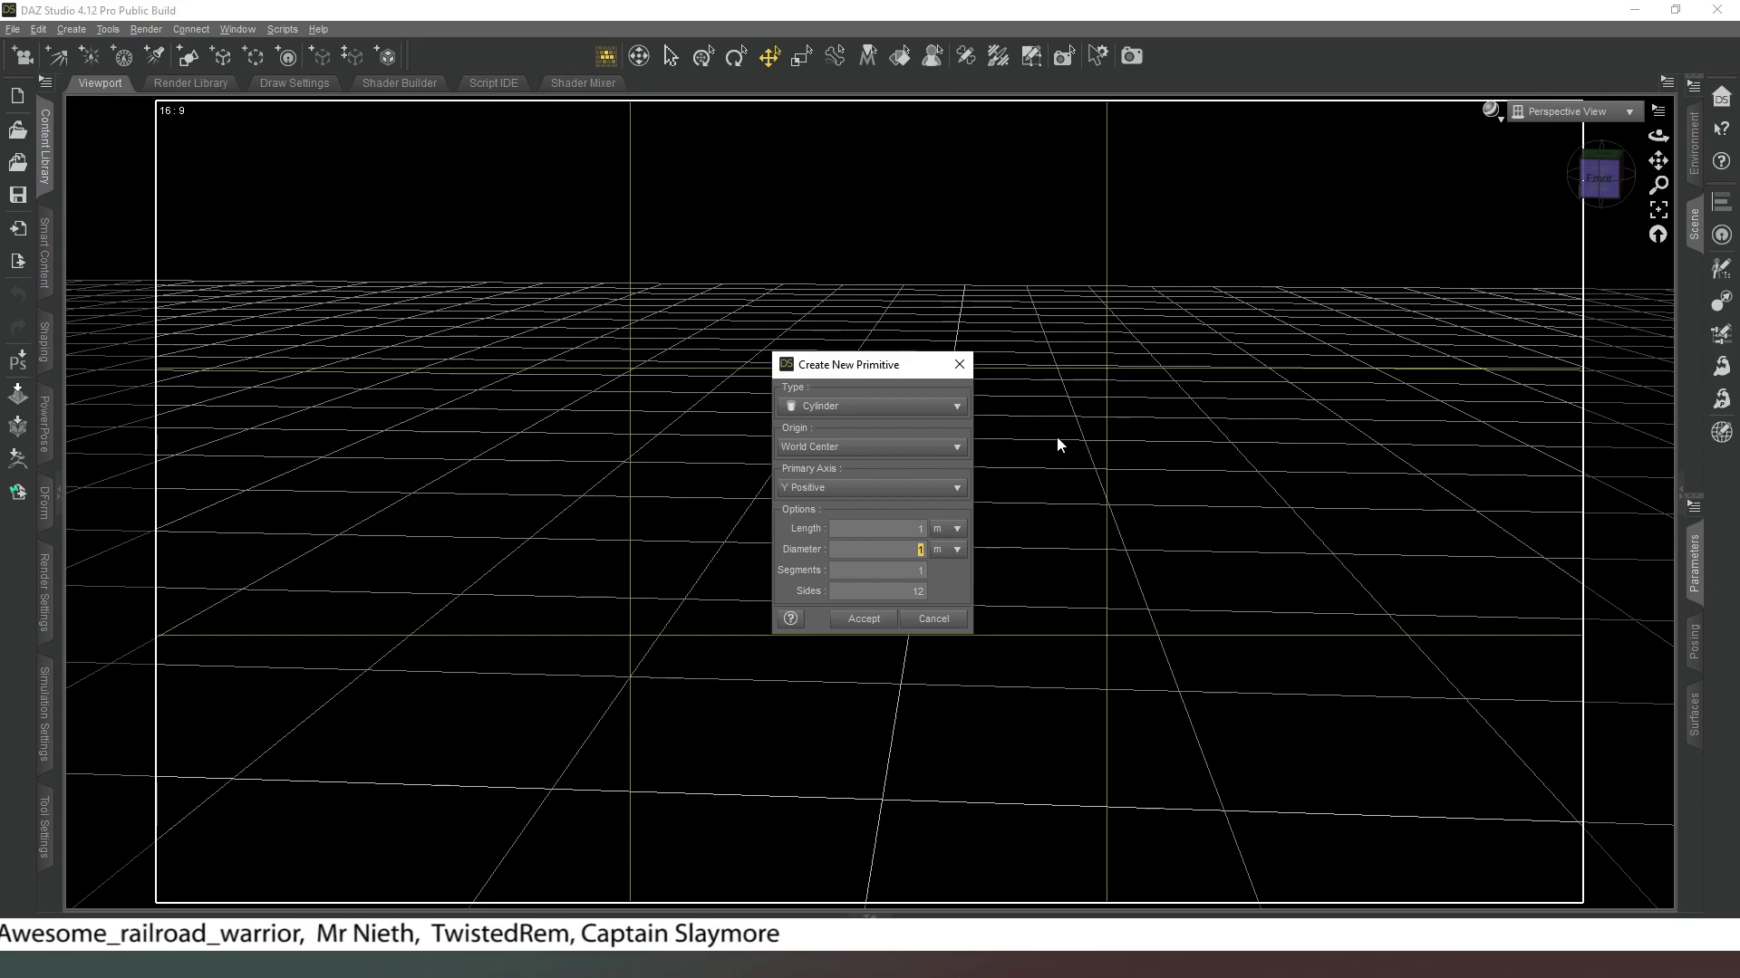
pyautogui.write('0')
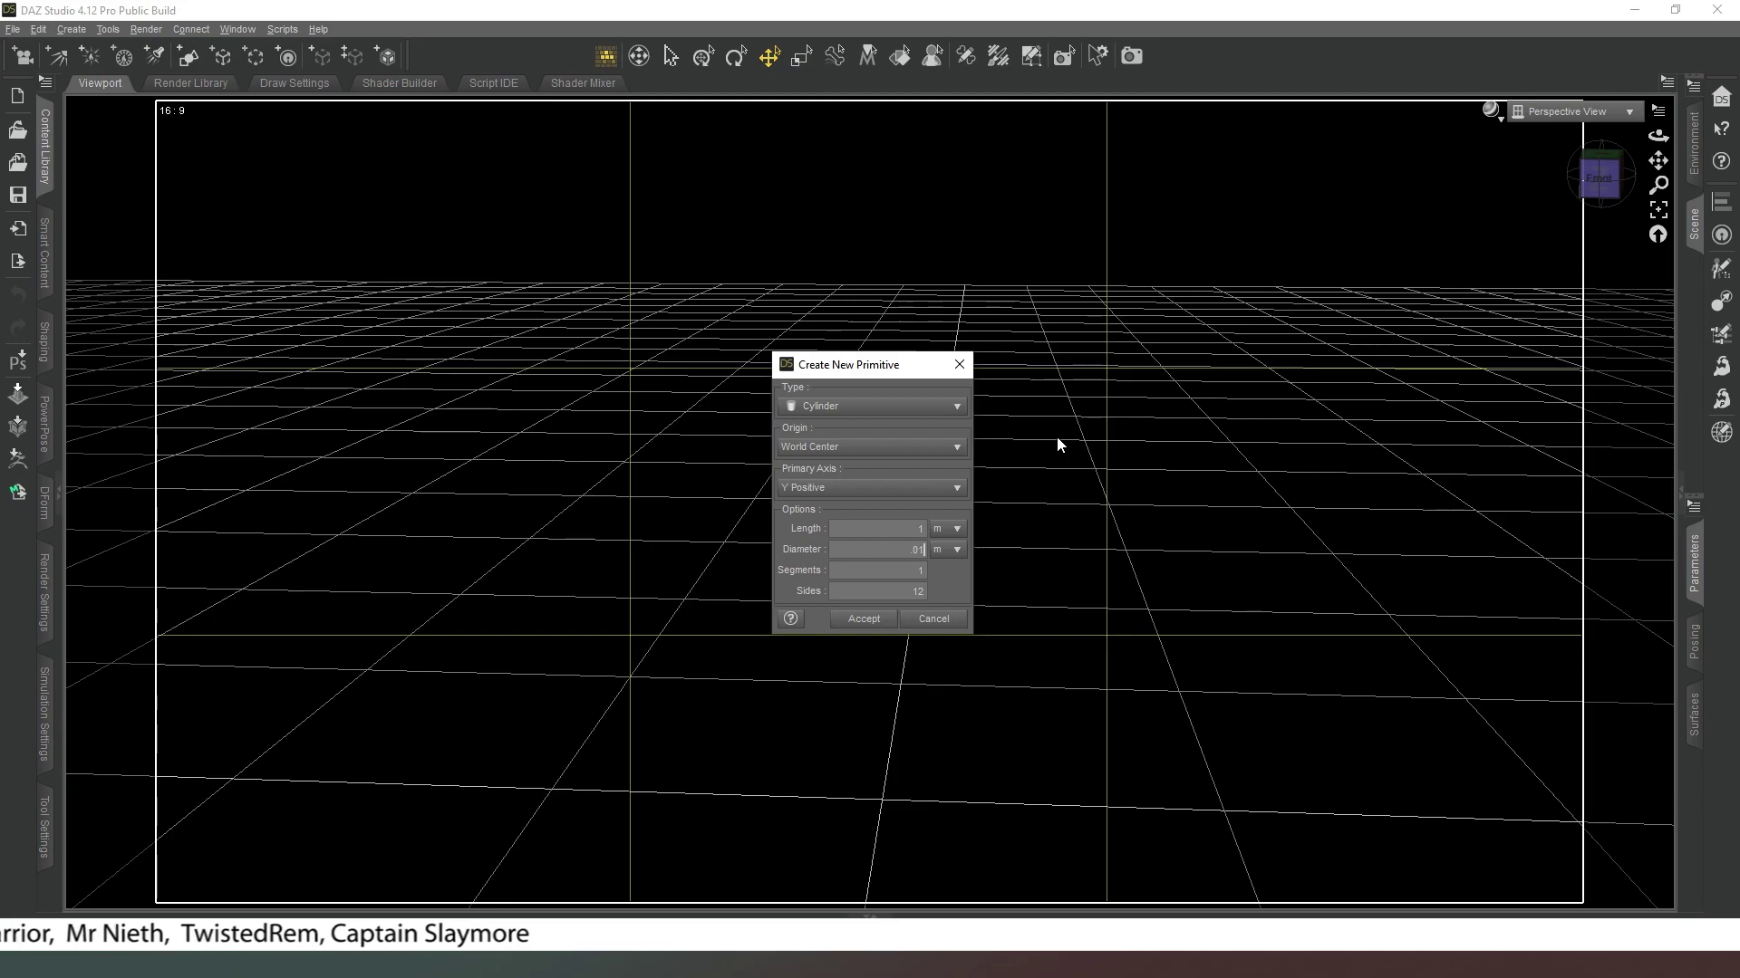
pyautogui.click(865, 619)
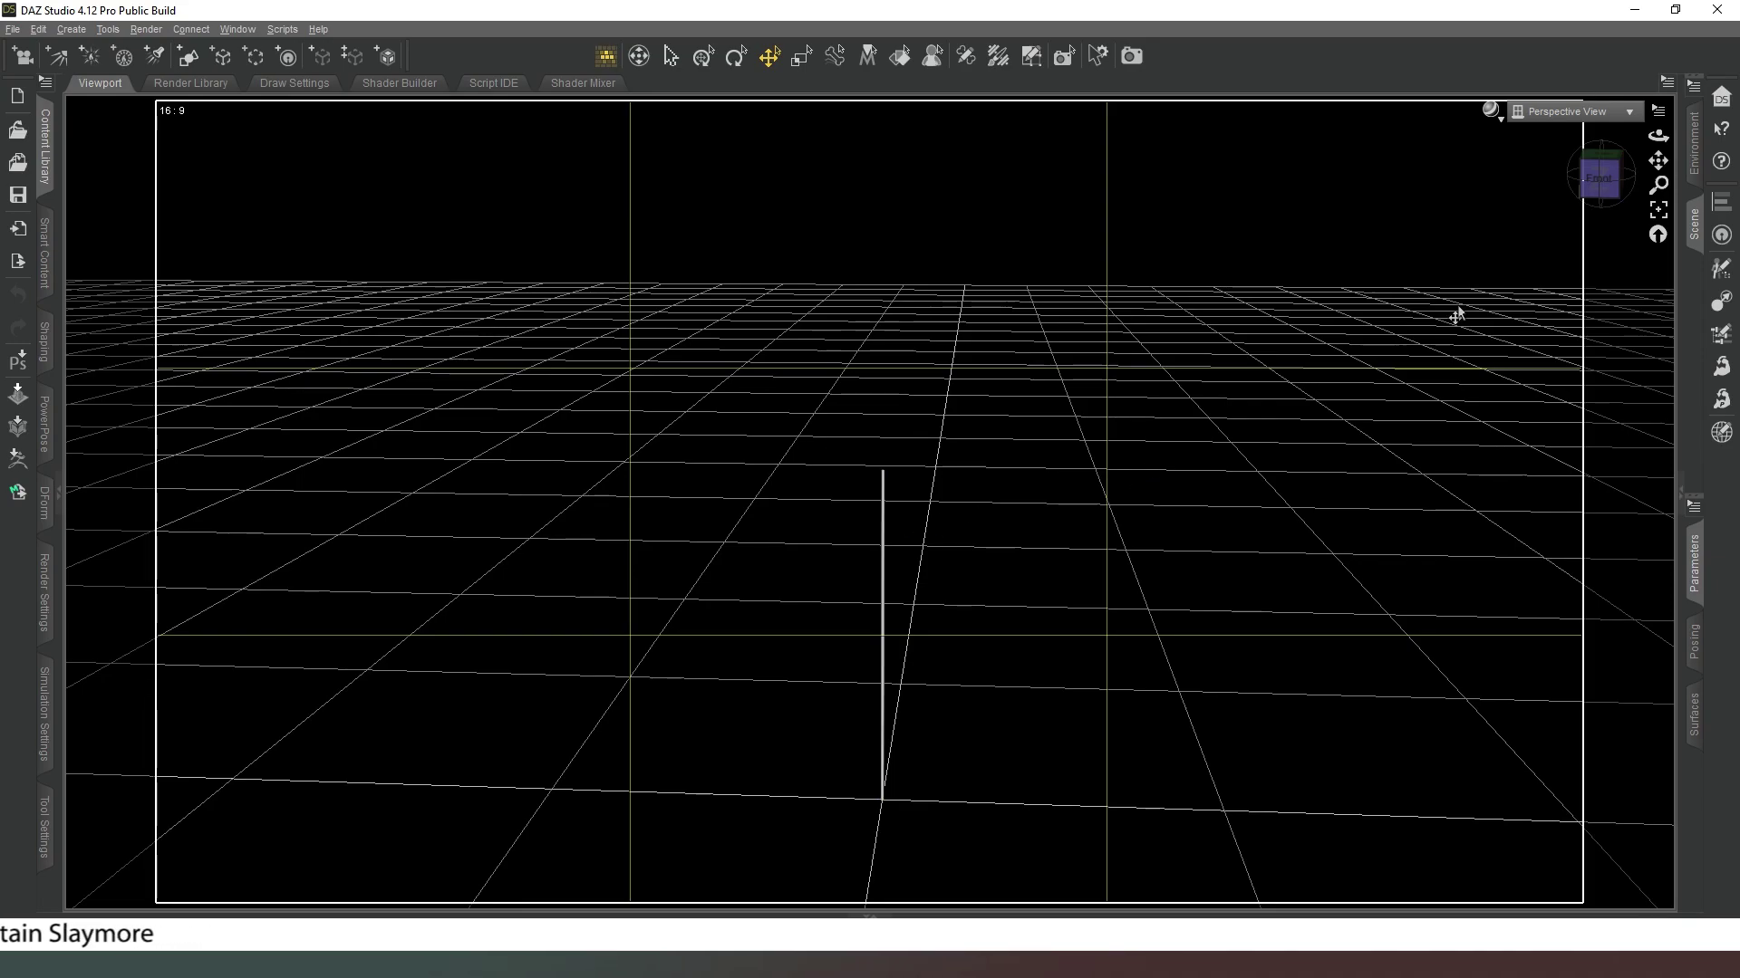
# Step: Select the thin cylinder and check it from a corner angle, returning to front view
pyautogui.click(1595, 170)
pyautogui.click(1597, 174)
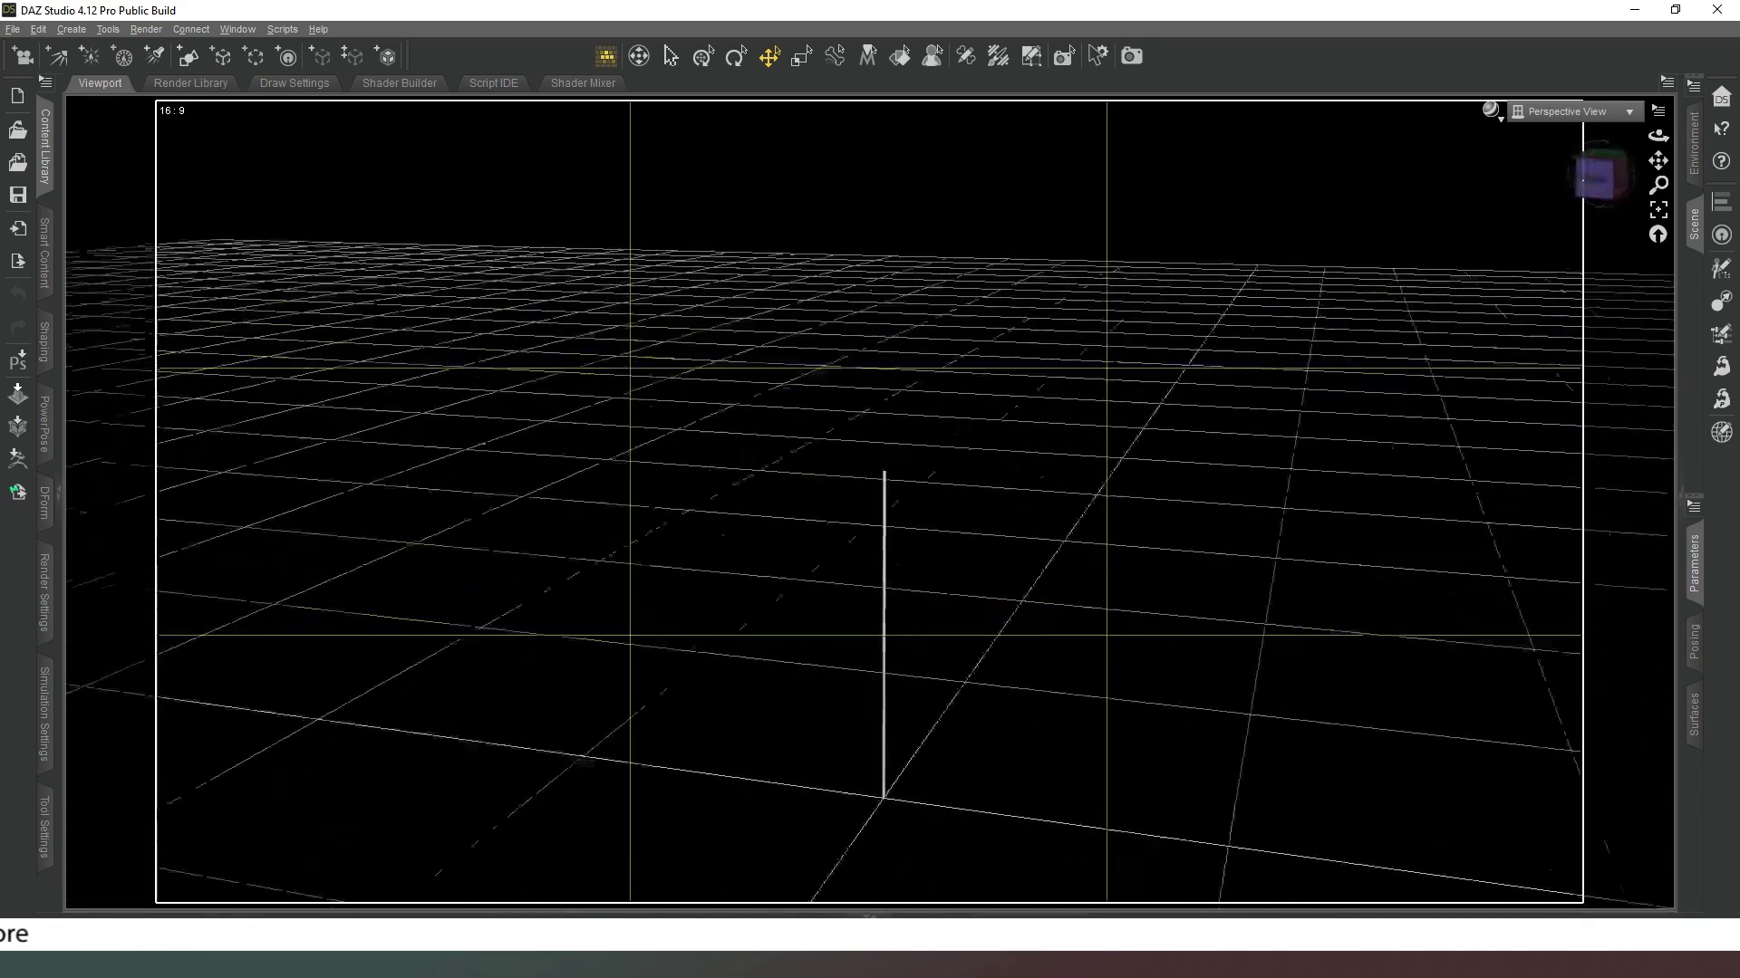
pyautogui.click(878, 523)
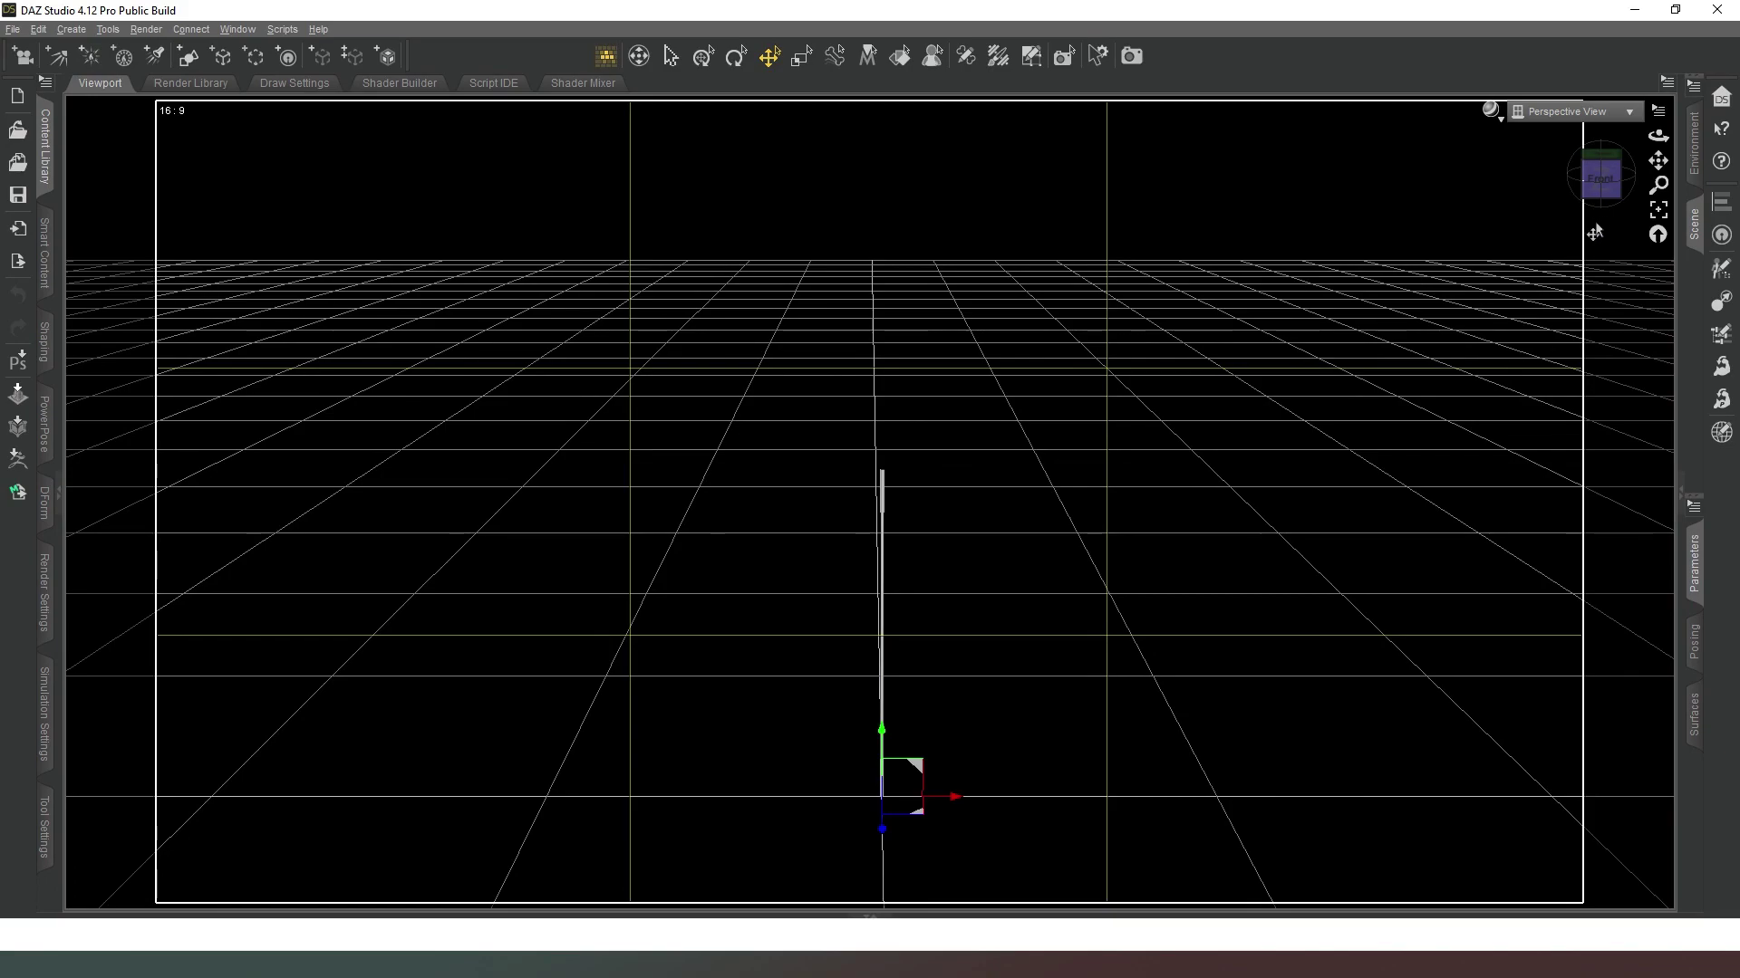
pyautogui.click(1596, 177)
pyautogui.click(1590, 180)
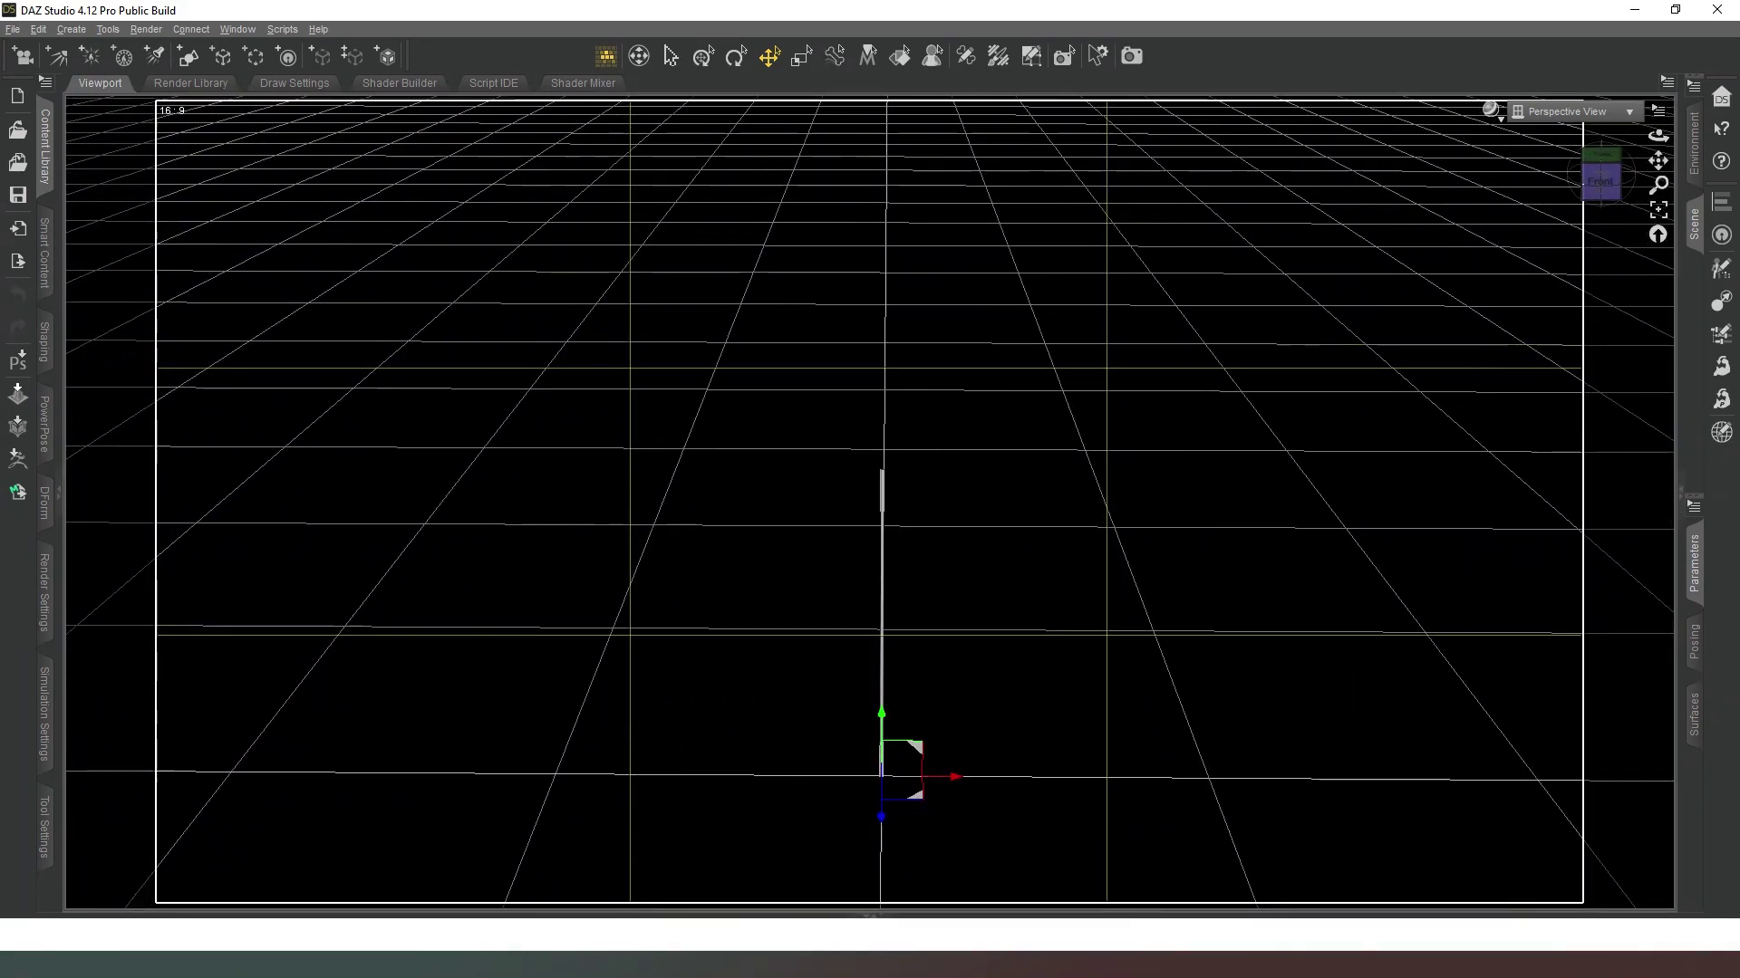
# Step: Create 3 node instances of the cylinder
pyautogui.click(61, 30)
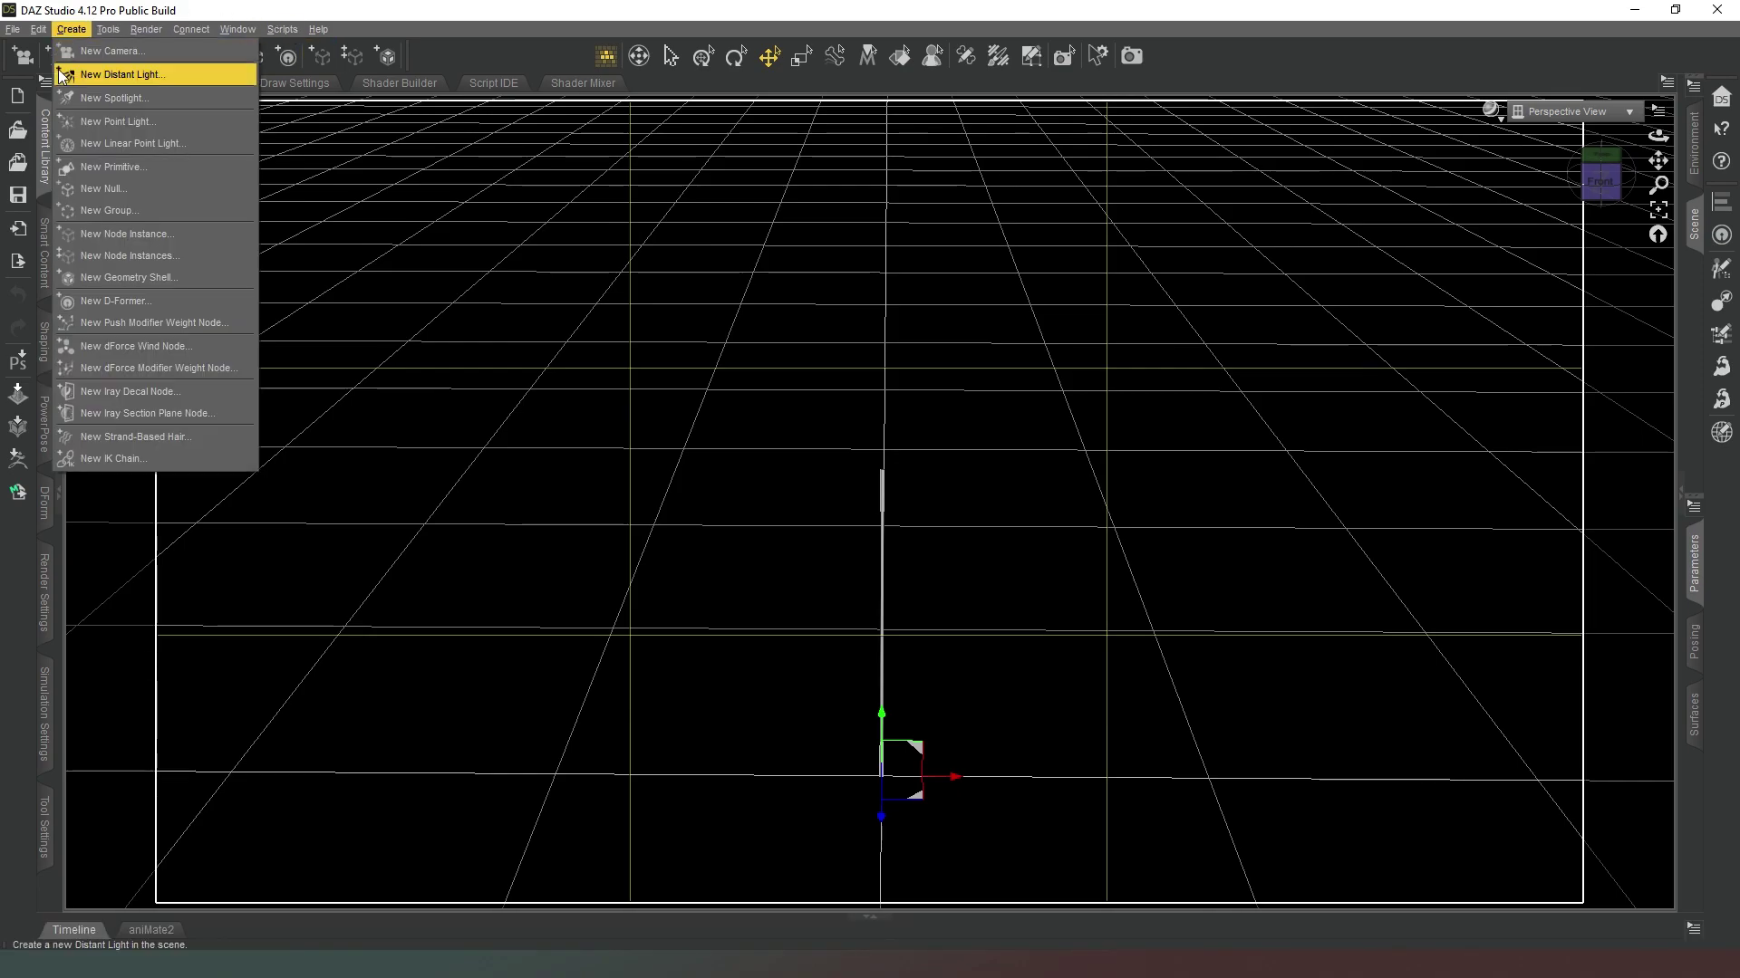
pyautogui.click(190, 258)
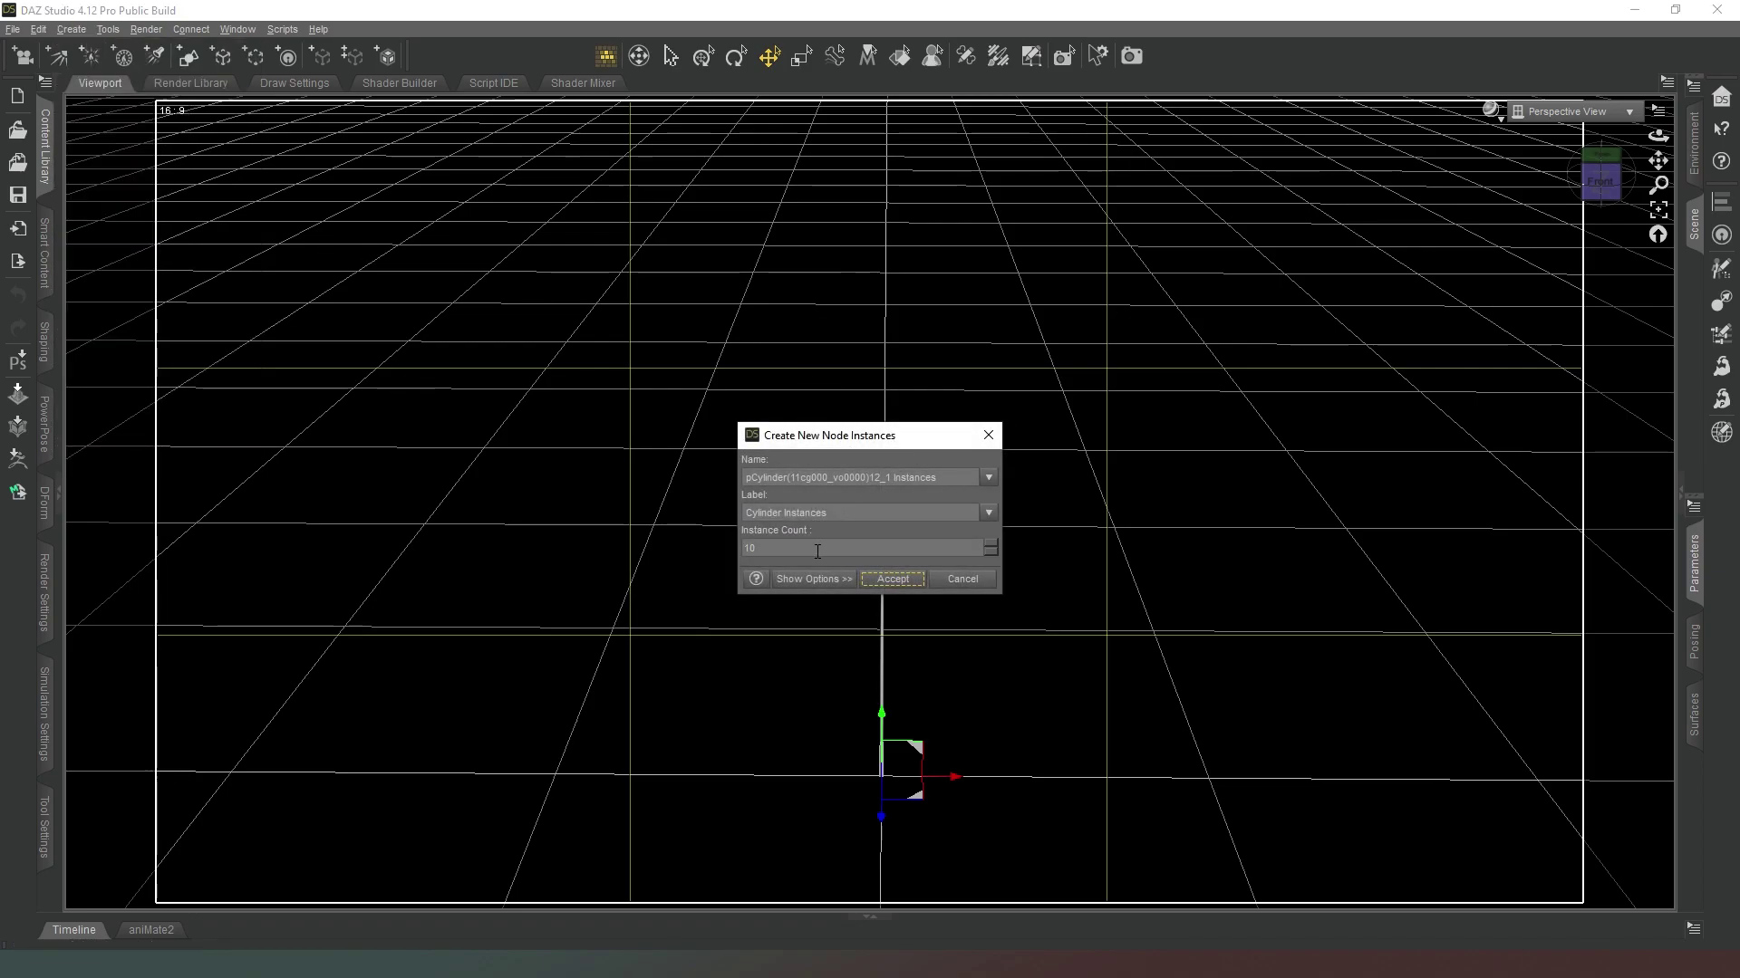
pyautogui.press('Tab')
pyautogui.write('3')
pyautogui.click(895, 580)
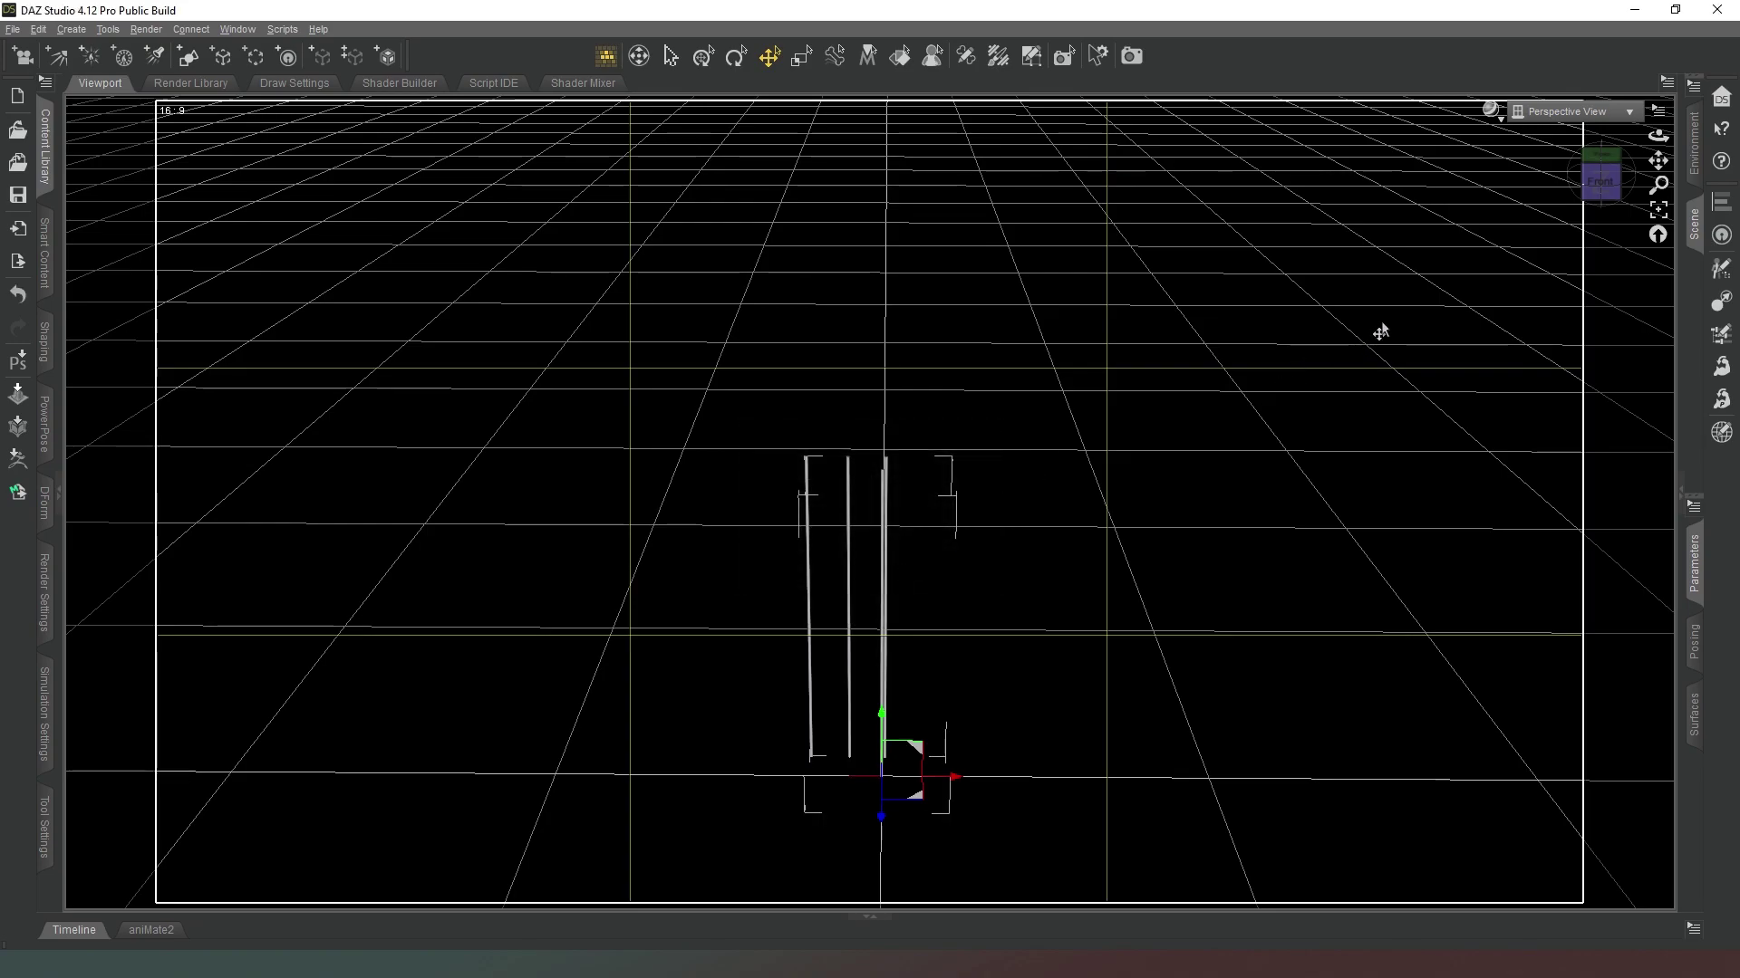
# Step: Select the rightmost cylinder and orbit to look down steeply at the four legs
pyautogui.moveTo(1599, 177)
pyautogui.mouseDown()
pyautogui.moveTo(1569, 182)
pyautogui.moveTo(1600, 156)
pyautogui.mouseUp()
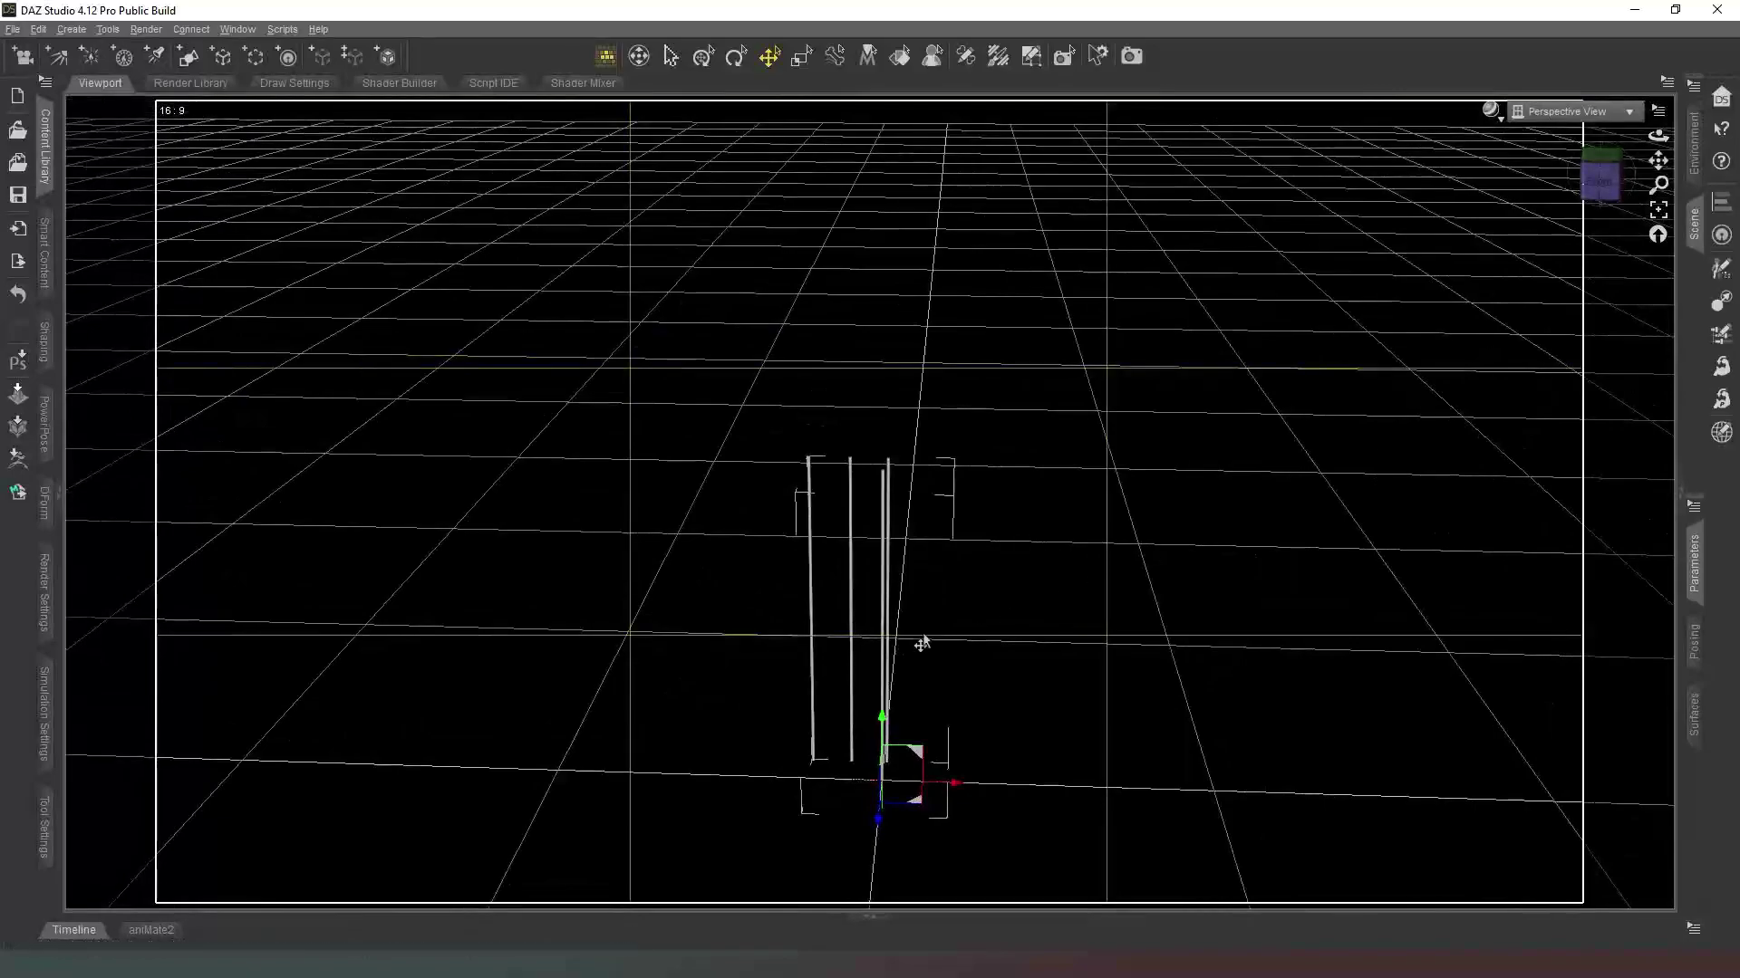
pyautogui.click(1615, 202)
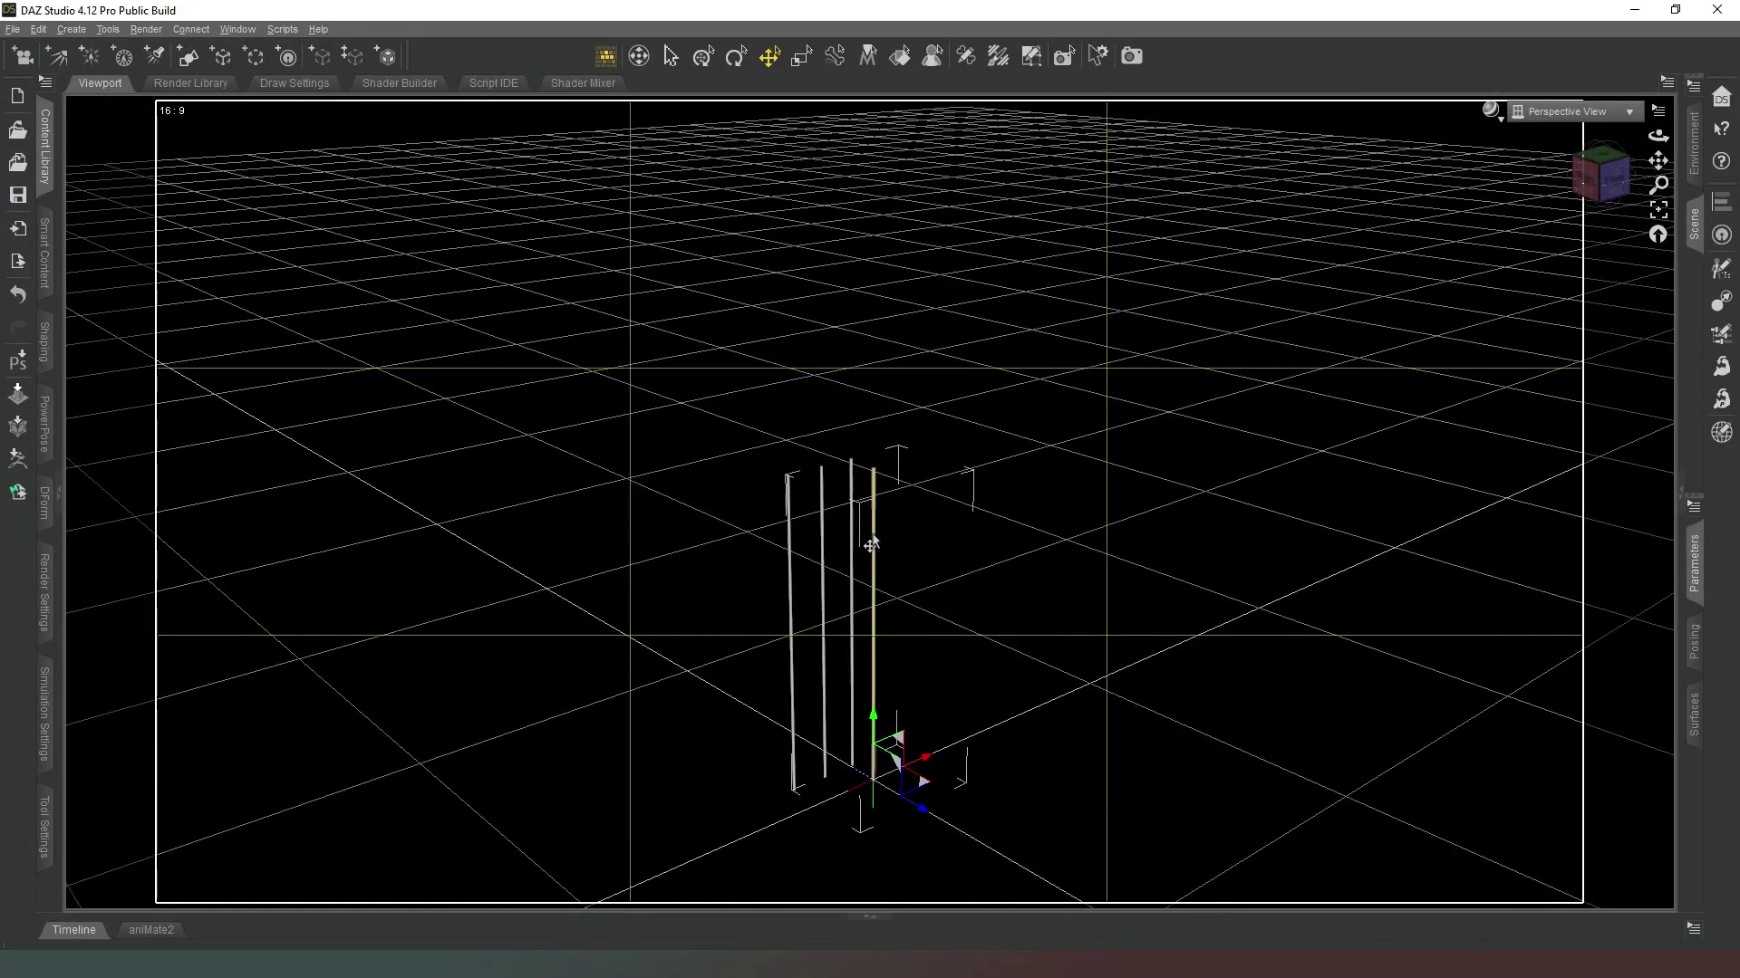
pyautogui.click(869, 544)
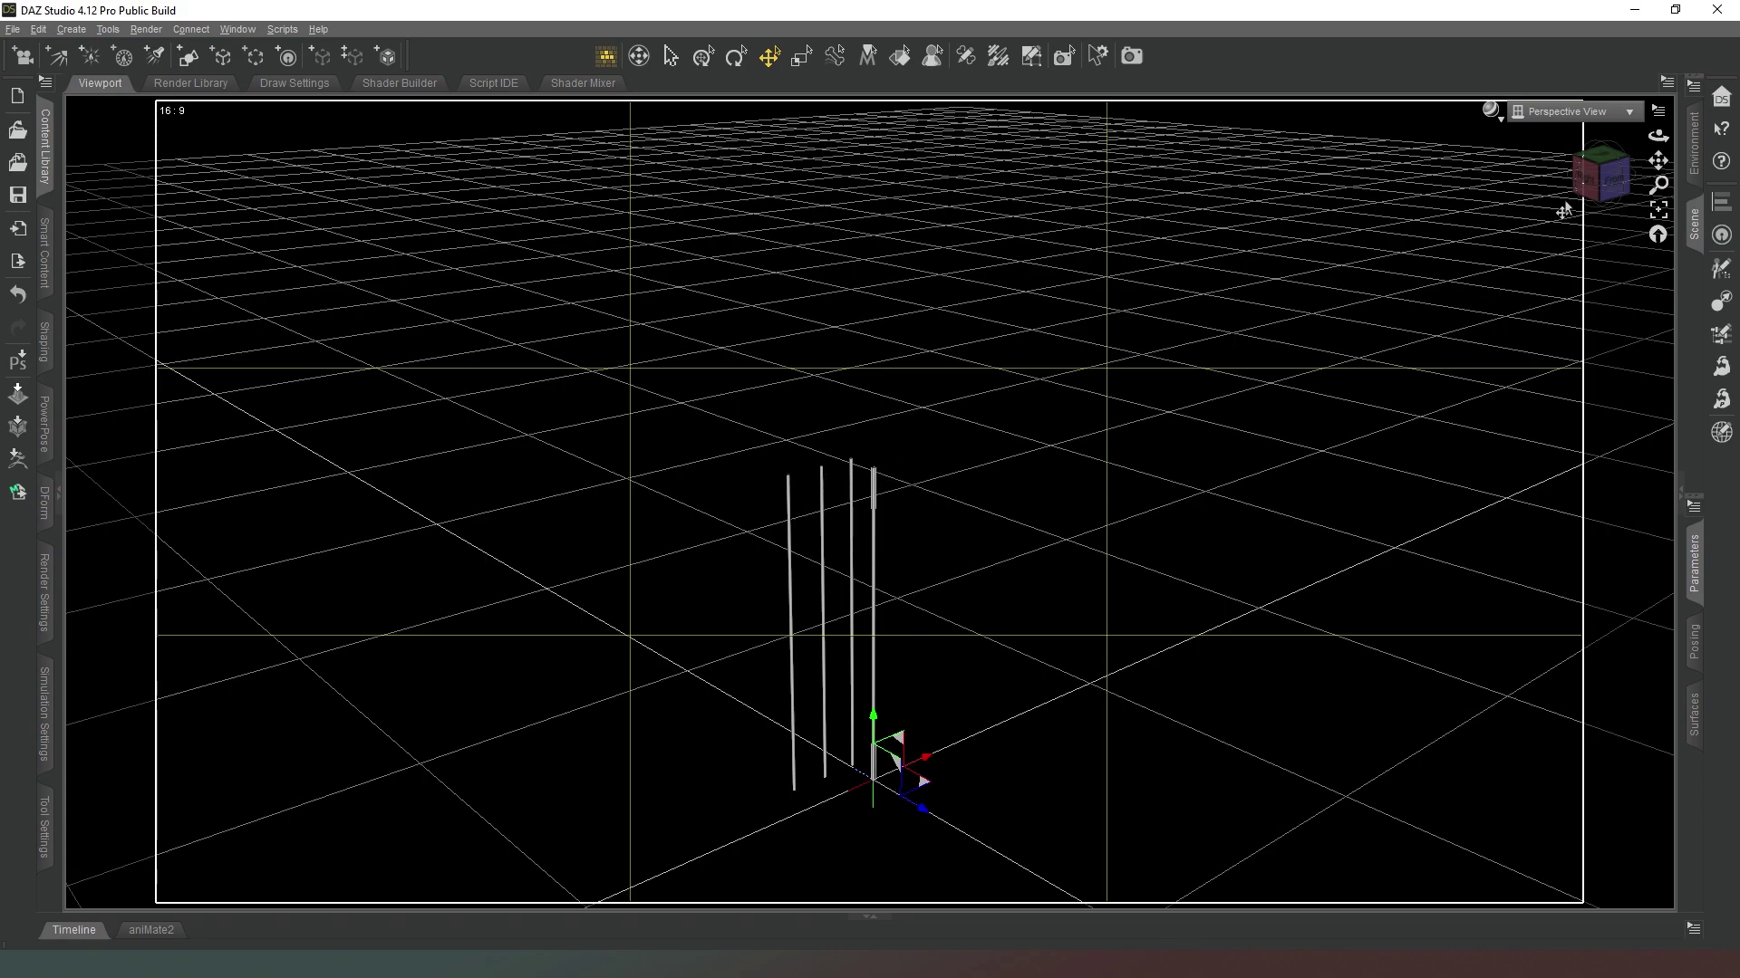
pyautogui.moveTo(1587, 184); pyautogui.dragTo(1636, 197)
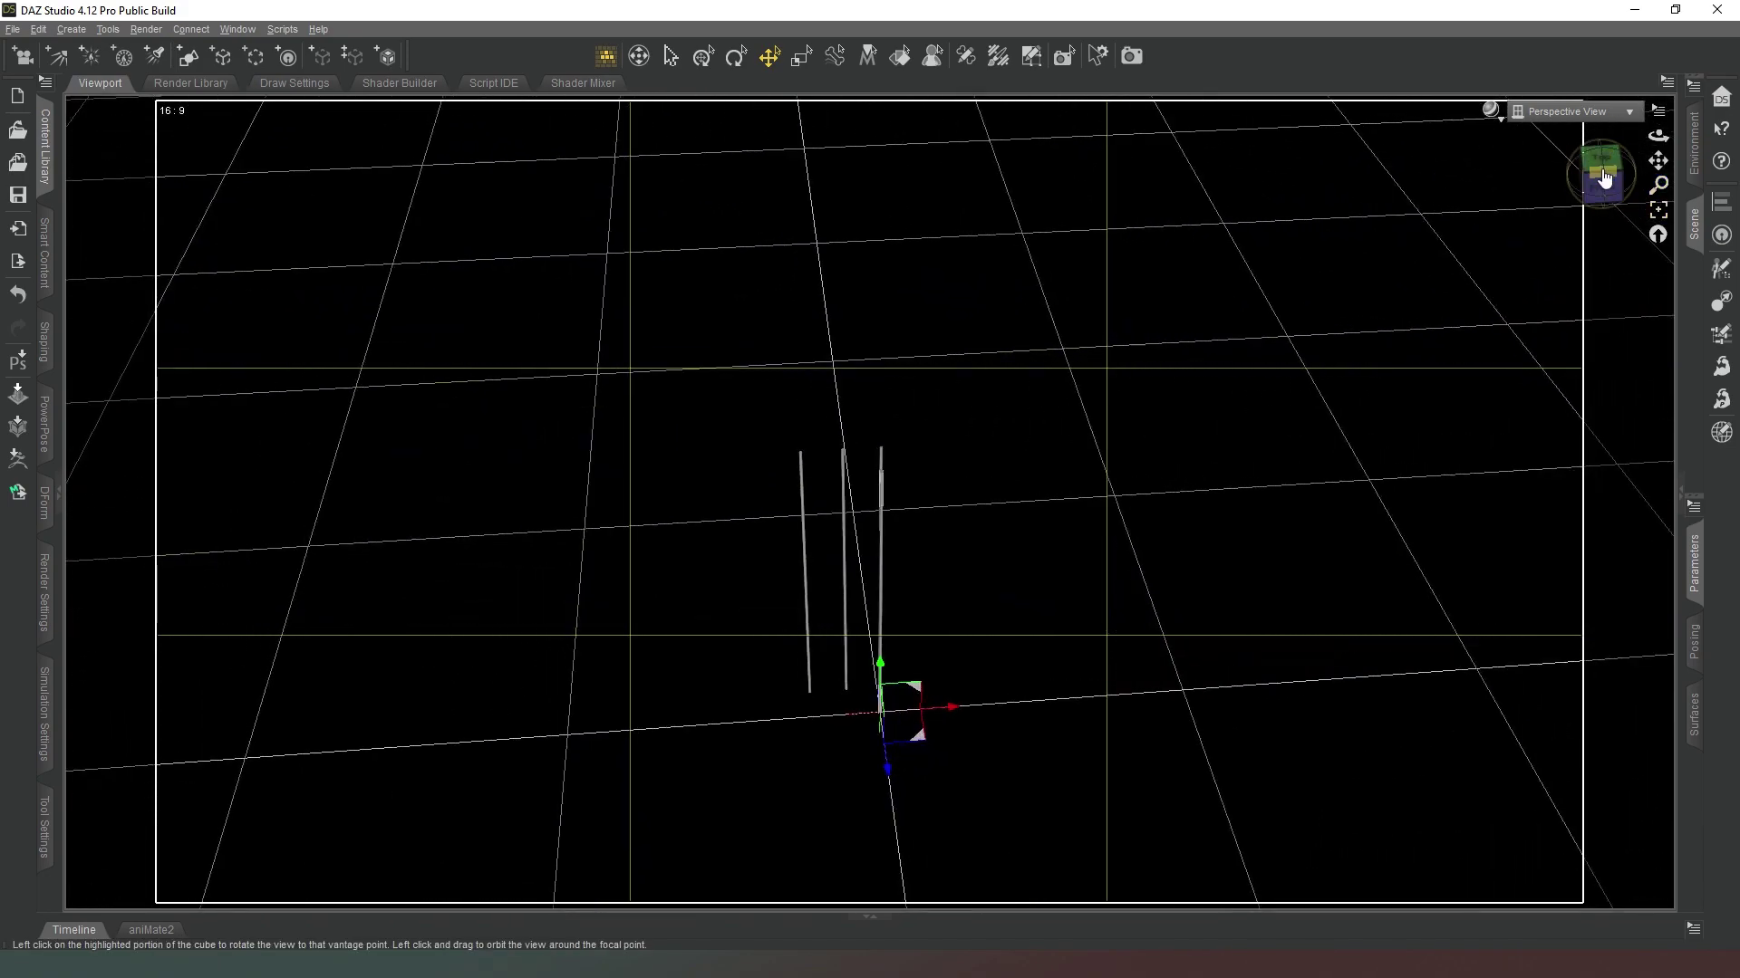
# Step: Add a 2 m Cube primitive at world centre and view it from an upper corner
pyautogui.click(1603, 179)
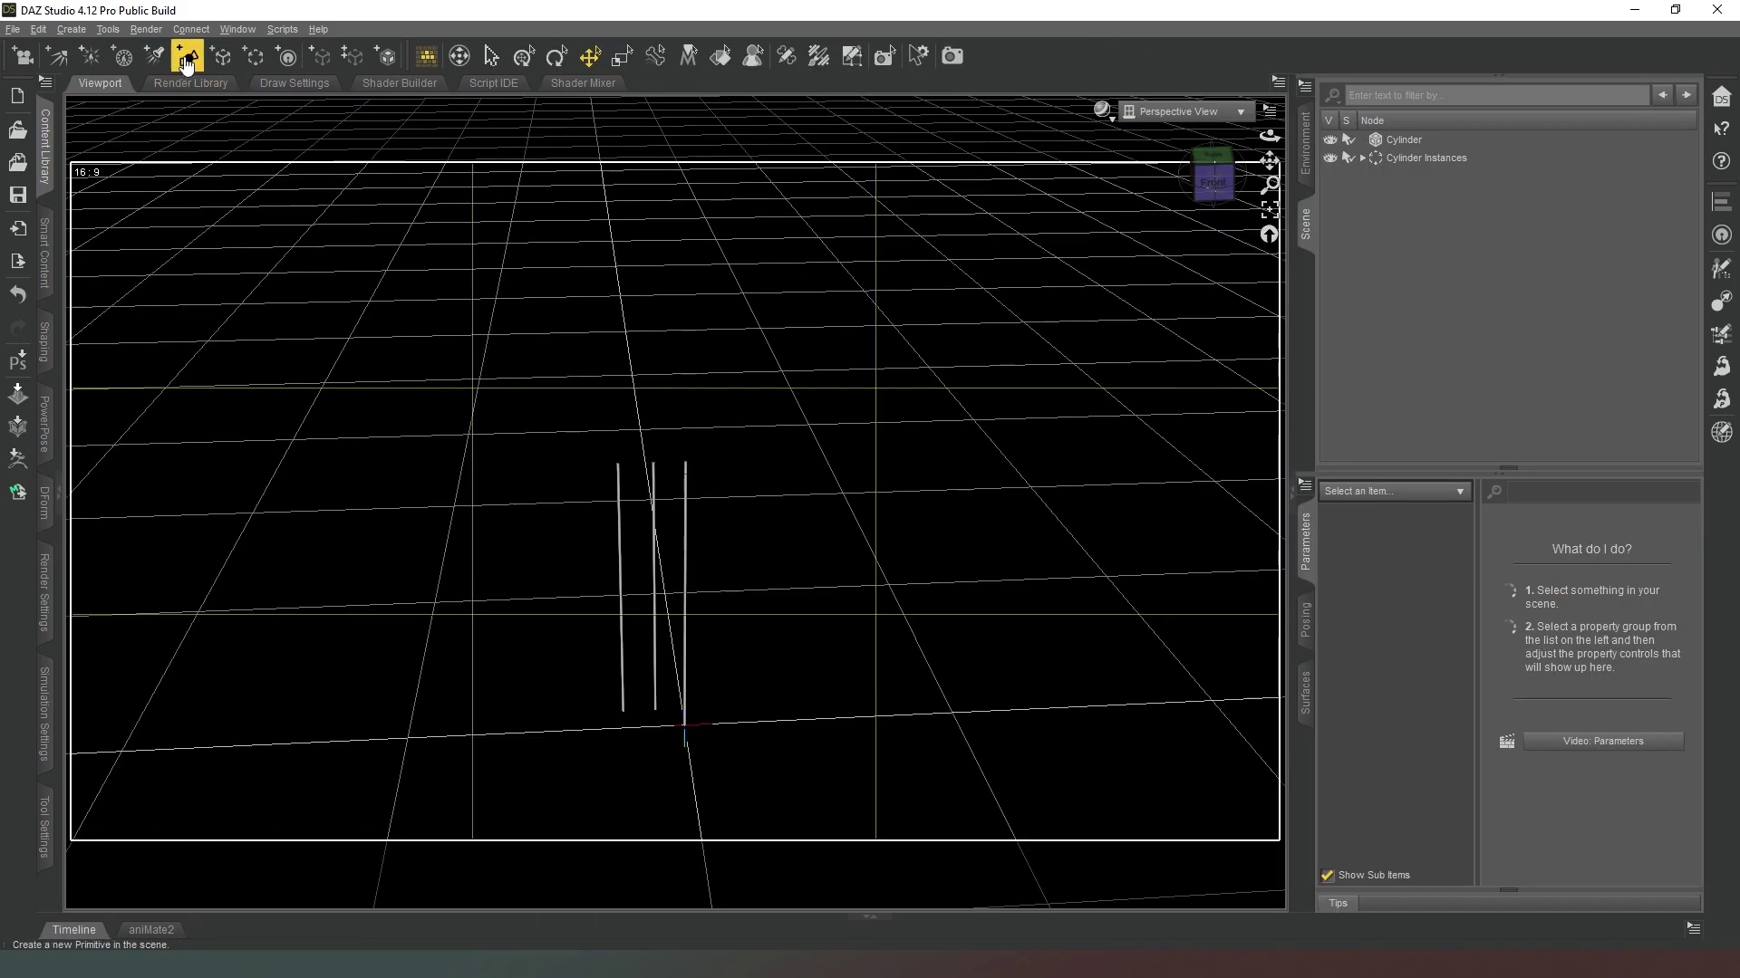
pyautogui.click(187, 61)
pyautogui.click(857, 405)
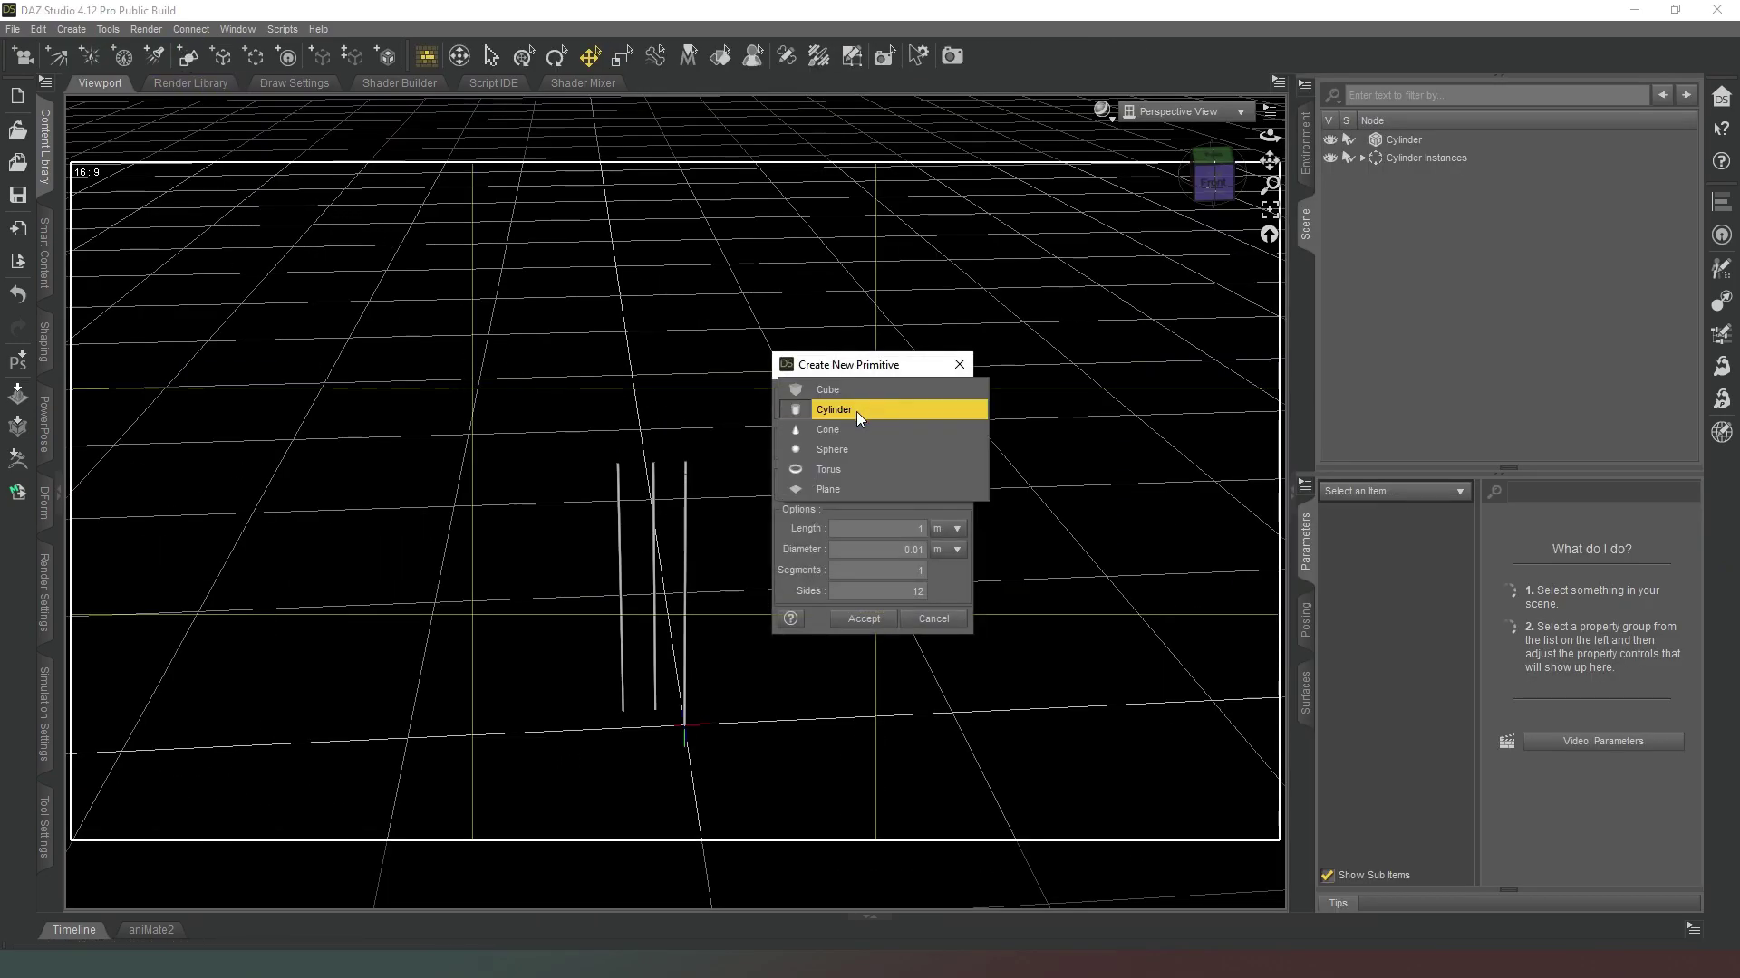
pyautogui.click(856, 386)
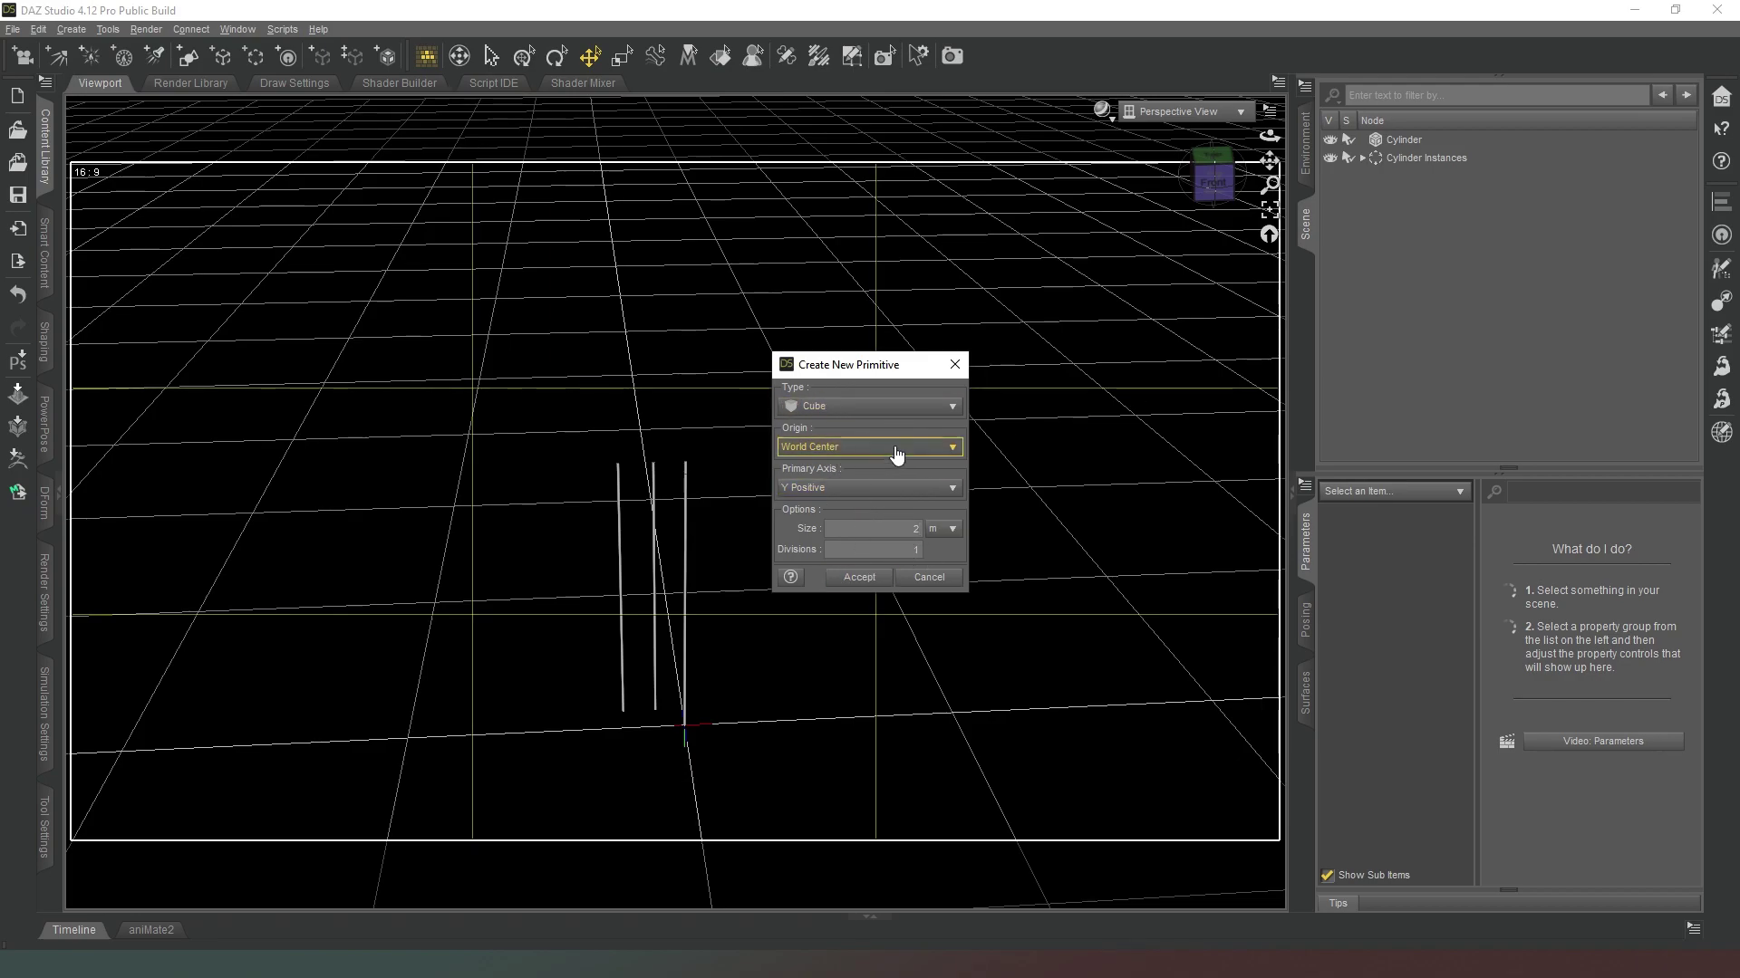
pyautogui.click(860, 577)
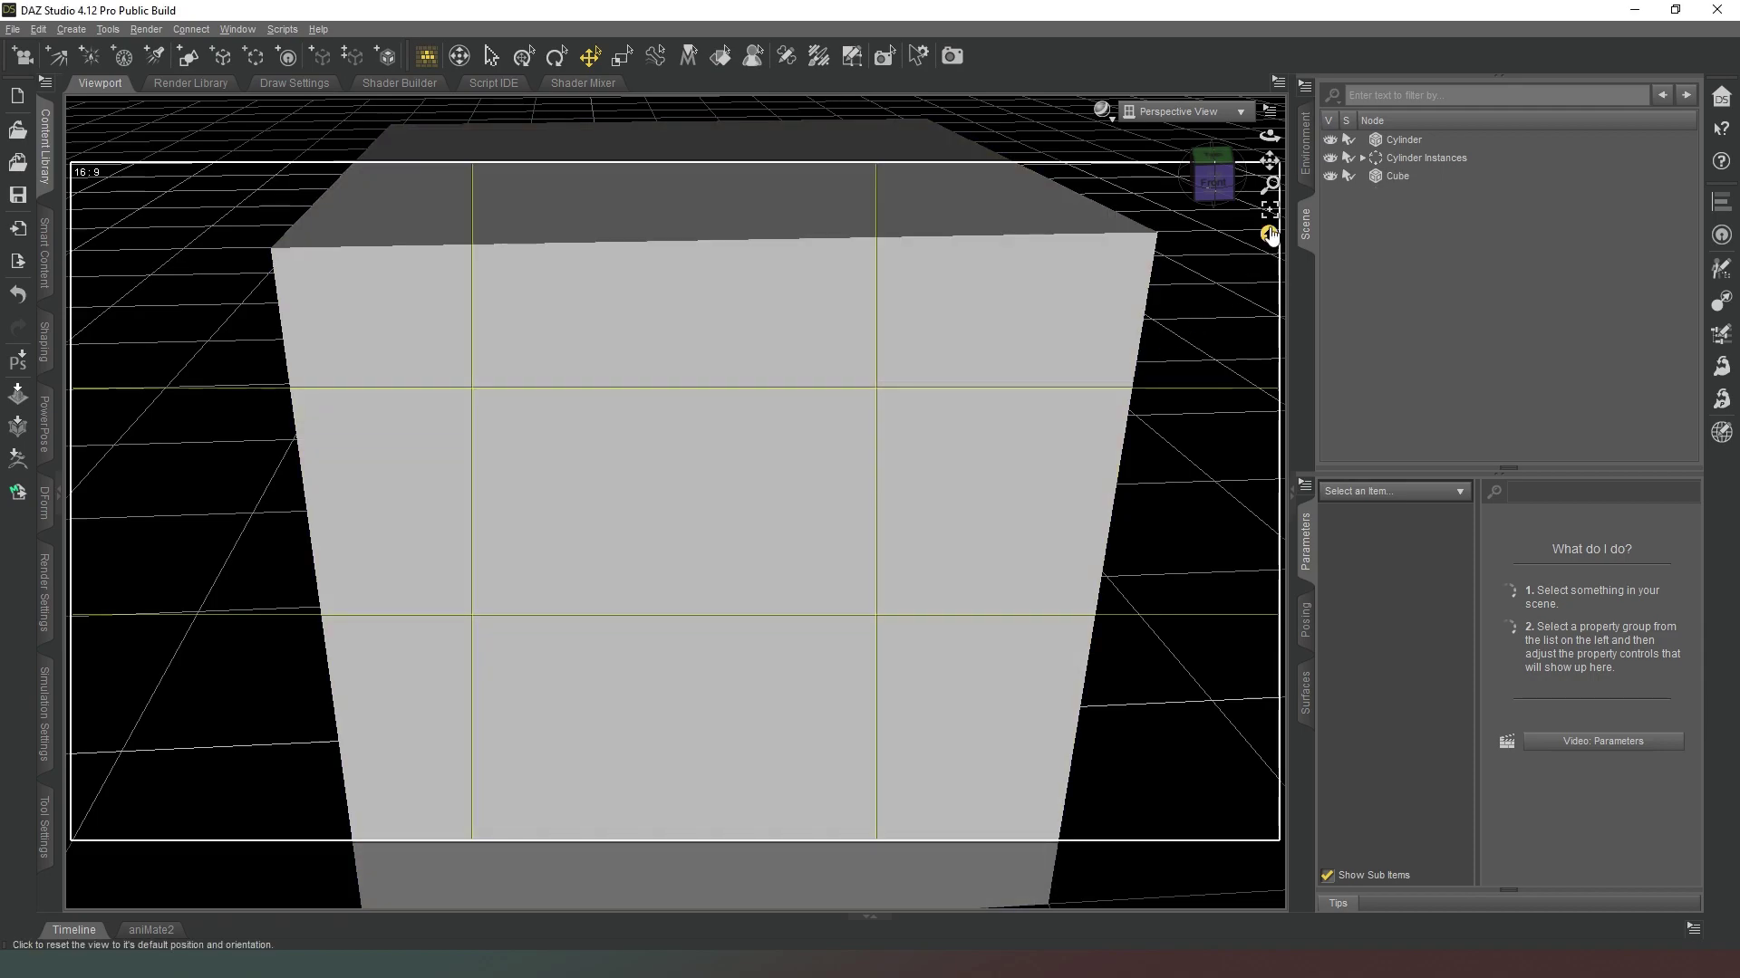
pyautogui.scroll(-6, 1219, 177)
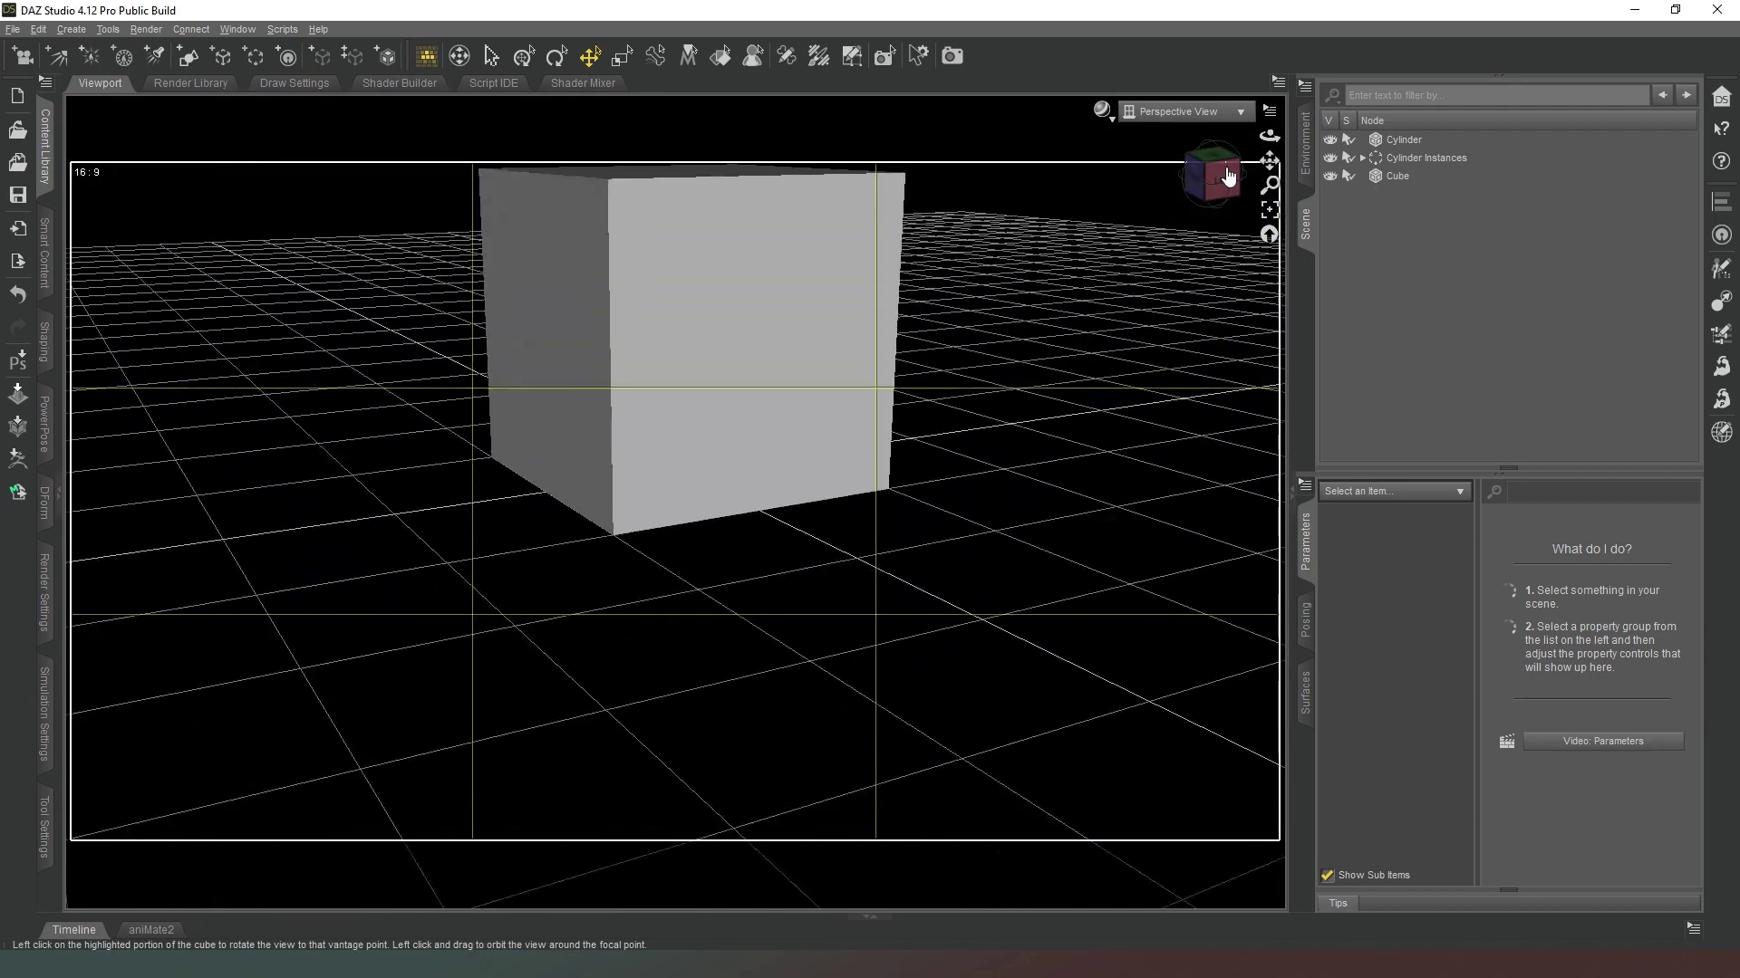
pyautogui.moveTo(1218, 177); pyautogui.dragTo(1215, 205)
pyautogui.click(1215, 205)
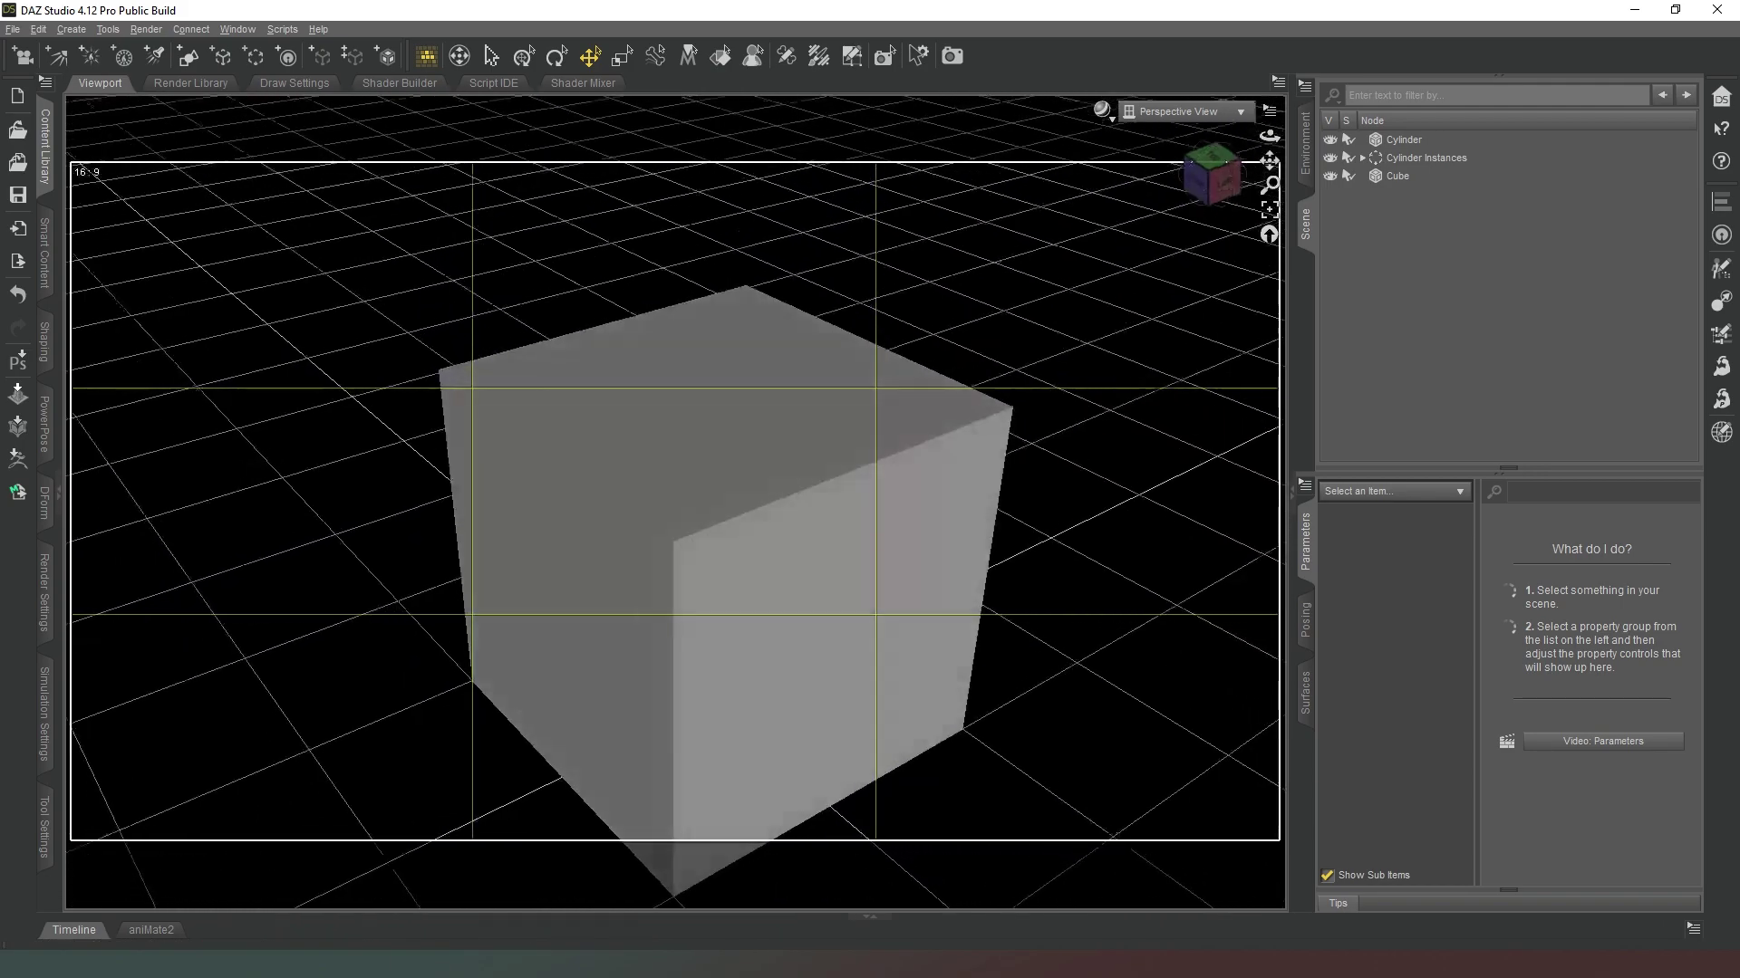
# Step: Select the Cube and set its Z Scale to 50% and Y Scale to 2%
pyautogui.click(1399, 176)
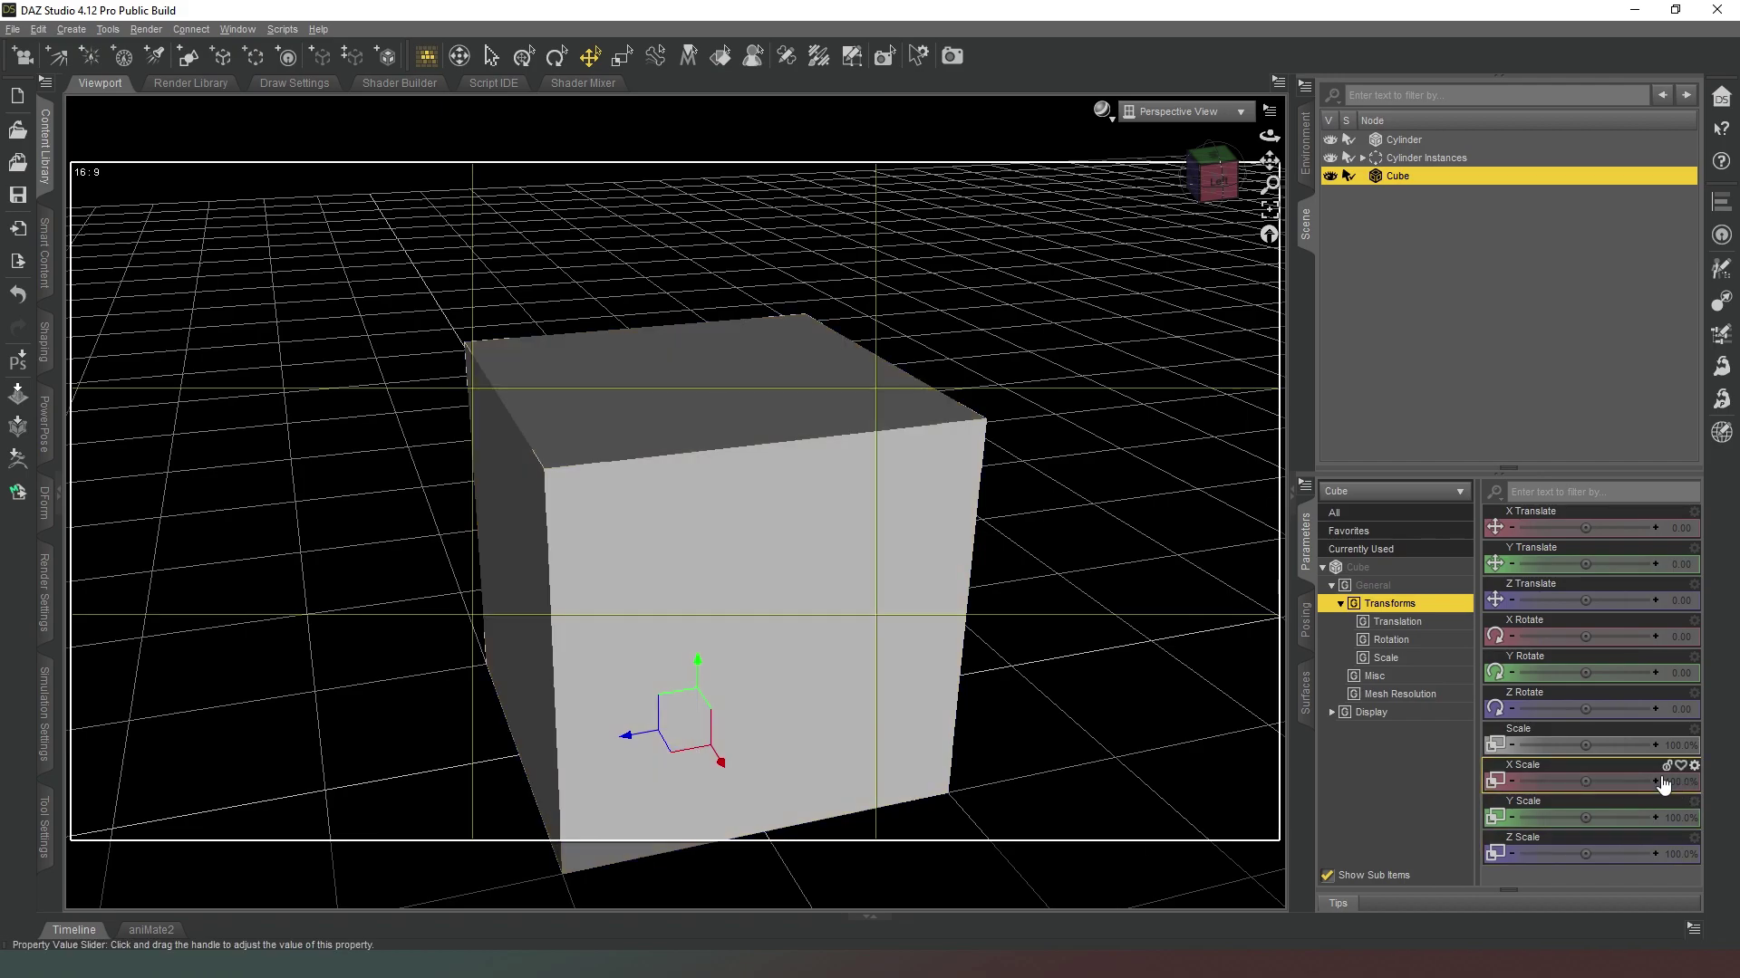
pyautogui.click(1678, 856)
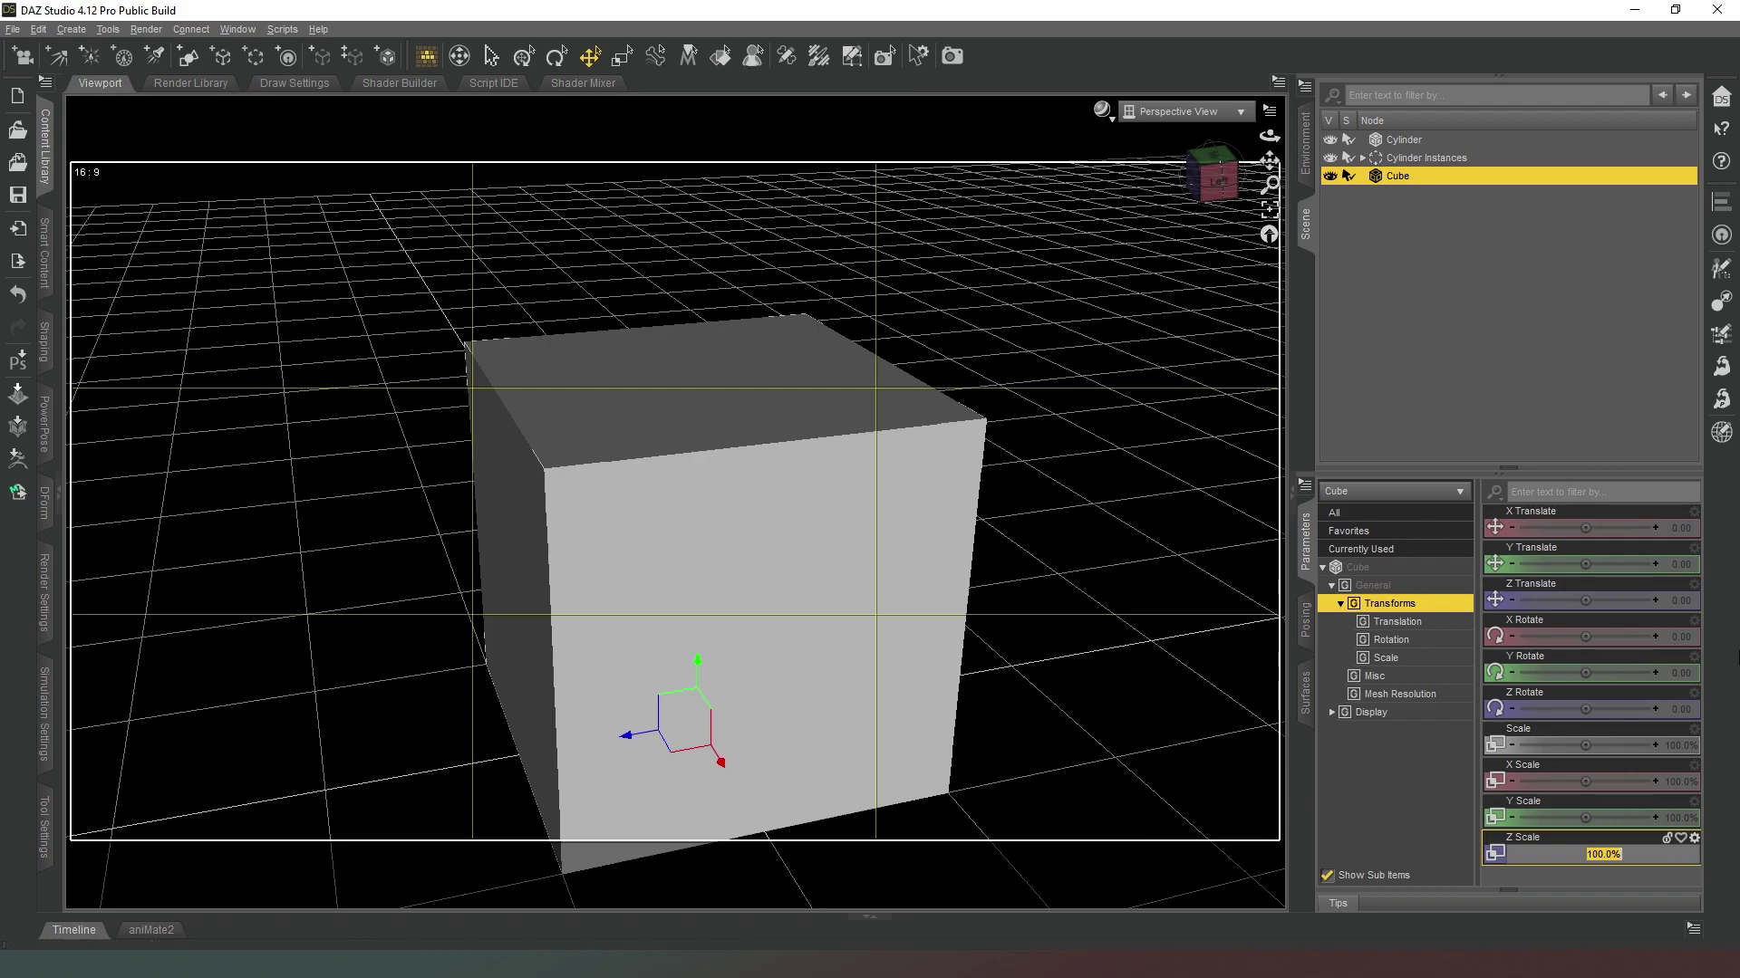
pyautogui.write('50')
pyautogui.press('Return')
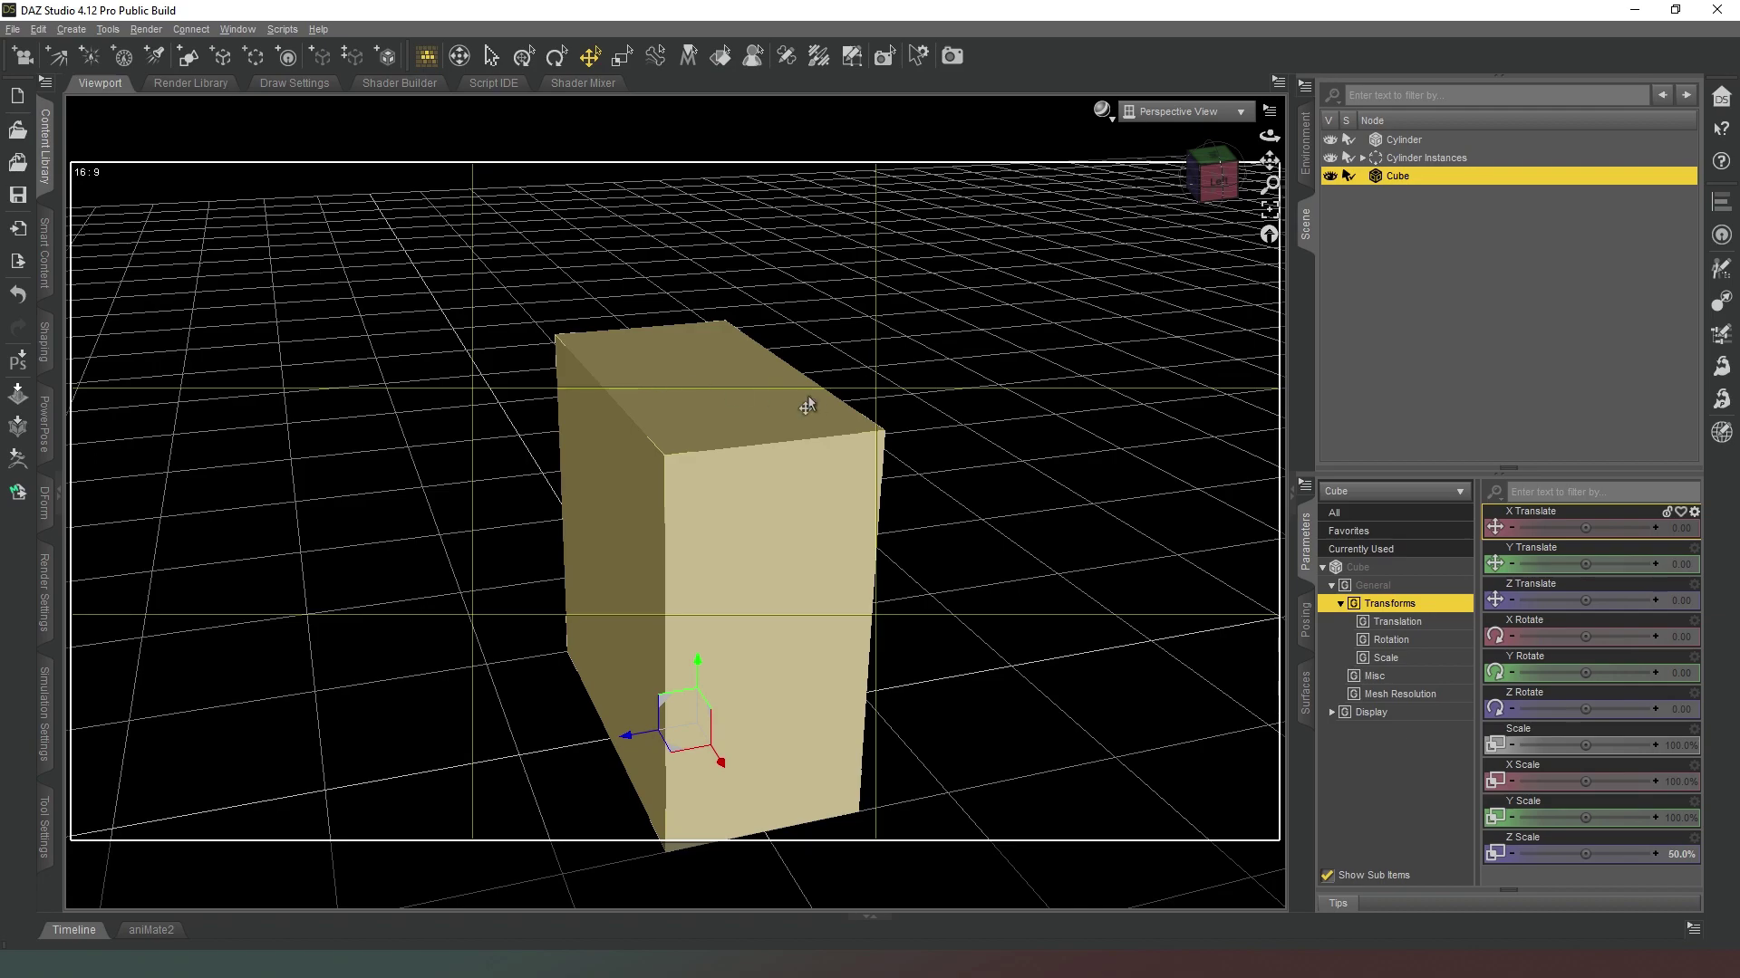
pyautogui.click(1677, 820)
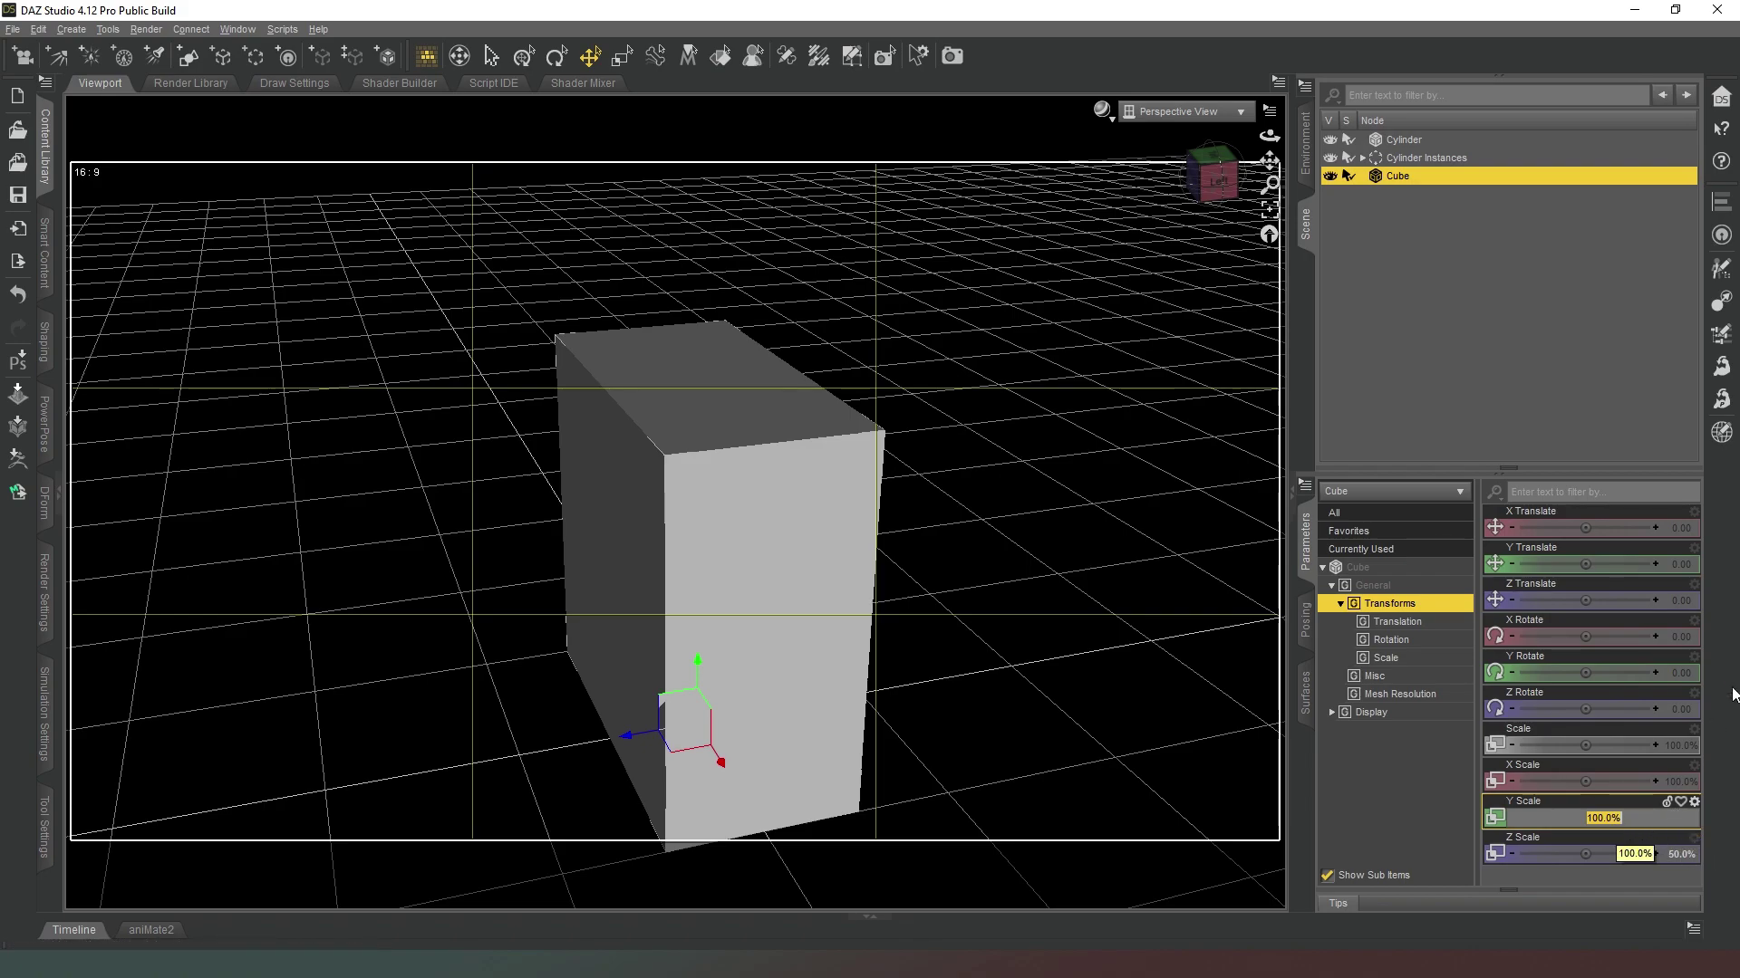
pyautogui.write('2')
pyautogui.press('Return')
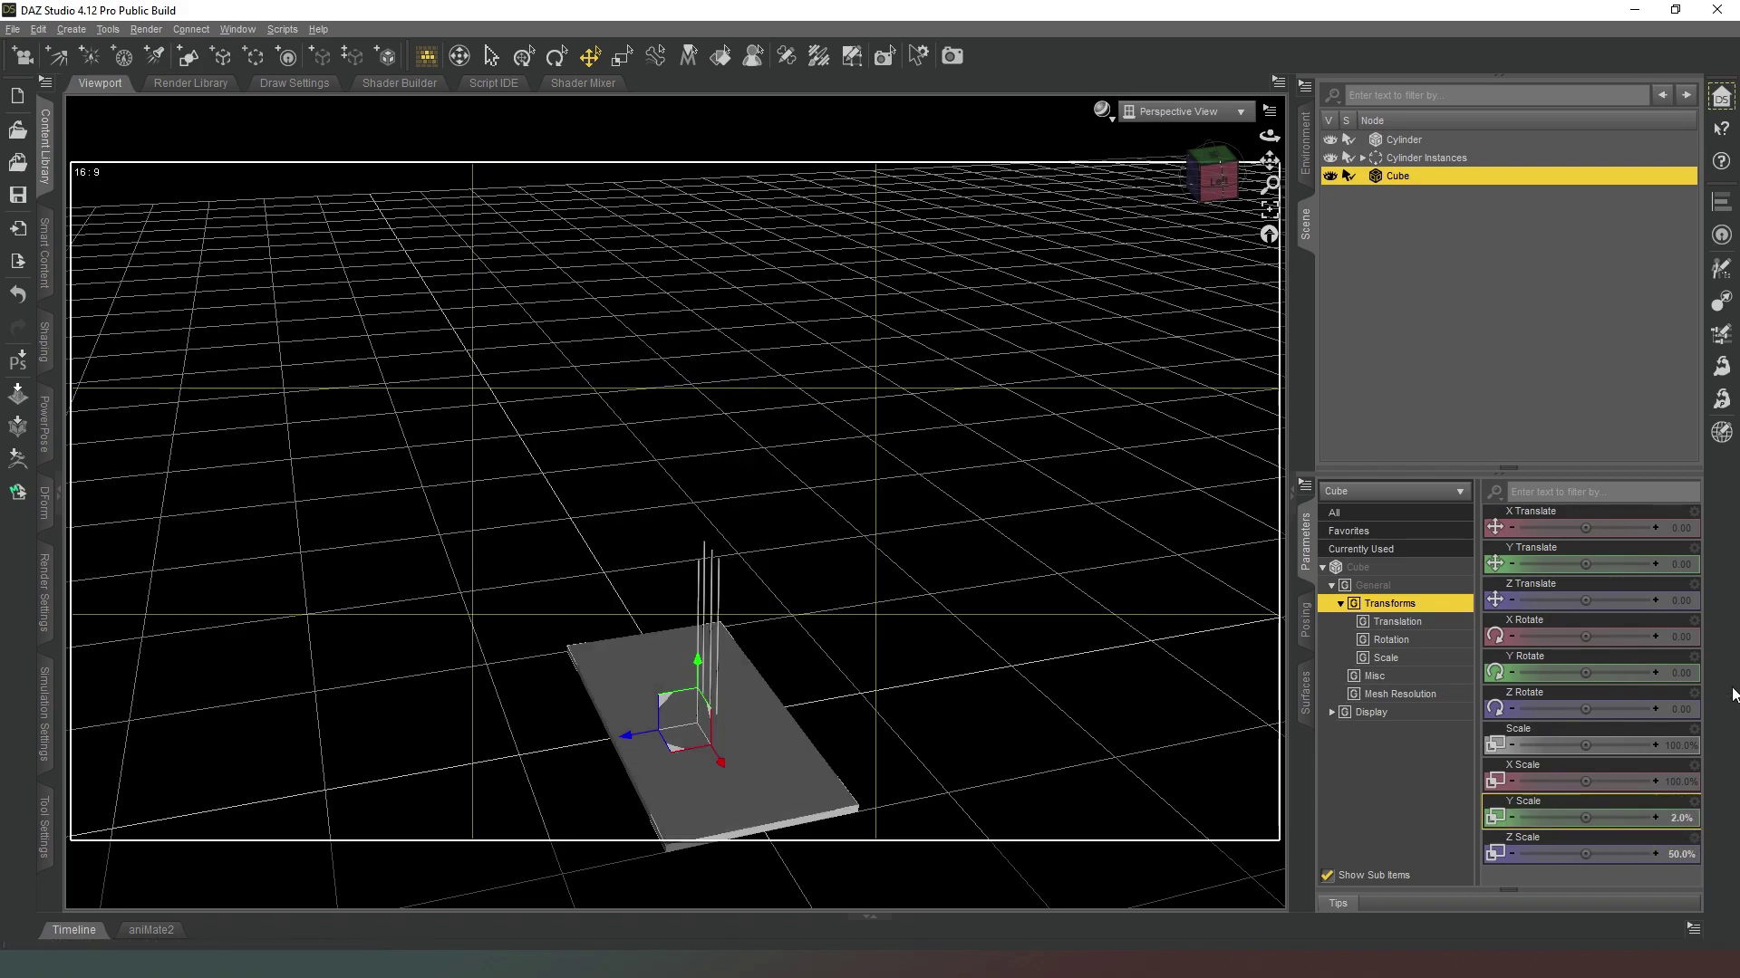
# Step: Reframe the view and thin the slab further to a Y Scale of 1%
pyautogui.click(1216, 166)
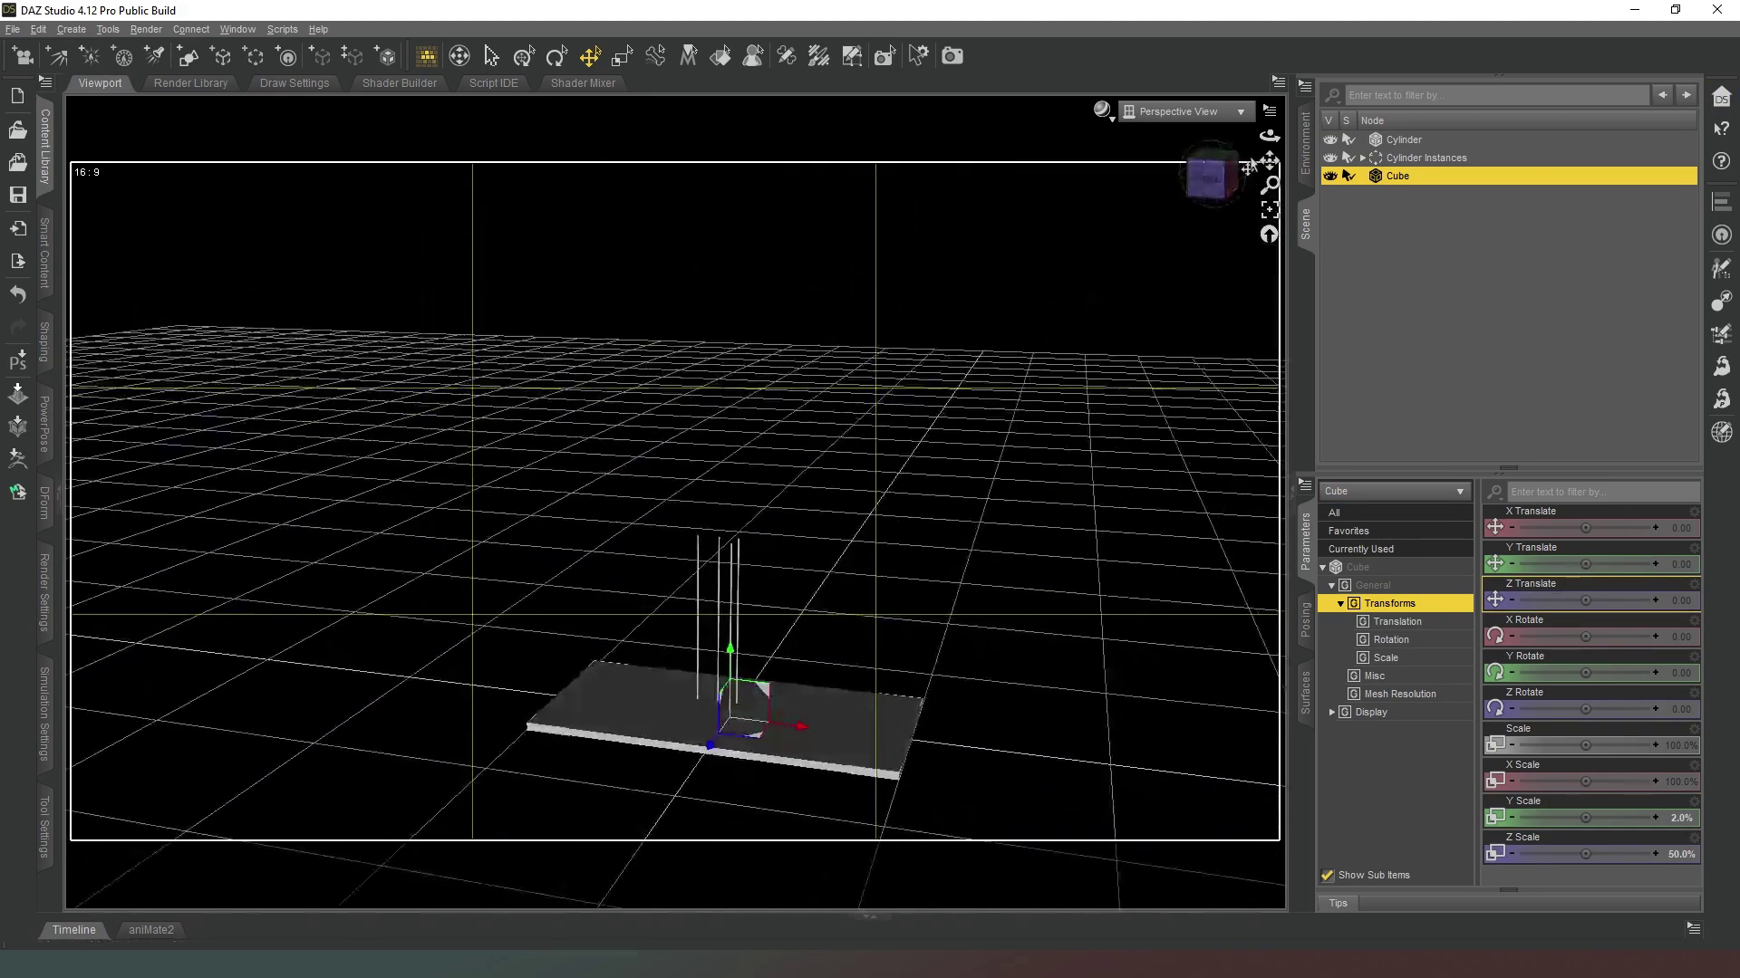
pyautogui.moveTo(1268, 163); pyautogui.dragTo(1013, 320)
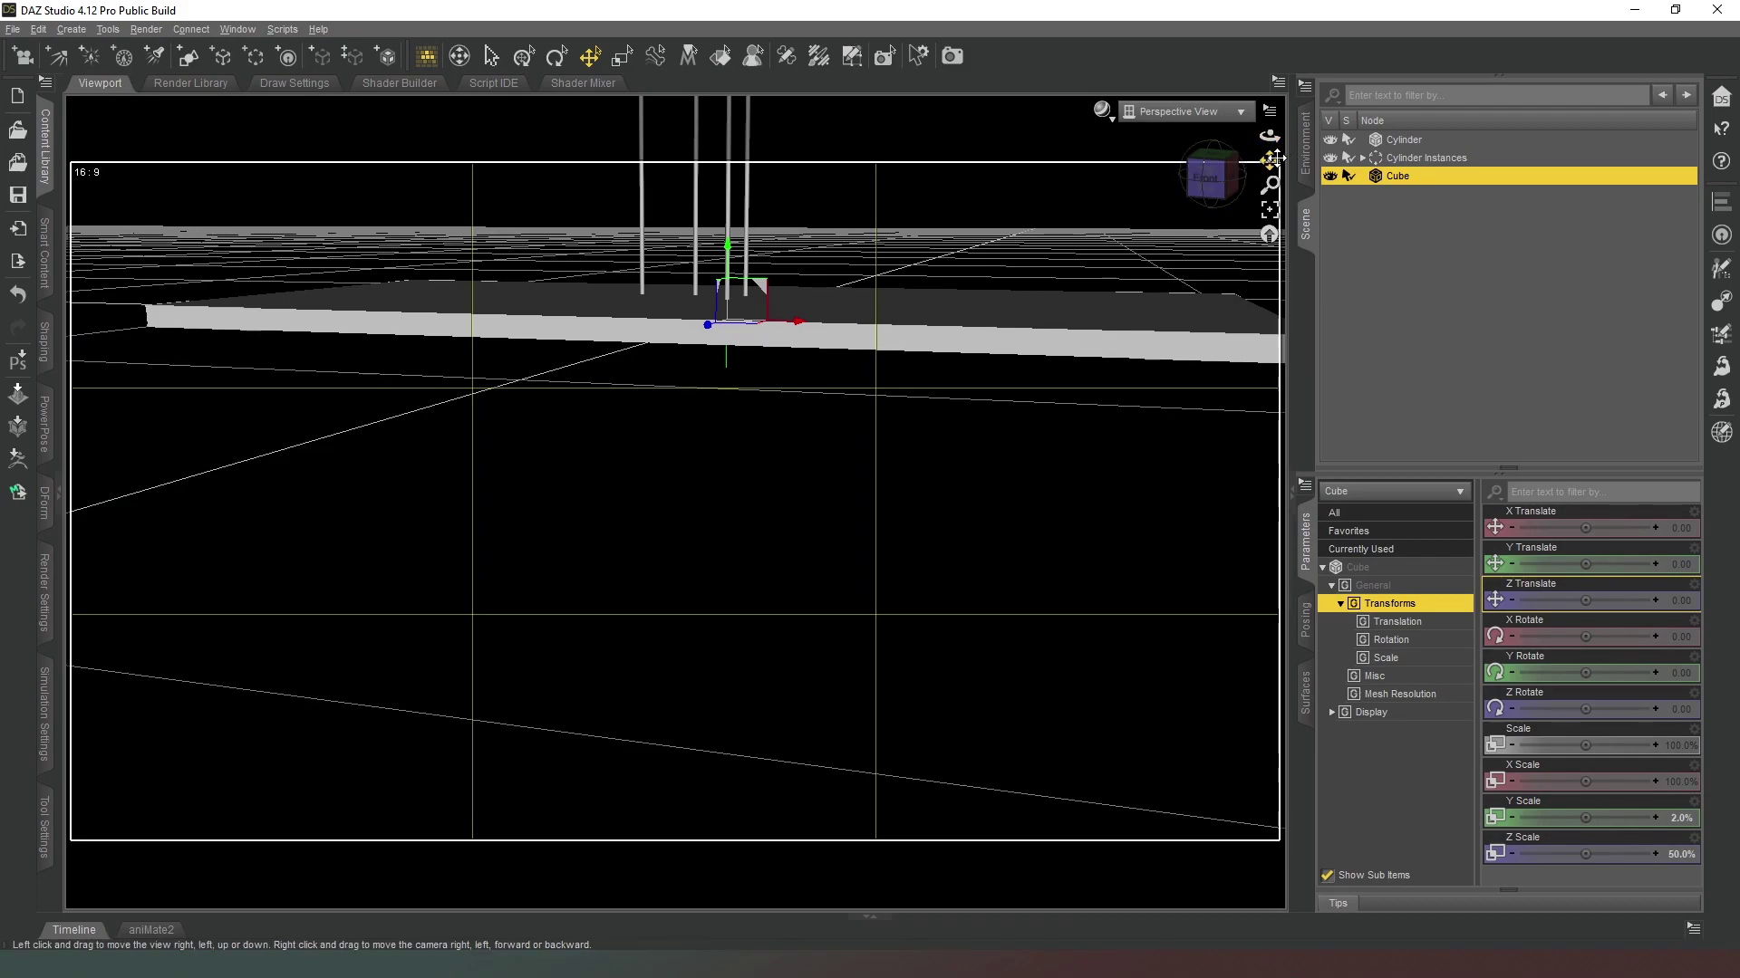
pyautogui.moveTo(1171, 179); pyautogui.dragTo(1115, 245)
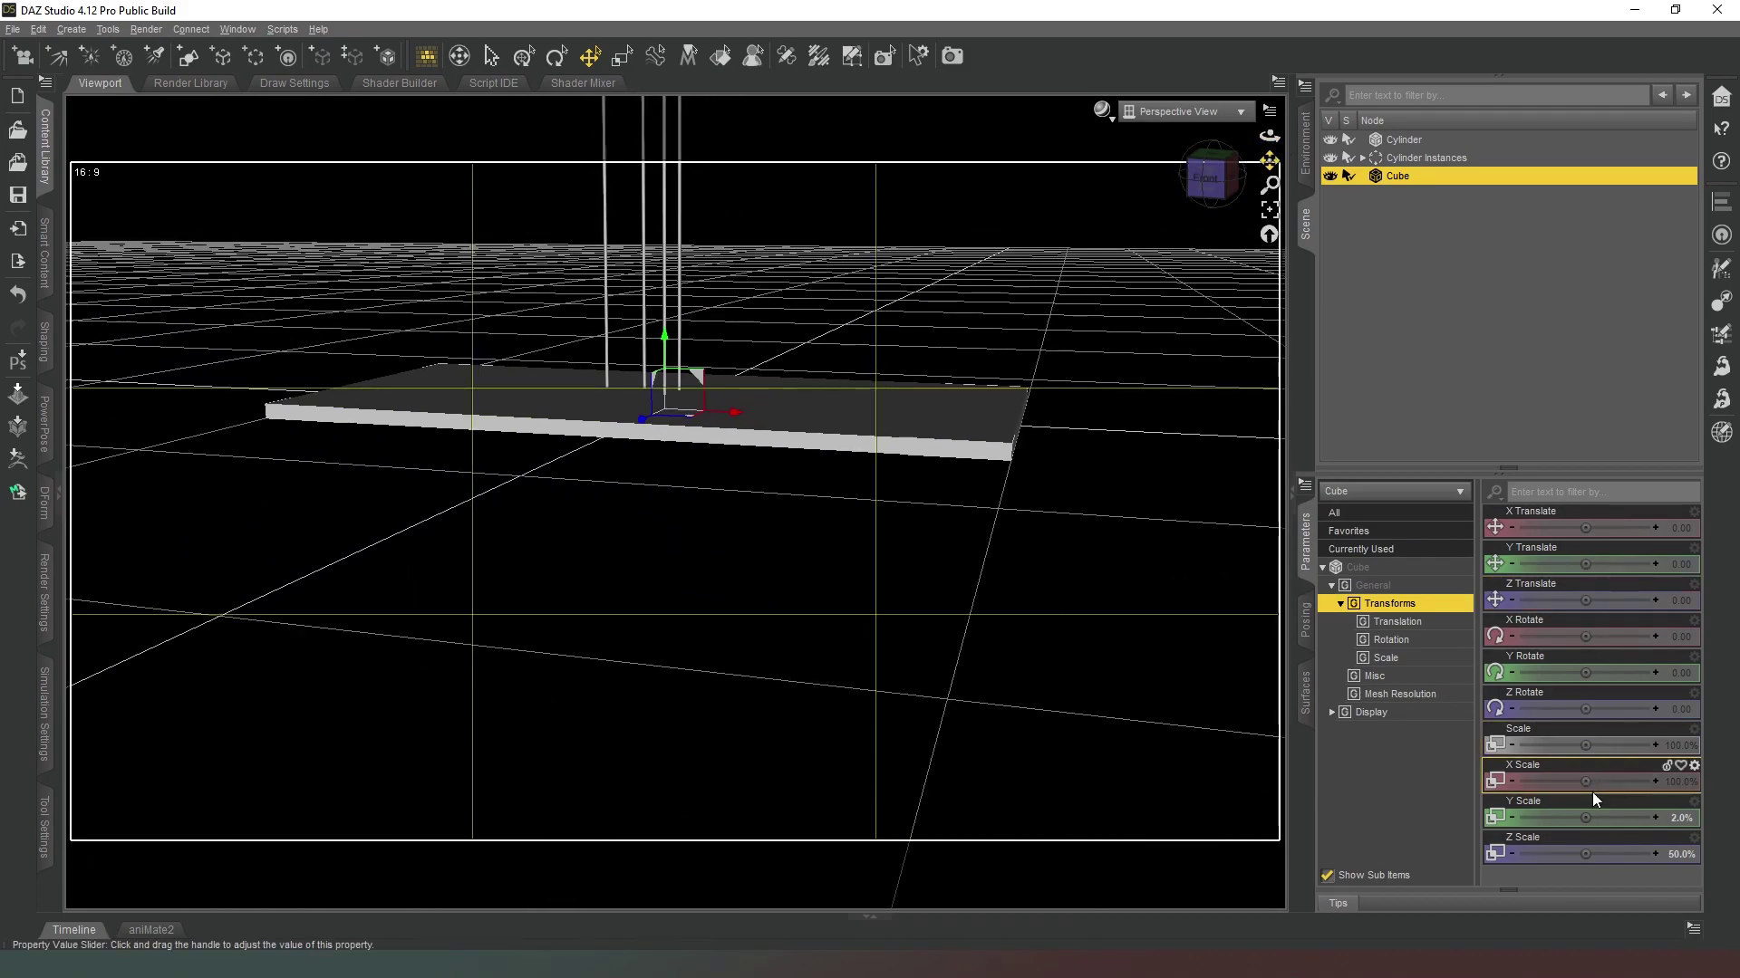
pyautogui.moveTo(1584, 818); pyautogui.dragTo(1571, 818)
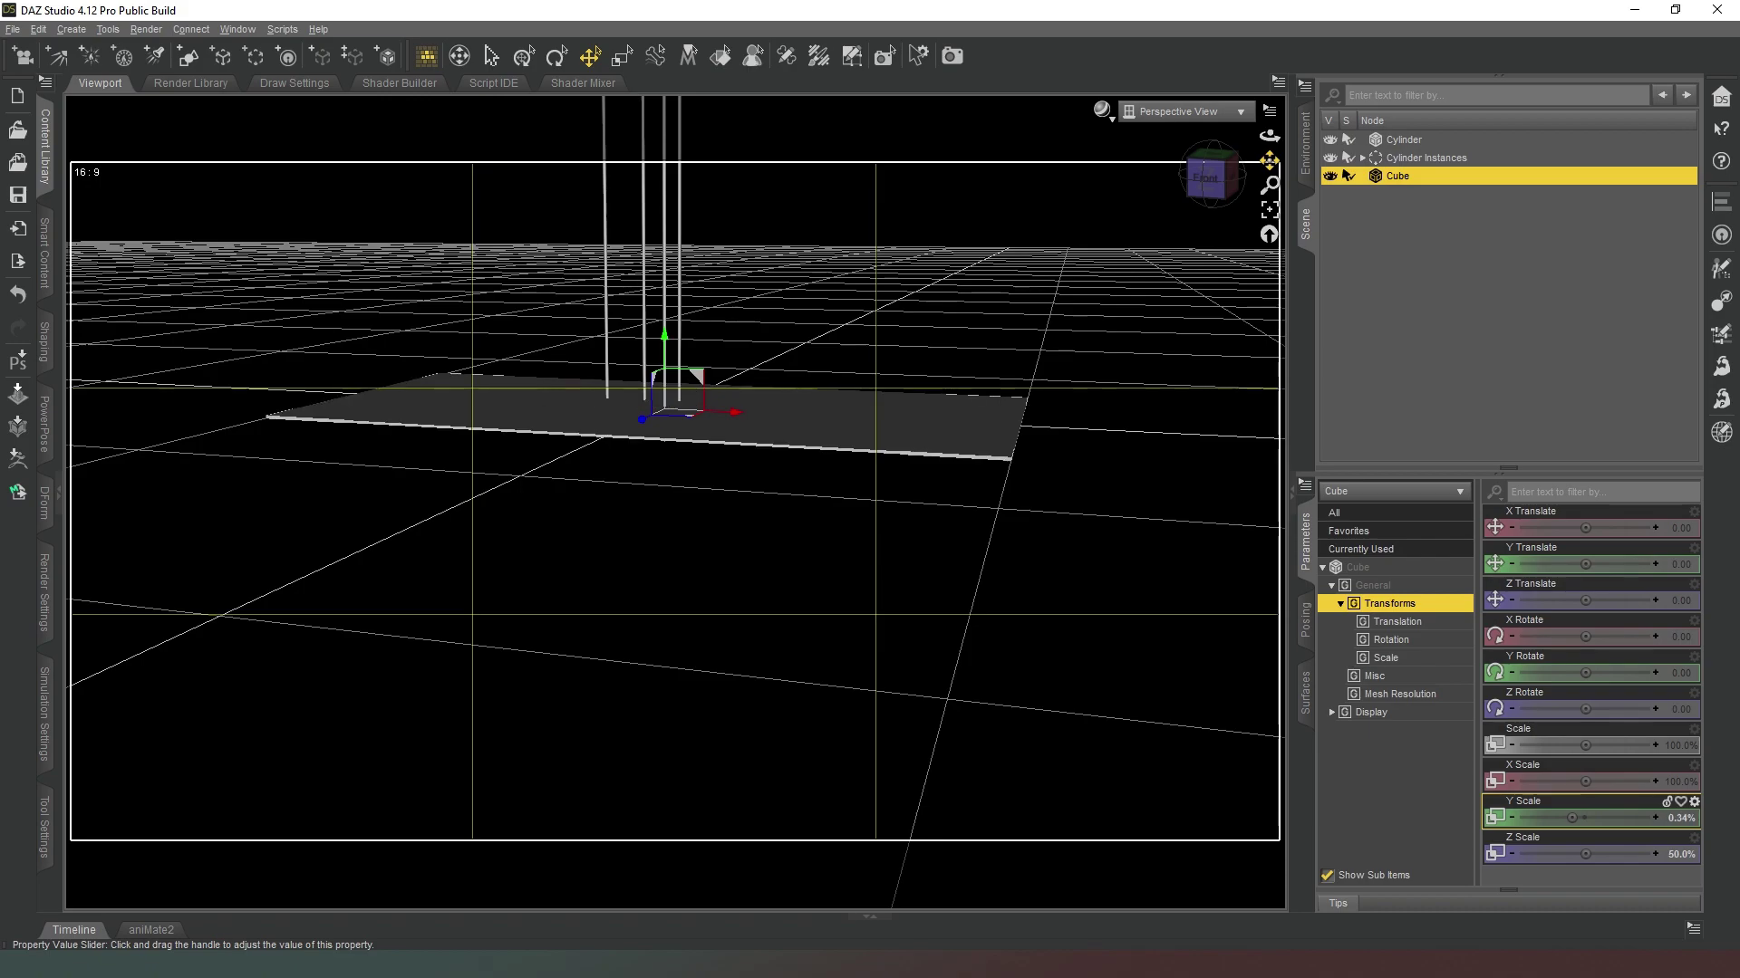
pyautogui.moveTo(1571, 818); pyautogui.dragTo(1573, 818)
pyautogui.click(1678, 818)
pyautogui.write('1')
pyautogui.press('Return')
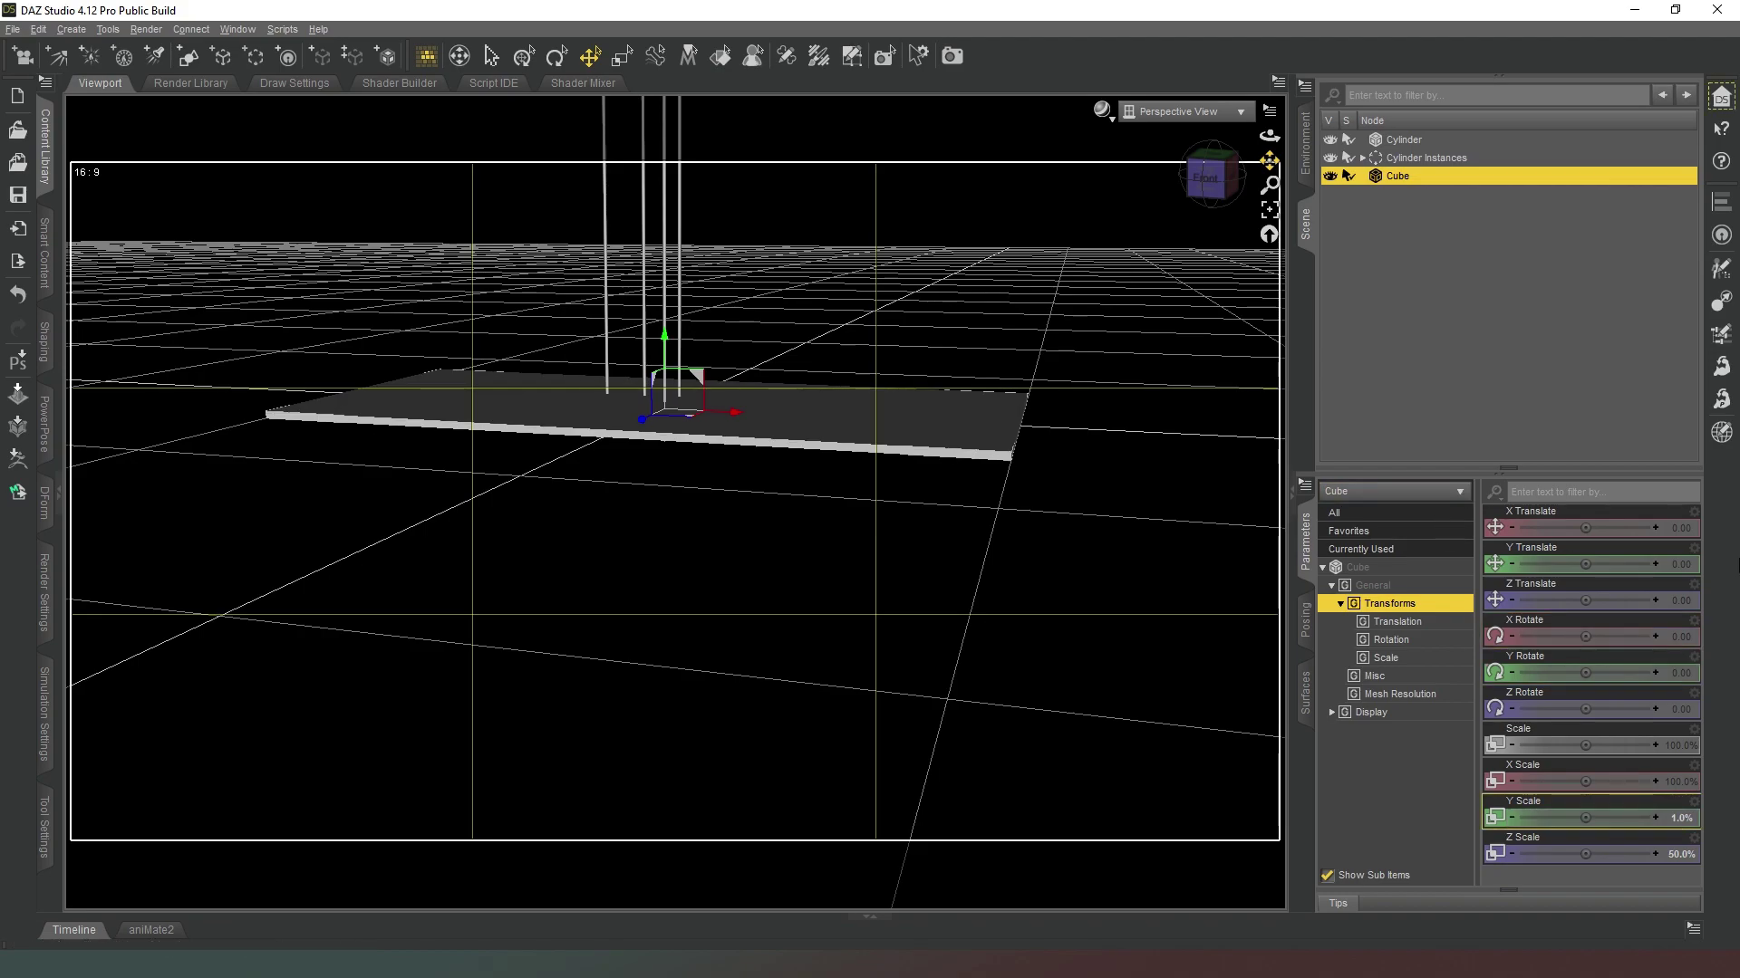
# Step: Raise the slab to Y Translate 100 and view the table from above
pyautogui.moveTo(1269, 160); pyautogui.dragTo(1269, 118)
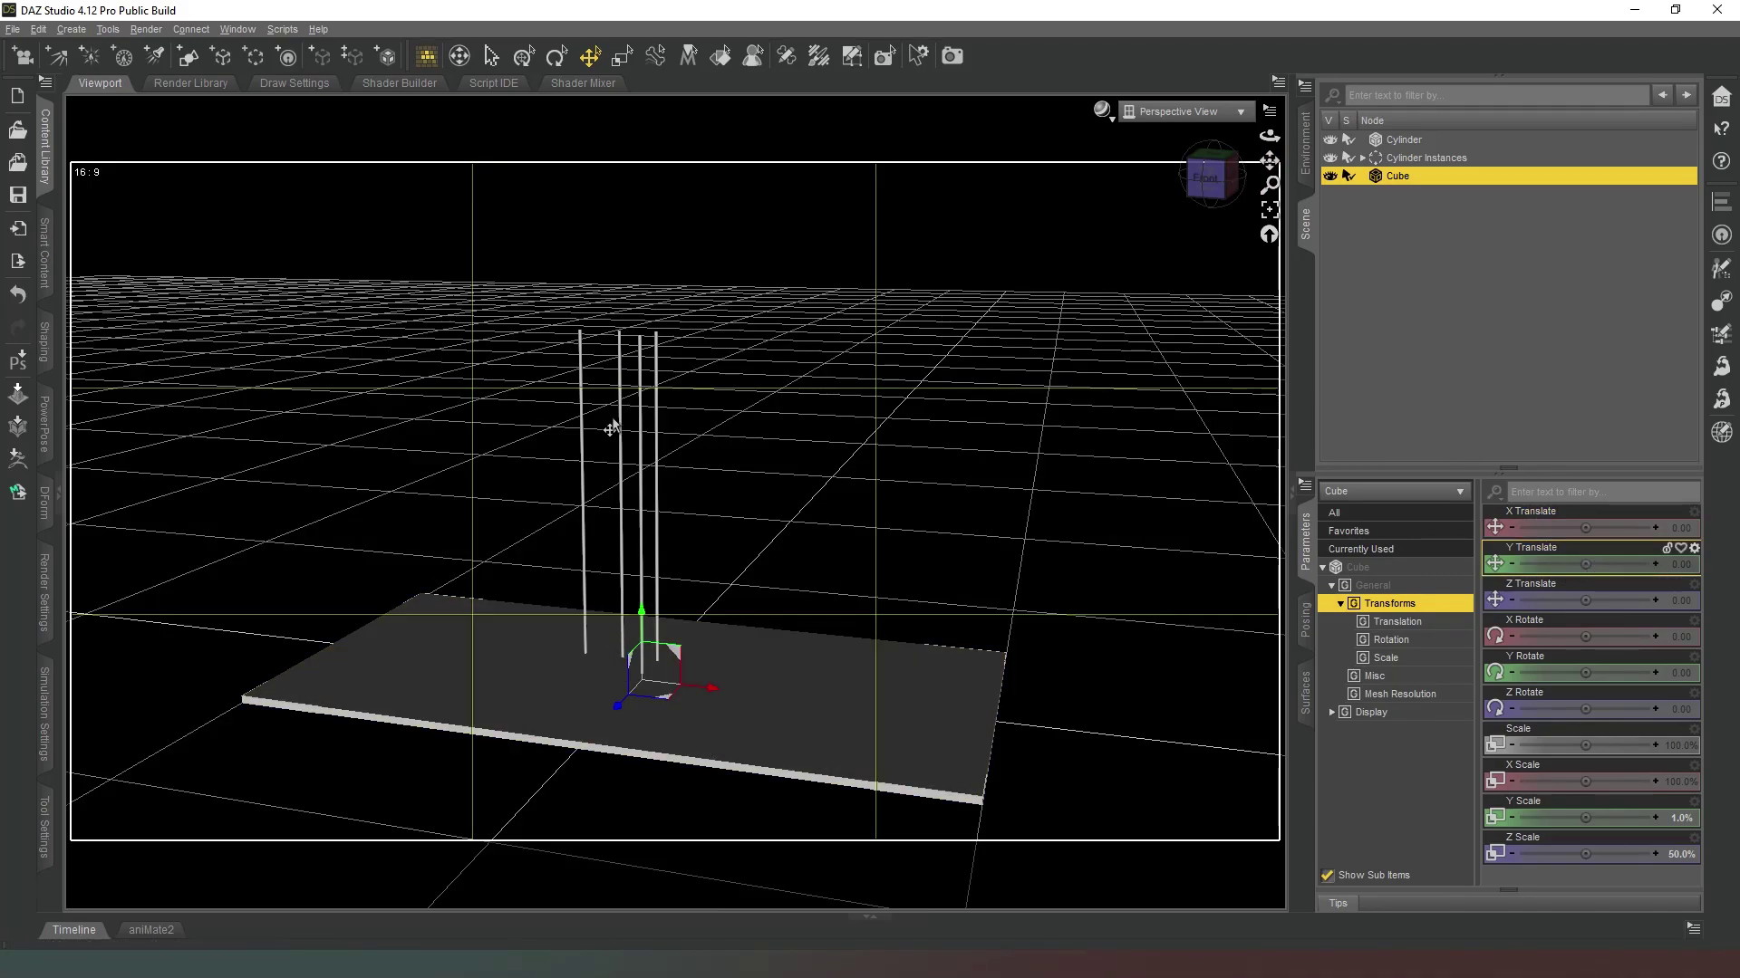
pyautogui.click(1681, 565)
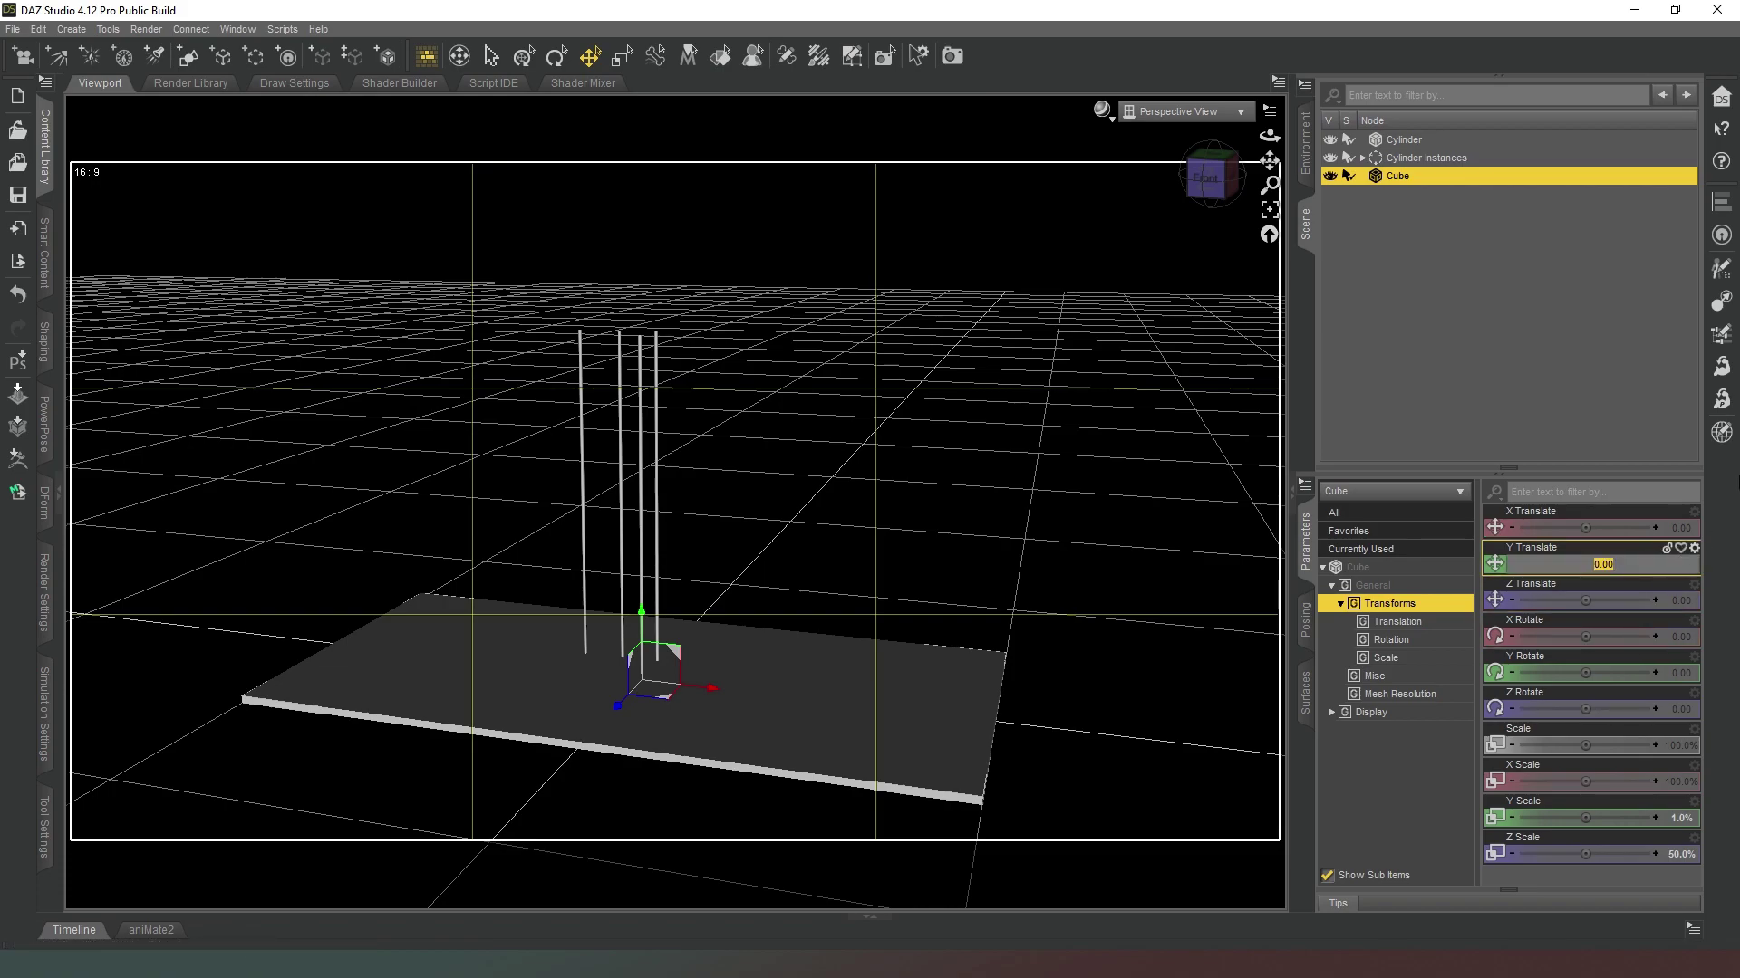
pyautogui.write('100')
pyautogui.press('Return')
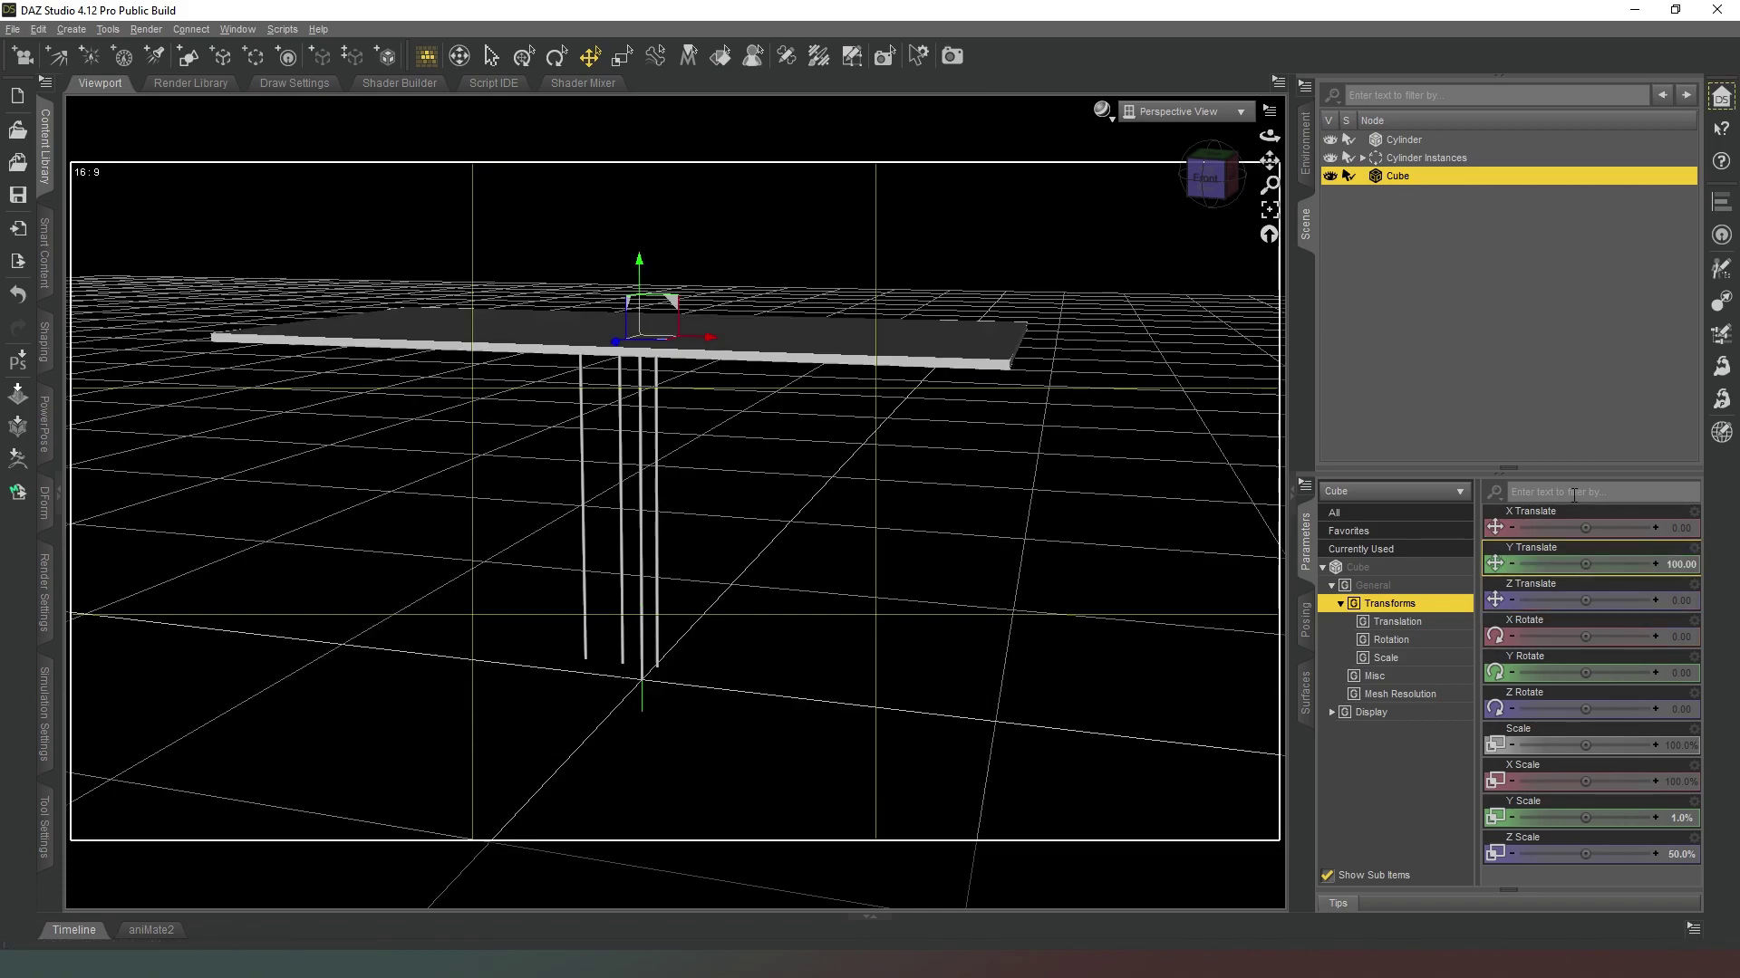
pyautogui.click(1205, 178)
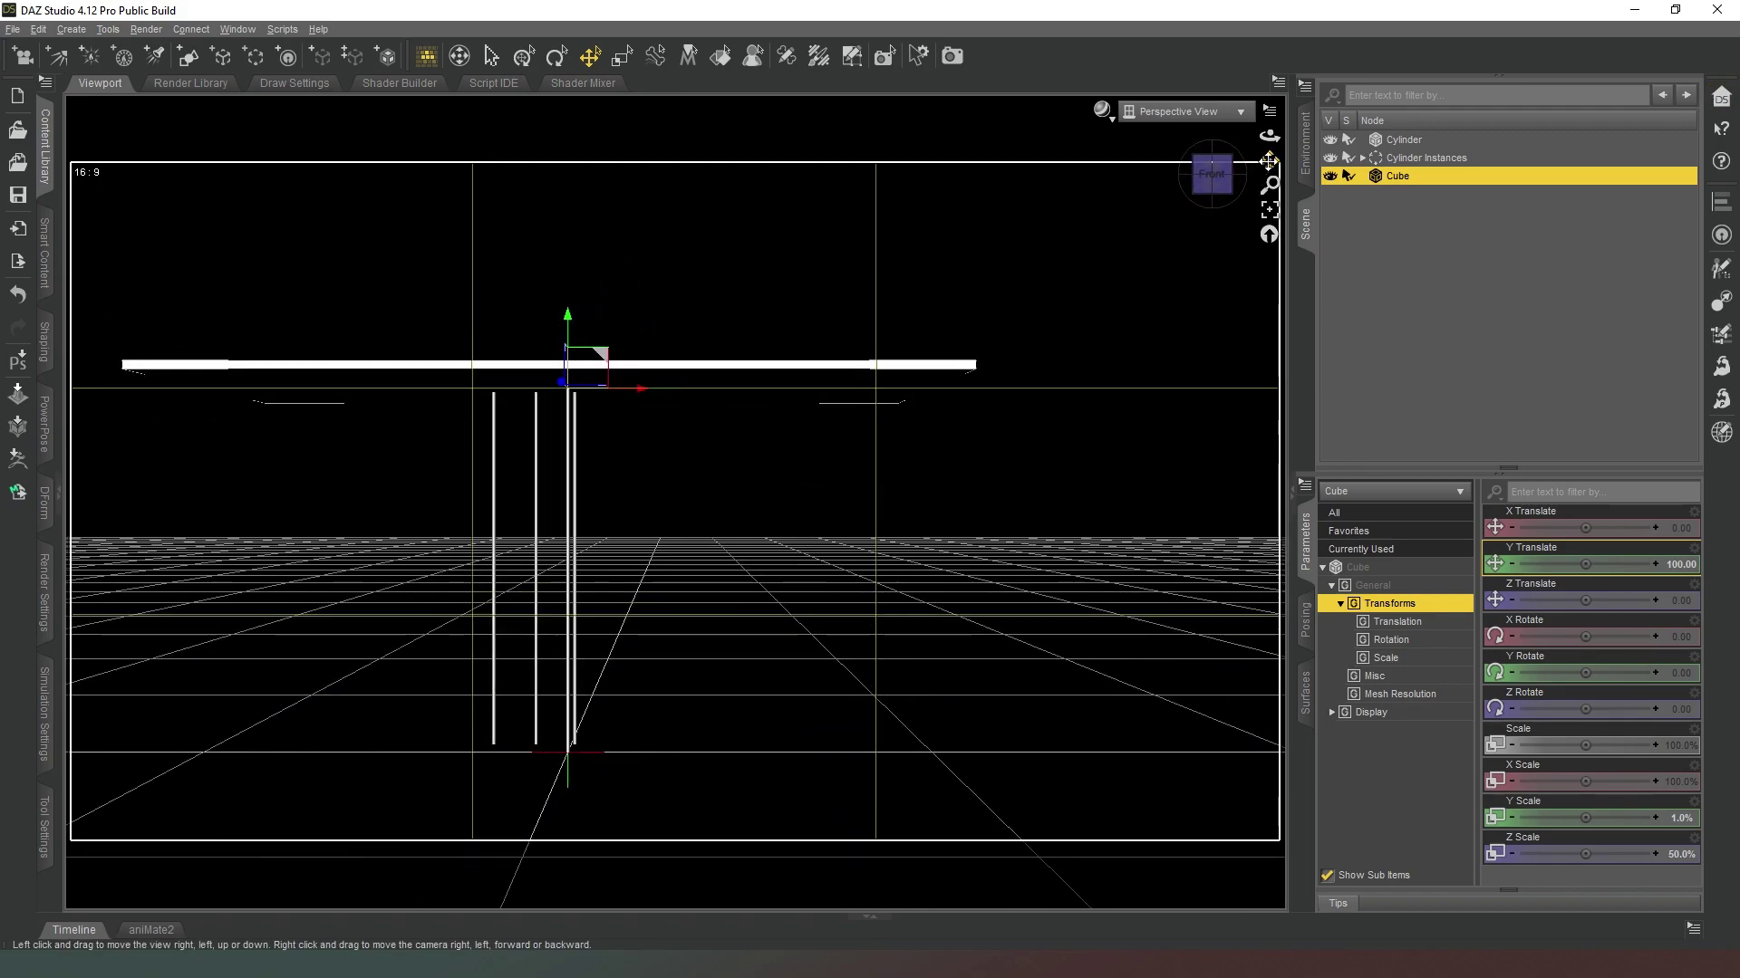
pyautogui.moveTo(1268, 161)
pyautogui.mouseDown(button='right')
pyautogui.moveTo(1268, 131)
pyautogui.moveTo(1269, 180)
pyautogui.mouseUp(button='right')
pyautogui.moveTo(1211, 175); pyautogui.dragTo(943, 489)
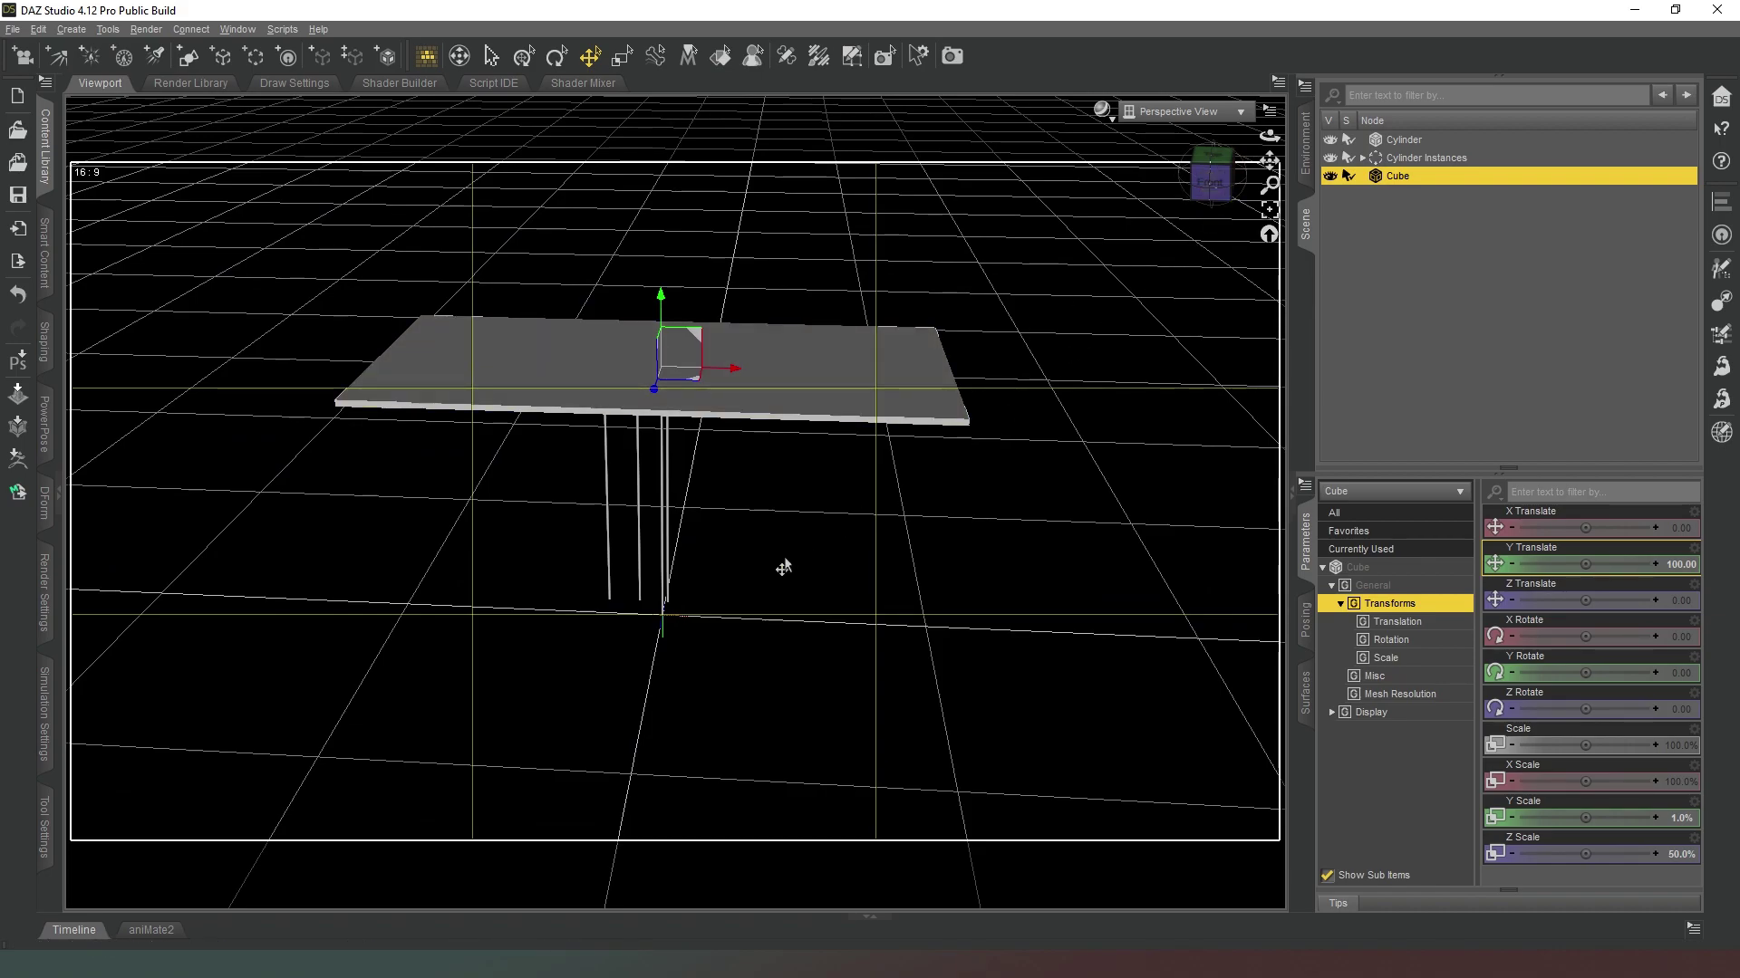
# Step: Select the Cylinder leg, drag it toward the front-right corner, and set X Translate to 90
pyautogui.click(664, 600)
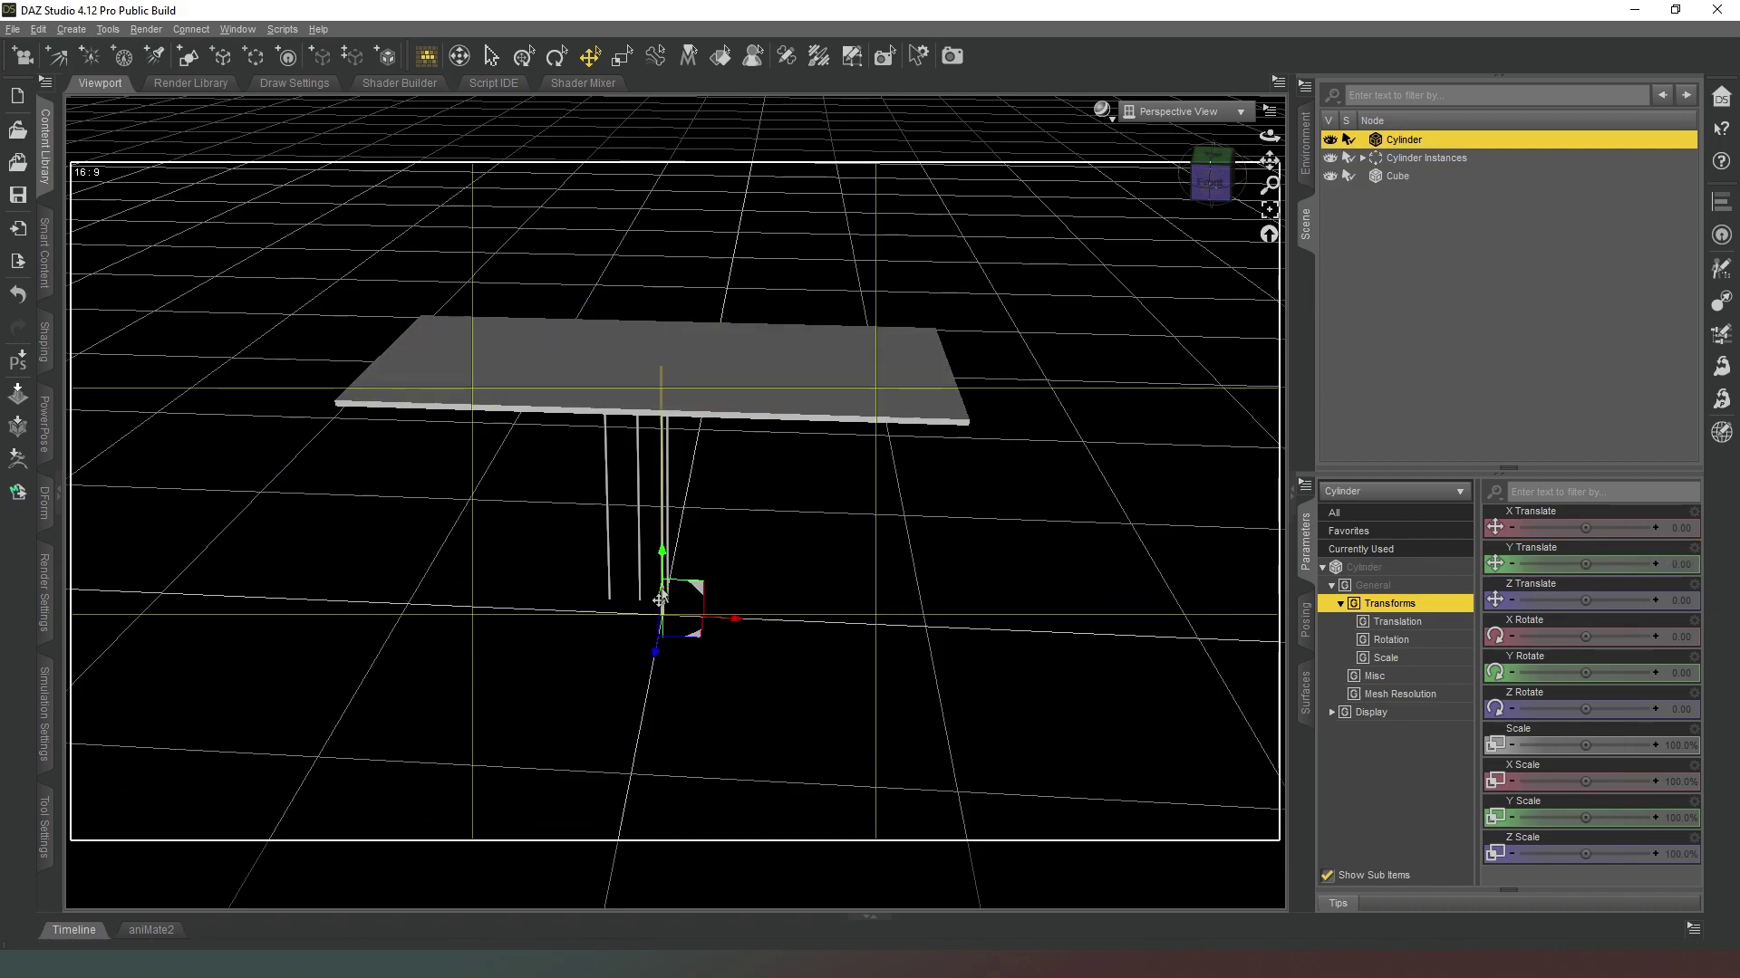
pyautogui.moveTo(688, 638); pyautogui.dragTo(968, 687)
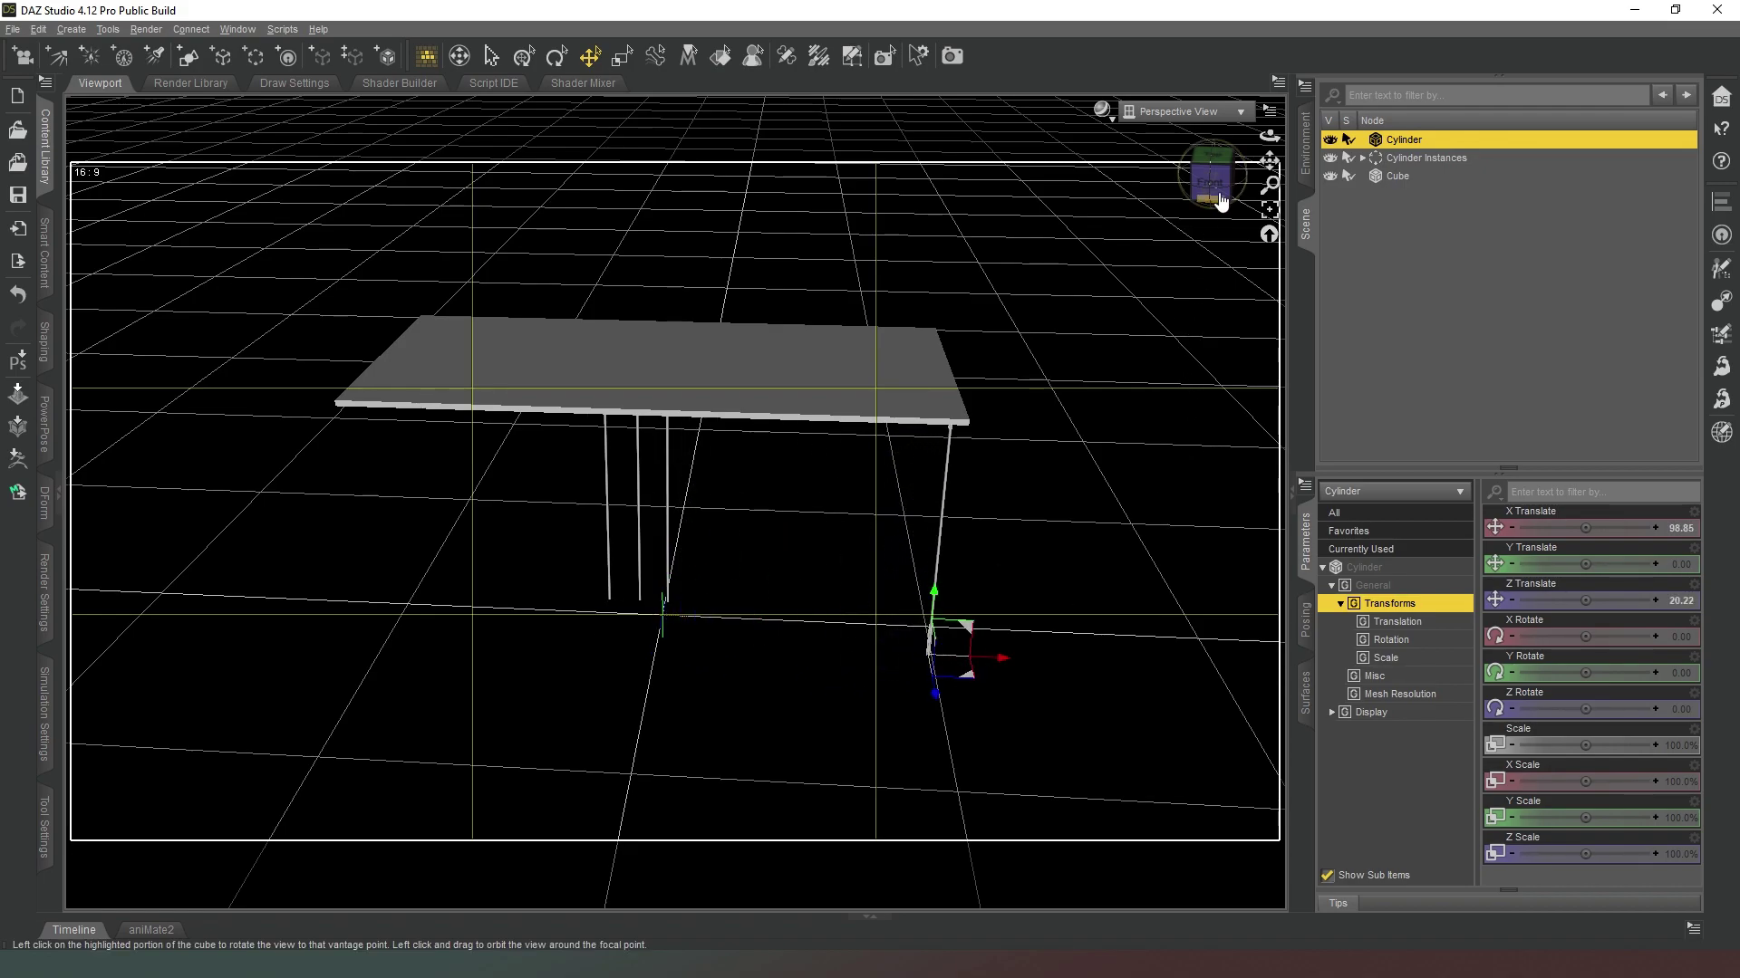
pyautogui.moveTo(1223, 197)
pyautogui.mouseDown()
pyautogui.moveTo(1188, 218)
pyautogui.moveTo(1198, 234)
pyautogui.moveTo(1214, 217)
pyautogui.moveTo(1200, 181)
pyautogui.mouseUp()
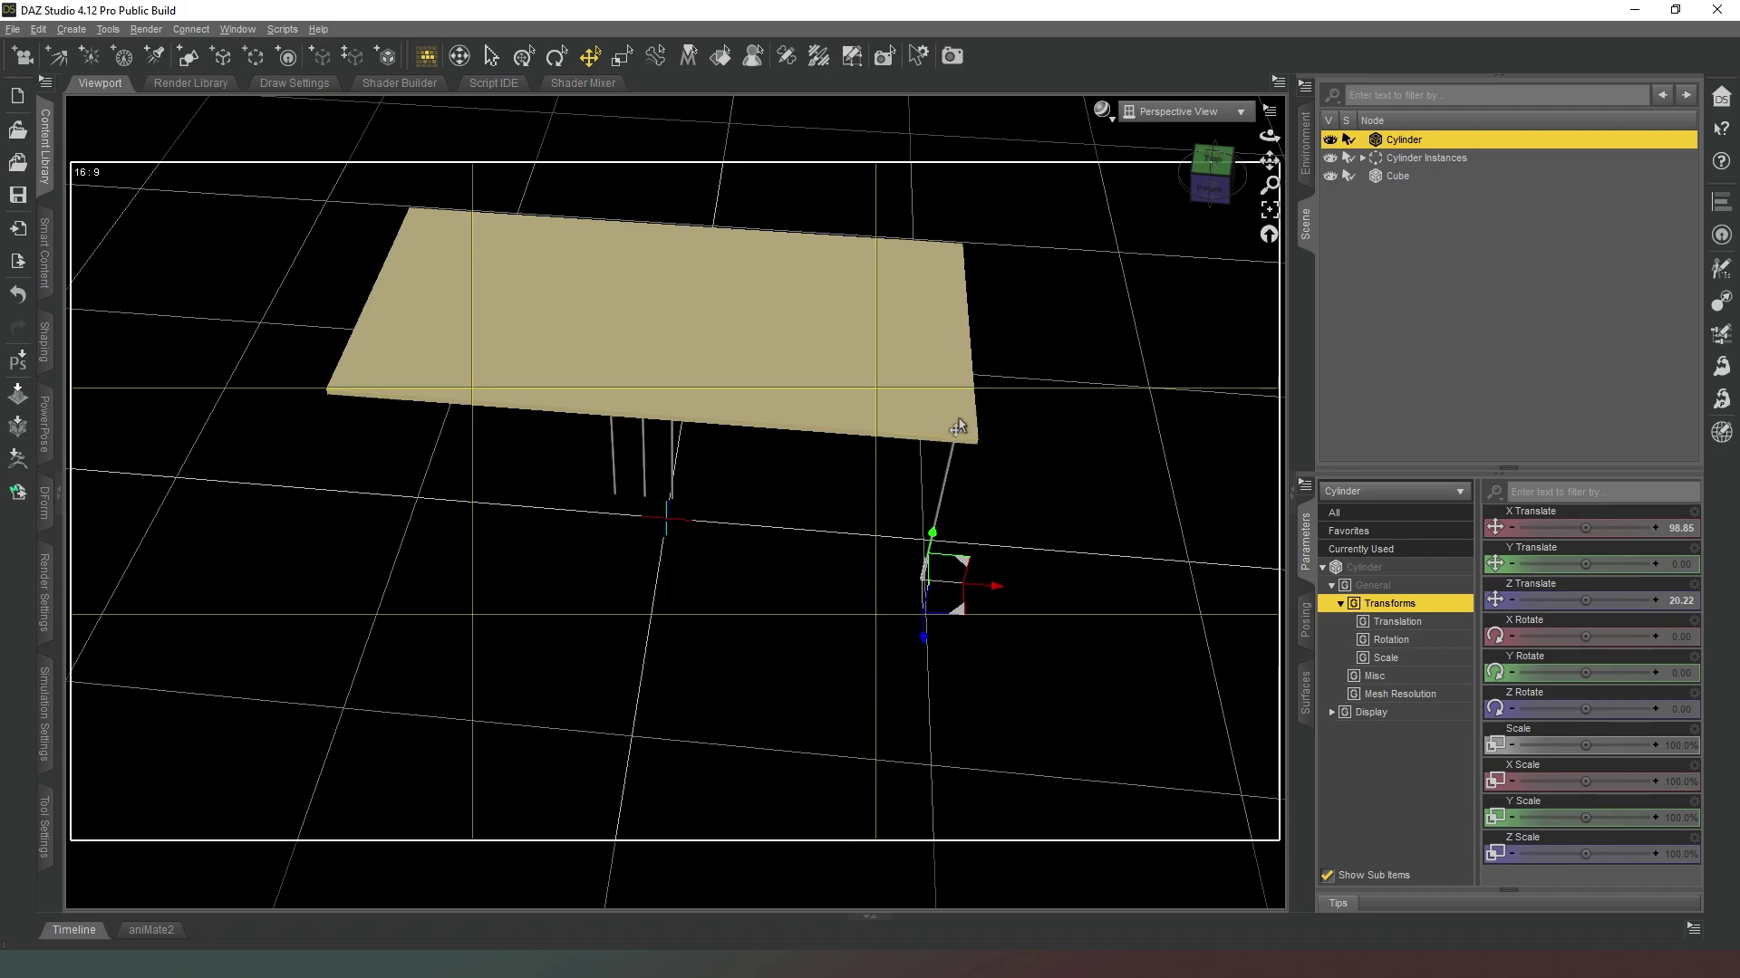
pyautogui.click(1680, 528)
pyautogui.write('90')
pyautogui.press('Return')
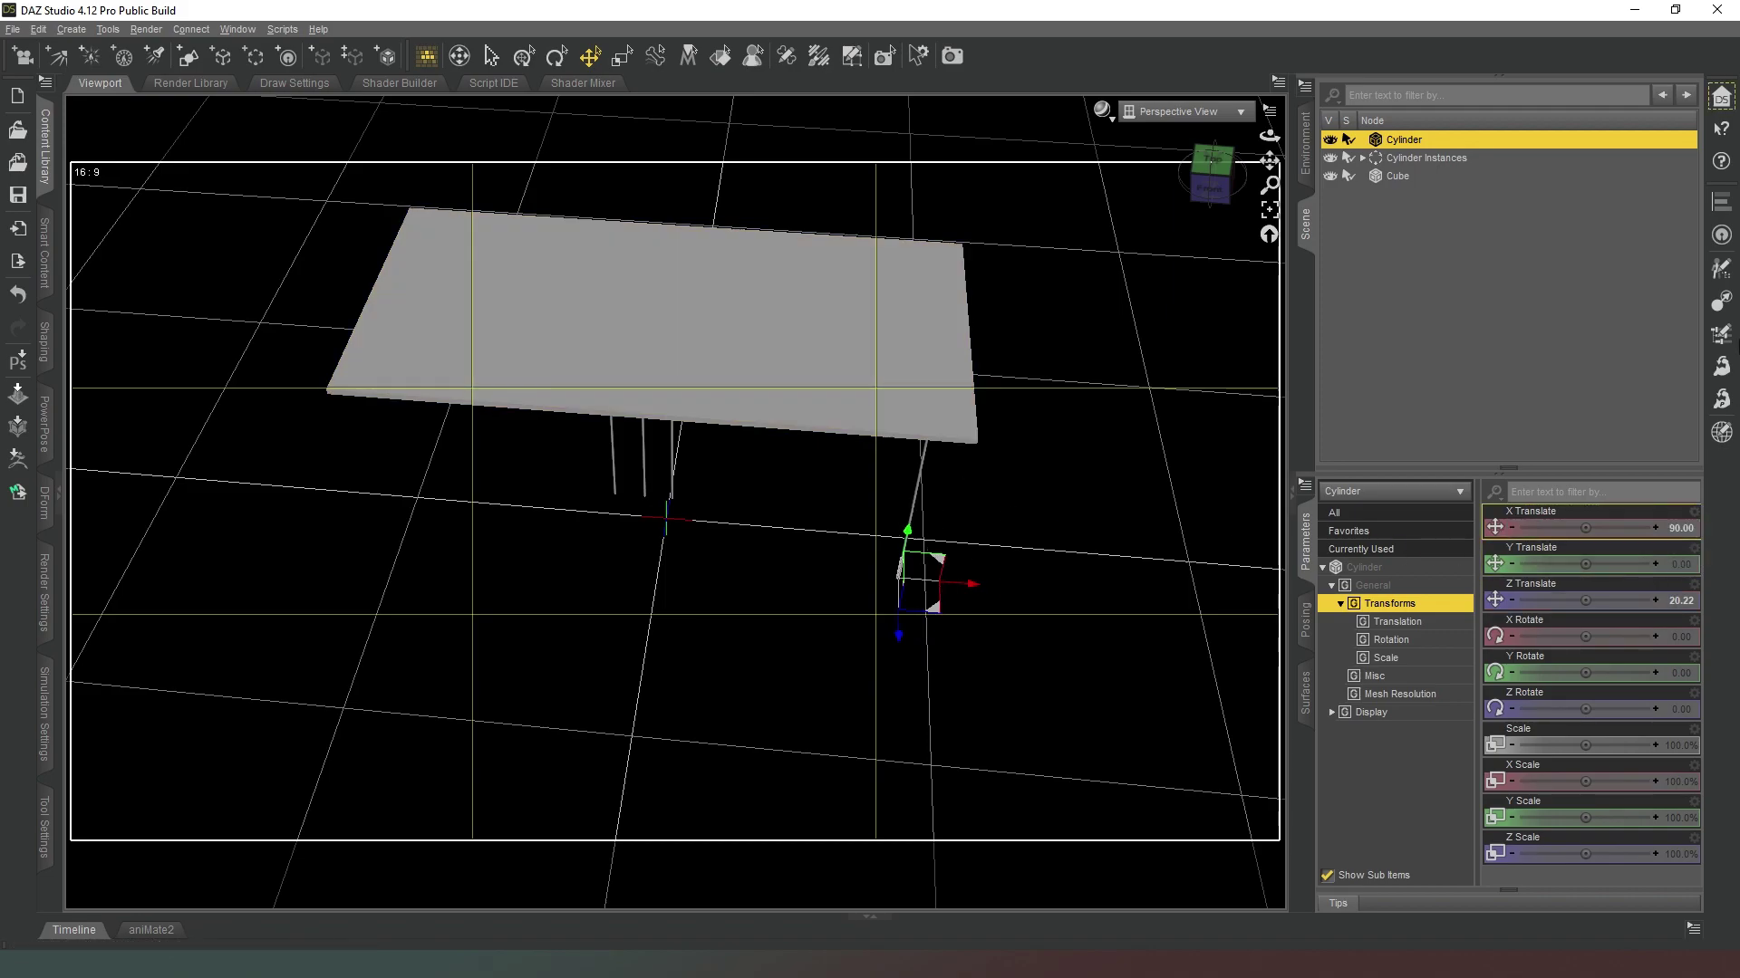
# Step: Set the leg's Z Translate to 40 and view the table from the front
pyautogui.click(1679, 602)
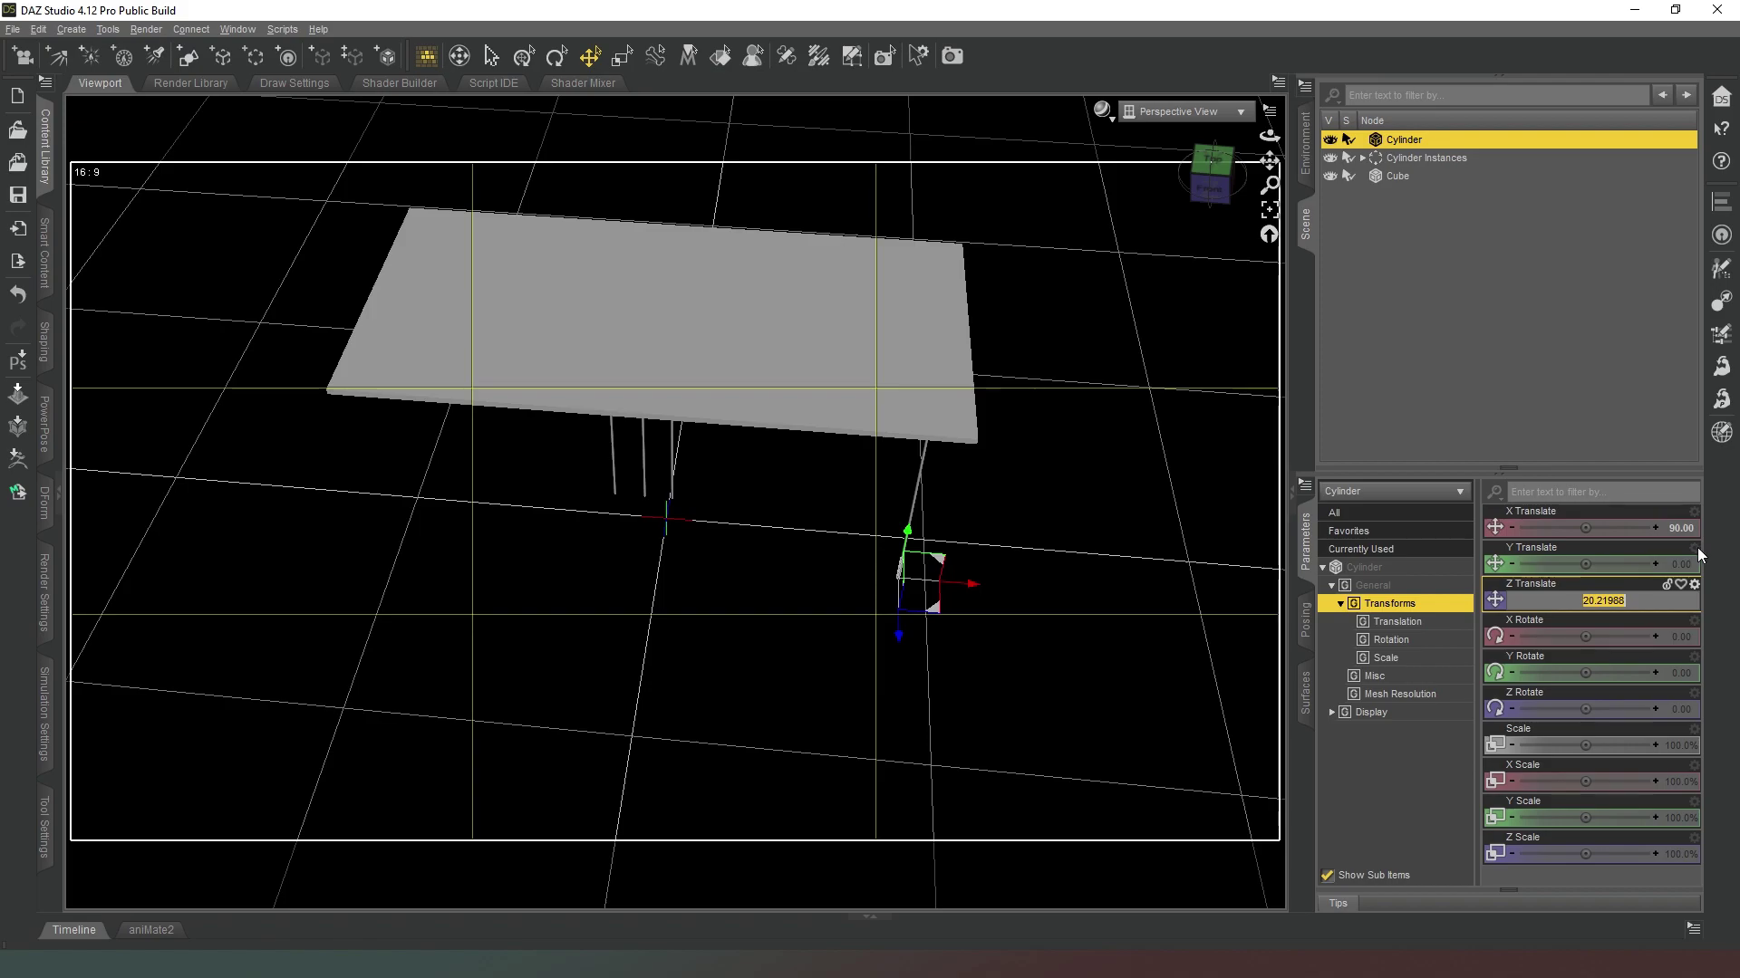
pyautogui.write('10')
pyautogui.press('Return')
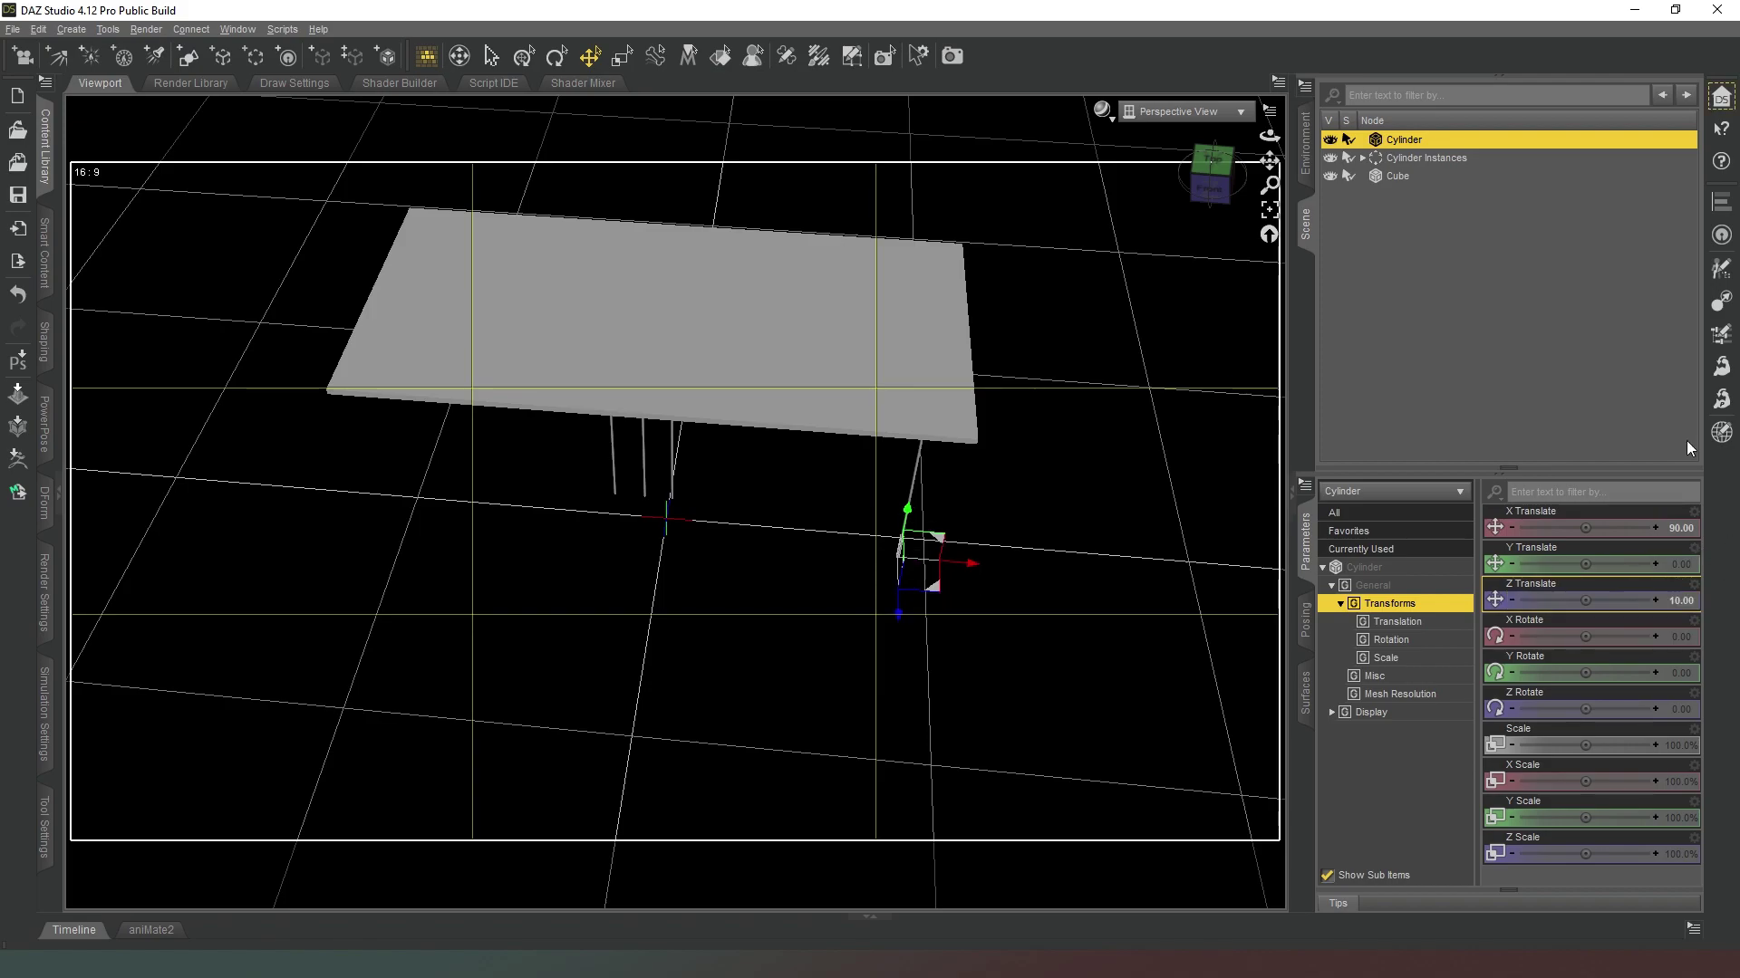
pyautogui.click(1682, 603)
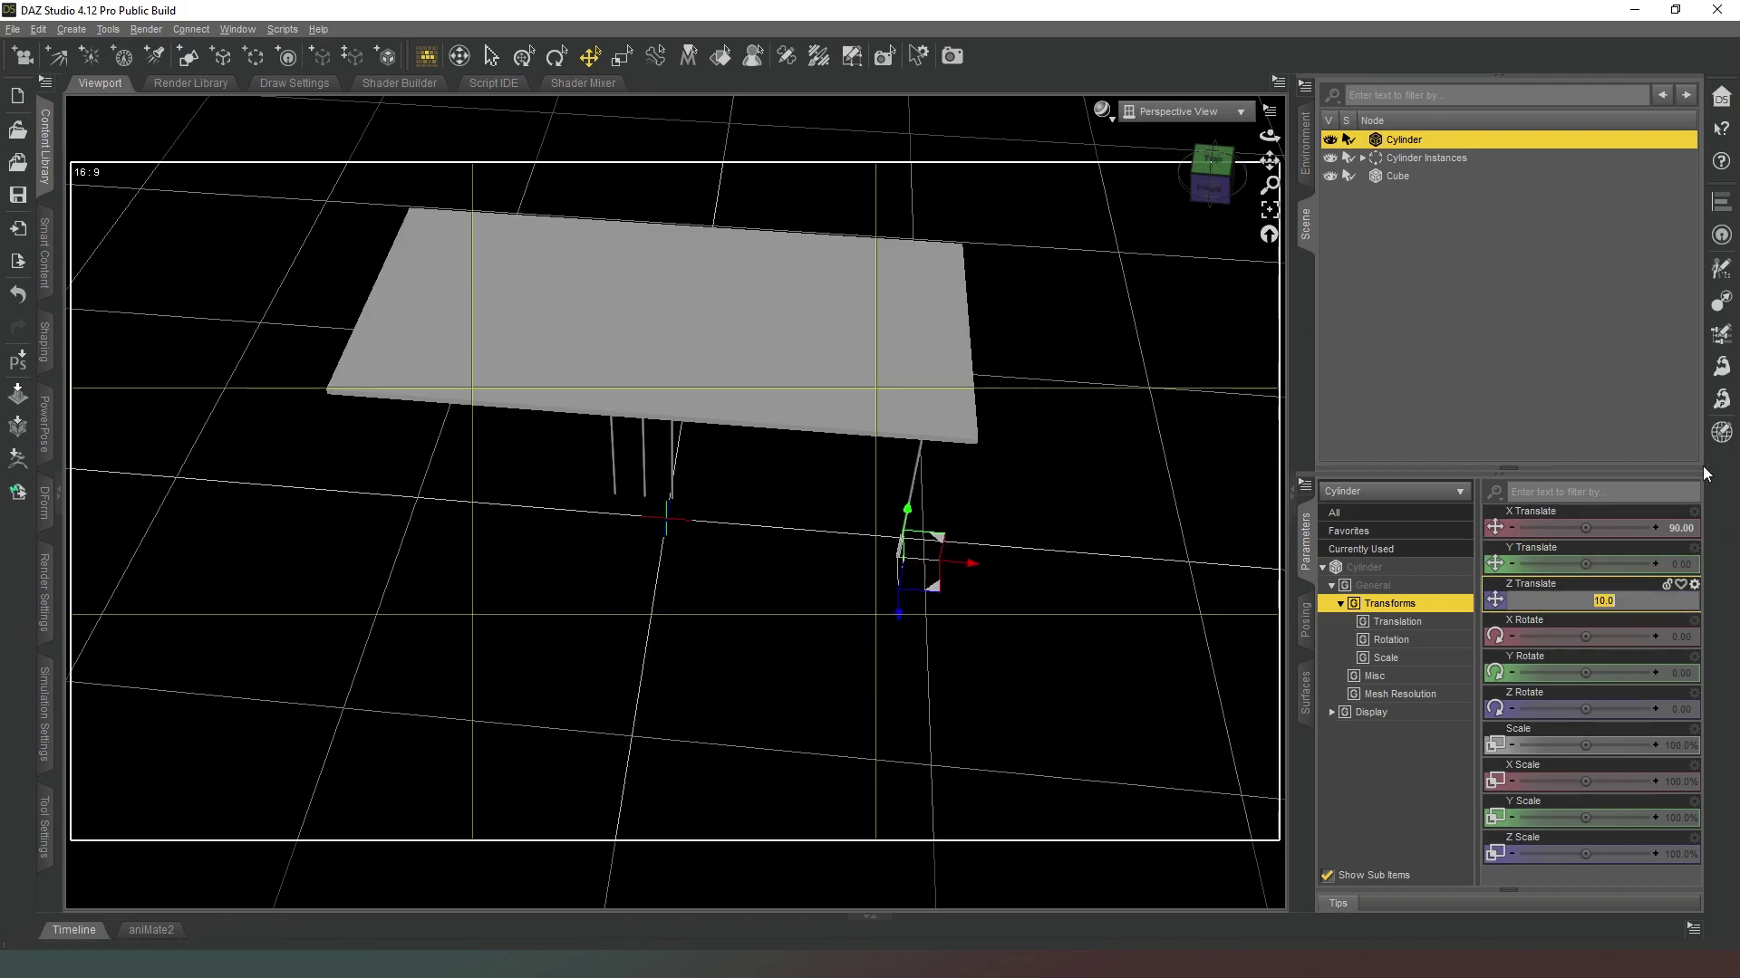
pyautogui.write('40')
pyautogui.press('Return')
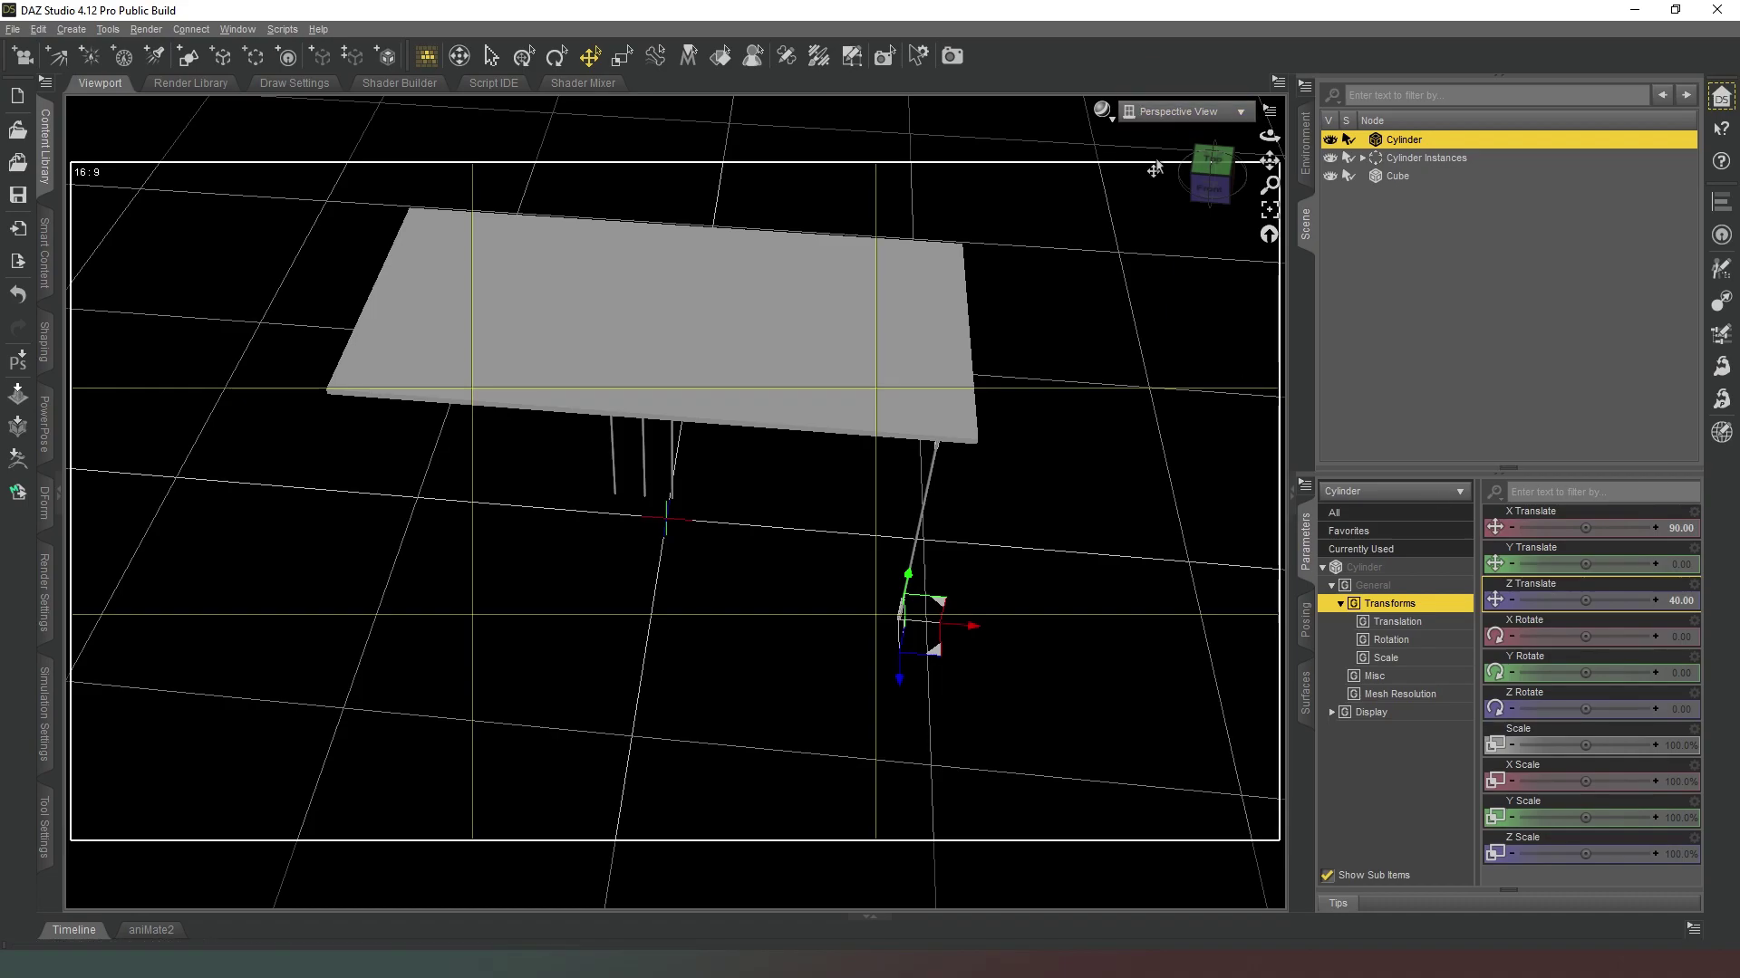
pyautogui.moveTo(1209, 172); pyautogui.dragTo(1210, 213)
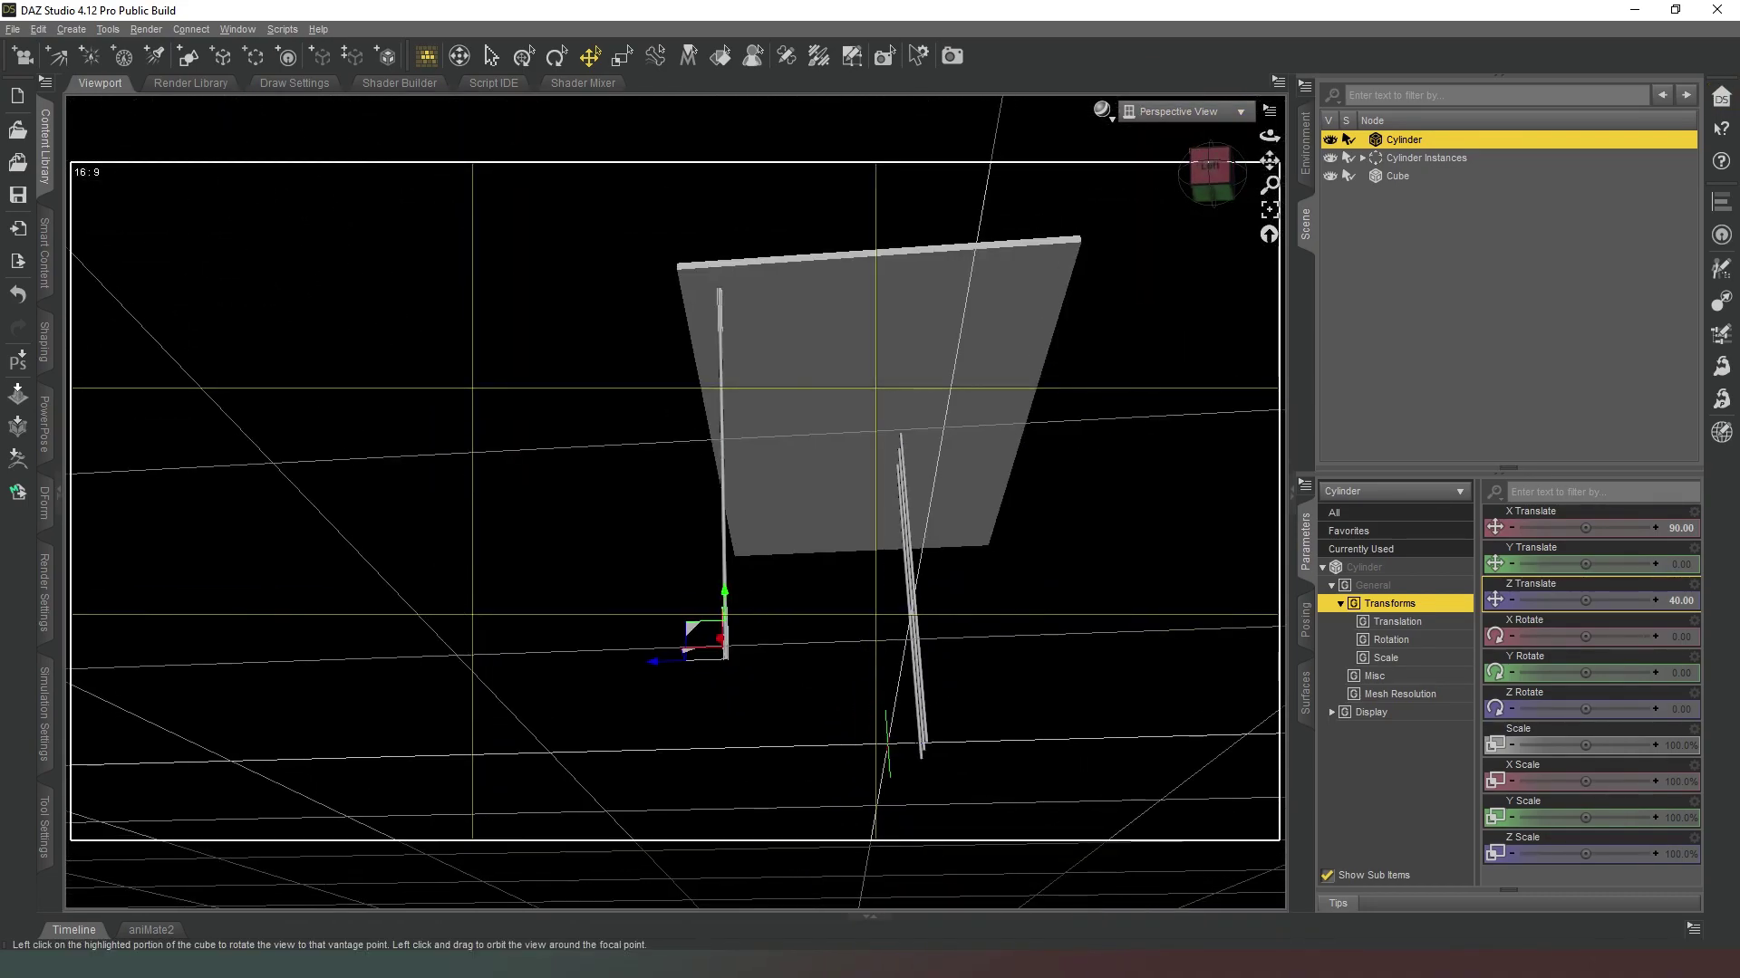
pyautogui.click(1211, 168)
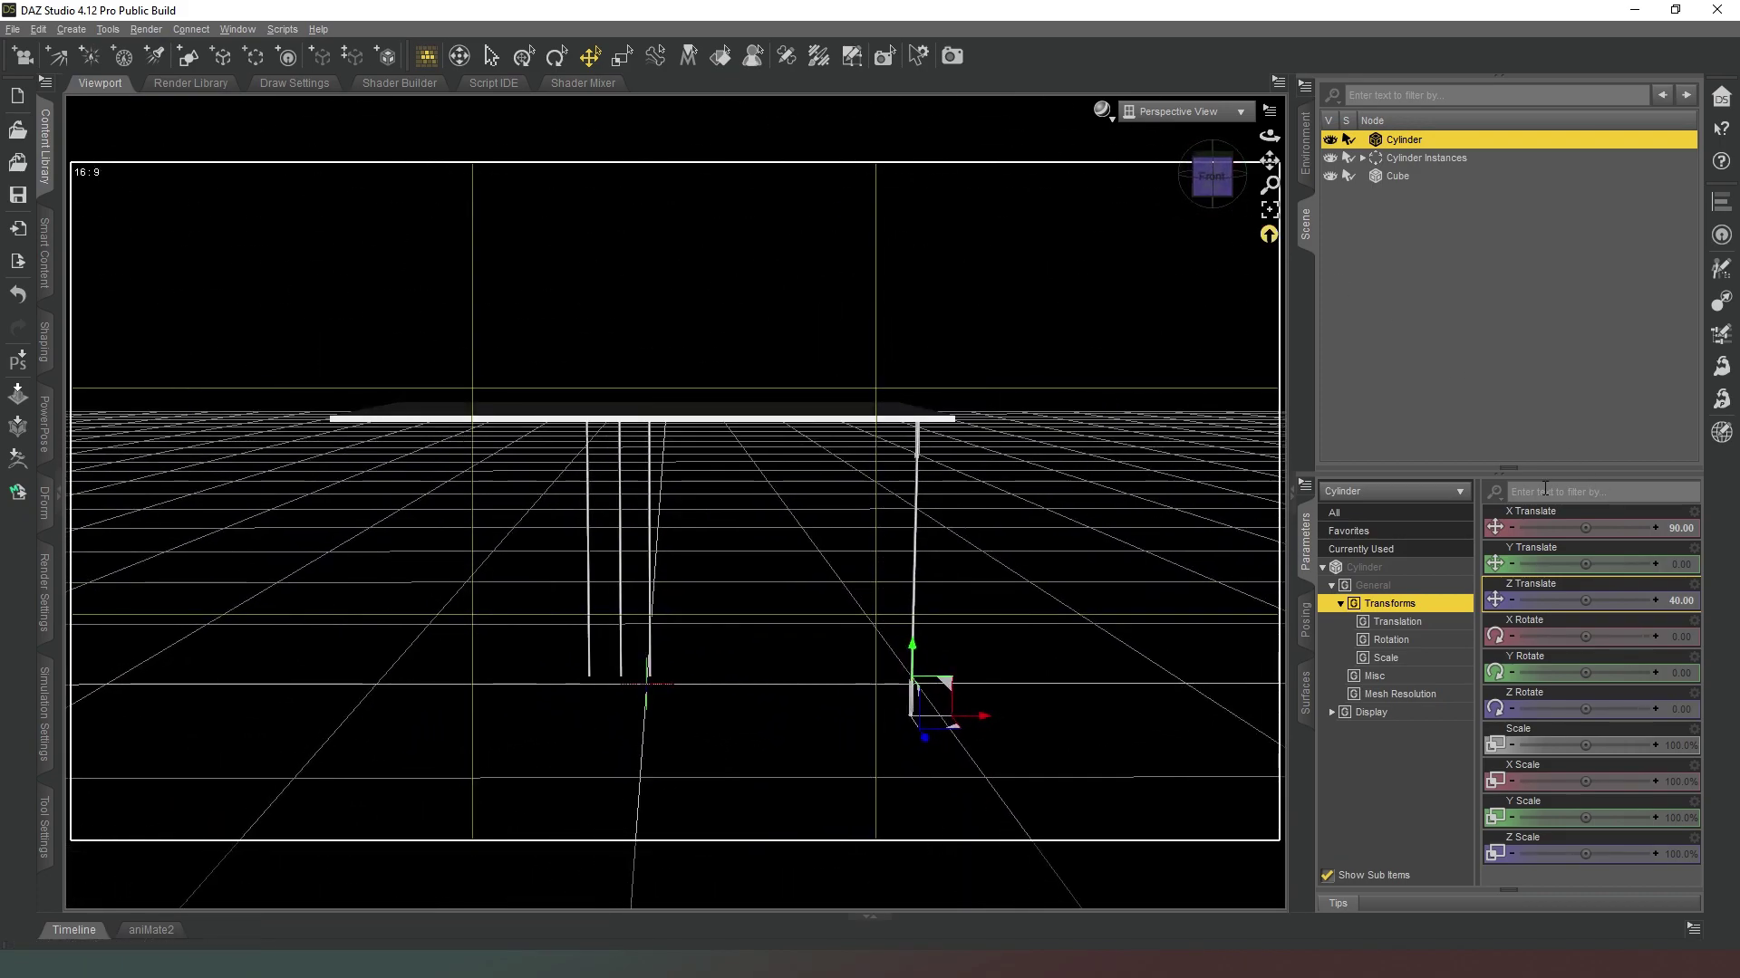
# Step: Move Cylinder Instance (3) to X Translate 90, Z Translate -40
pyautogui.click(650, 480)
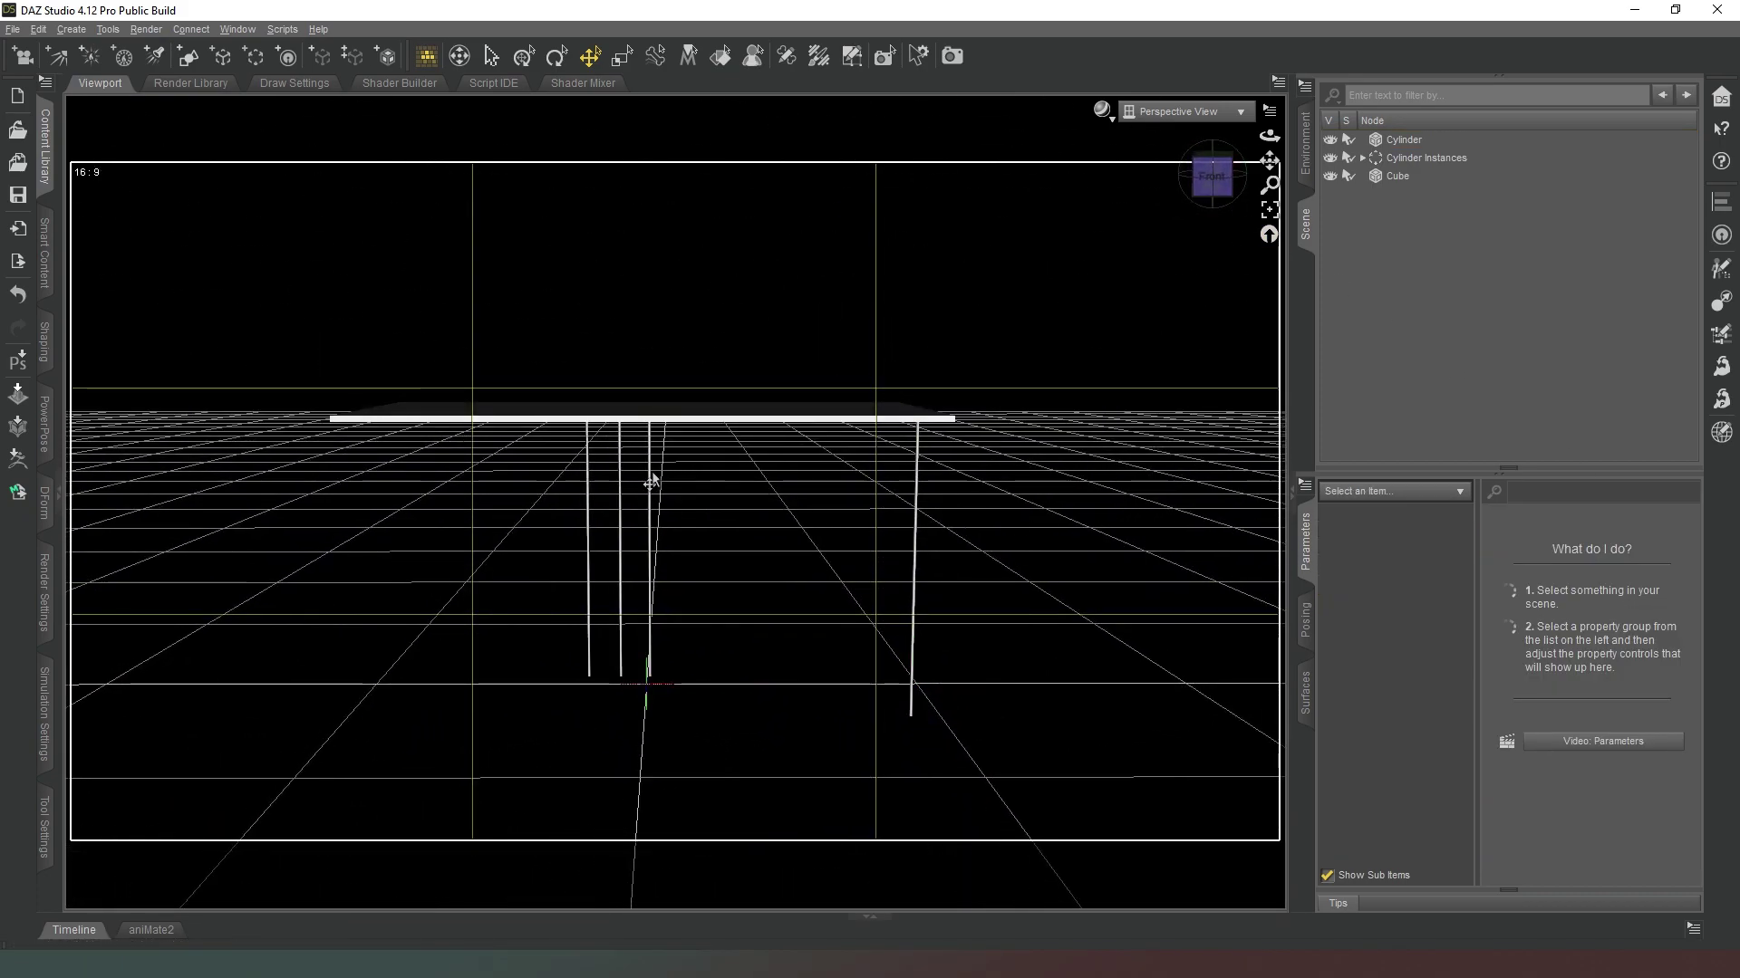
pyautogui.click(651, 480)
pyautogui.click(1680, 529)
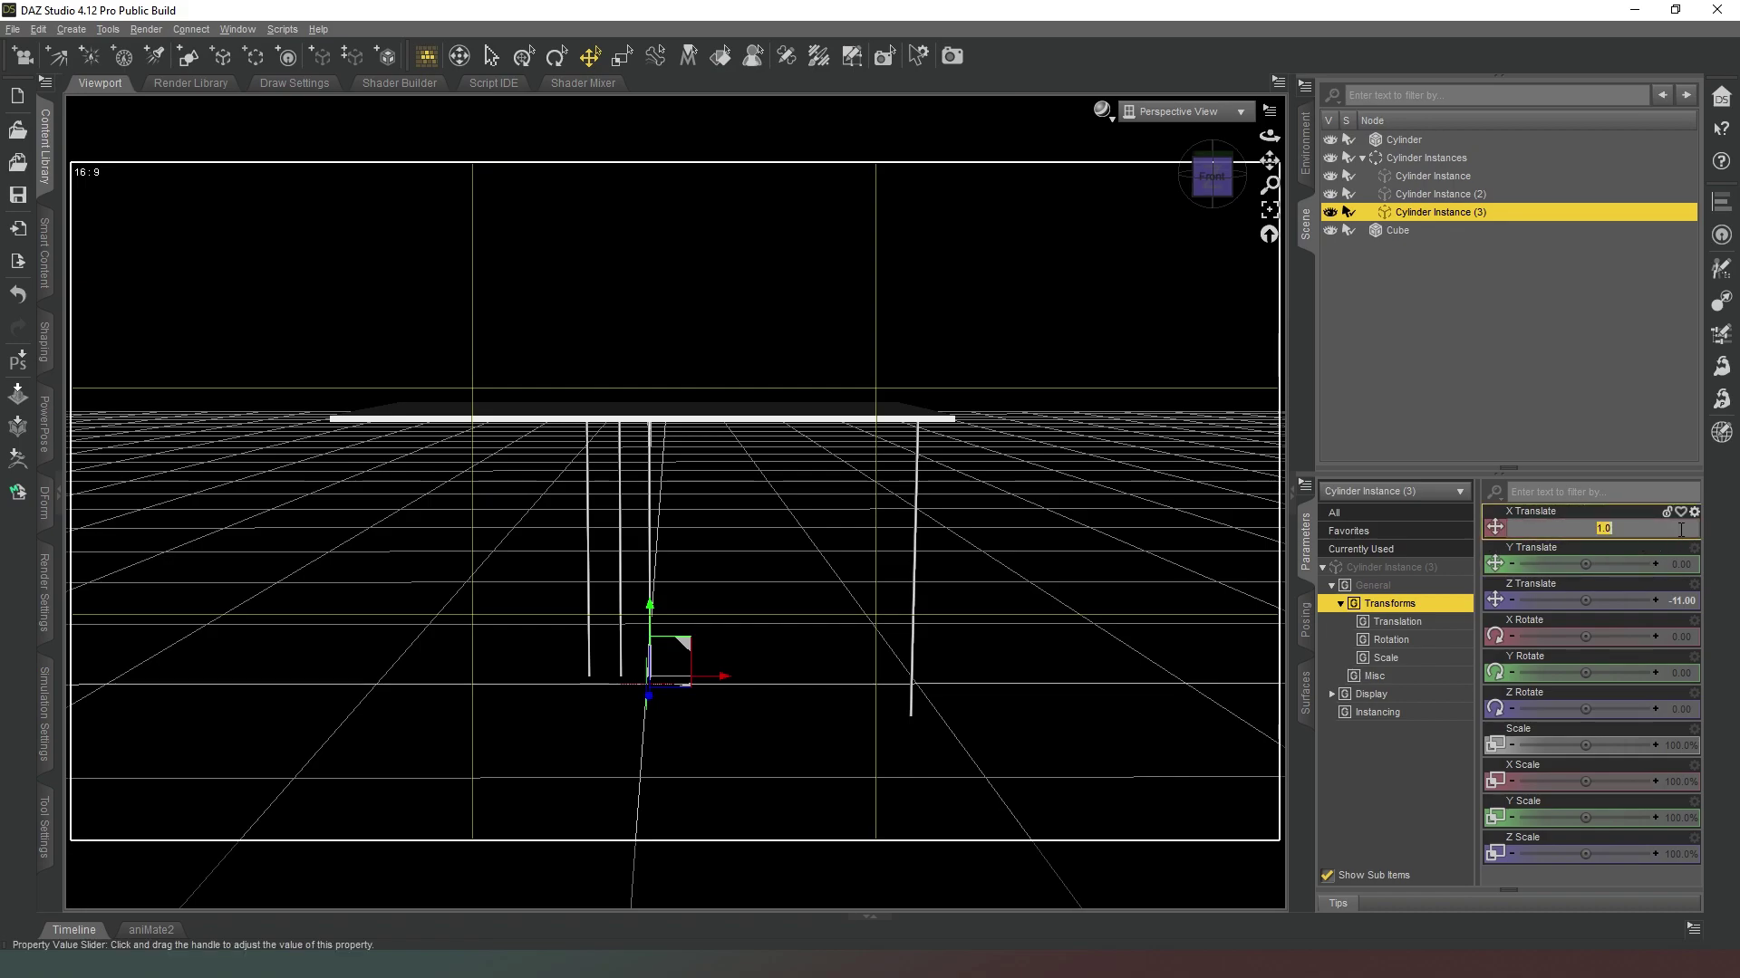
pyautogui.write('90')
pyautogui.press('Return')
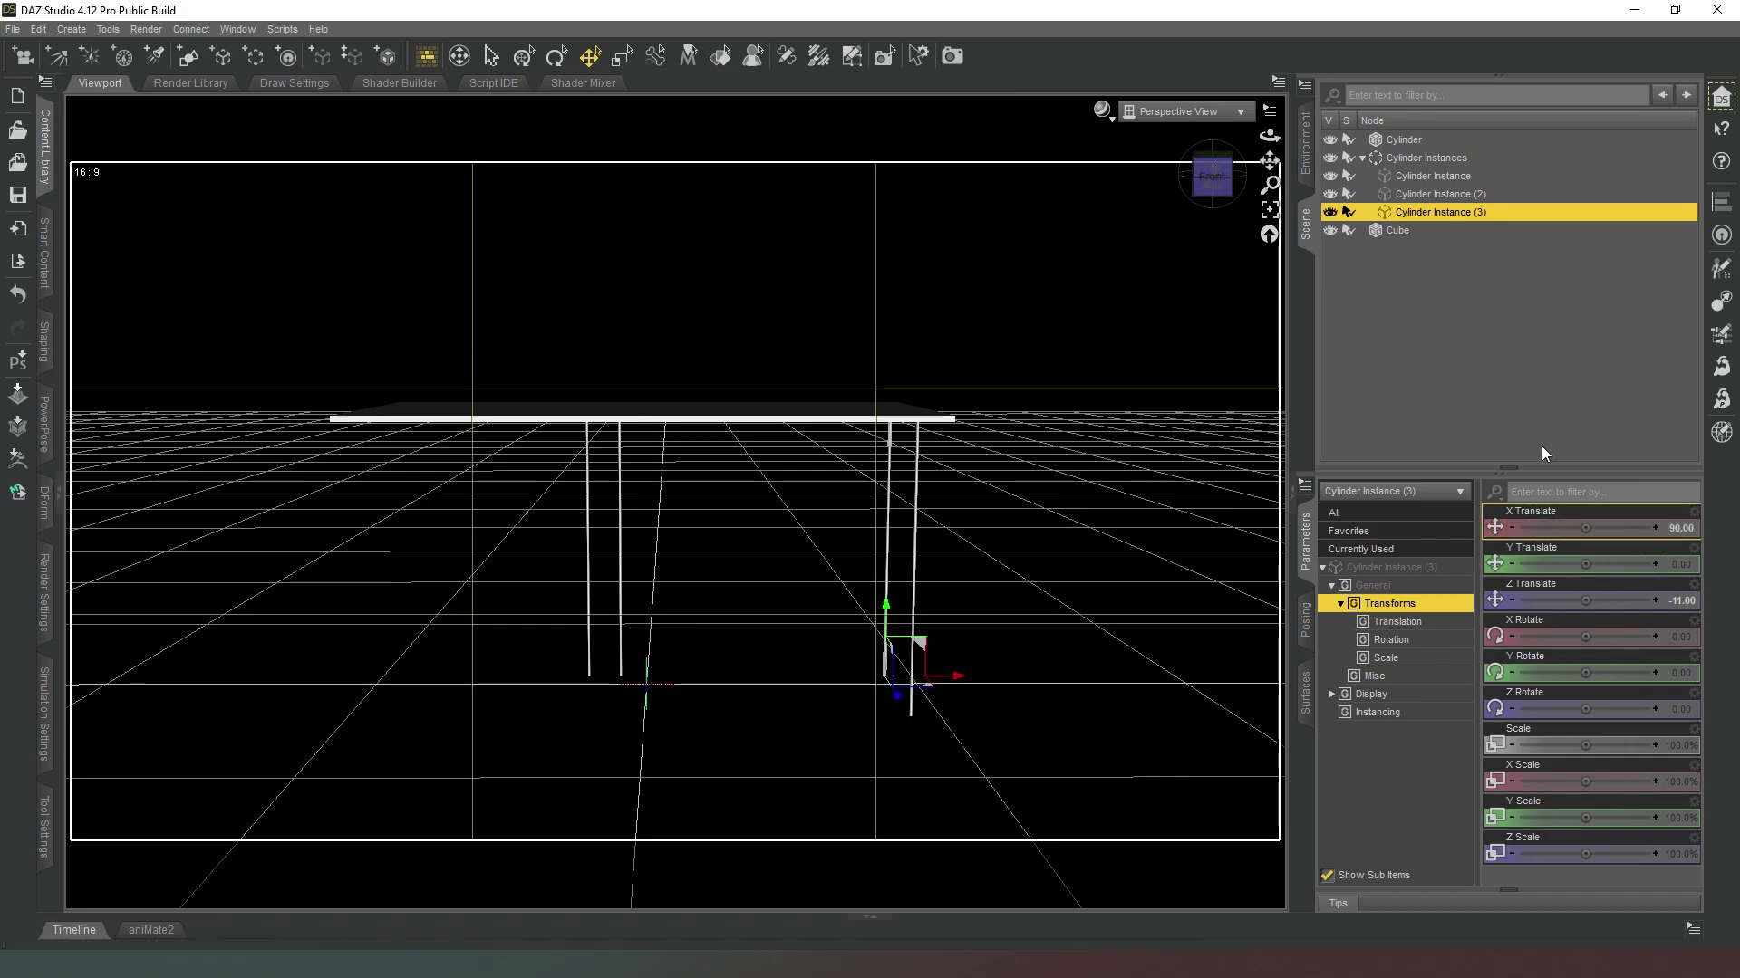
pyautogui.click(1681, 600)
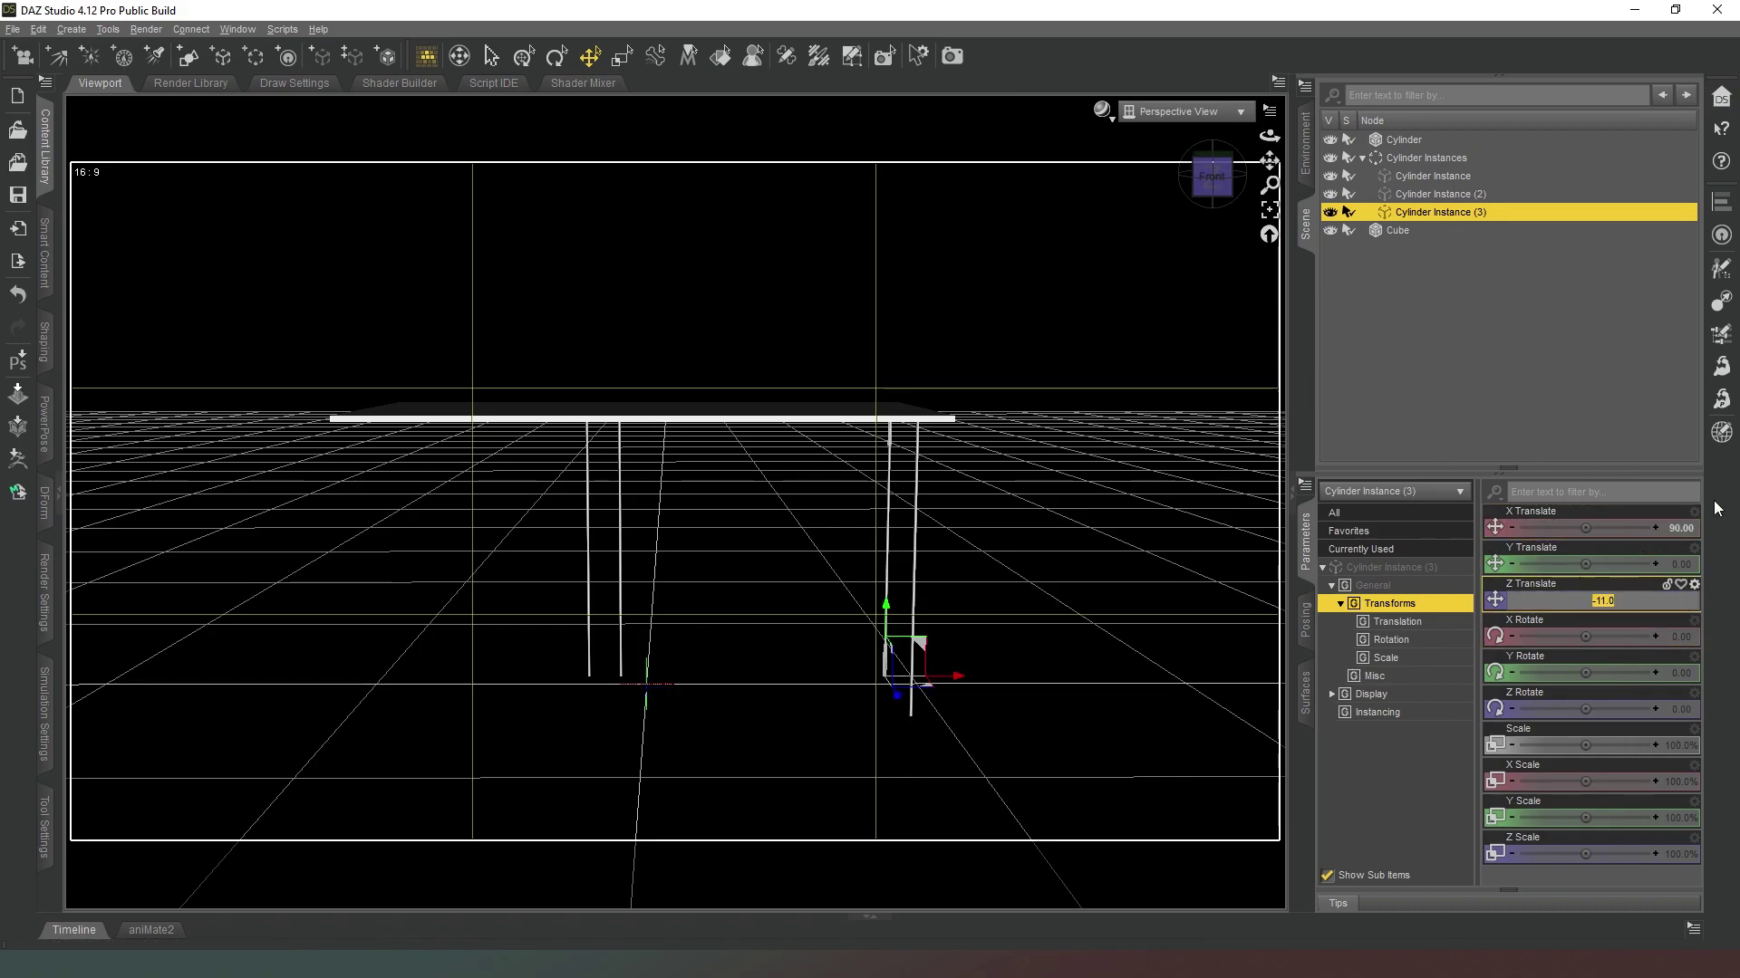
pyautogui.press('BackSpace')
pyautogui.write('-40')
pyautogui.press('Return')
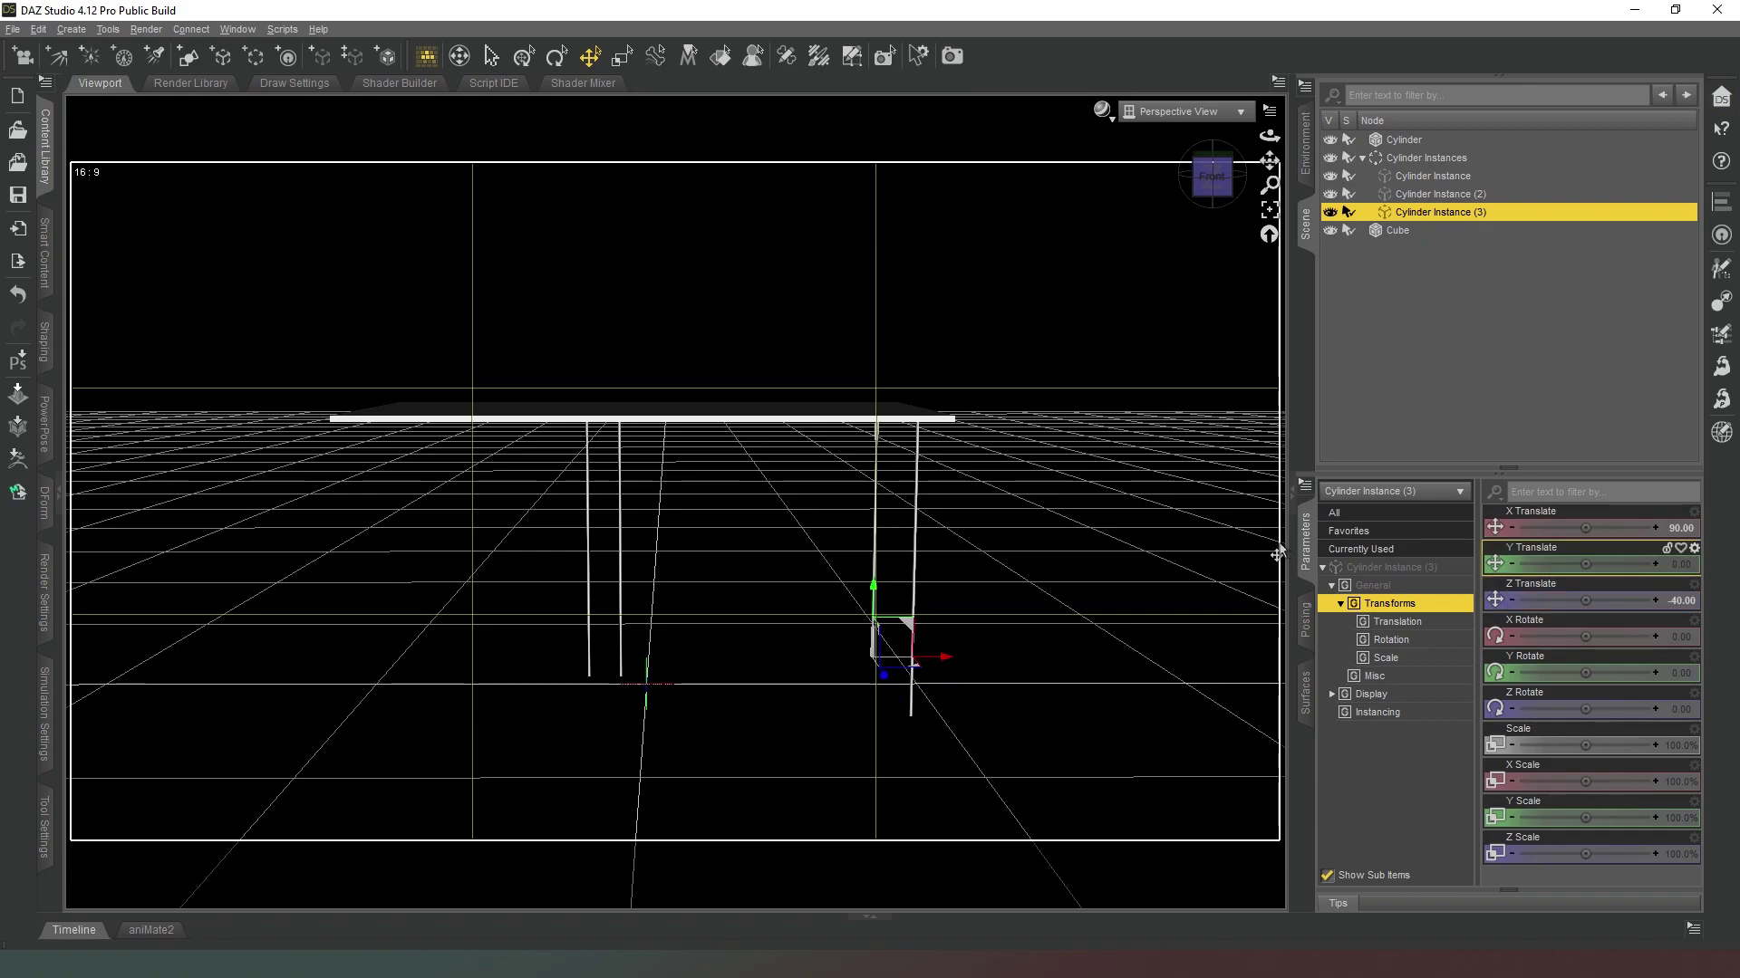
# Step: Move Cylinder Instance (2) to X Translate -90, Z Translate -40
pyautogui.moveTo(1211, 176); pyautogui.dragTo(921, 767)
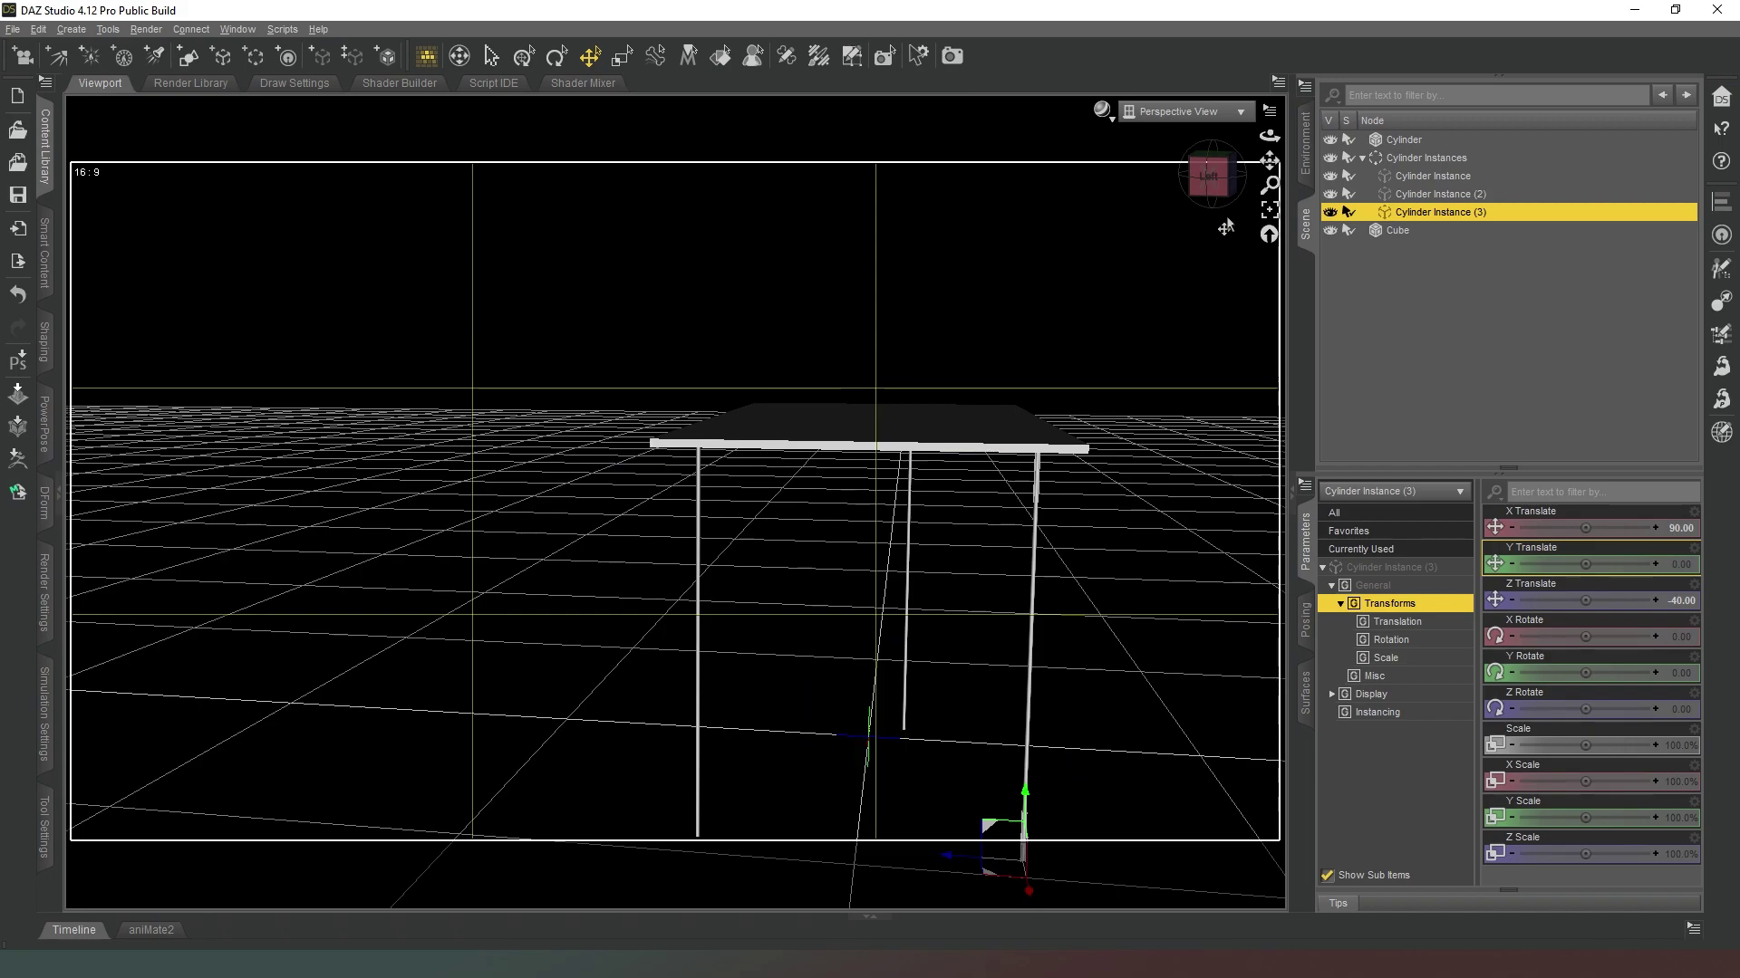
pyautogui.moveTo(1223, 217)
pyautogui.mouseDown()
pyautogui.moveTo(1210, 181)
pyautogui.moveTo(1203, 218)
pyautogui.mouseUp()
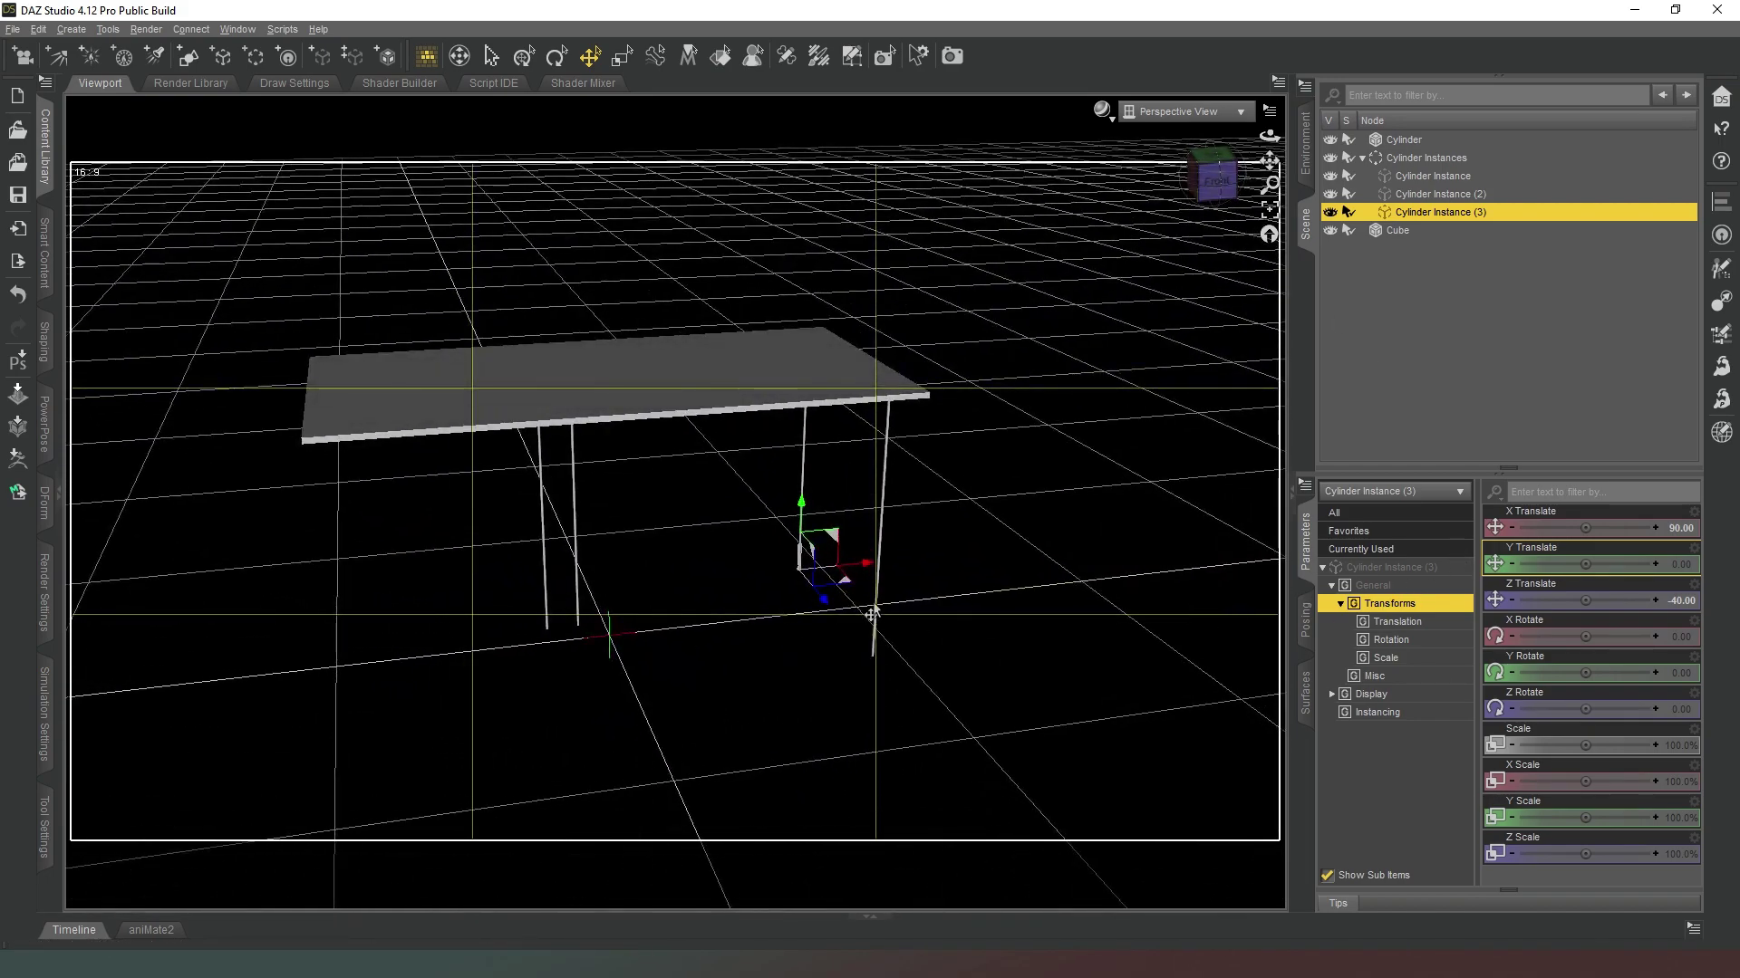
pyautogui.click(576, 518)
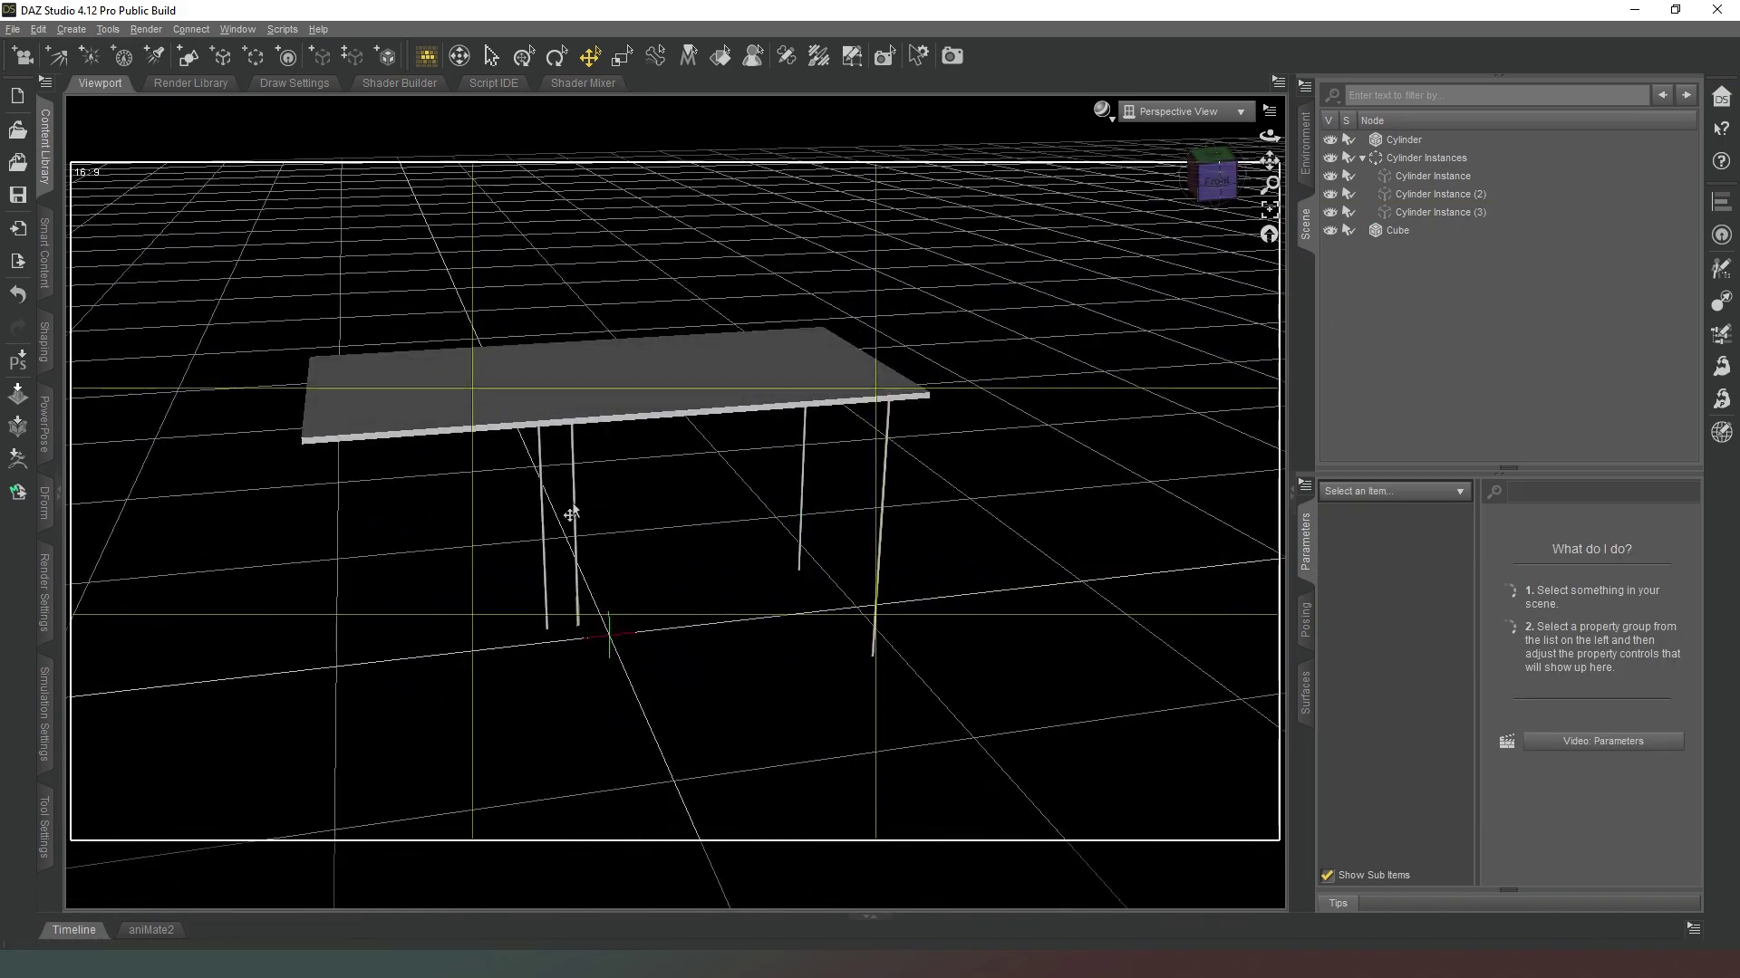
pyautogui.click(570, 514)
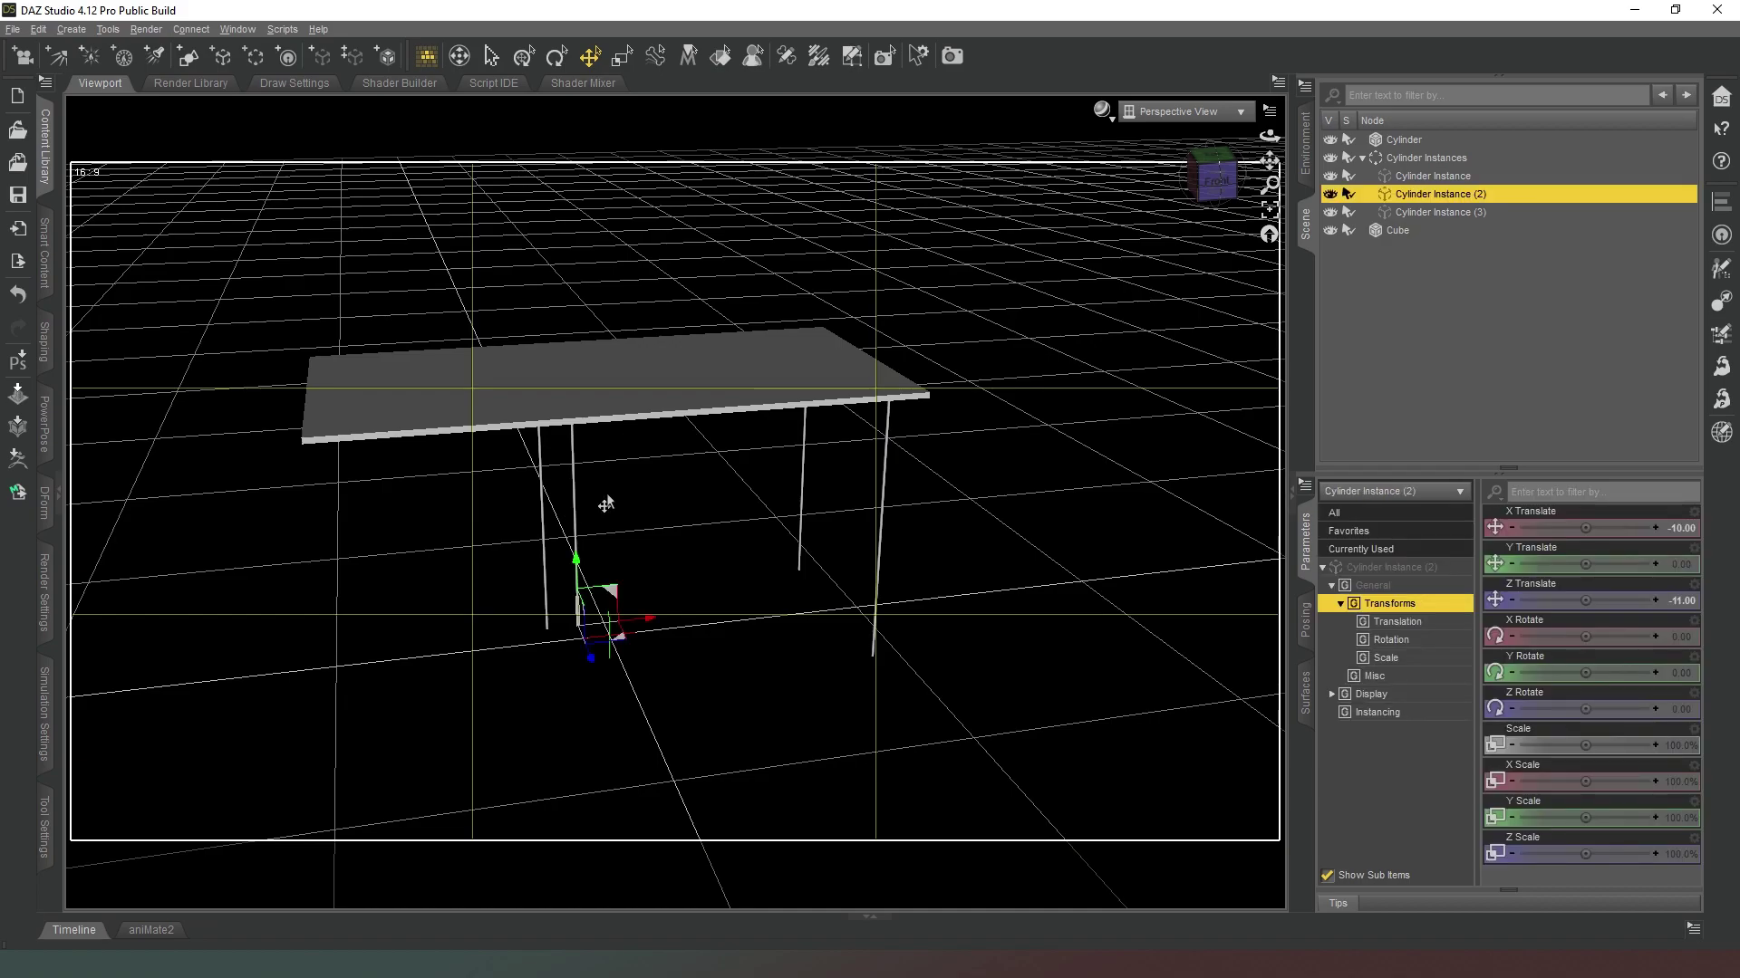
pyautogui.doubleClick(1627, 528)
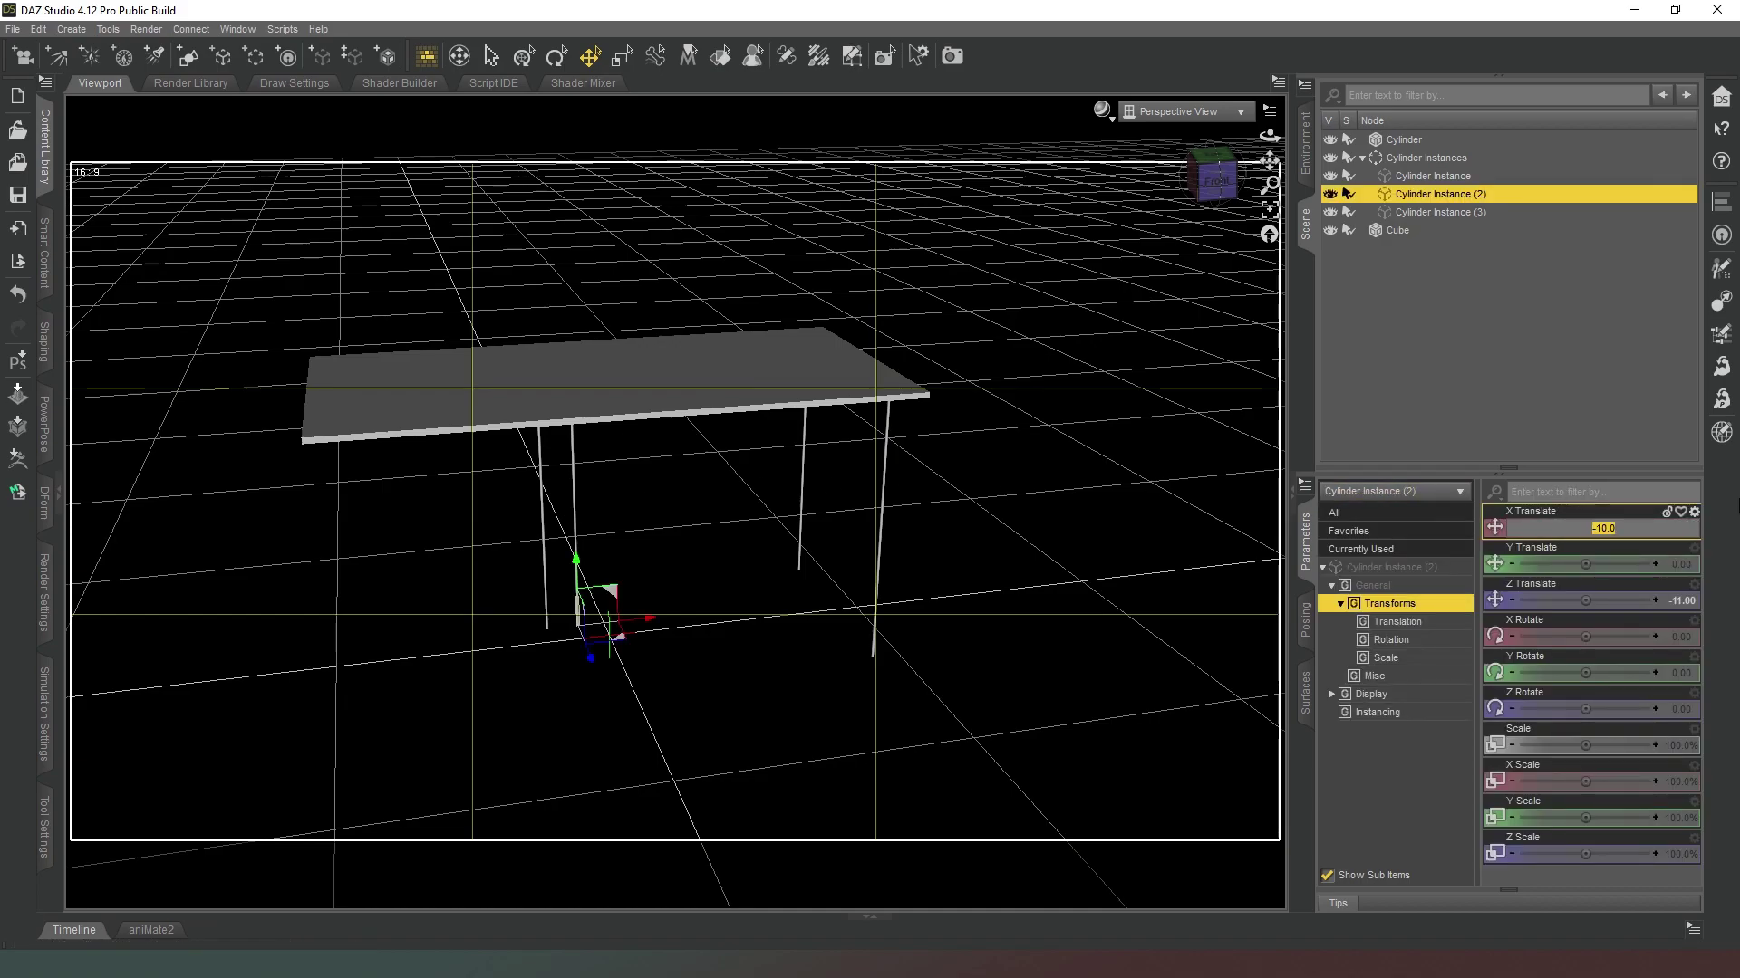
pyautogui.write('-90')
pyautogui.press('Return')
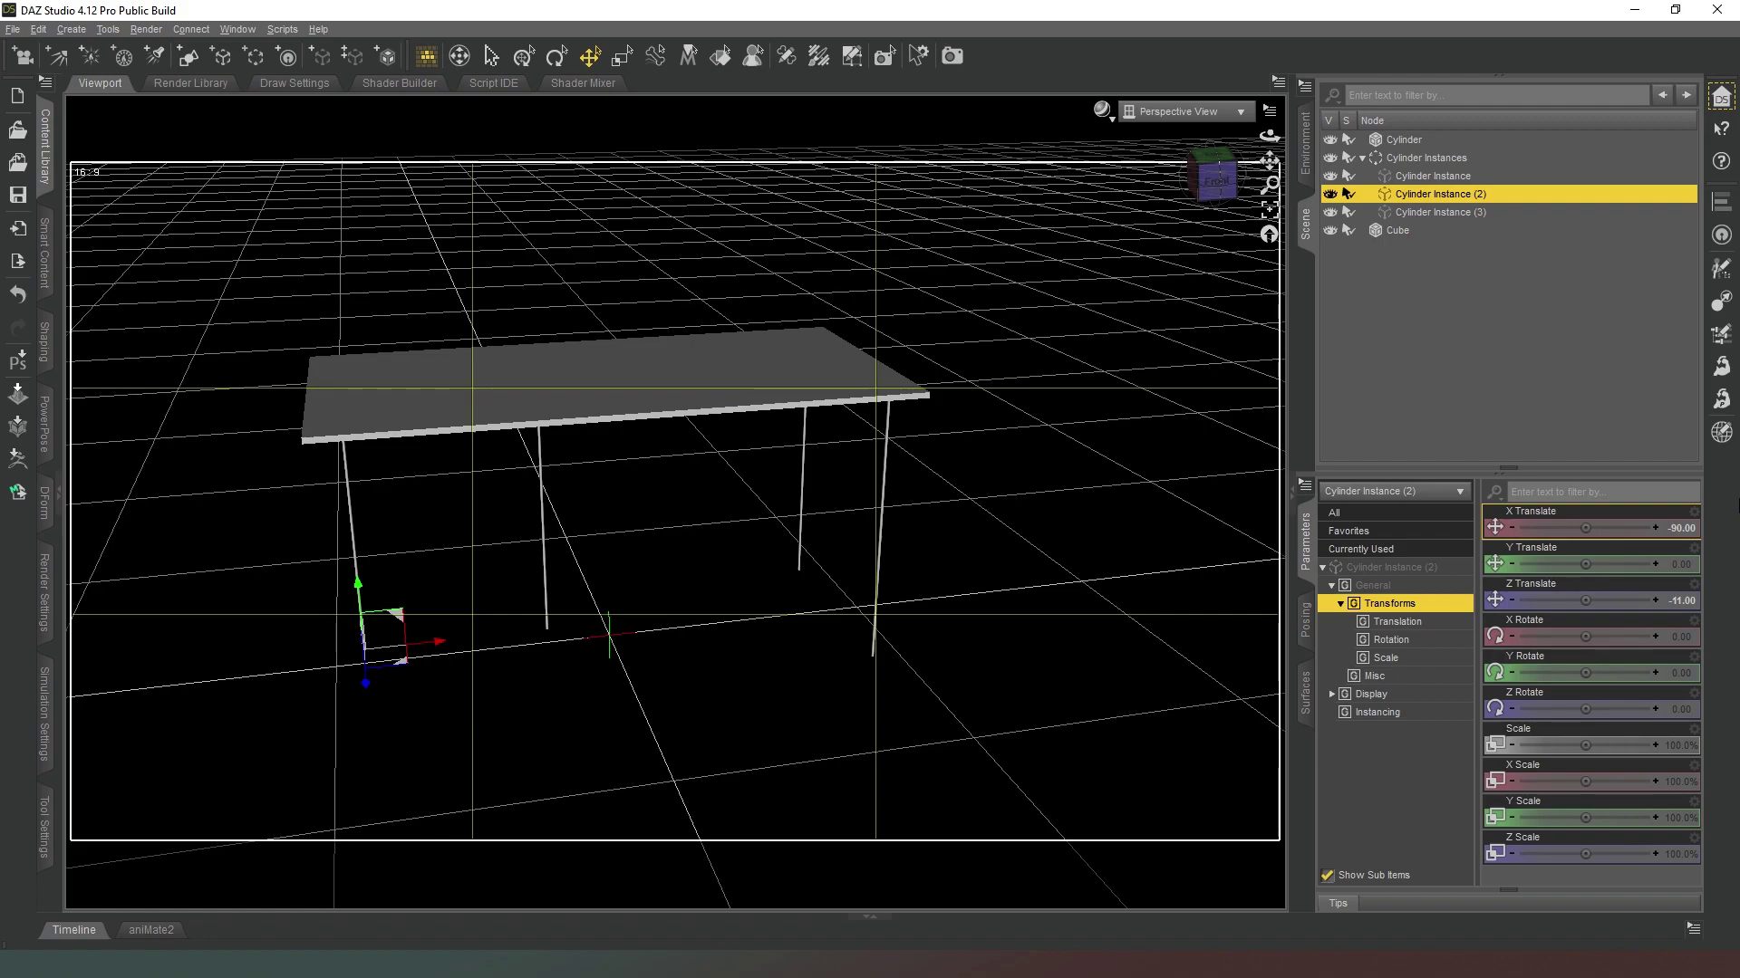
pyautogui.doubleClick(1683, 601)
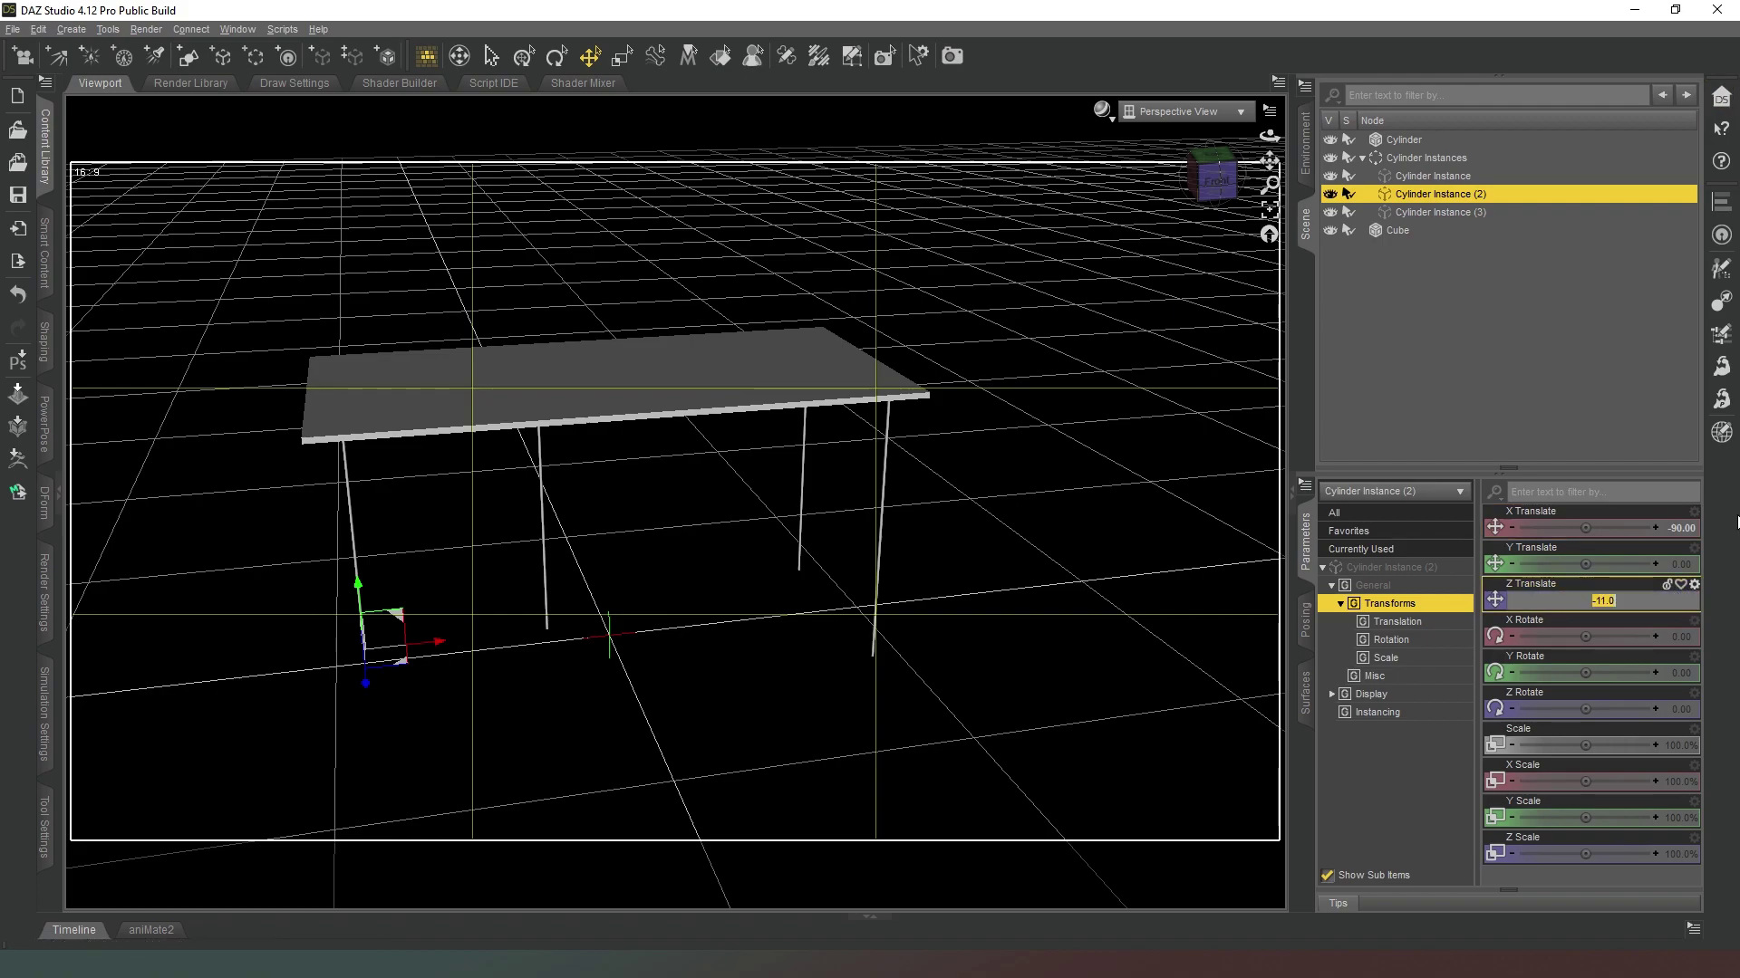
pyautogui.write('-40')
pyautogui.press('Return')
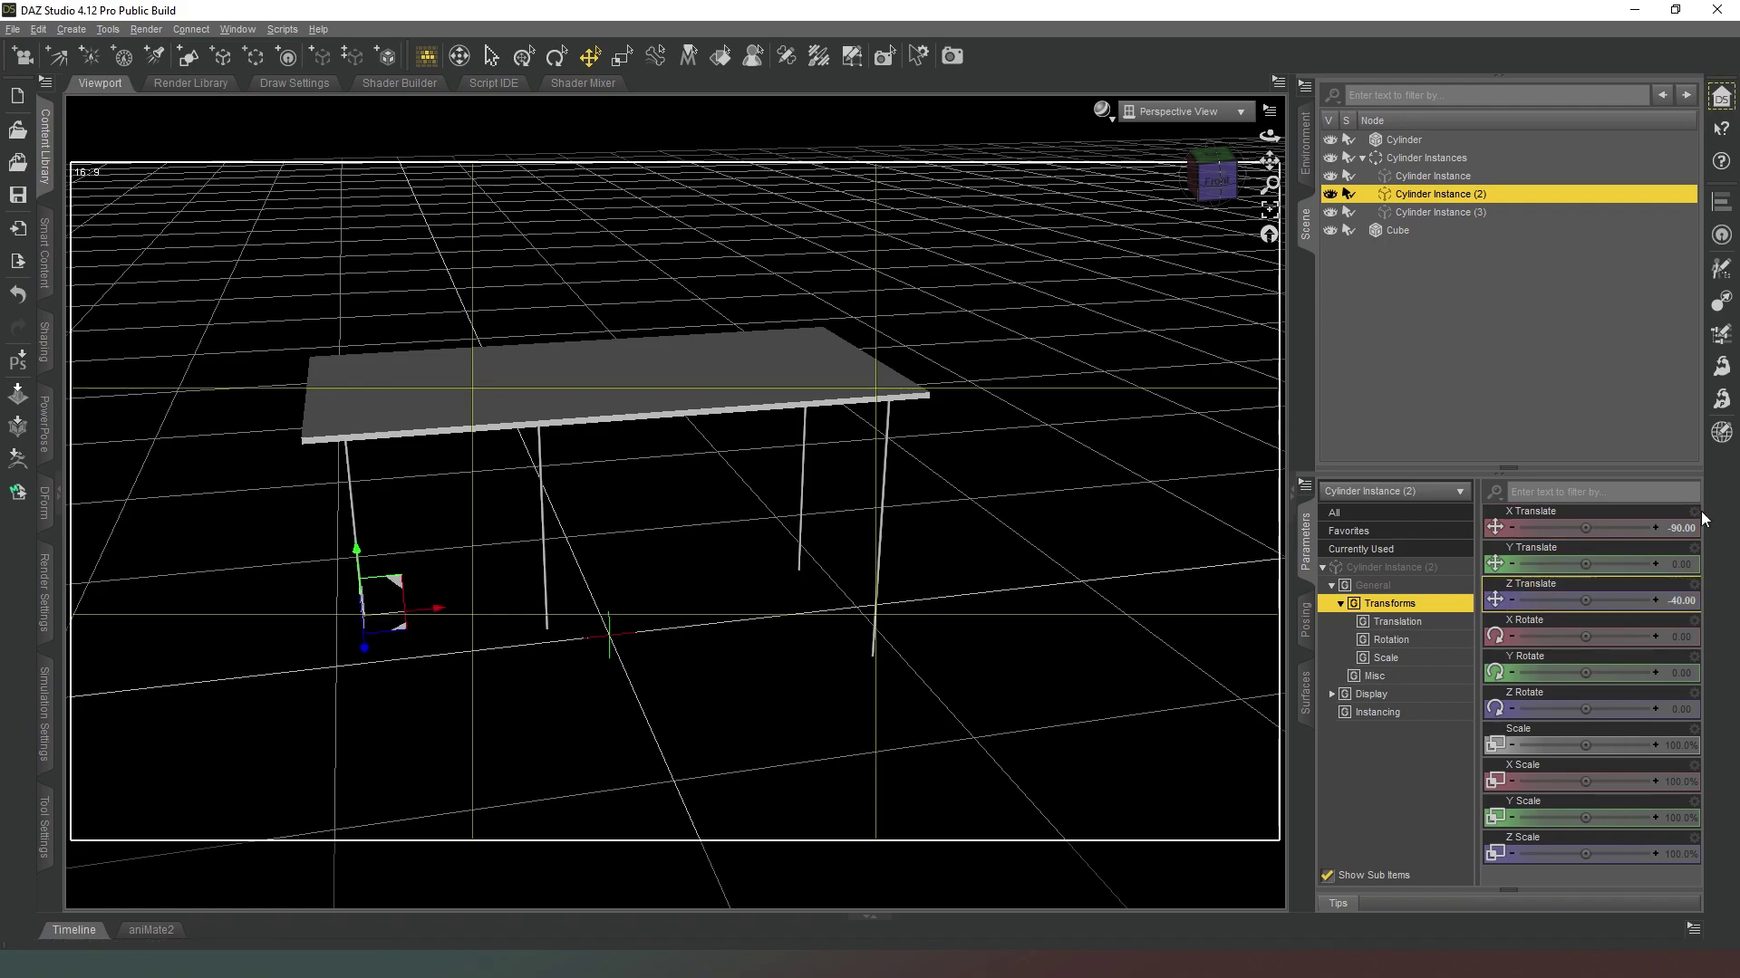
# Step: Move Cylinder Instance to X Translate -90, Z Translate 40
pyautogui.click(539, 488)
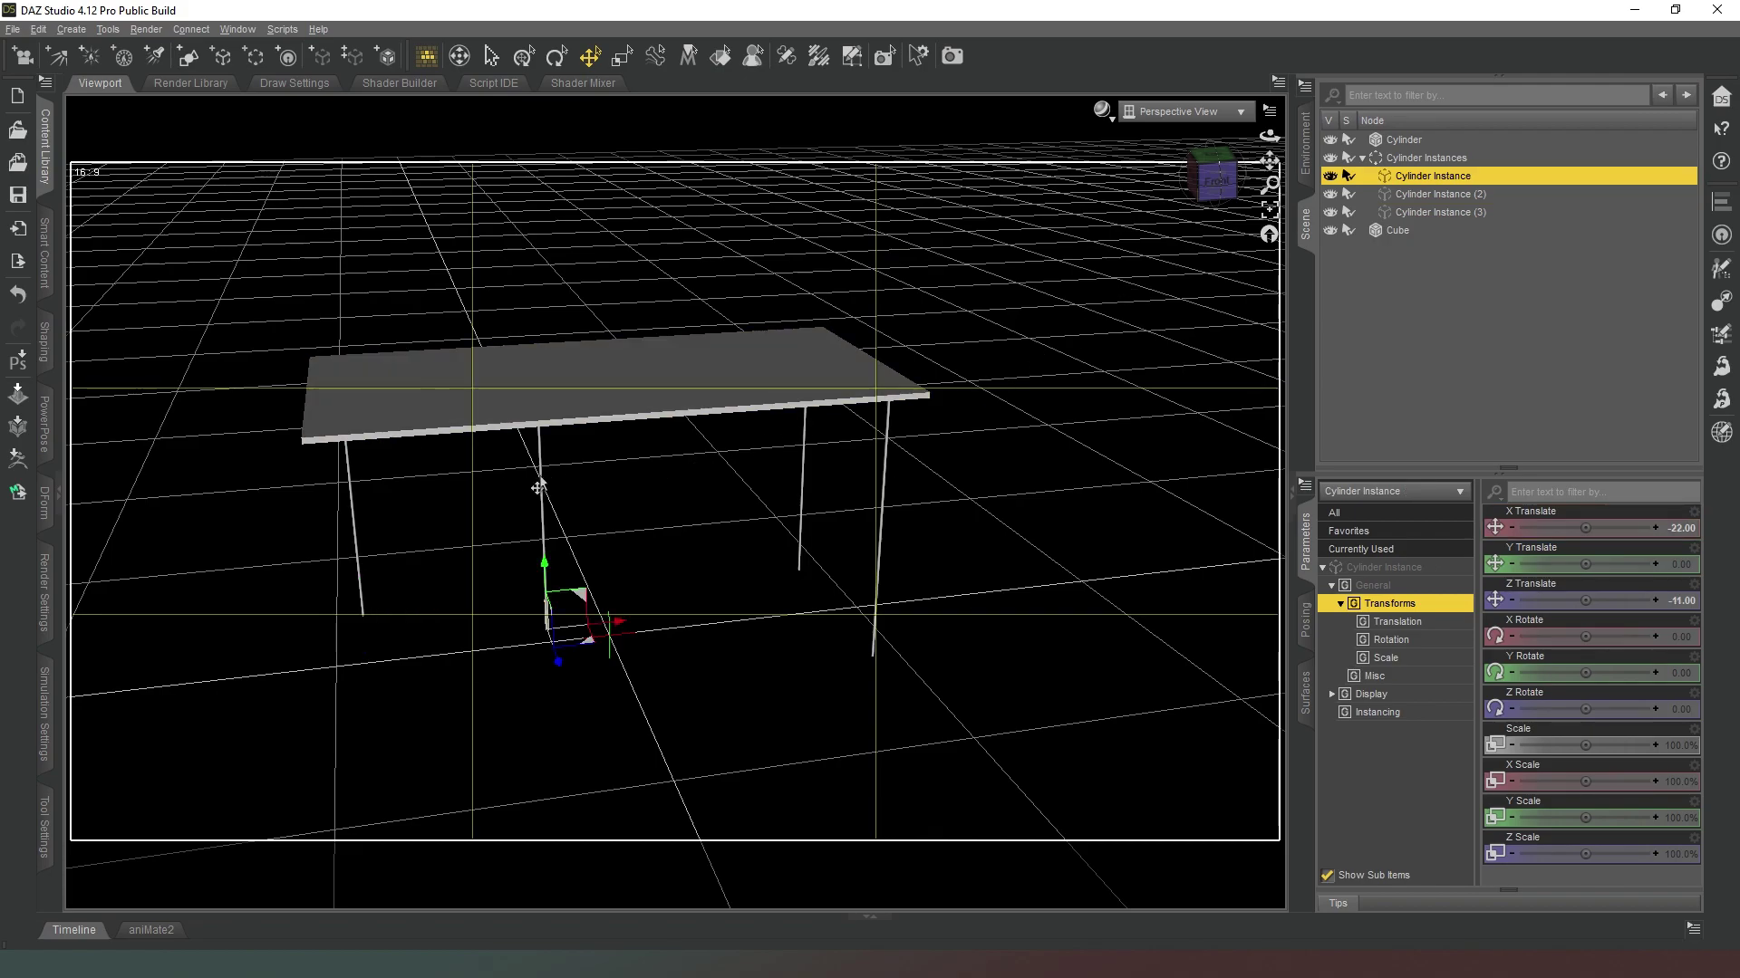
pyautogui.click(1676, 528)
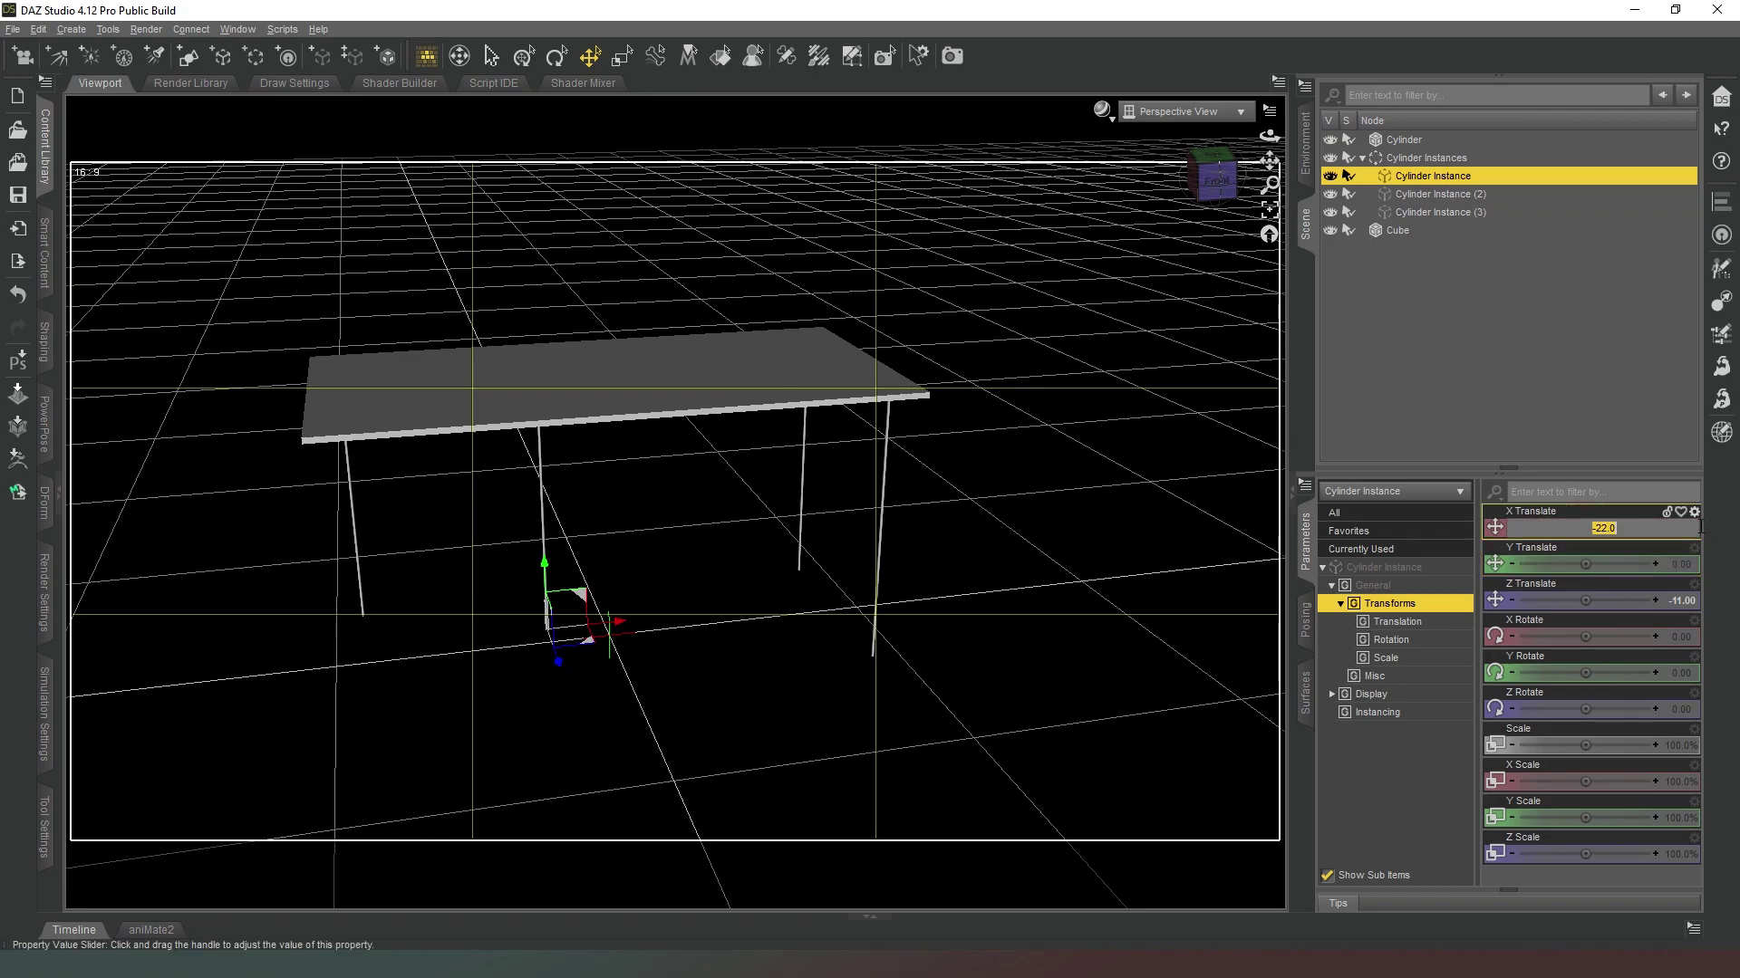
pyautogui.write('-90')
pyautogui.press('Return')
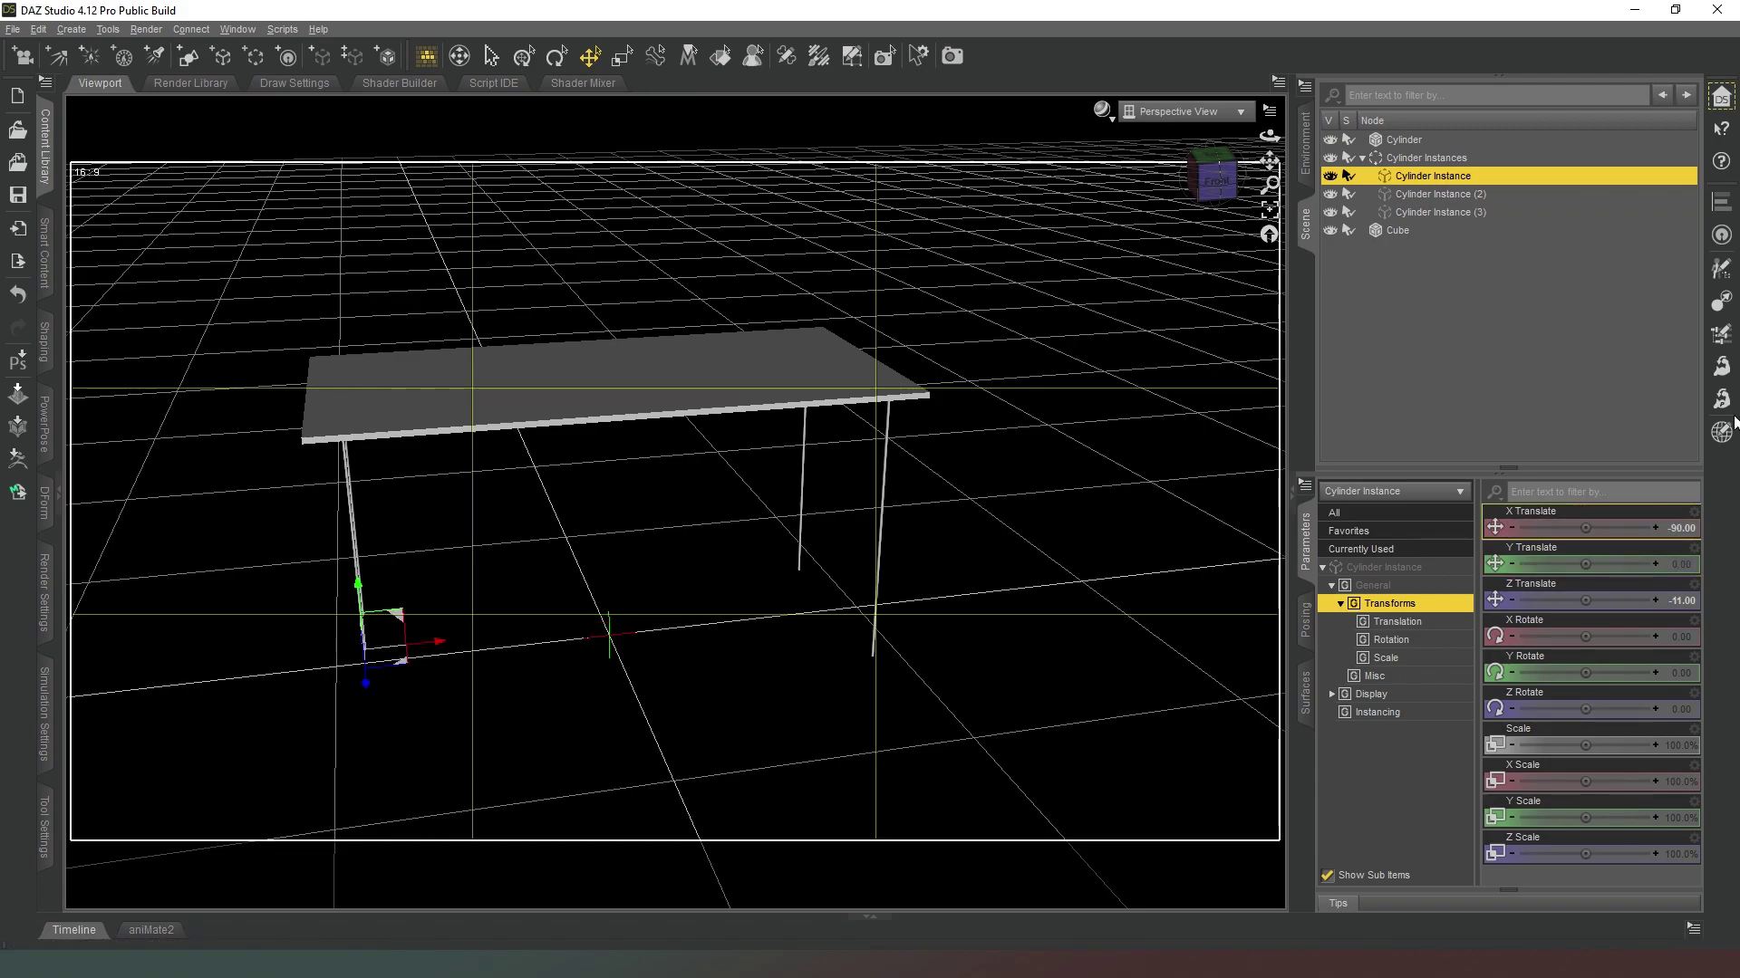
pyautogui.press('Tab')
pyautogui.press('Tab')
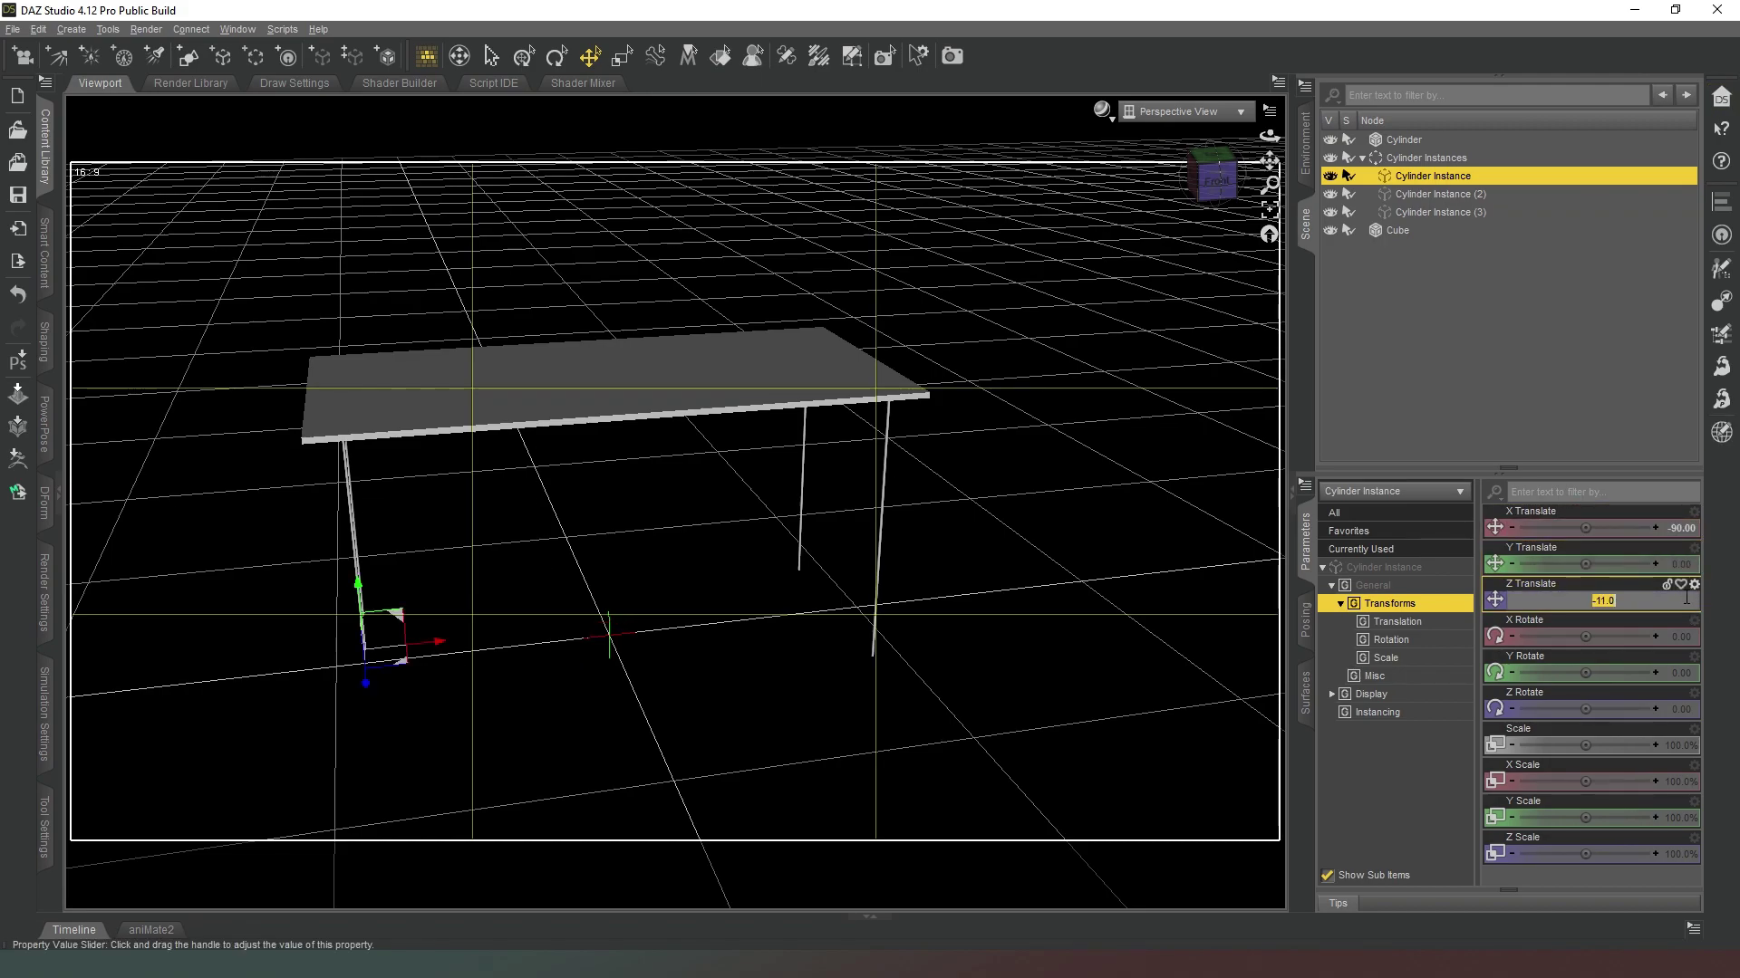
pyautogui.write('40')
pyautogui.press('Return')
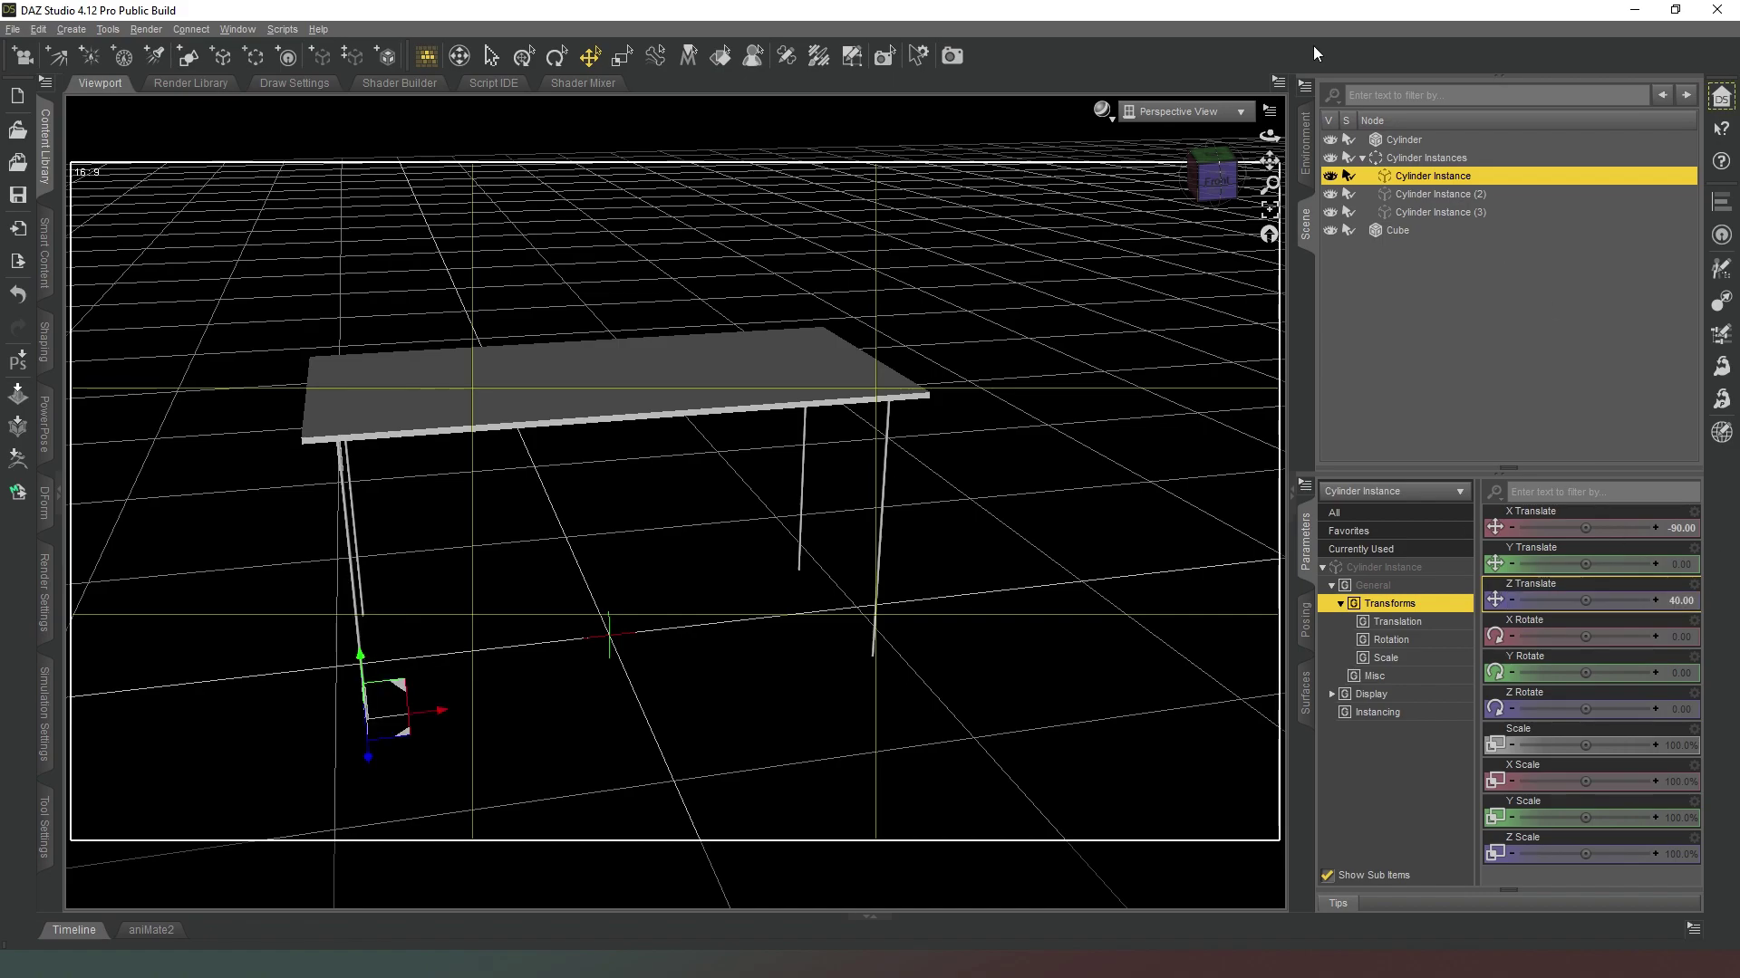
pyautogui.moveTo(1196, 174); pyautogui.dragTo(1233, 181)
# Step: Rename Cube to 'Table top' and select Cylinder to rename it 'Leg'
pyautogui.click(1399, 230)
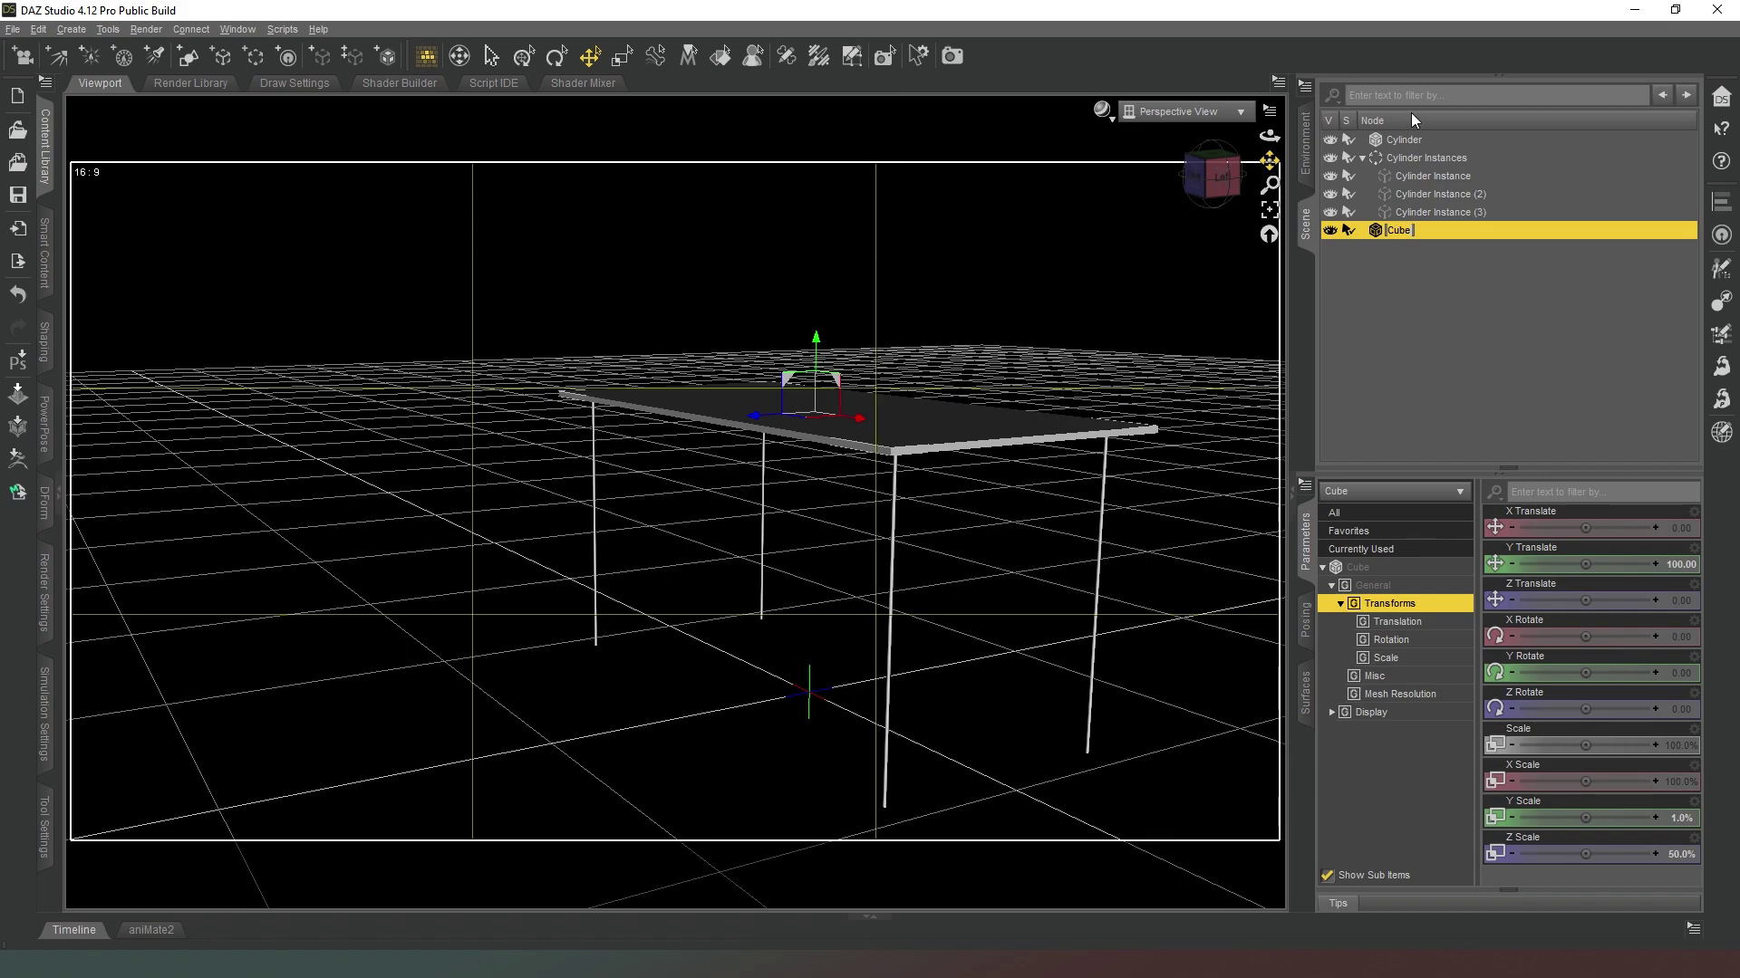
pyautogui.hotkey('ctrl', 'a')
pyautogui.write('table top')
pyautogui.press('Home')
pyautogui.press('Delete')
pyautogui.write('T')
pyautogui.press('Return')
pyautogui.click(1417, 140)
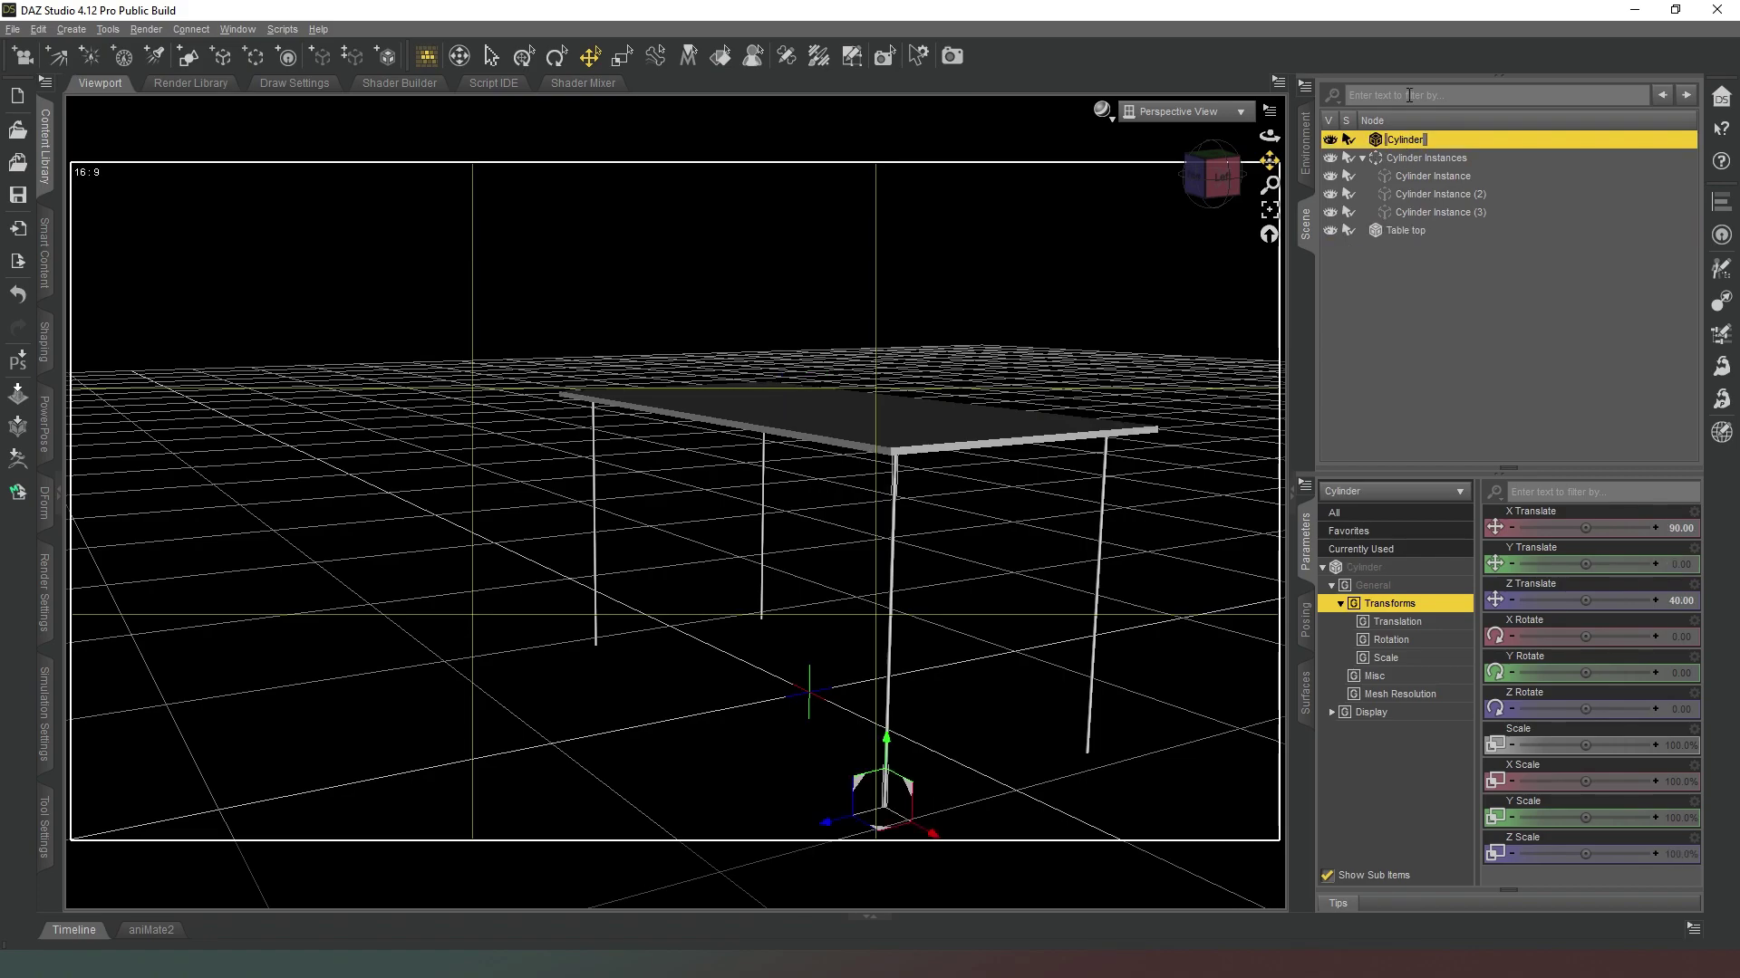
pyautogui.hotkey('ctrl', 'a')
# Step: Parent Cylinder Instances under Leg and Leg under Table top, then select Table top
pyautogui.click(1361, 159)
pyautogui.moveTo(1367, 159); pyautogui.dragTo(1439, 139)
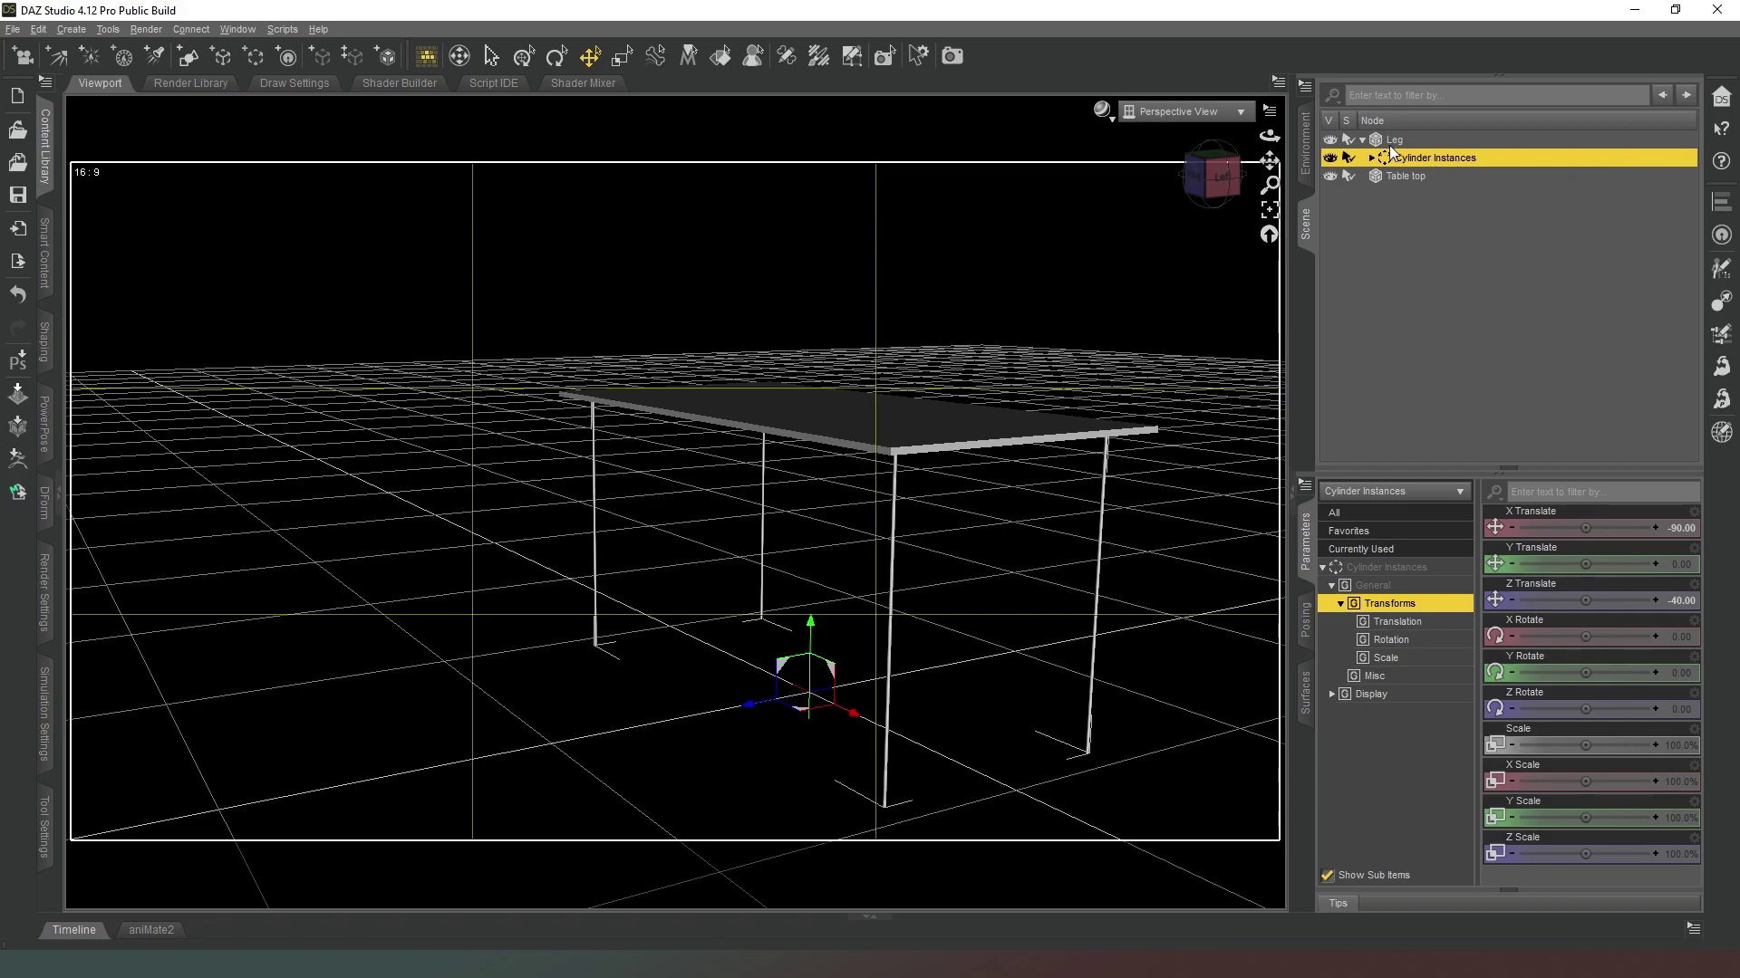
pyautogui.click(1362, 140)
pyautogui.moveTo(1393, 140); pyautogui.dragTo(1409, 153)
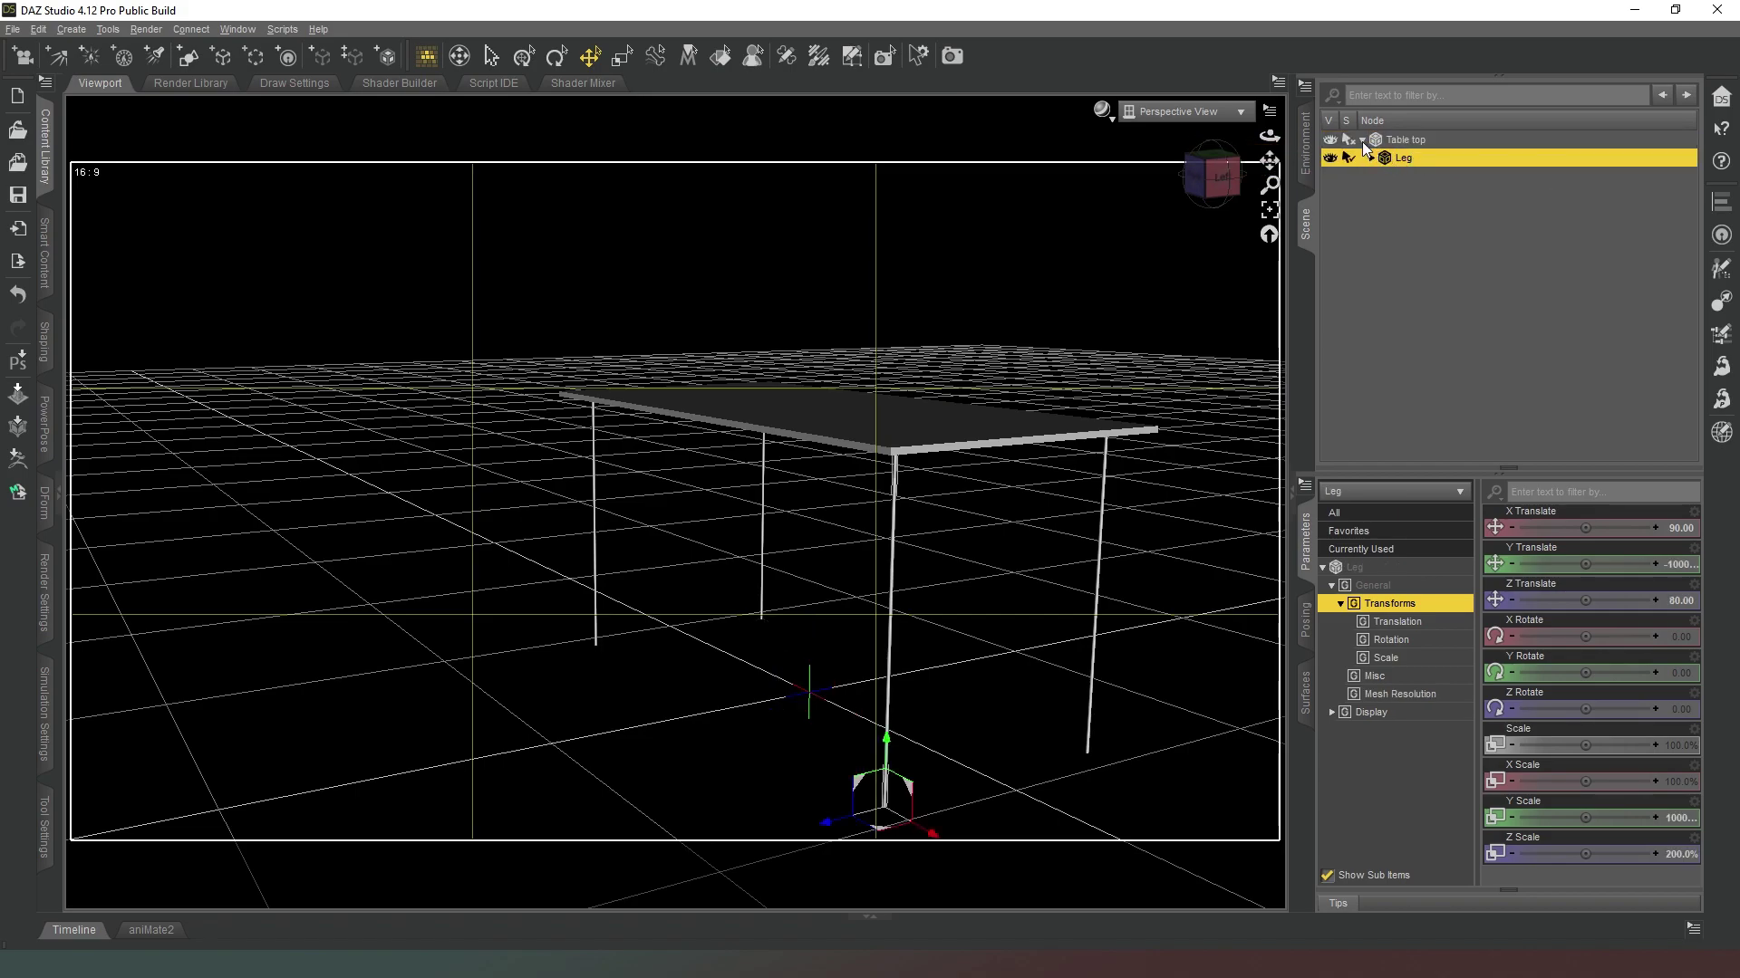
pyautogui.click(1361, 140)
pyautogui.click(1413, 138)
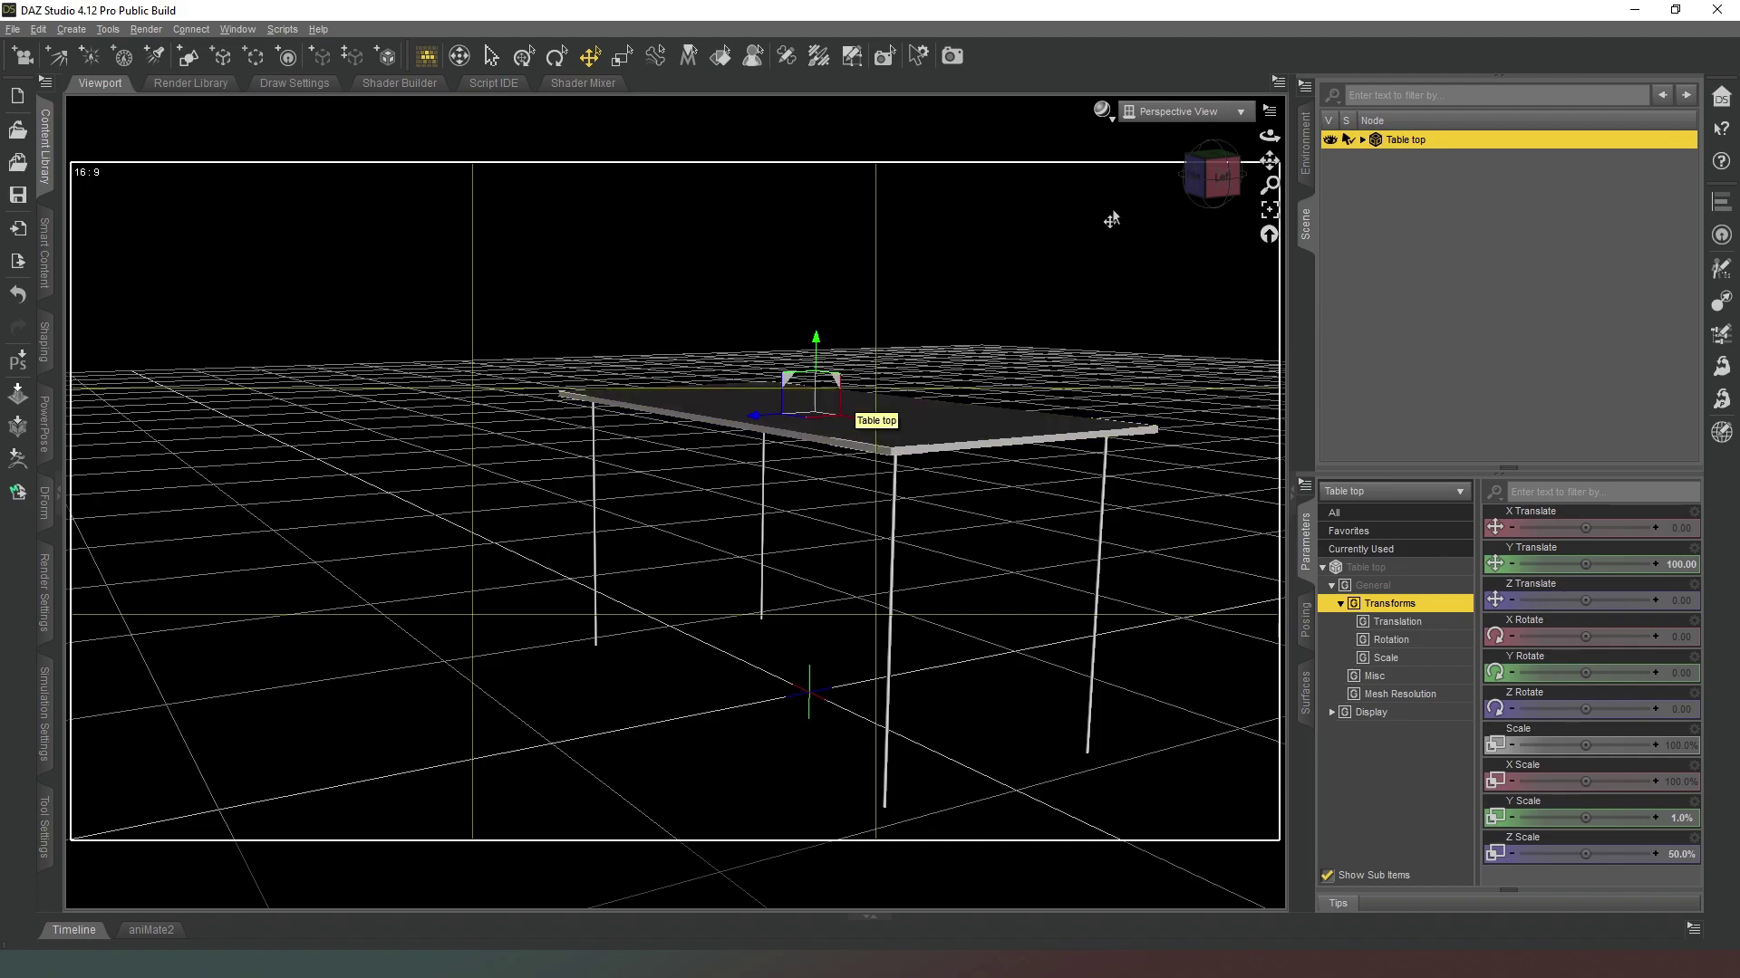
# Step: Select Table top in the viewport so its Default material groups appear in the Surfaces editor
pyautogui.keyDown('alt'); pyautogui.moveTo(847, 398); pyautogui.dragTo(863, 355); pyautogui.keyUp('alt')
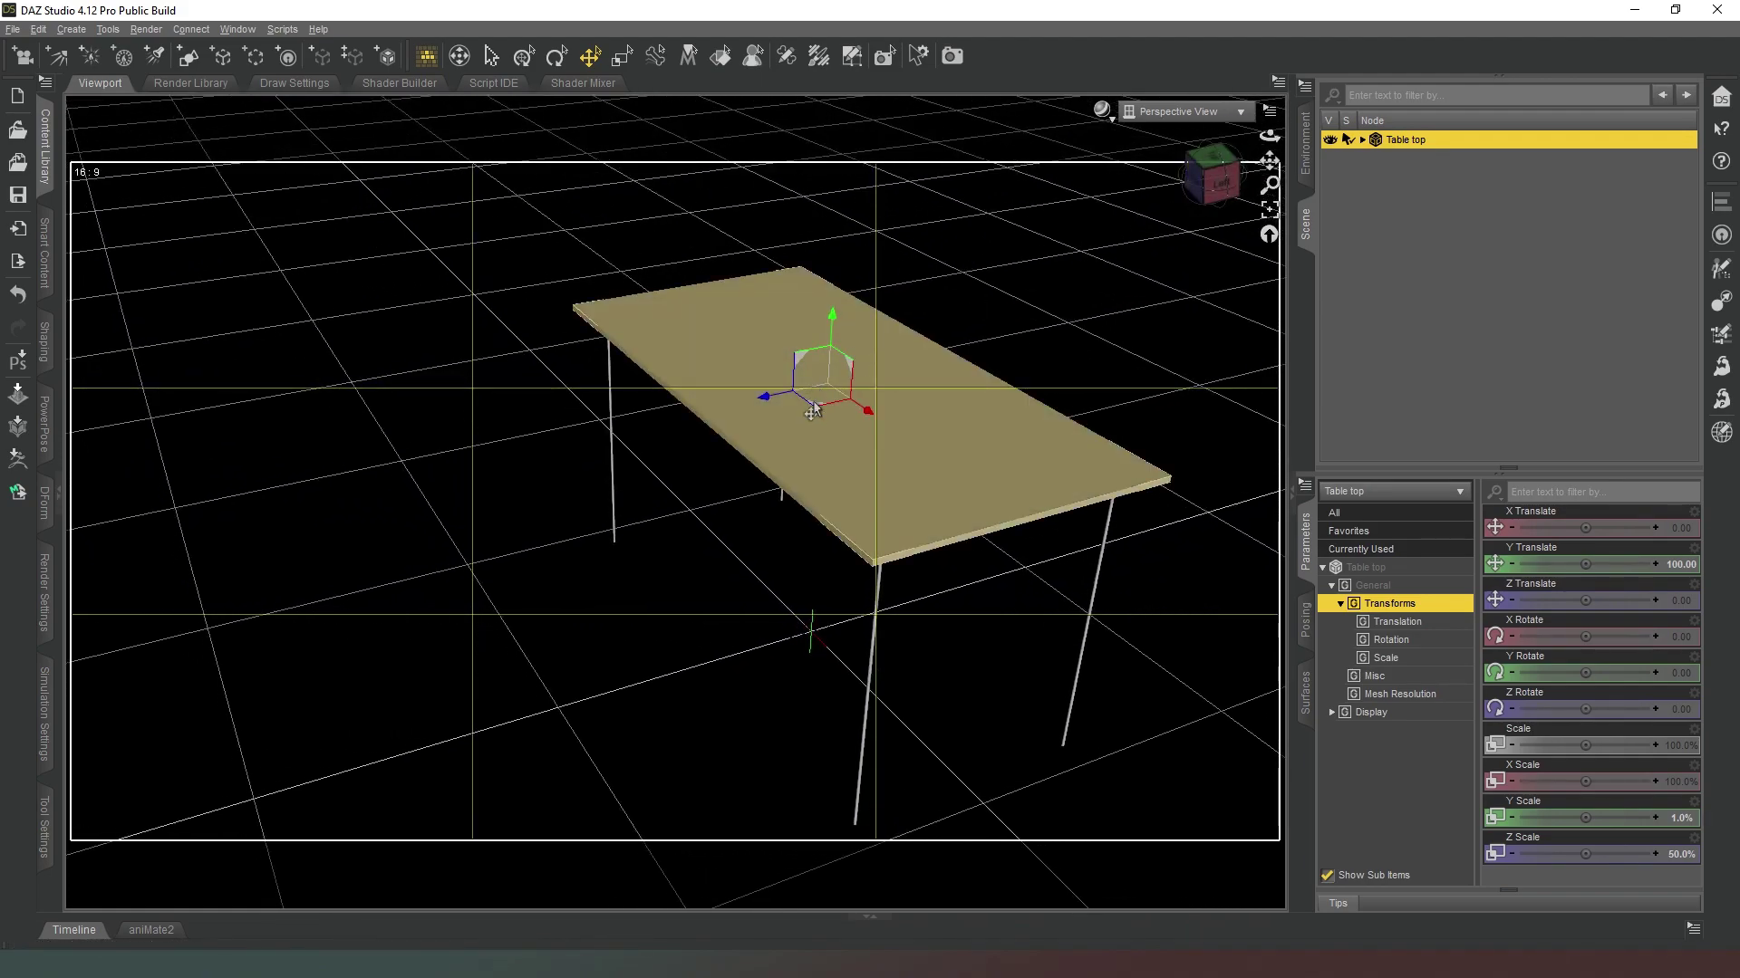
pyautogui.keyDown('alt'); pyautogui.moveTo(815, 412); pyautogui.dragTo(516, 434); pyautogui.keyUp('alt')
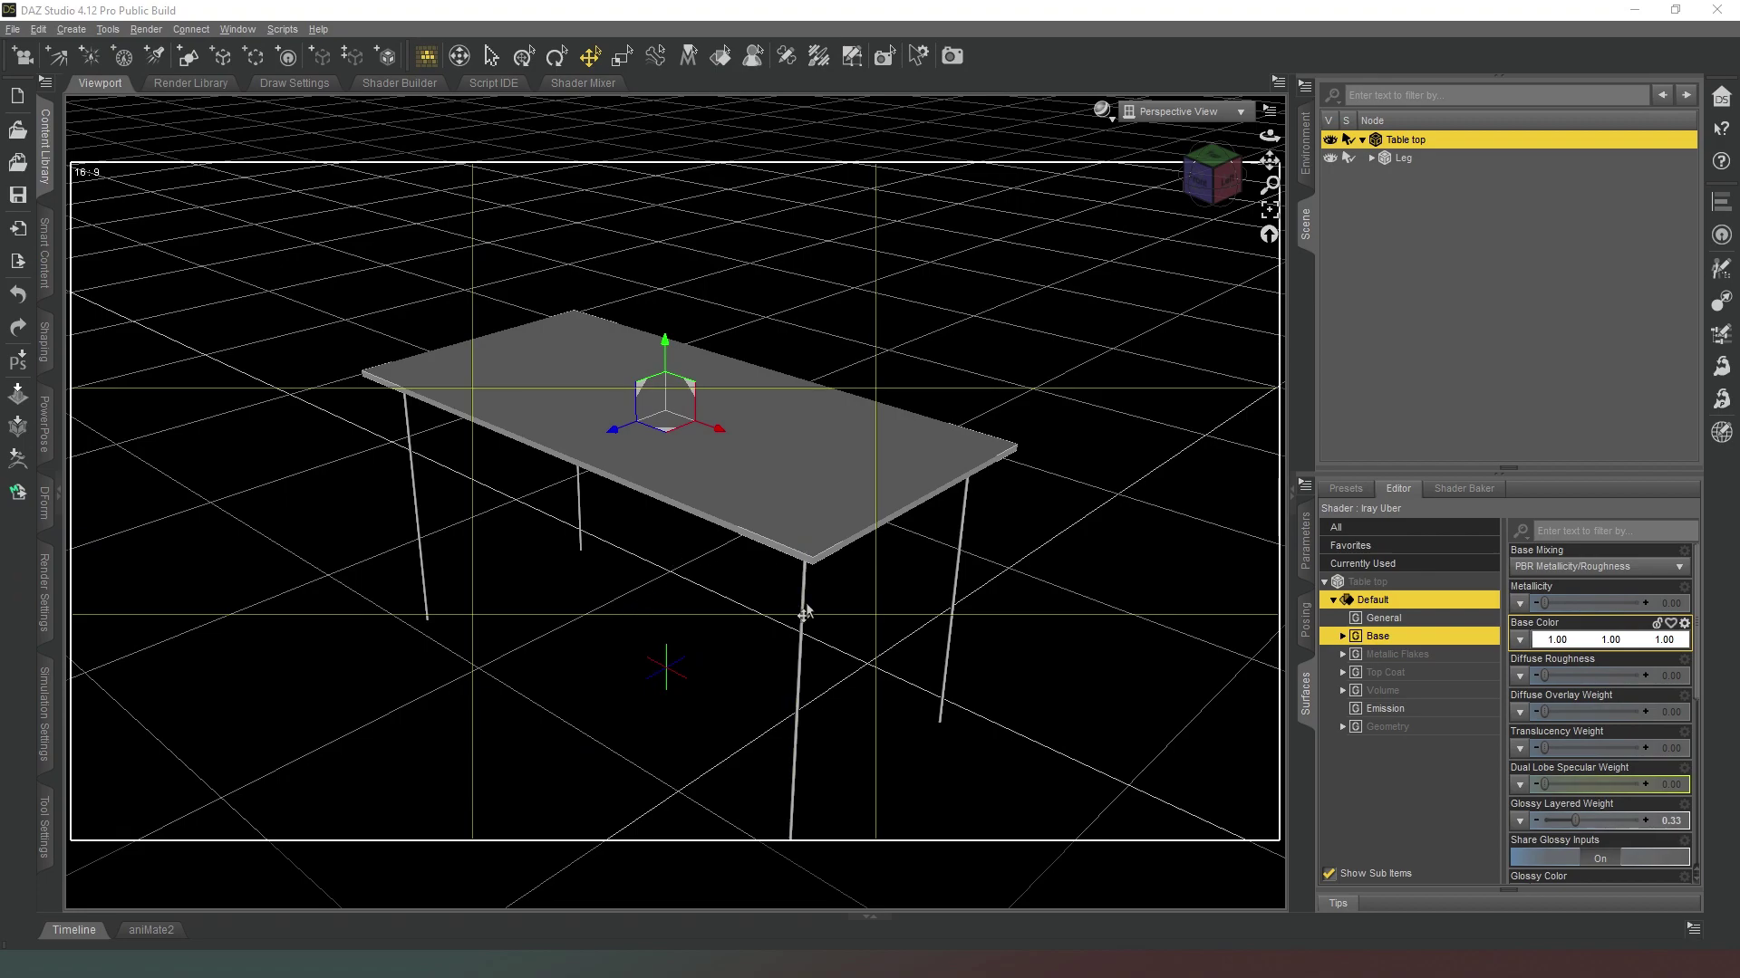
pyautogui.click(1370, 157)
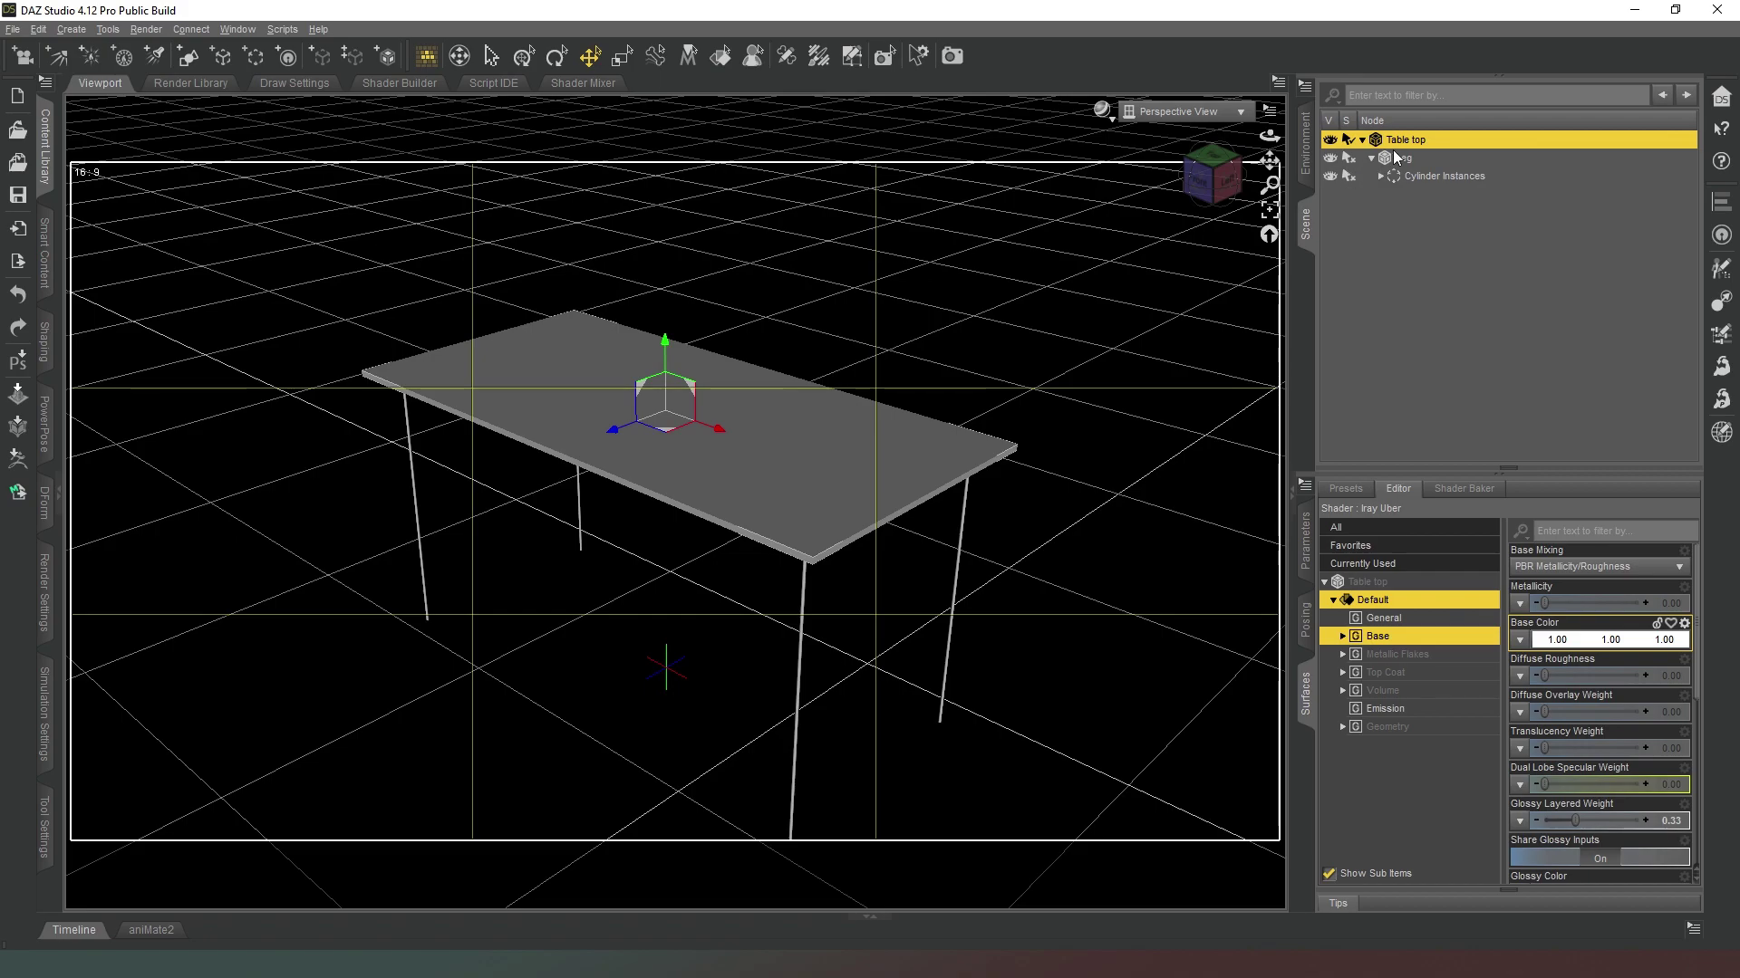
pyautogui.click(1371, 158)
pyautogui.click(1361, 139)
pyautogui.click(970, 350)
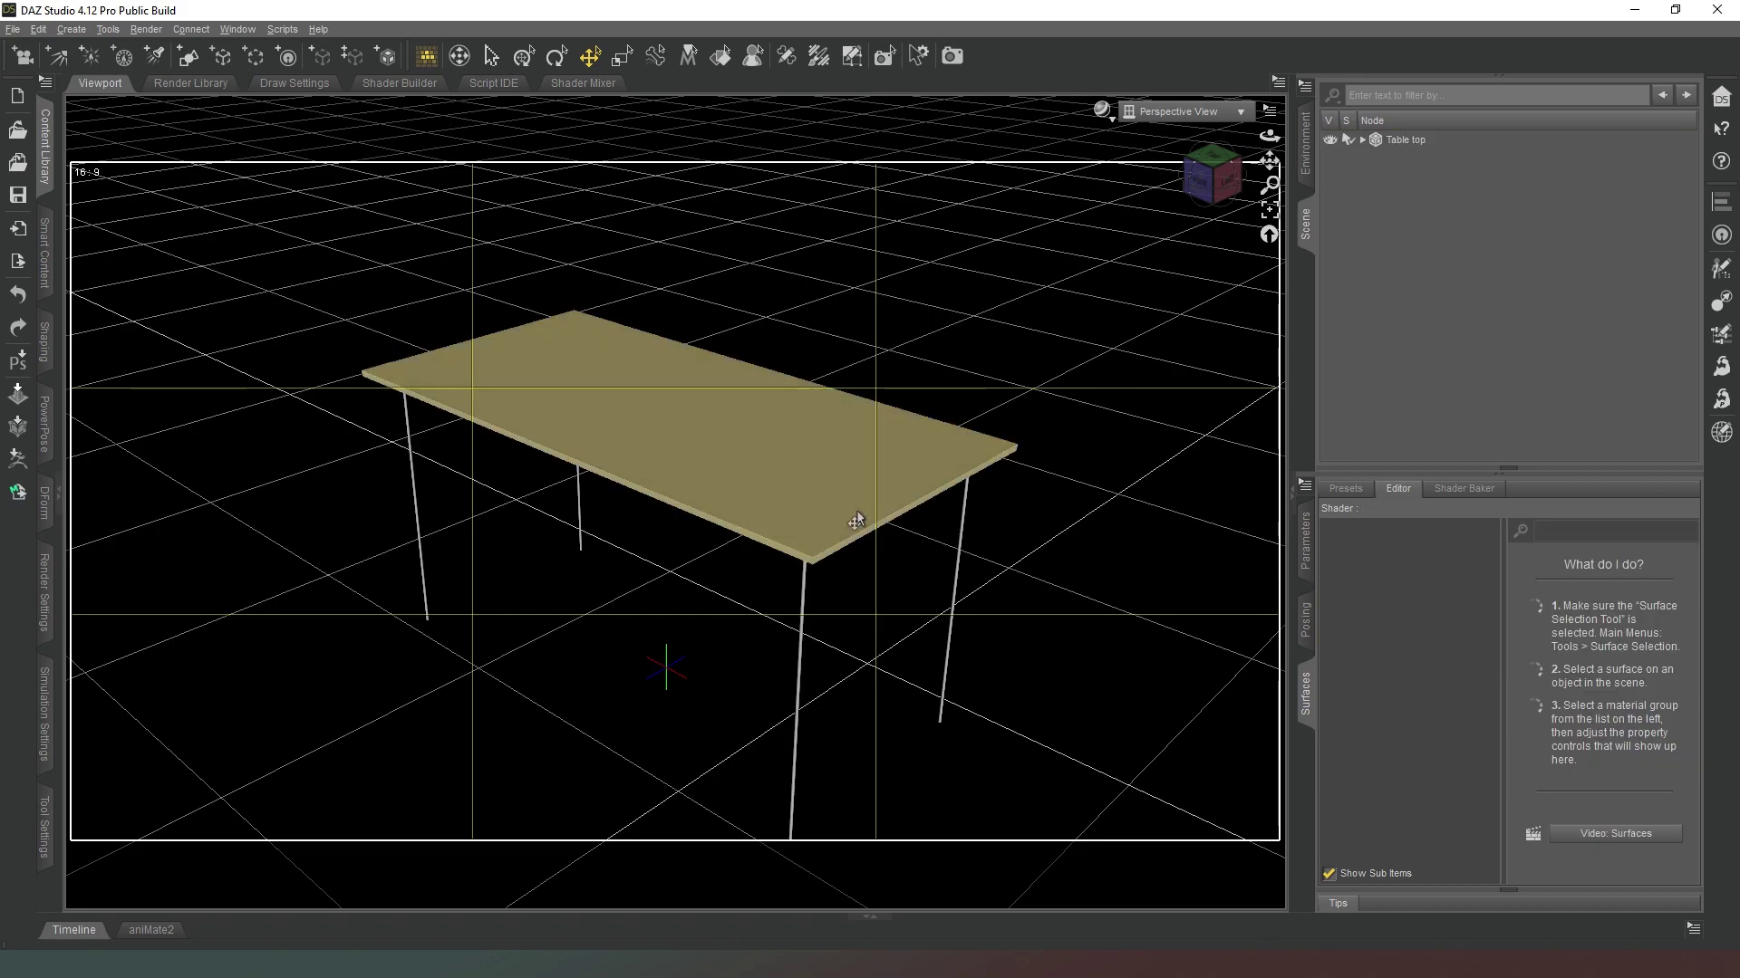
pyautogui.click(666, 448)
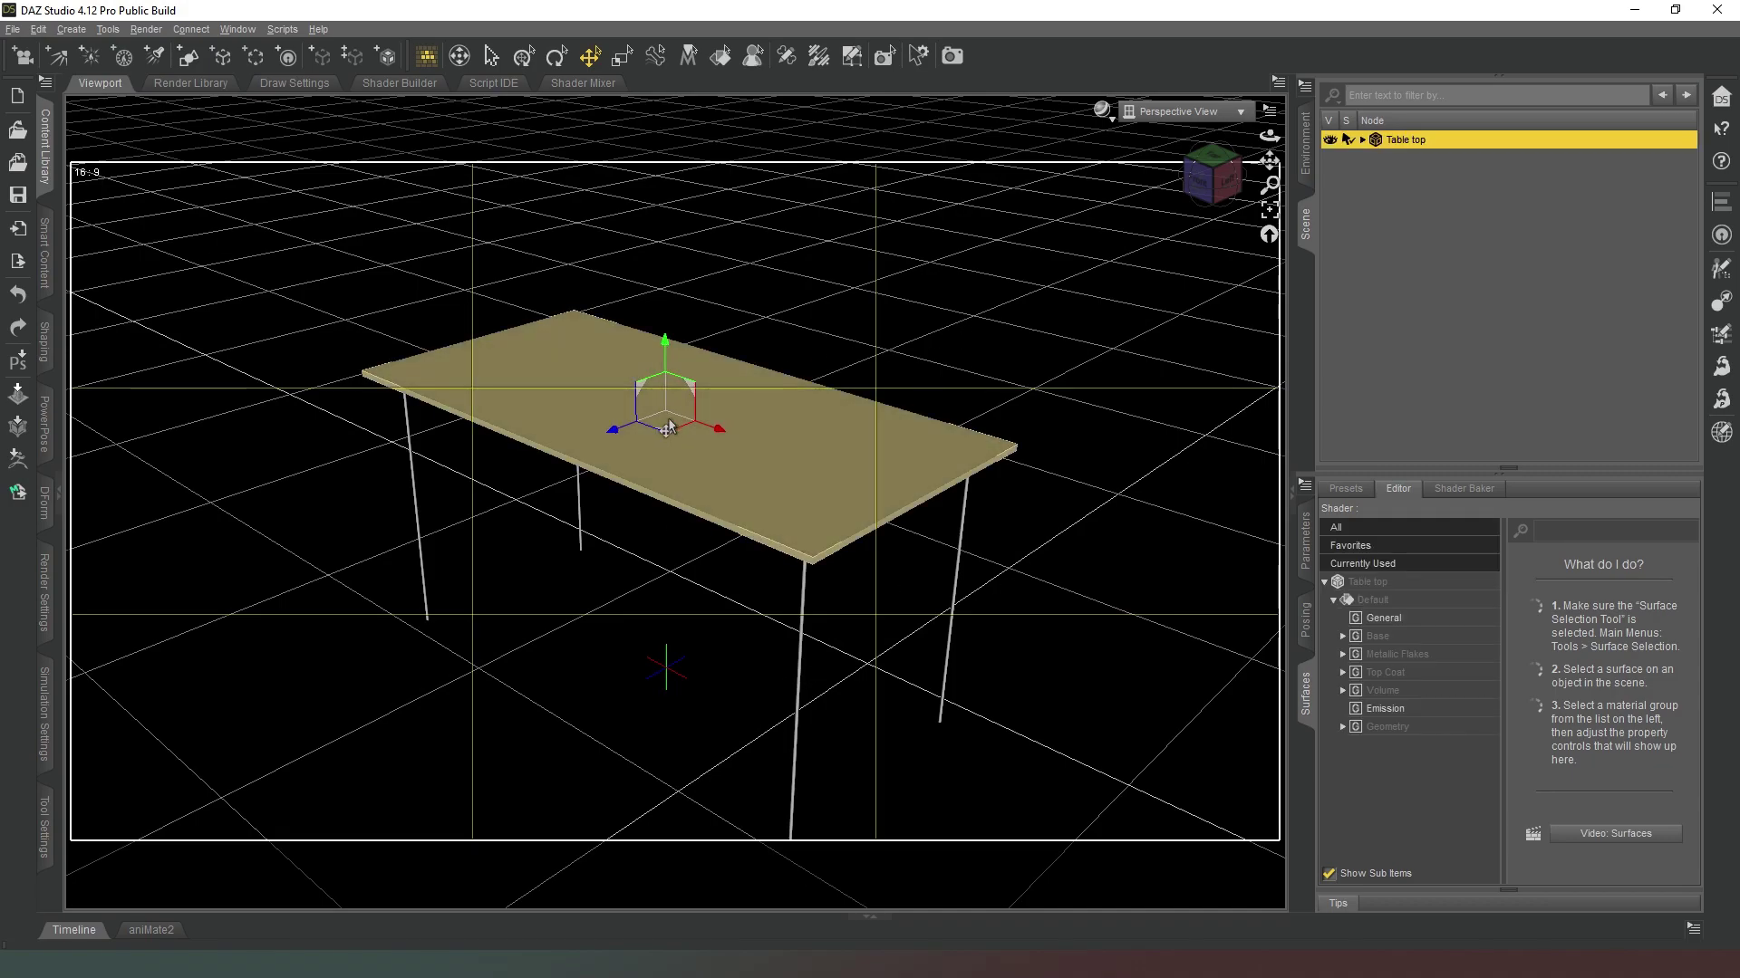
pyautogui.moveTo(668, 429)
pyautogui.mouseDown()
pyautogui.moveTo(377, 388)
pyautogui.moveTo(693, 391)
pyautogui.mouseUp()
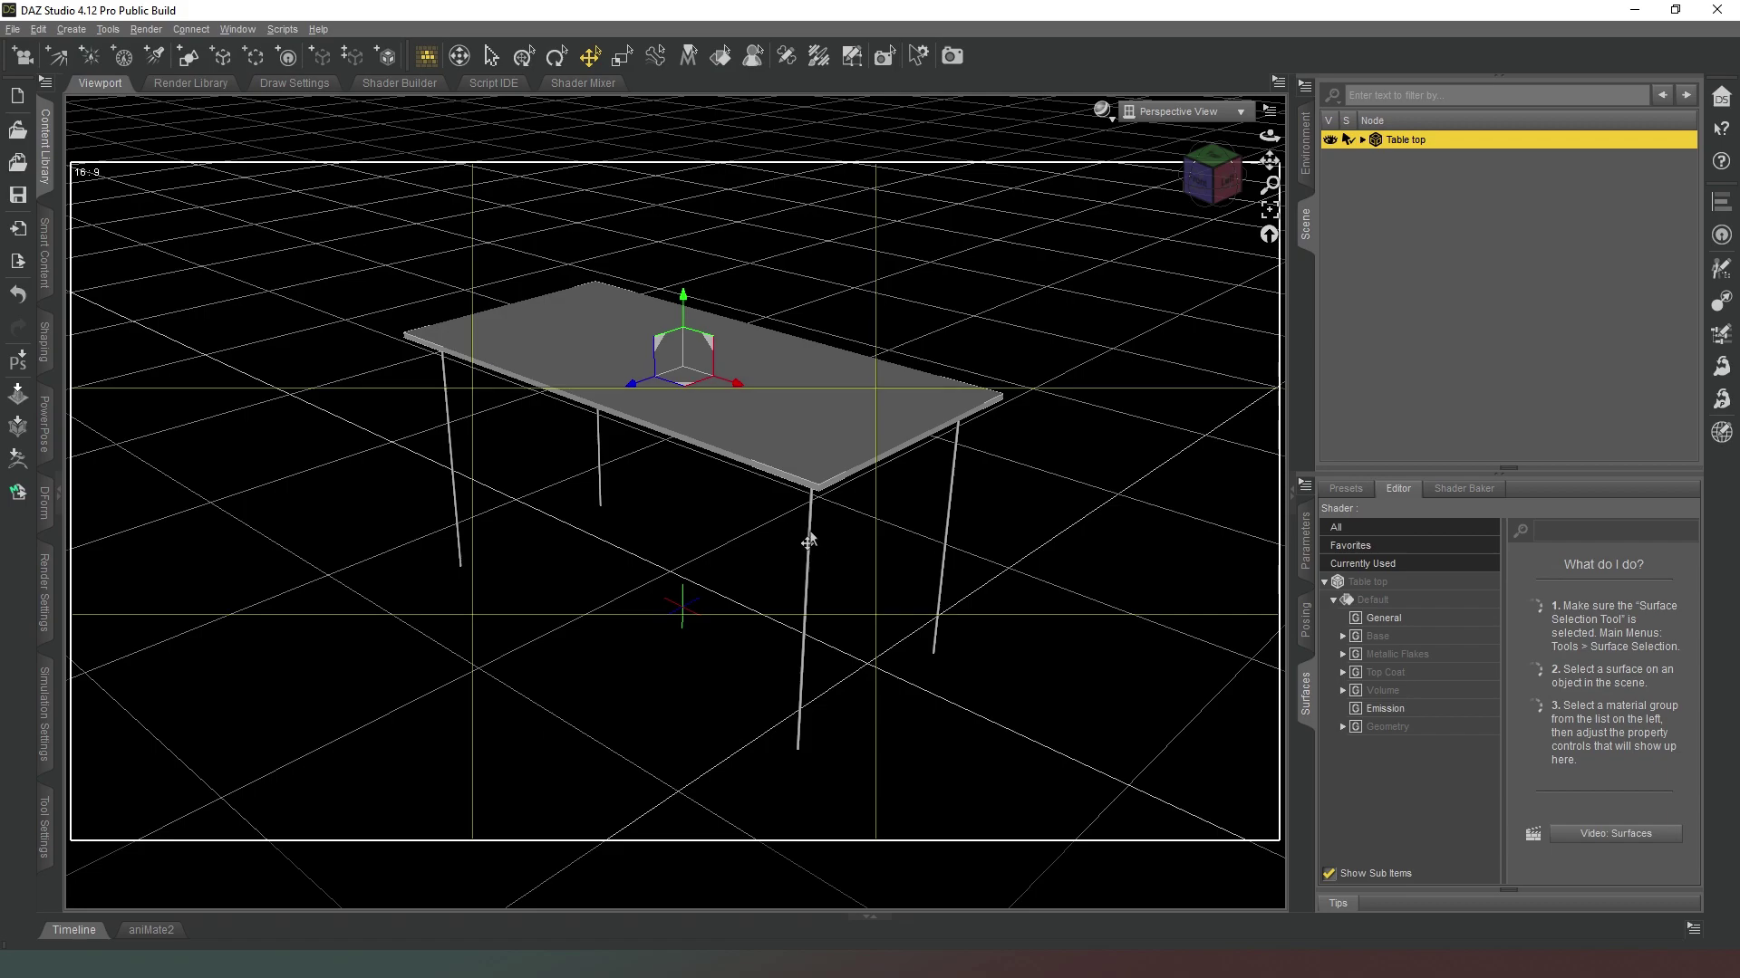
pyautogui.moveTo(682, 388); pyautogui.dragTo(682, 444)
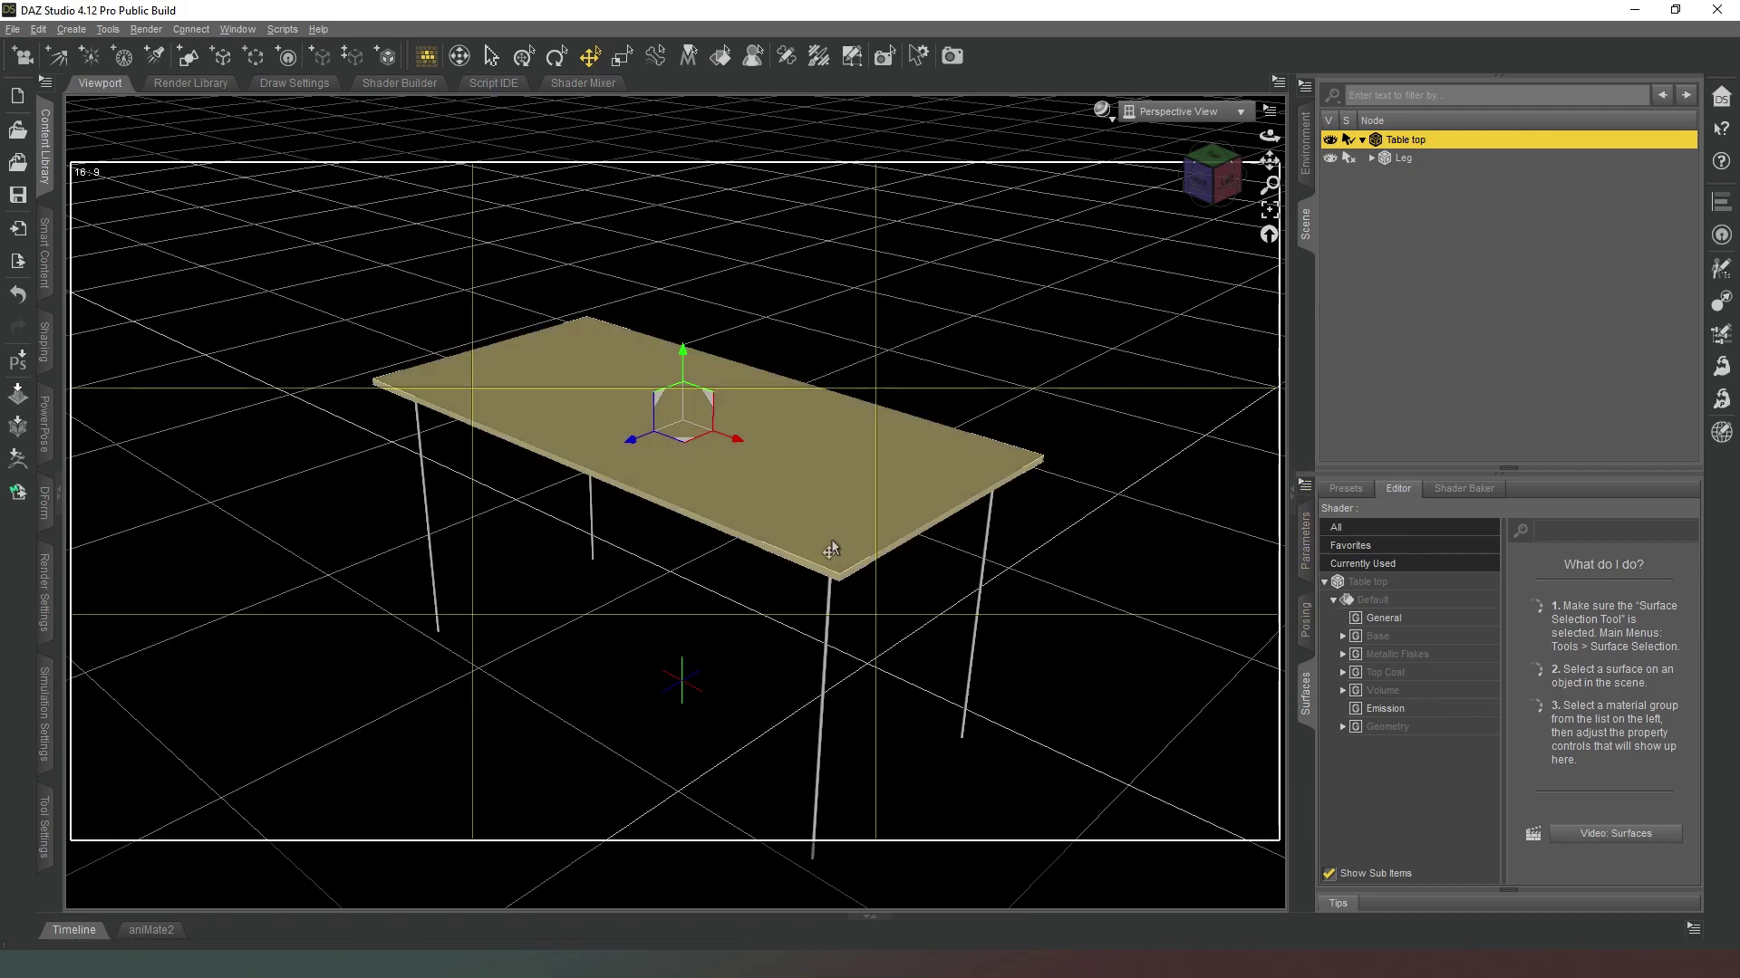
# Step: Set the Table top's Base Color to a reddish pink (1.00, 0.27, 0.19)
pyautogui.click(1384, 618)
pyautogui.click(1379, 637)
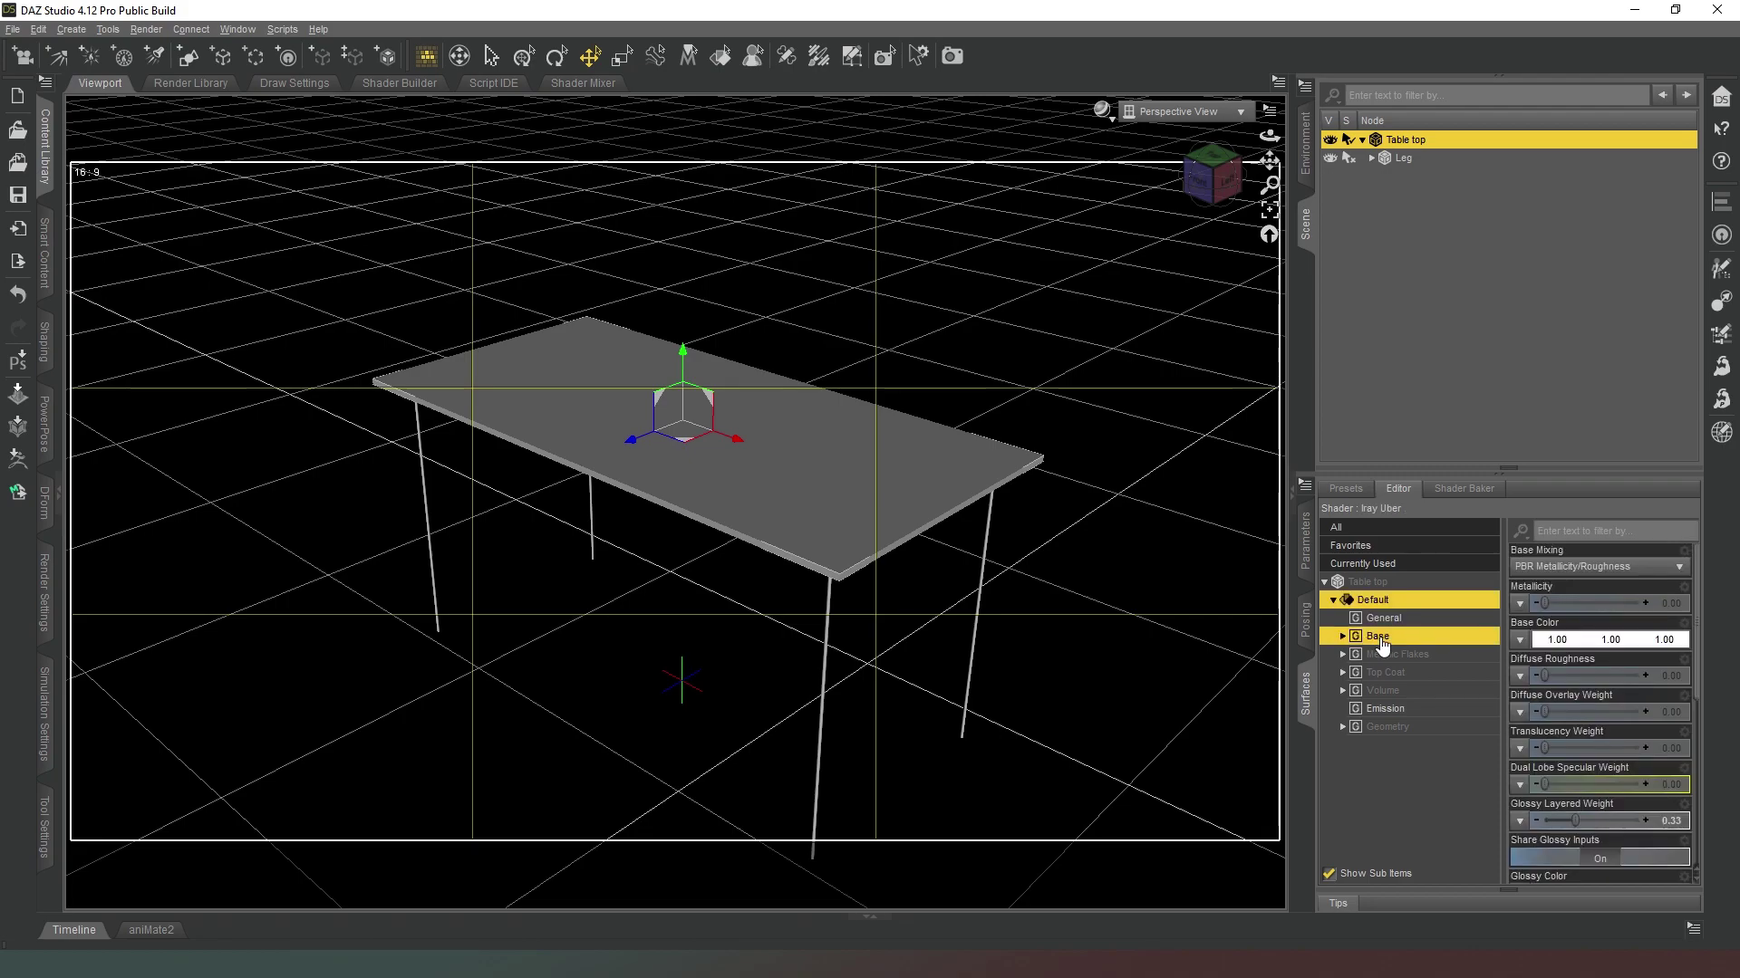
pyautogui.click(1519, 639)
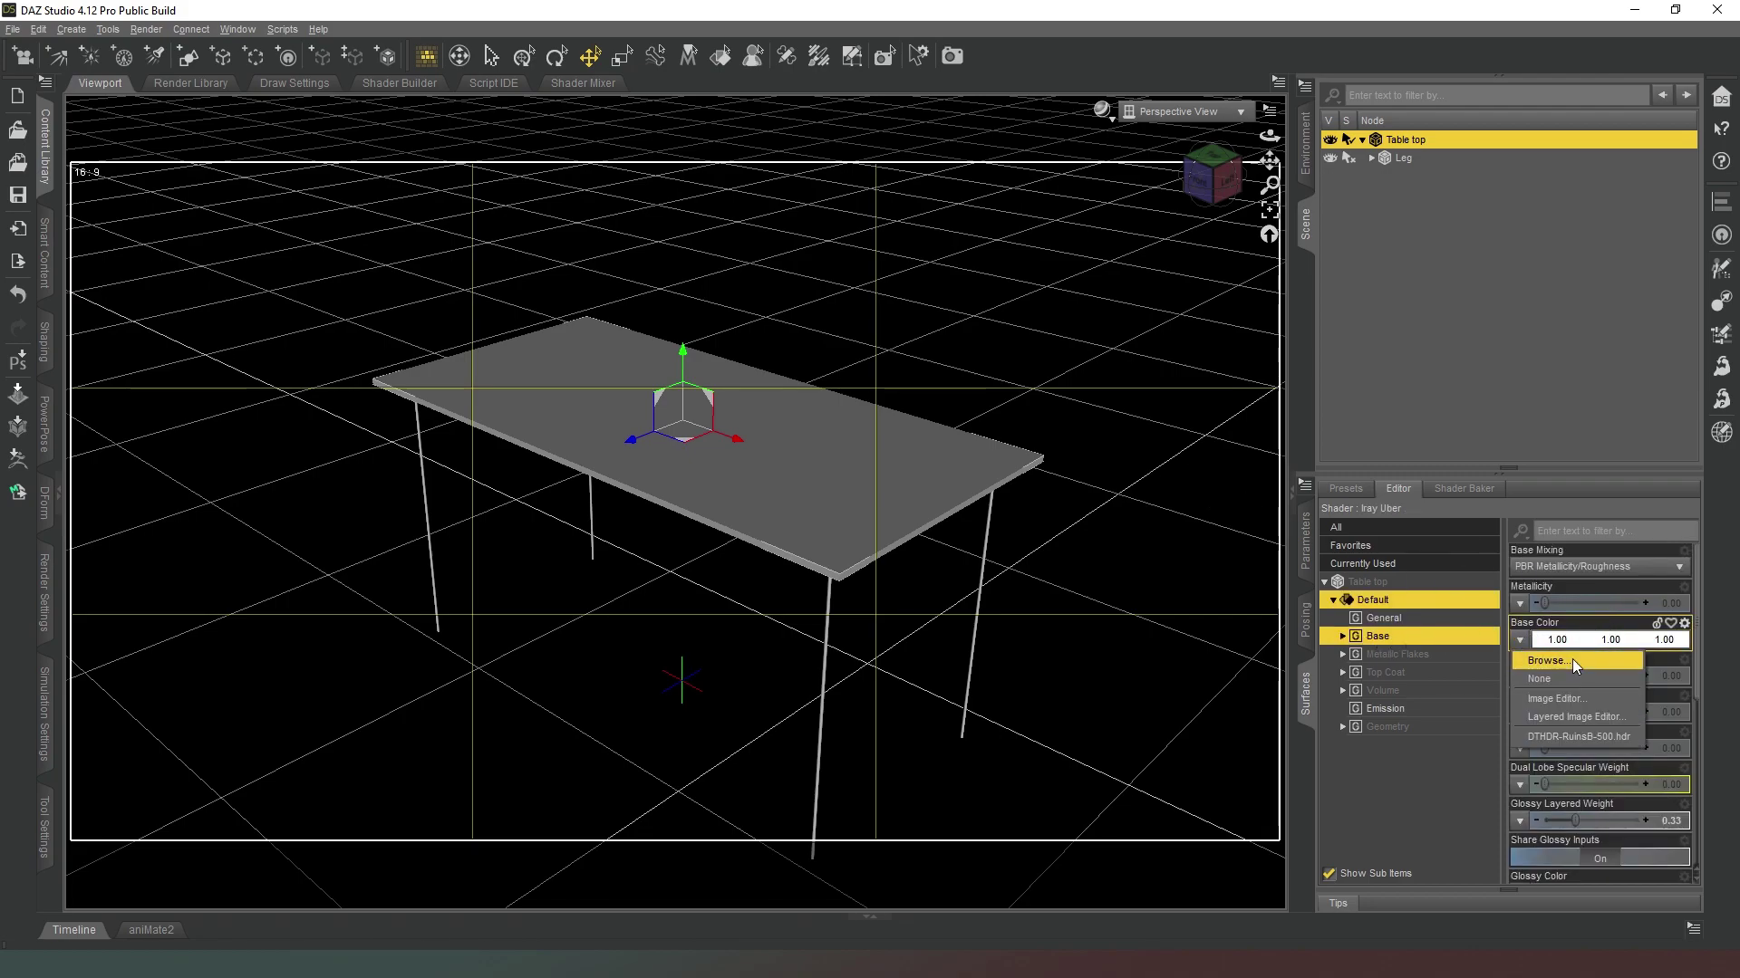
pyautogui.click(1529, 637)
pyautogui.moveTo(997, 447); pyautogui.dragTo(1050, 428)
pyautogui.click(1042, 421)
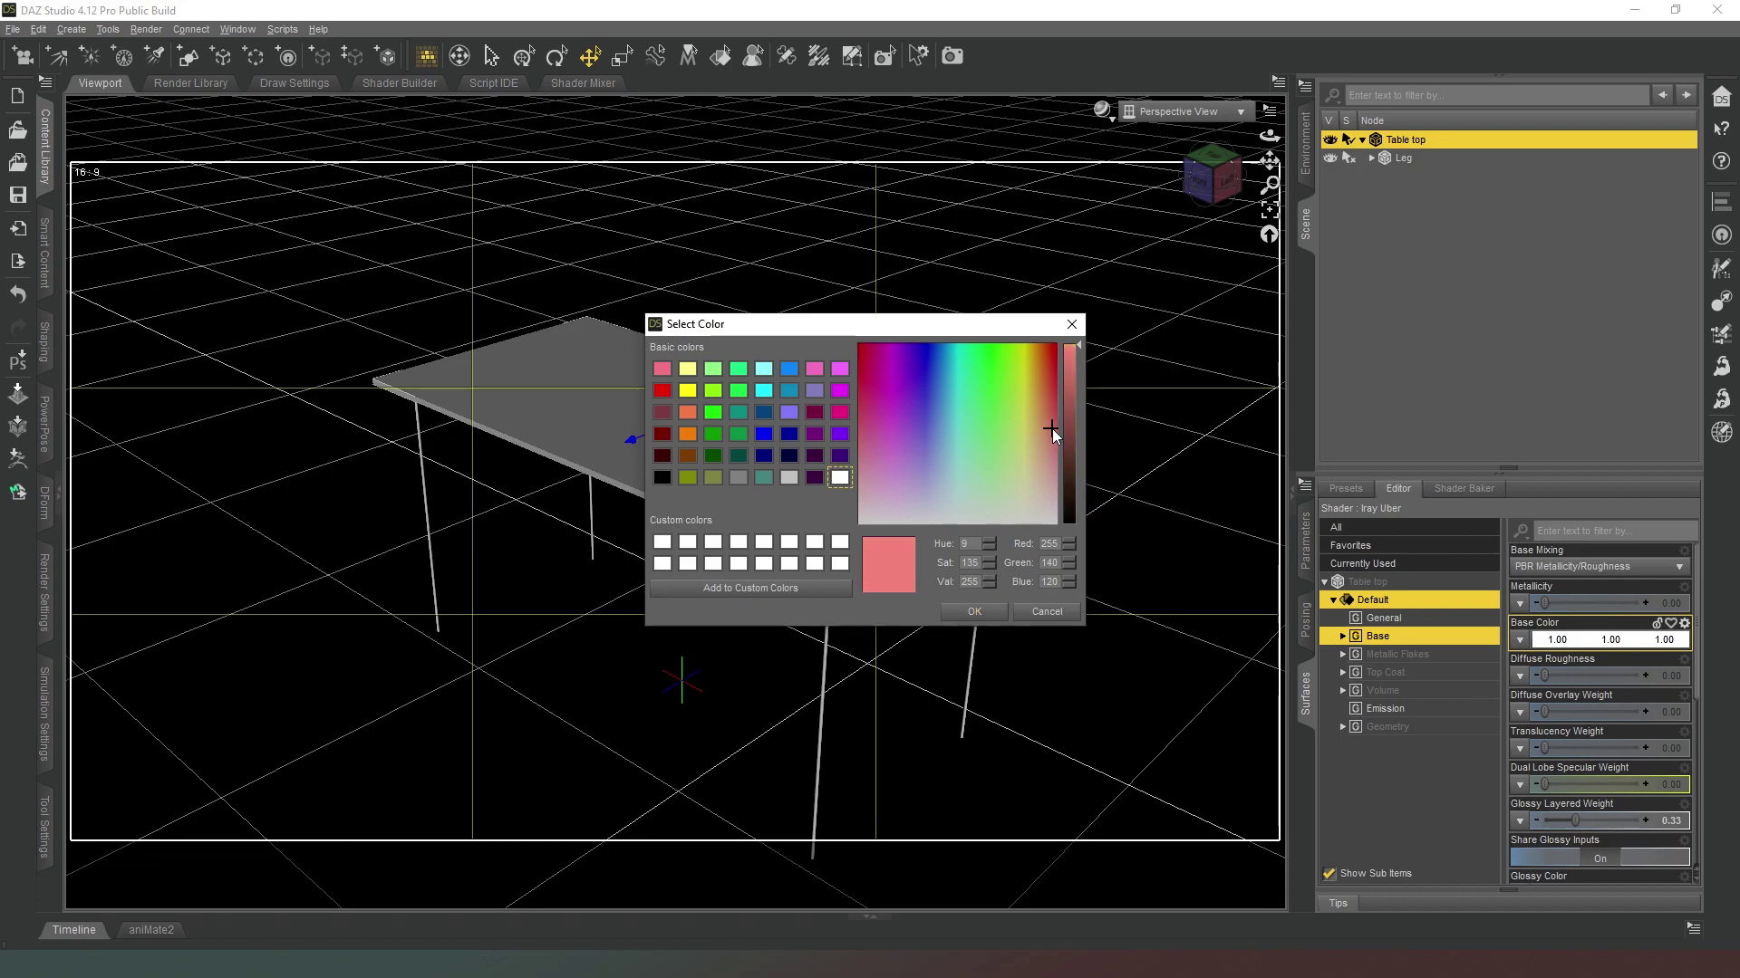
pyautogui.click(967, 609)
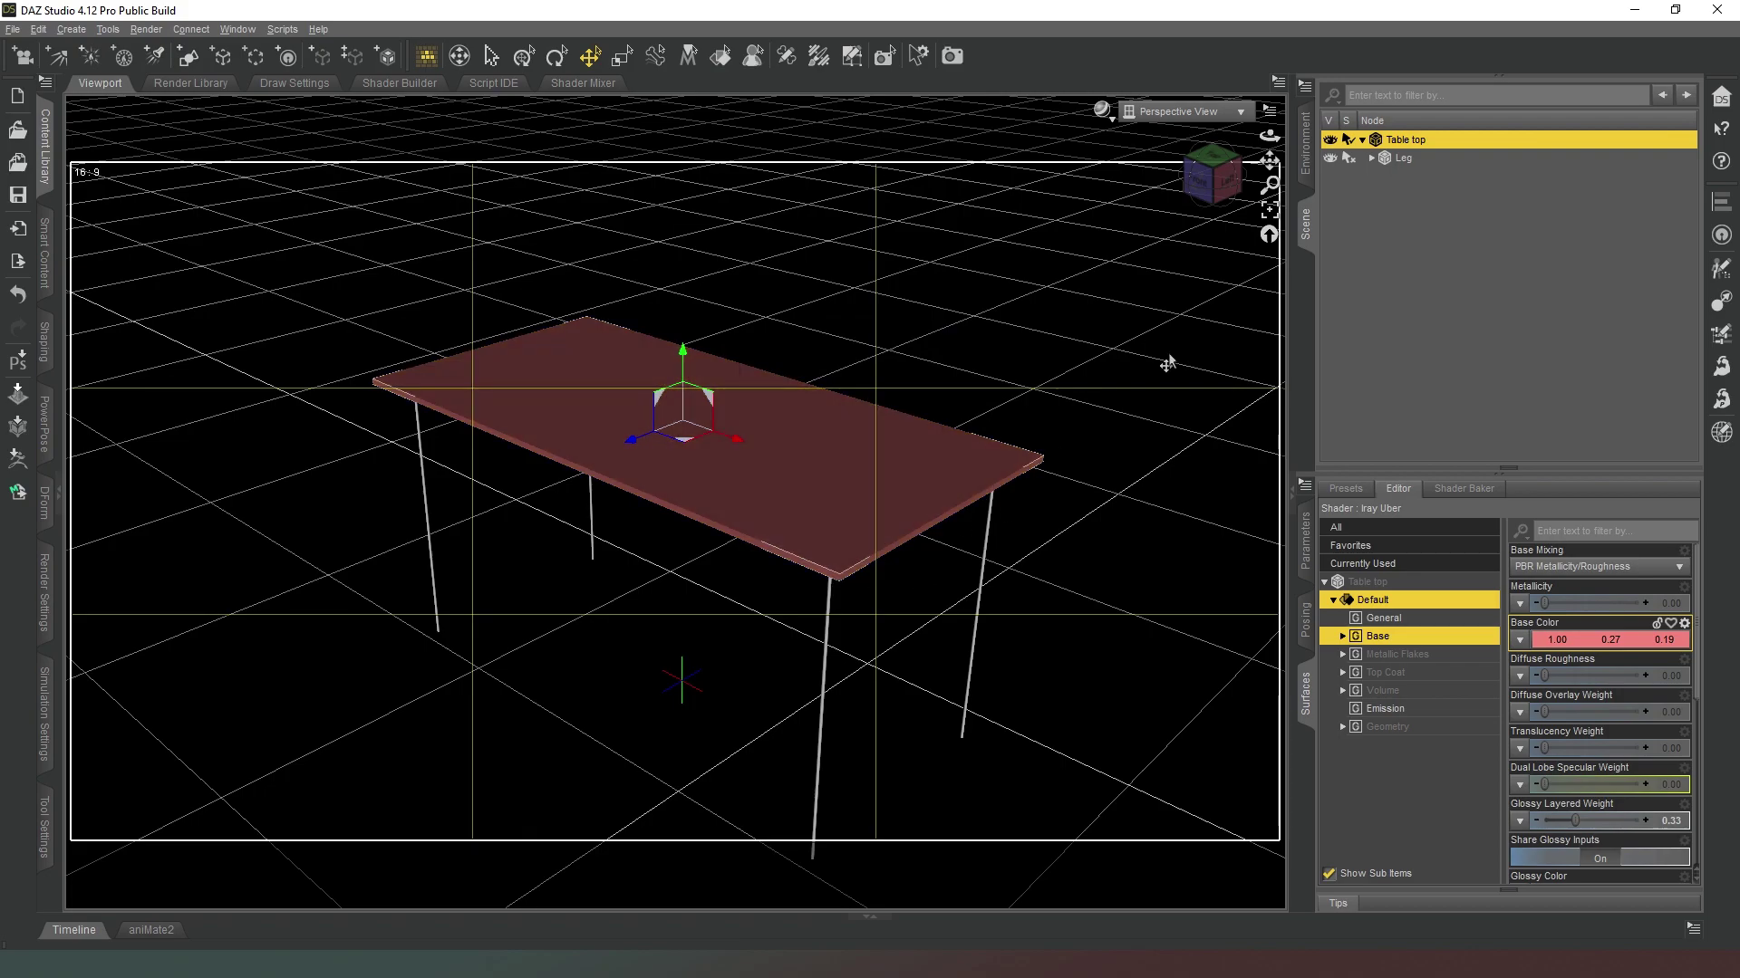
# Step: Set the Leg surface's Base Color to pale blue (0.43, 0.89, 1.00)
pyautogui.click(1395, 157)
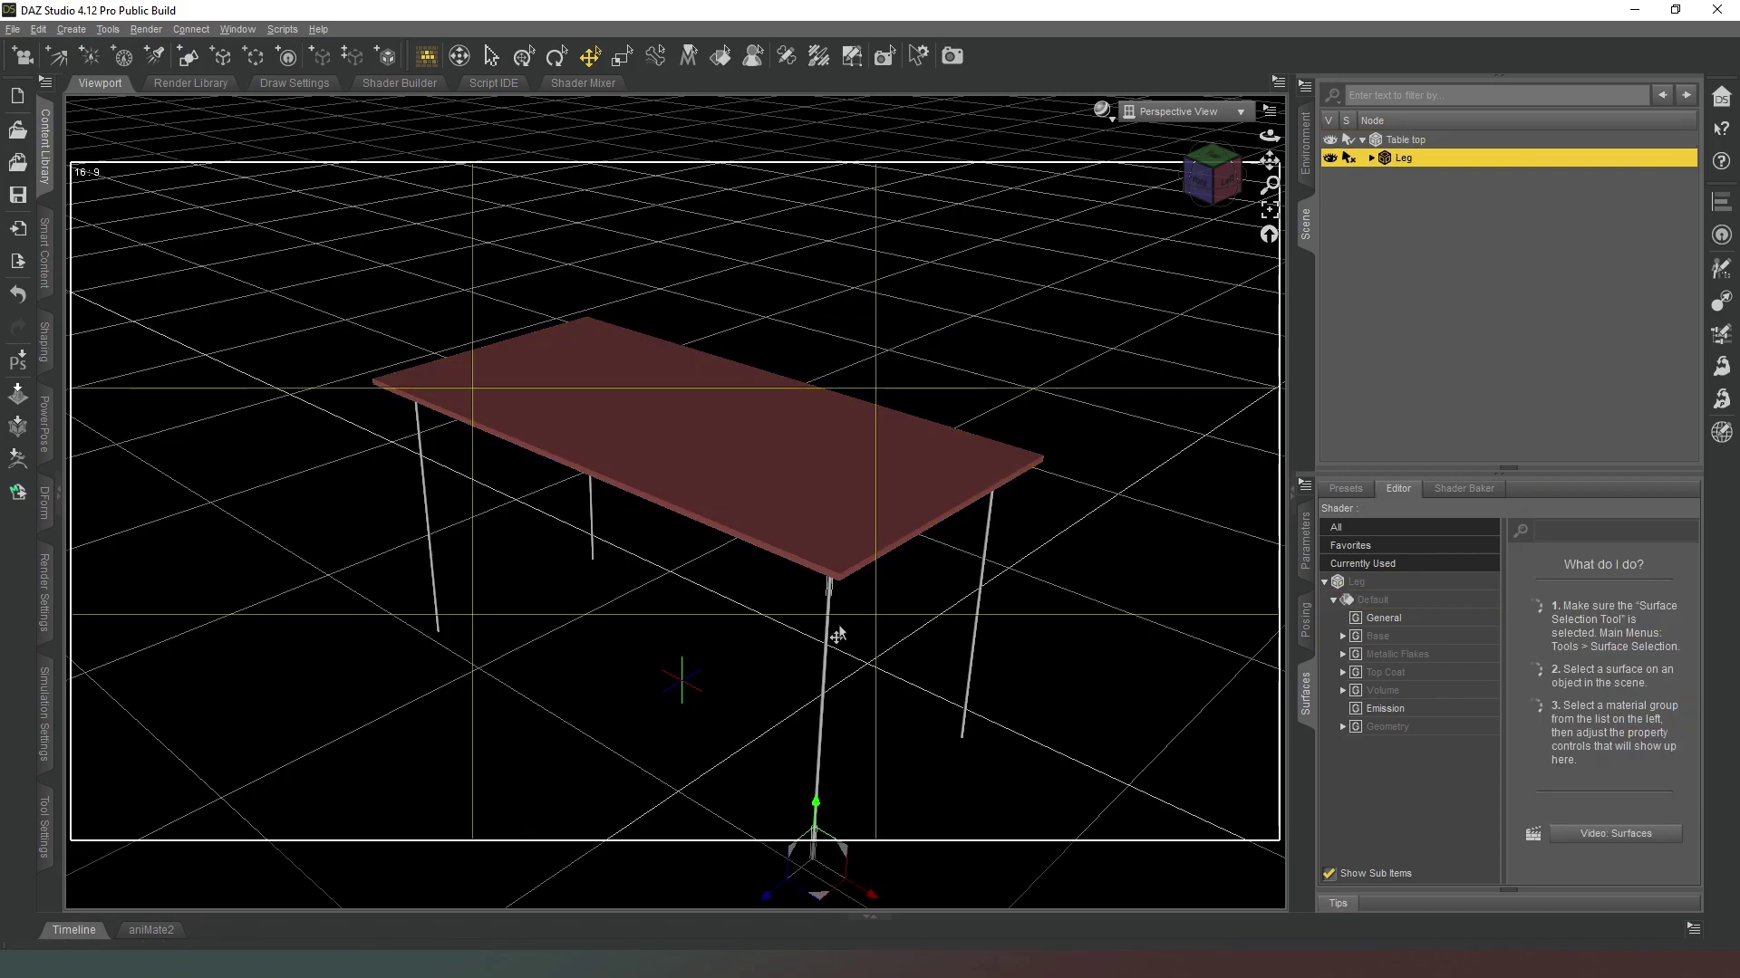
pyautogui.click(1381, 636)
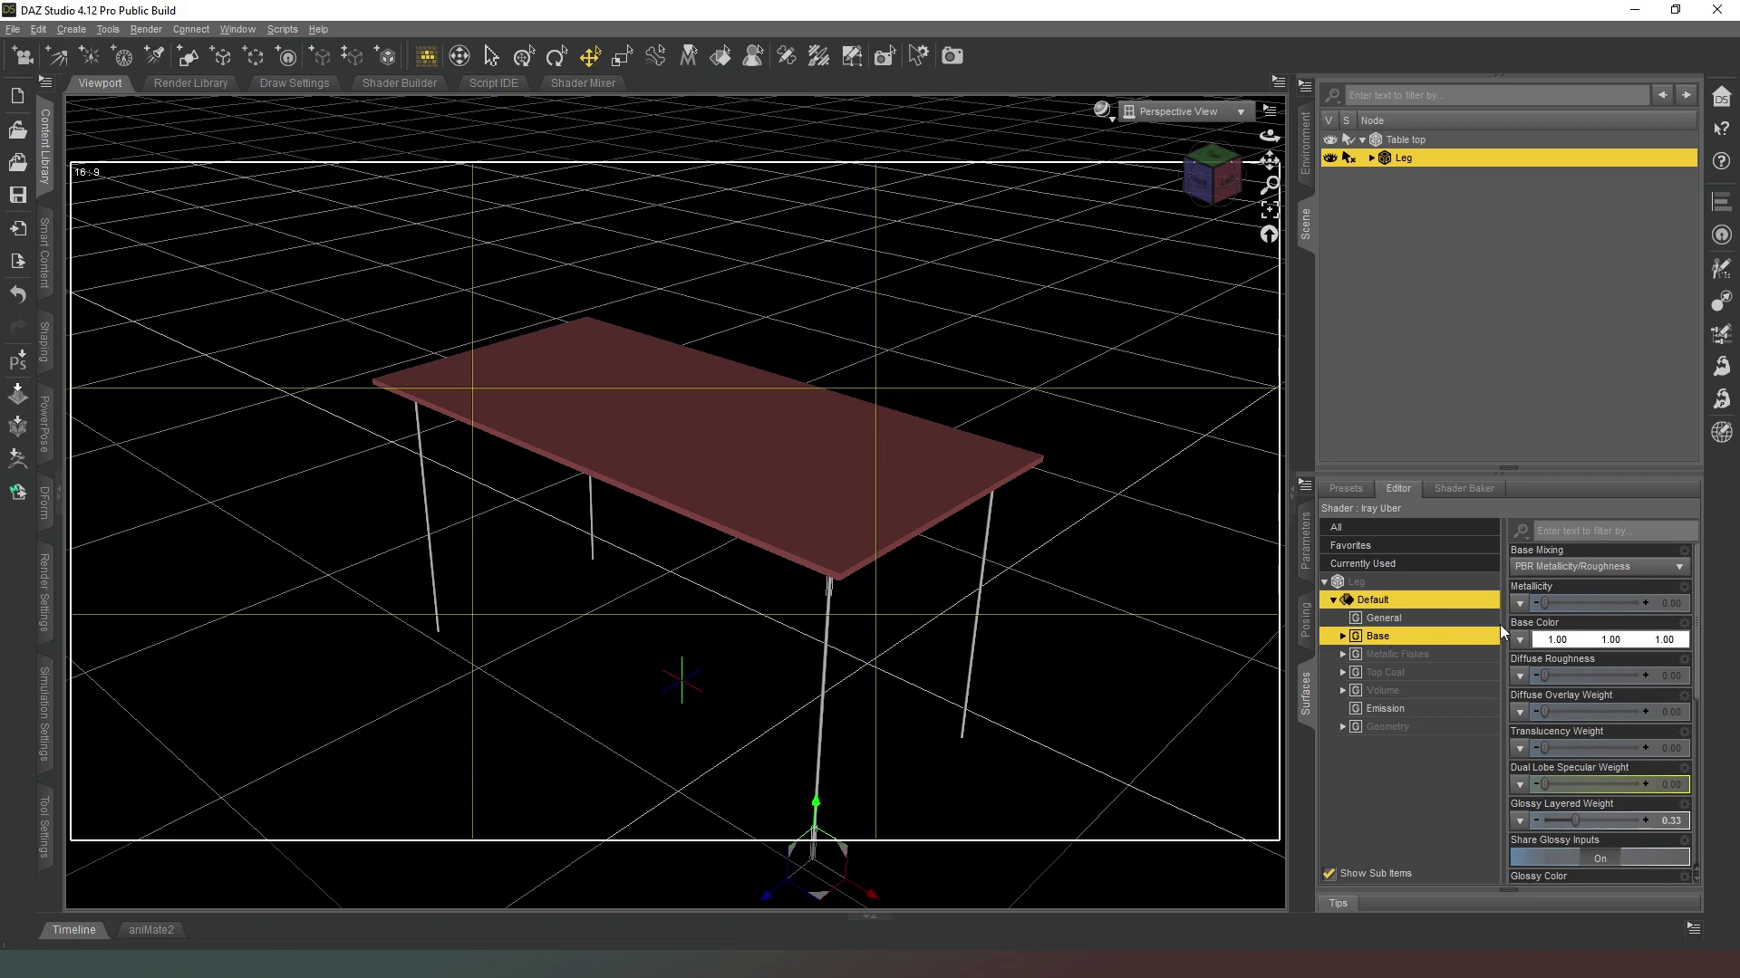
pyautogui.click(1577, 639)
pyautogui.click(942, 486)
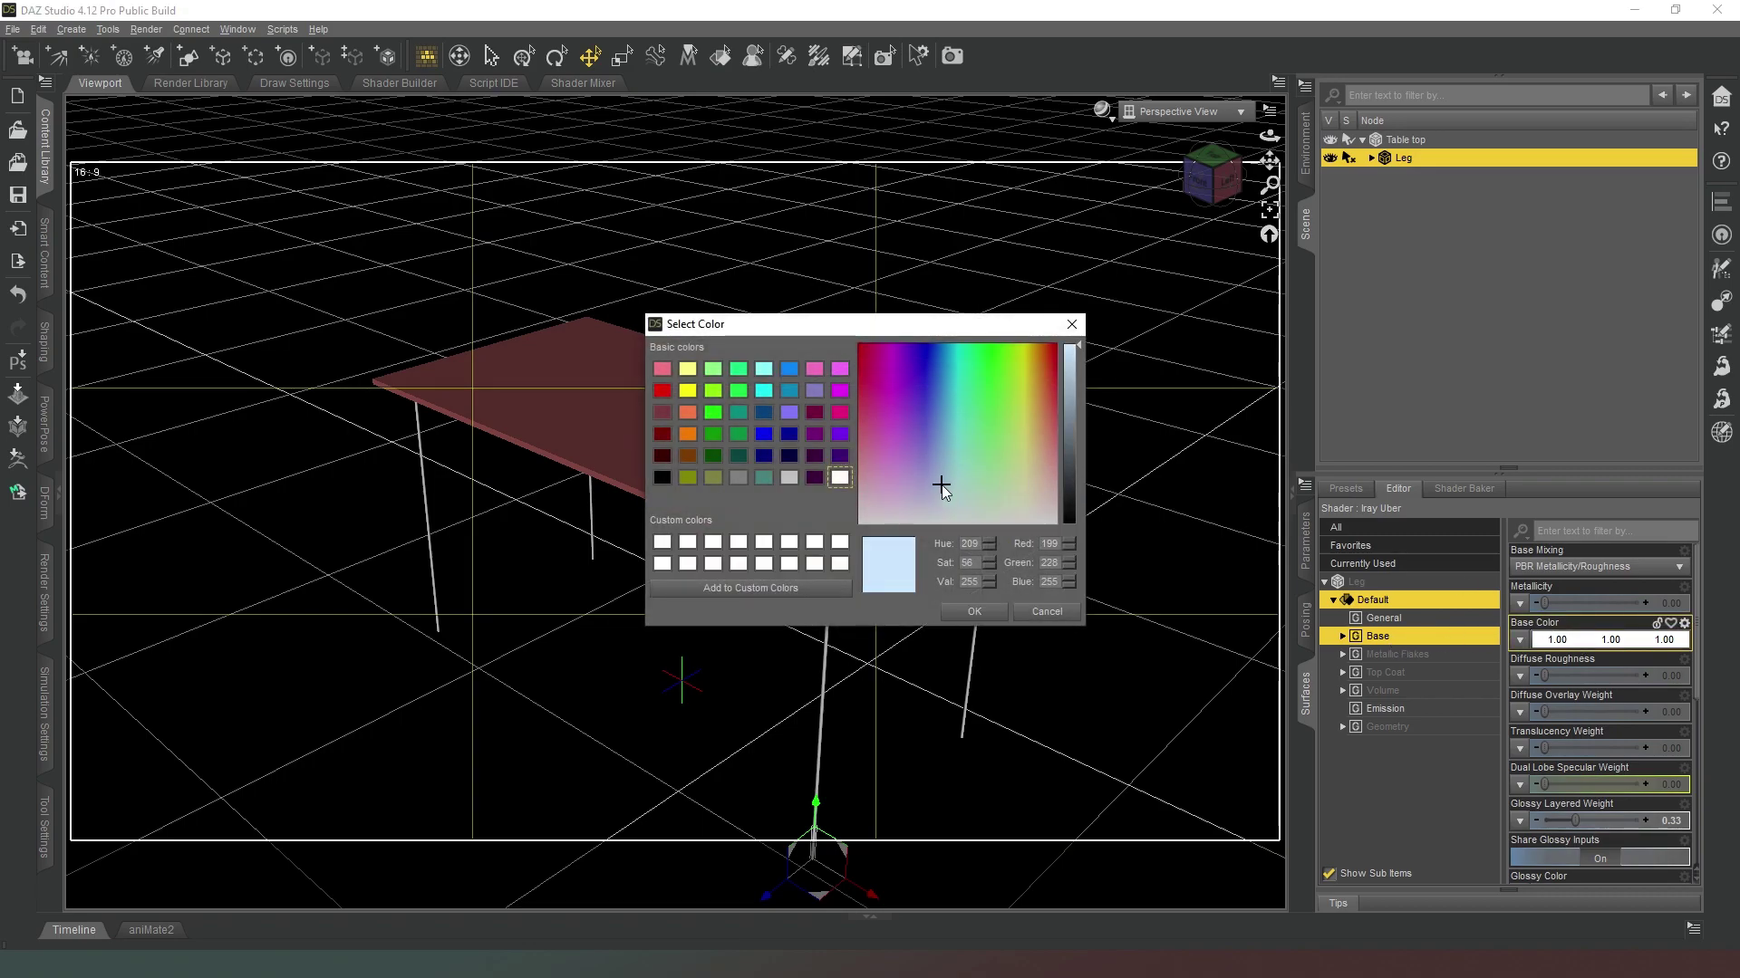
pyautogui.click(952, 465)
pyautogui.click(970, 614)
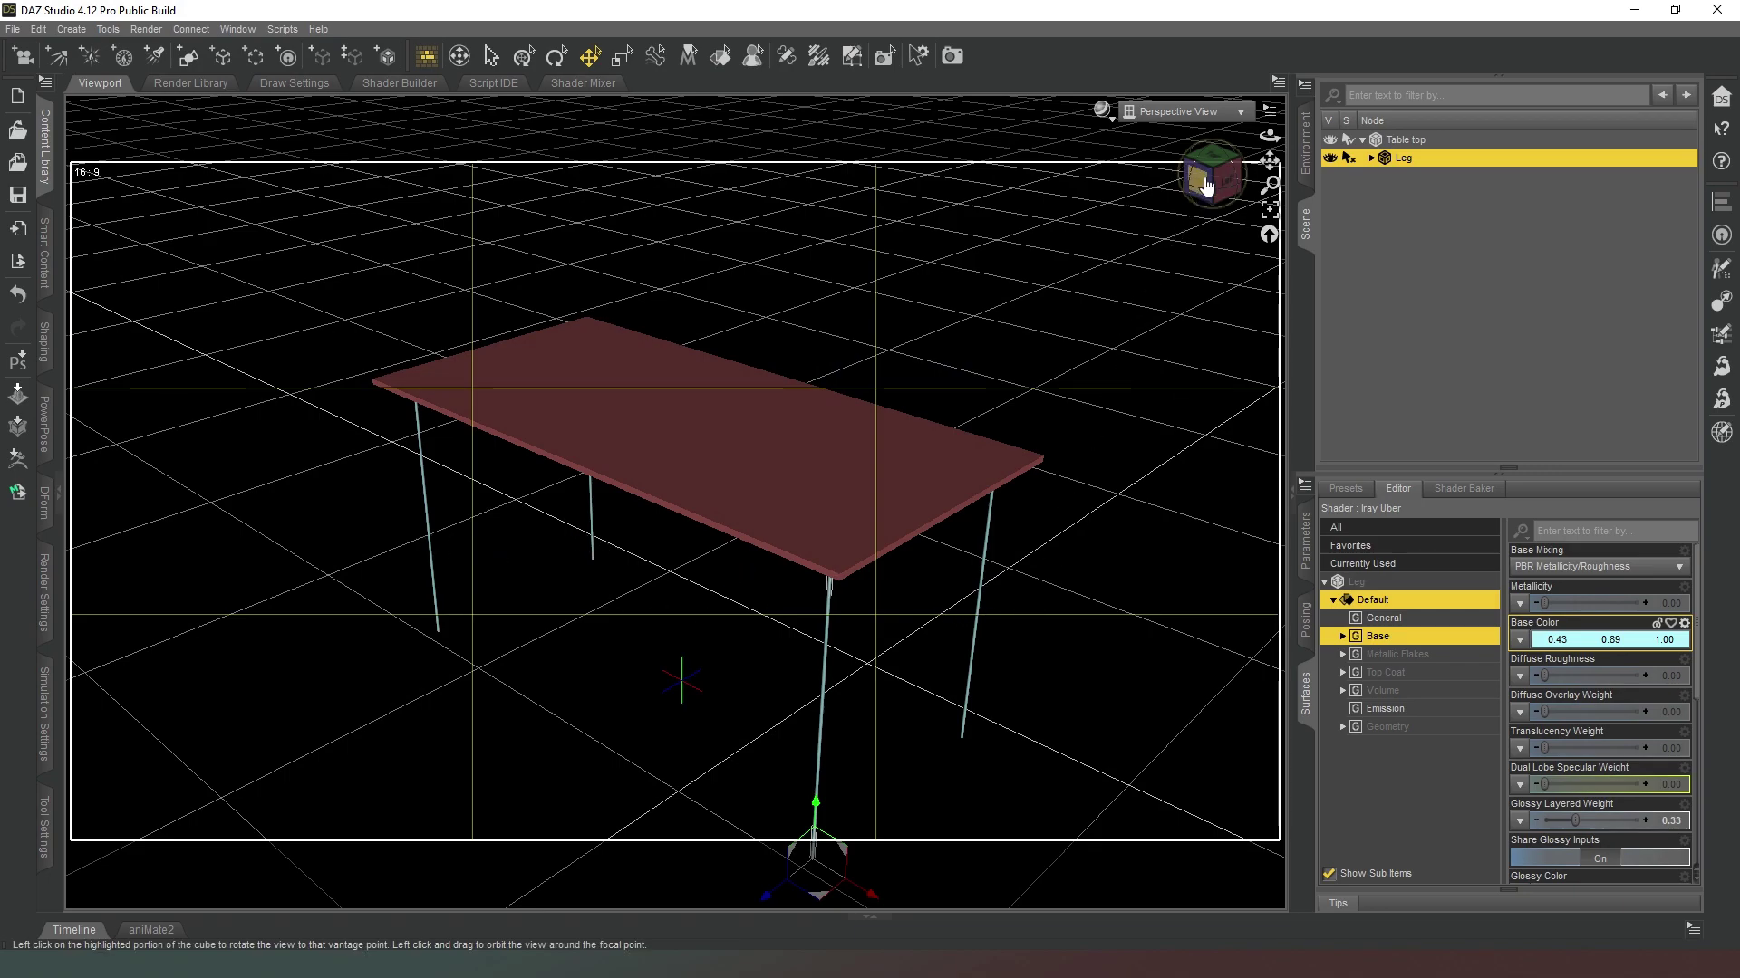
# Step: Collapse the Table top node in the Scene pane and orbit to an oblique view
pyautogui.click(1404, 141)
pyautogui.click(1363, 140)
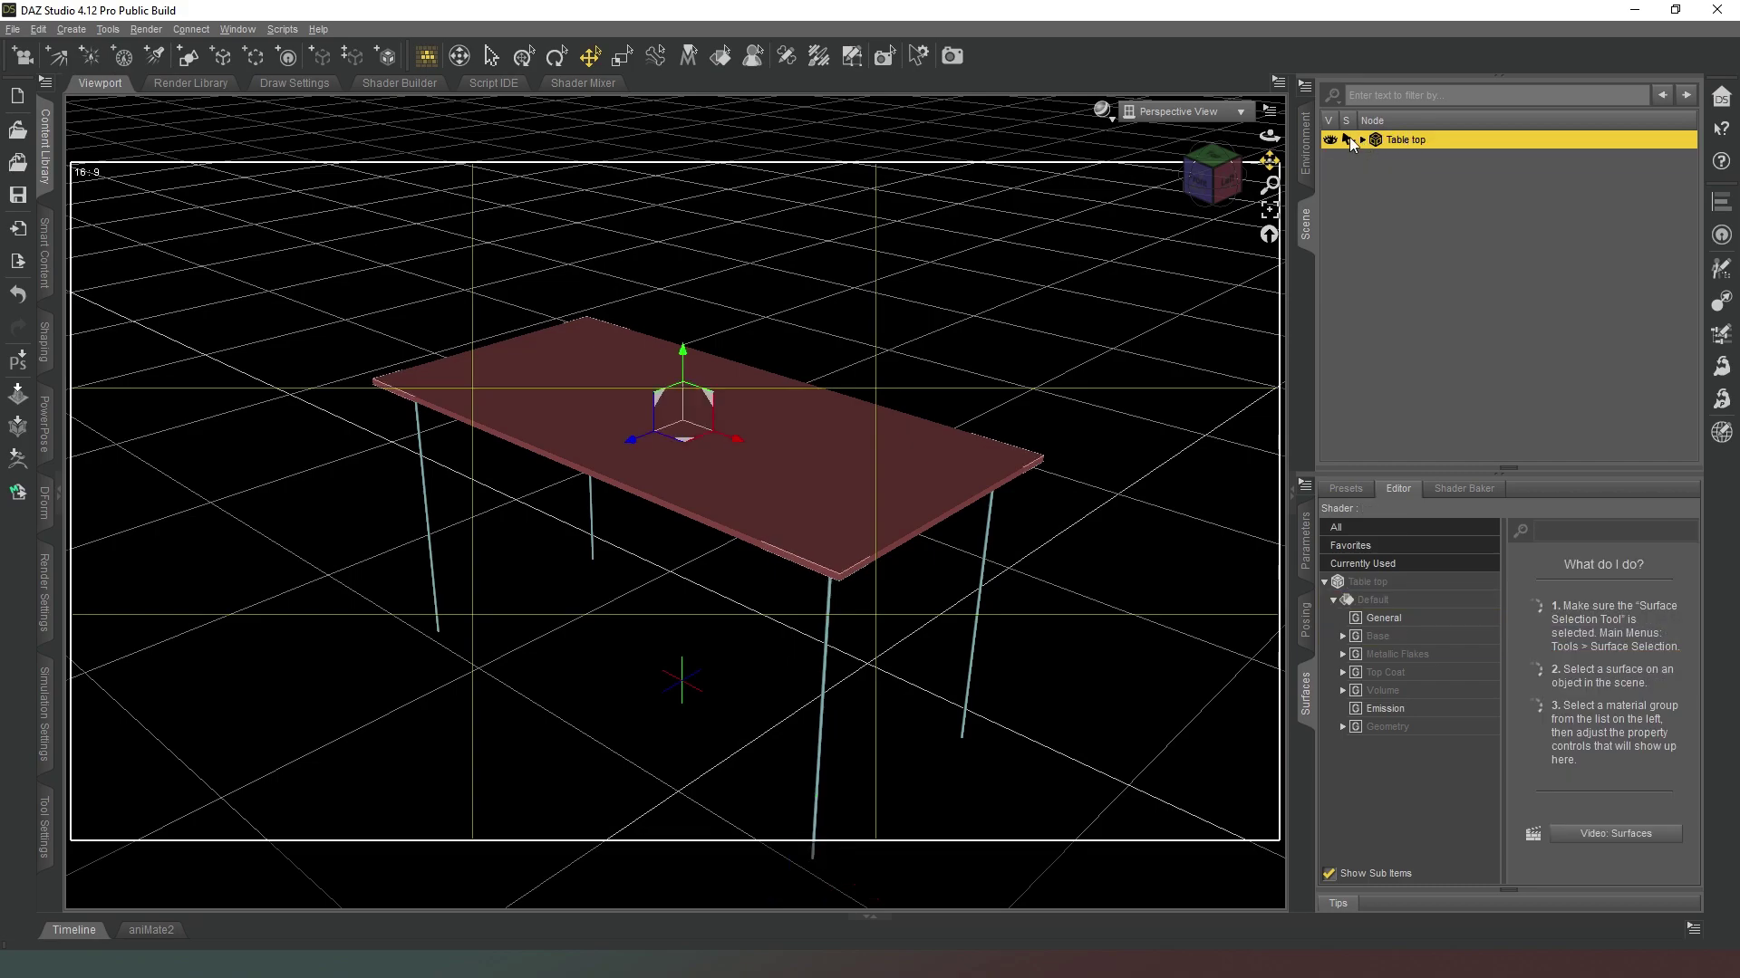
pyautogui.click(1225, 181)
pyautogui.moveTo(1214, 179); pyautogui.dragTo(1220, 179)
# Step: Deselect the table top and set up a new primitive of type Plane
pyautogui.click(640, 182)
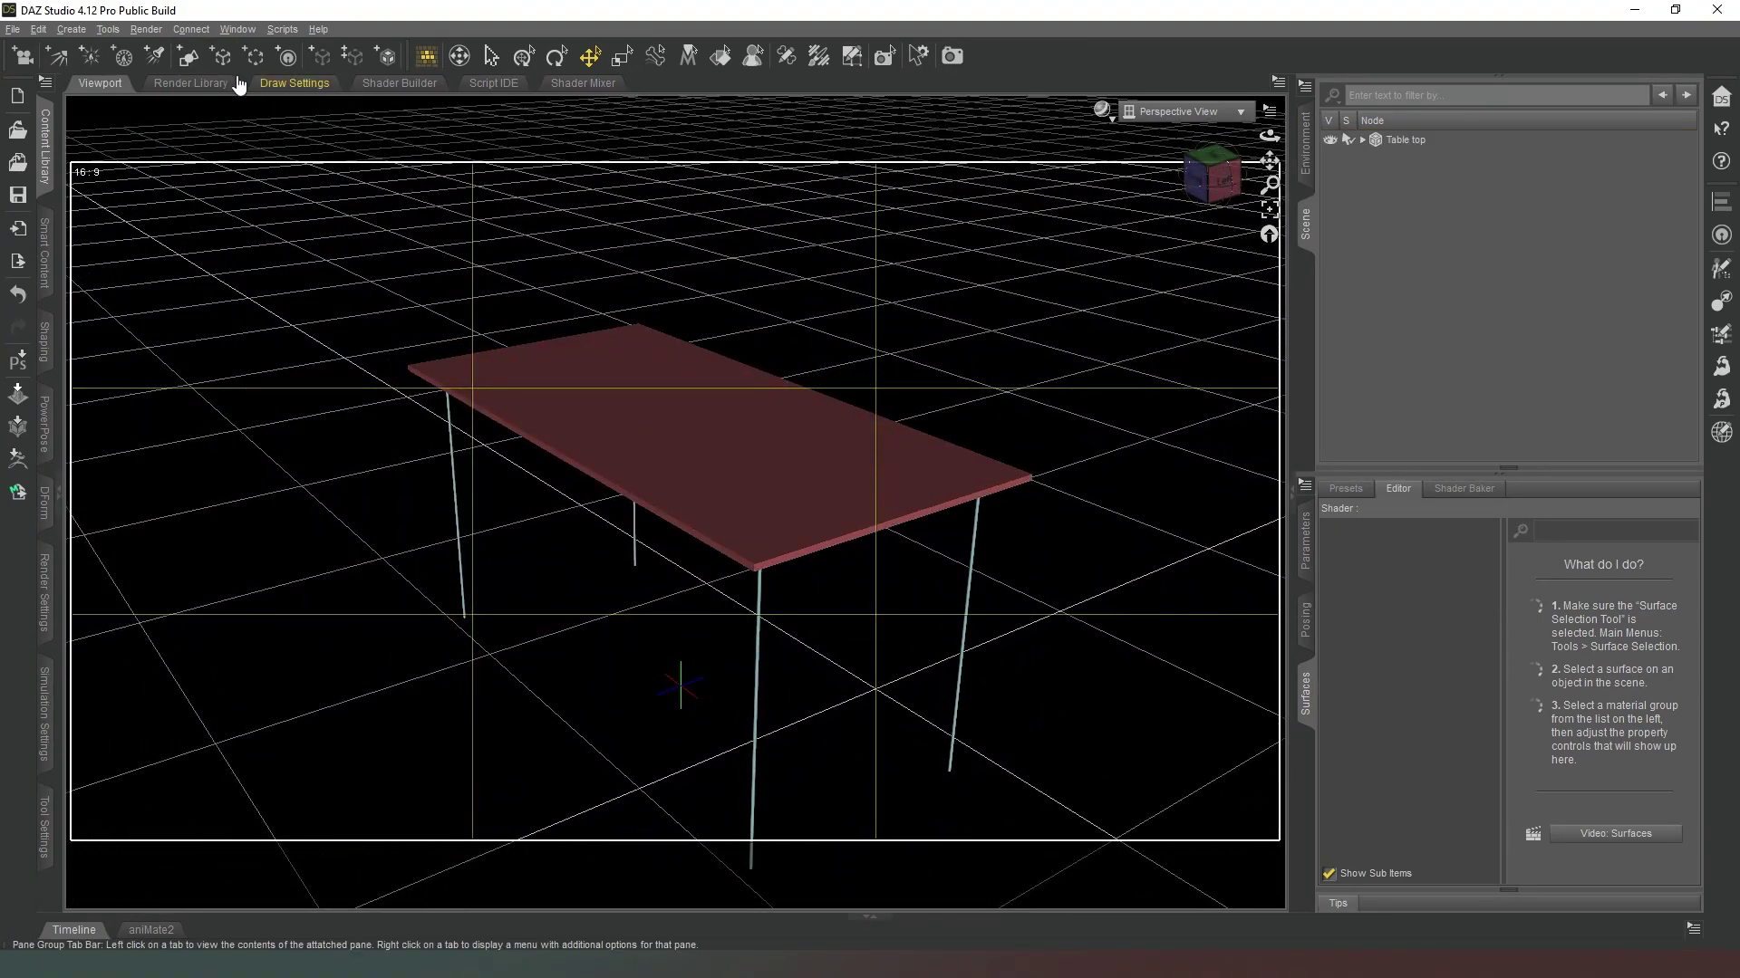
pyautogui.click(188, 57)
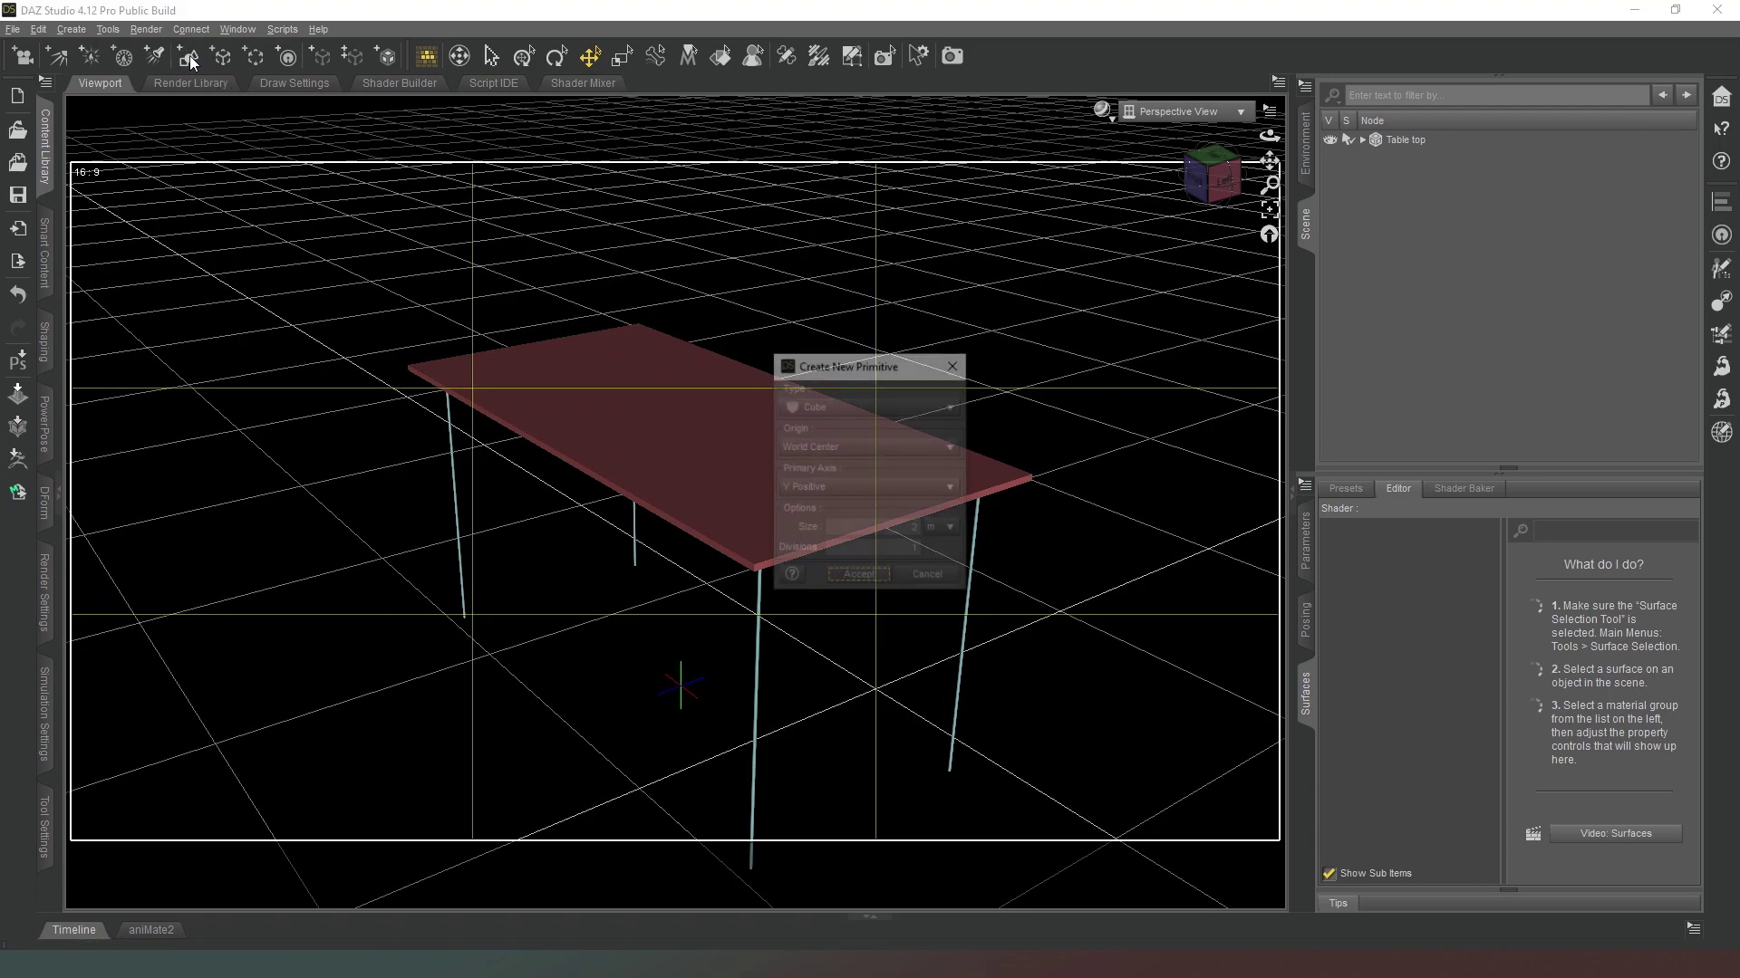
pyautogui.click(902, 410)
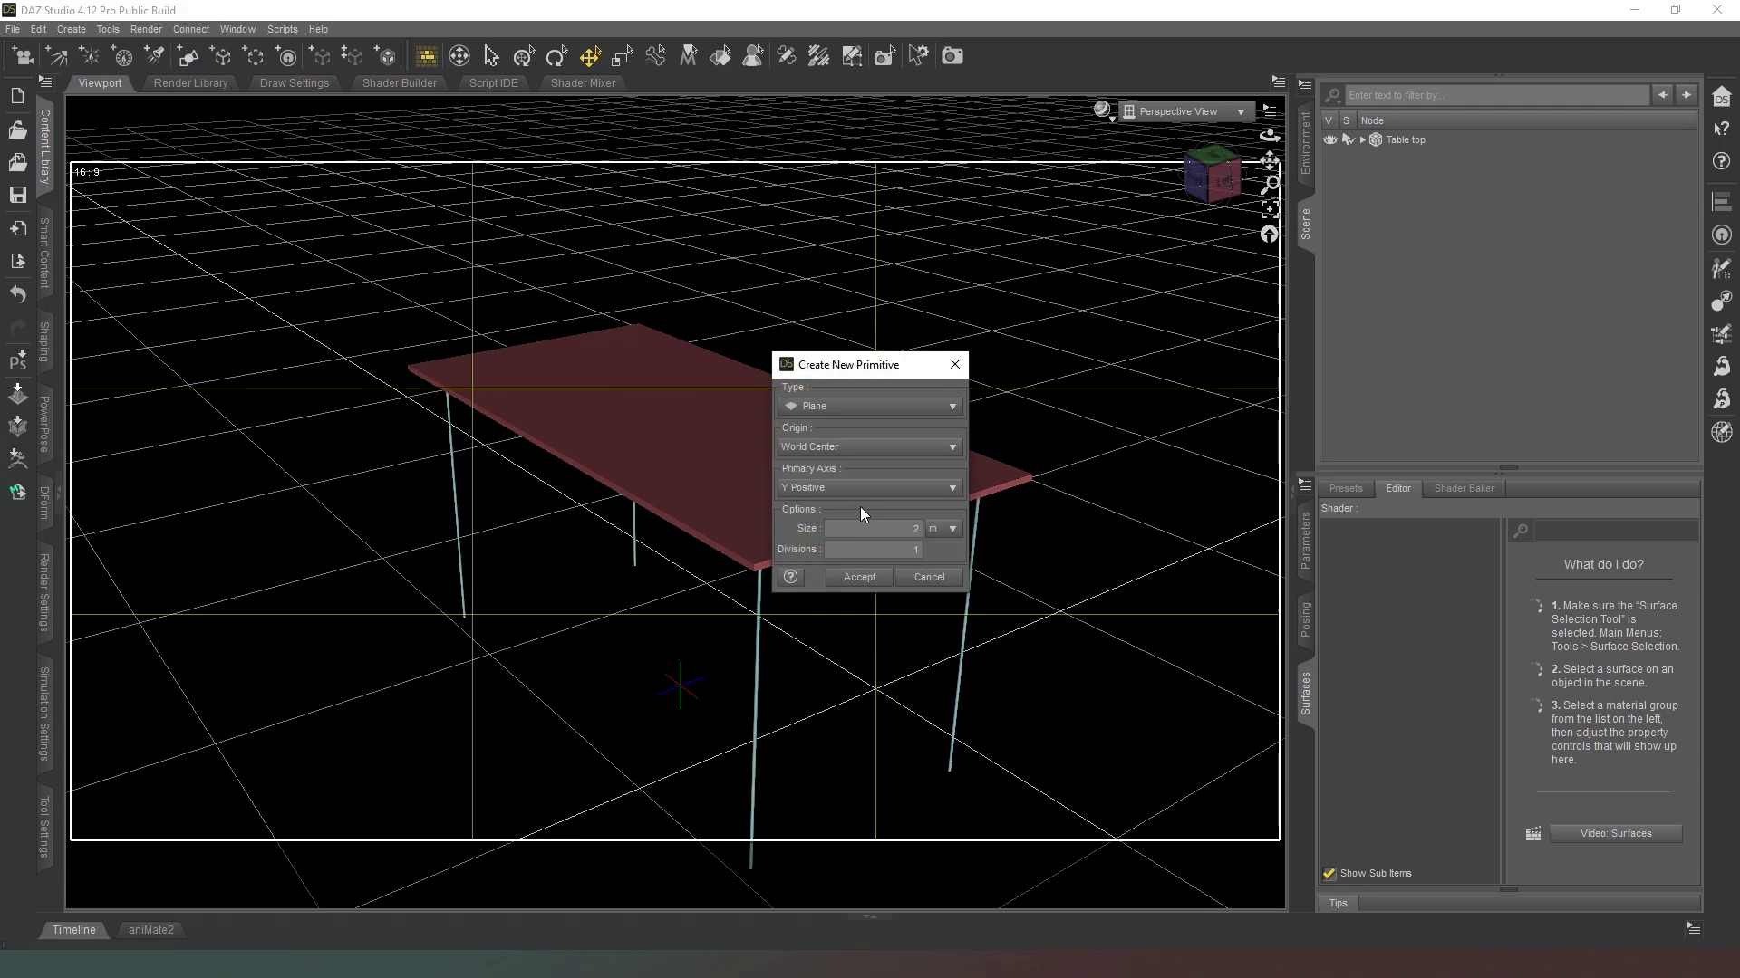
pyautogui.click(862, 507)
# Step: Create the Plane, raise it above the table, and centre it over the table from the top view
pyautogui.click(859, 577)
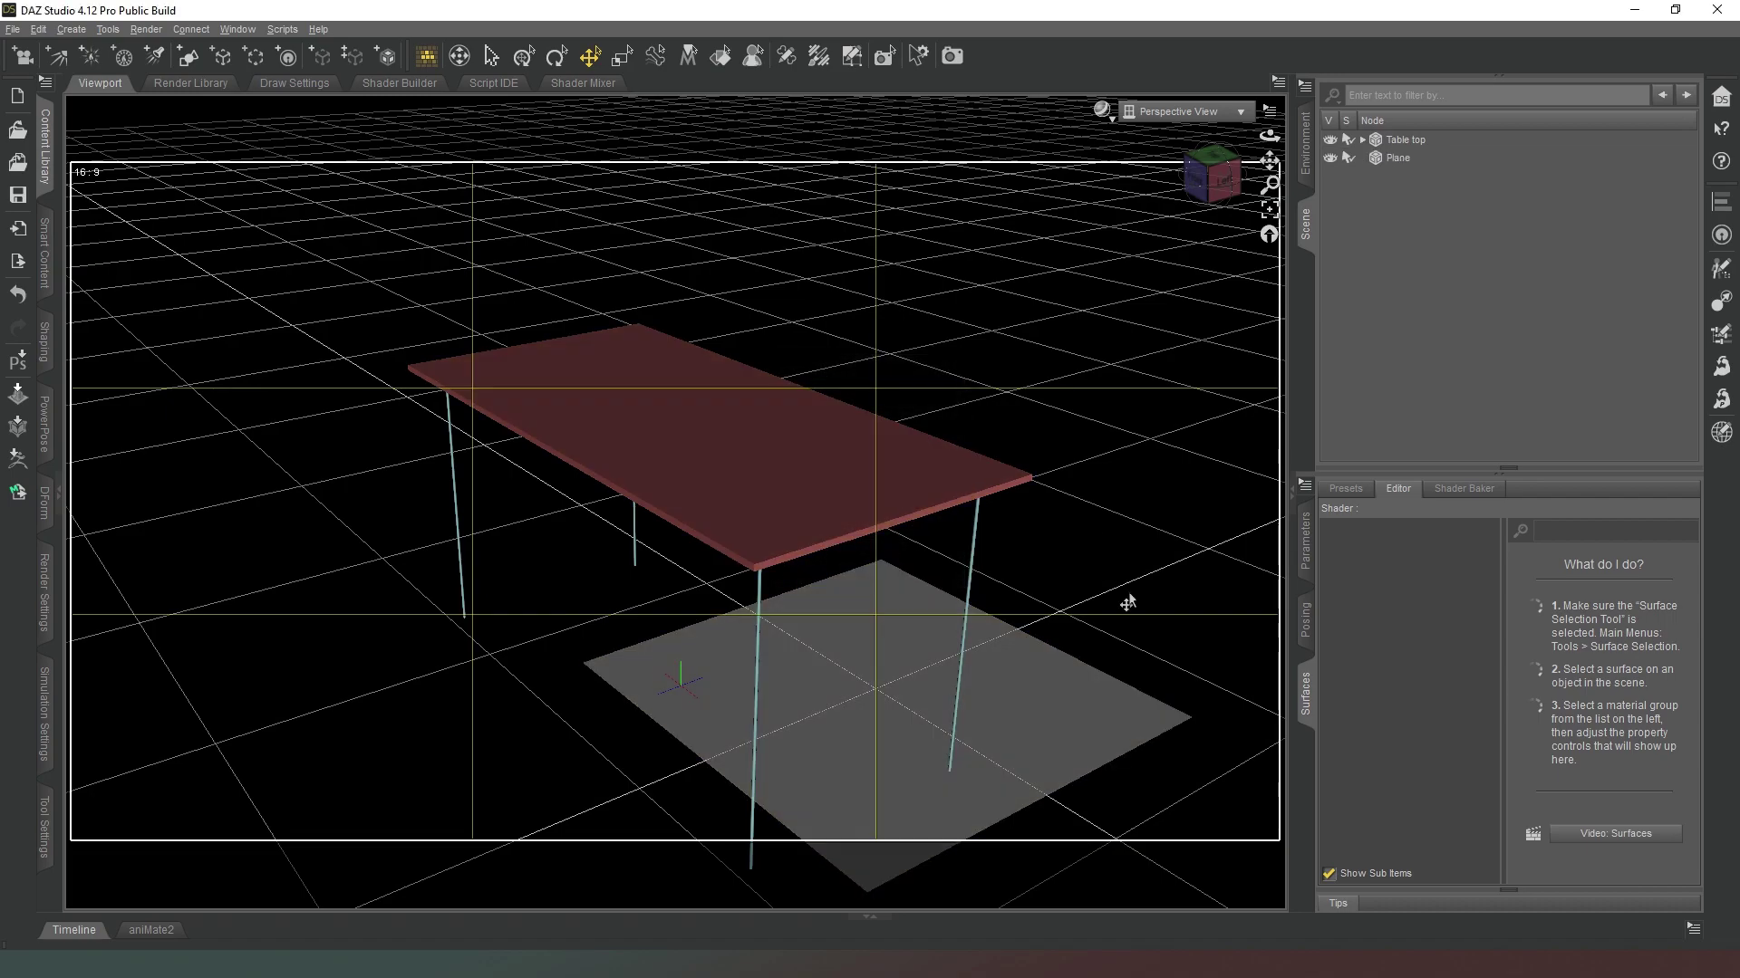
pyautogui.click(1043, 715)
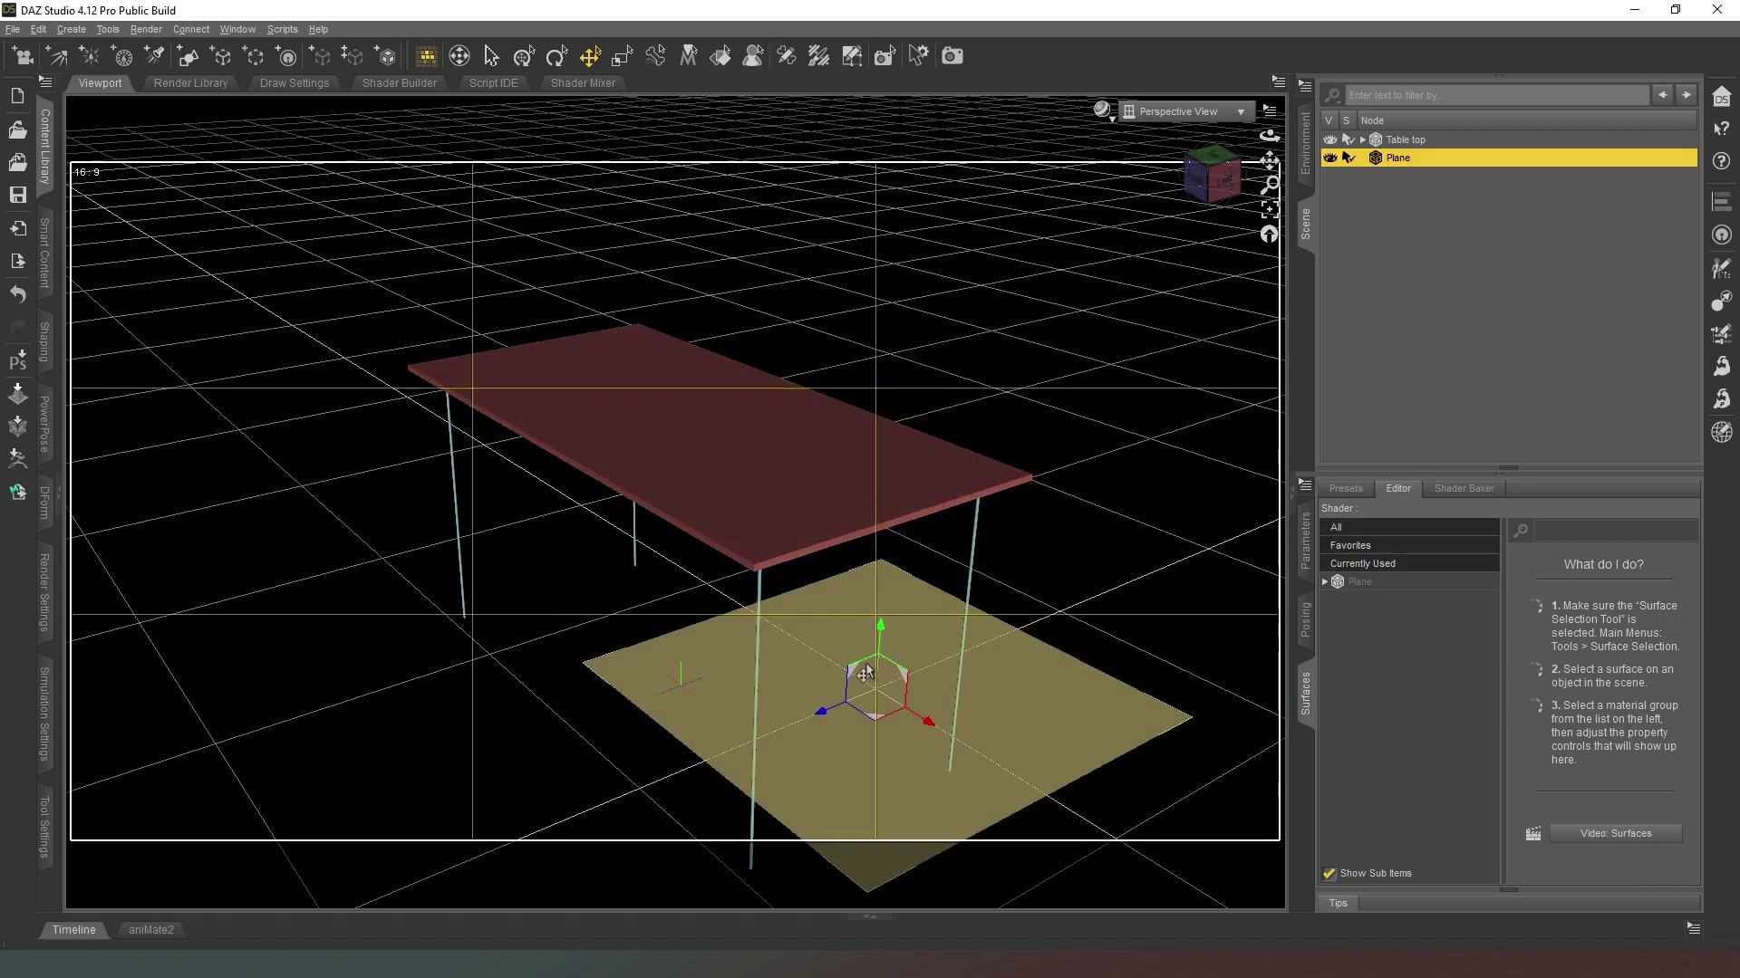
pyautogui.moveTo(876, 628); pyautogui.dragTo(884, 306)
pyautogui.click(1210, 156)
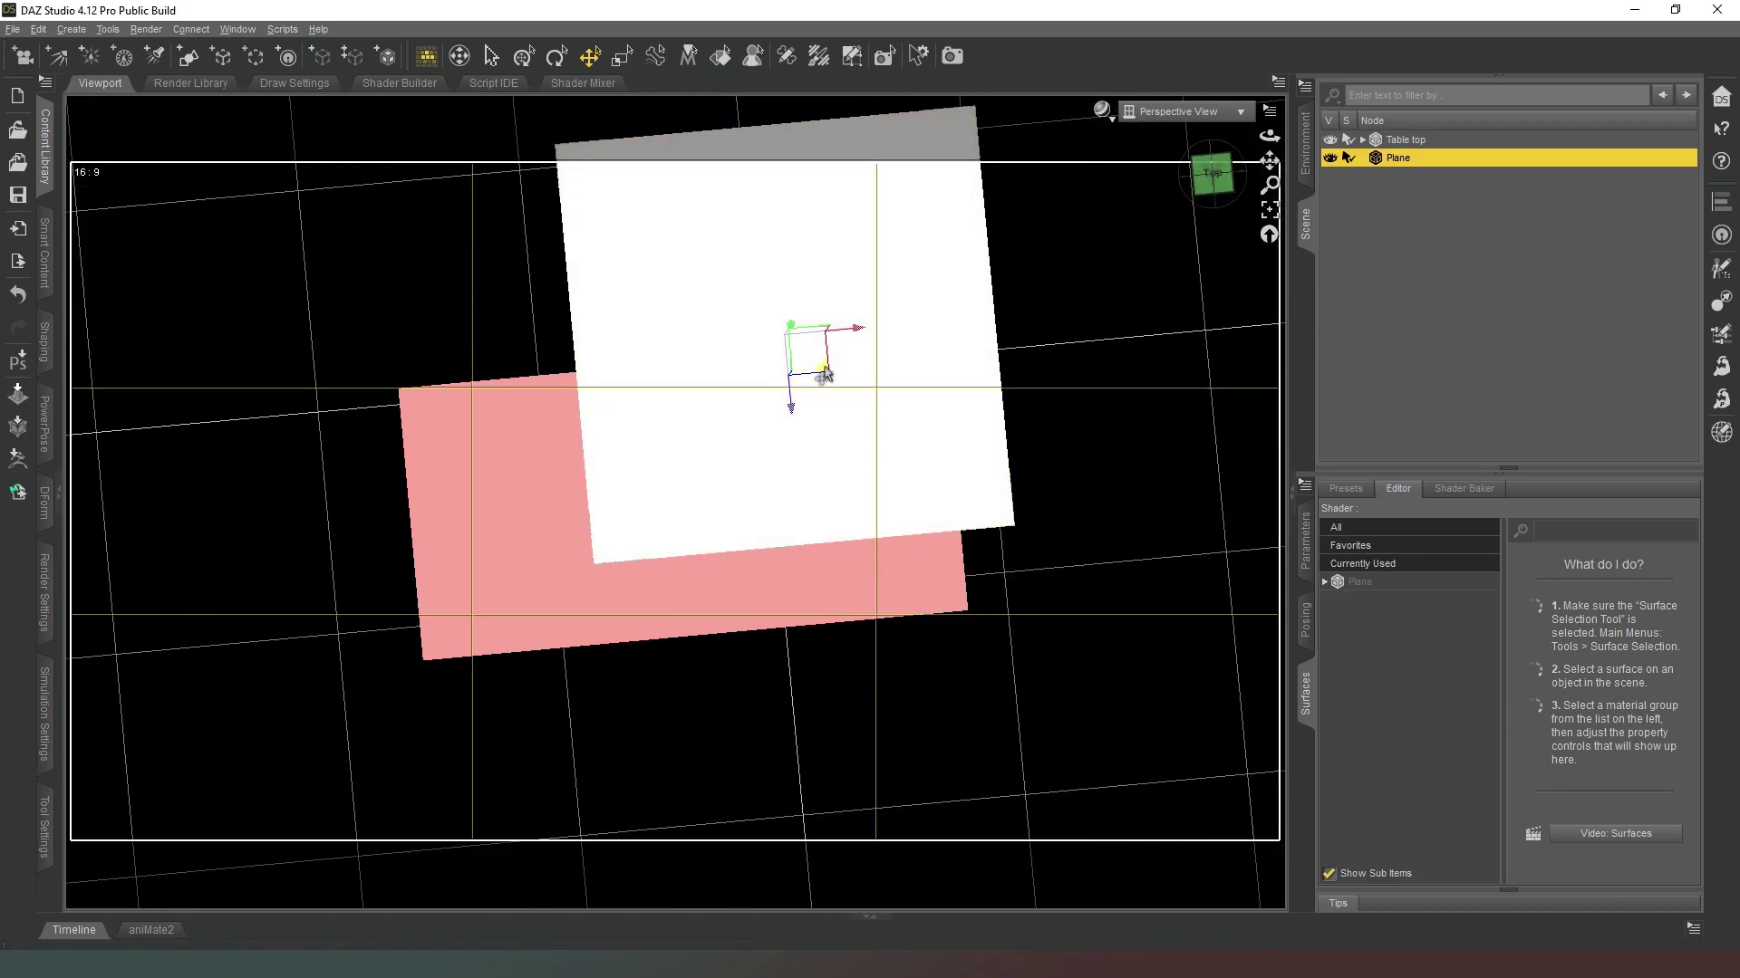
pyautogui.moveTo(819, 369); pyautogui.dragTo(708, 514)
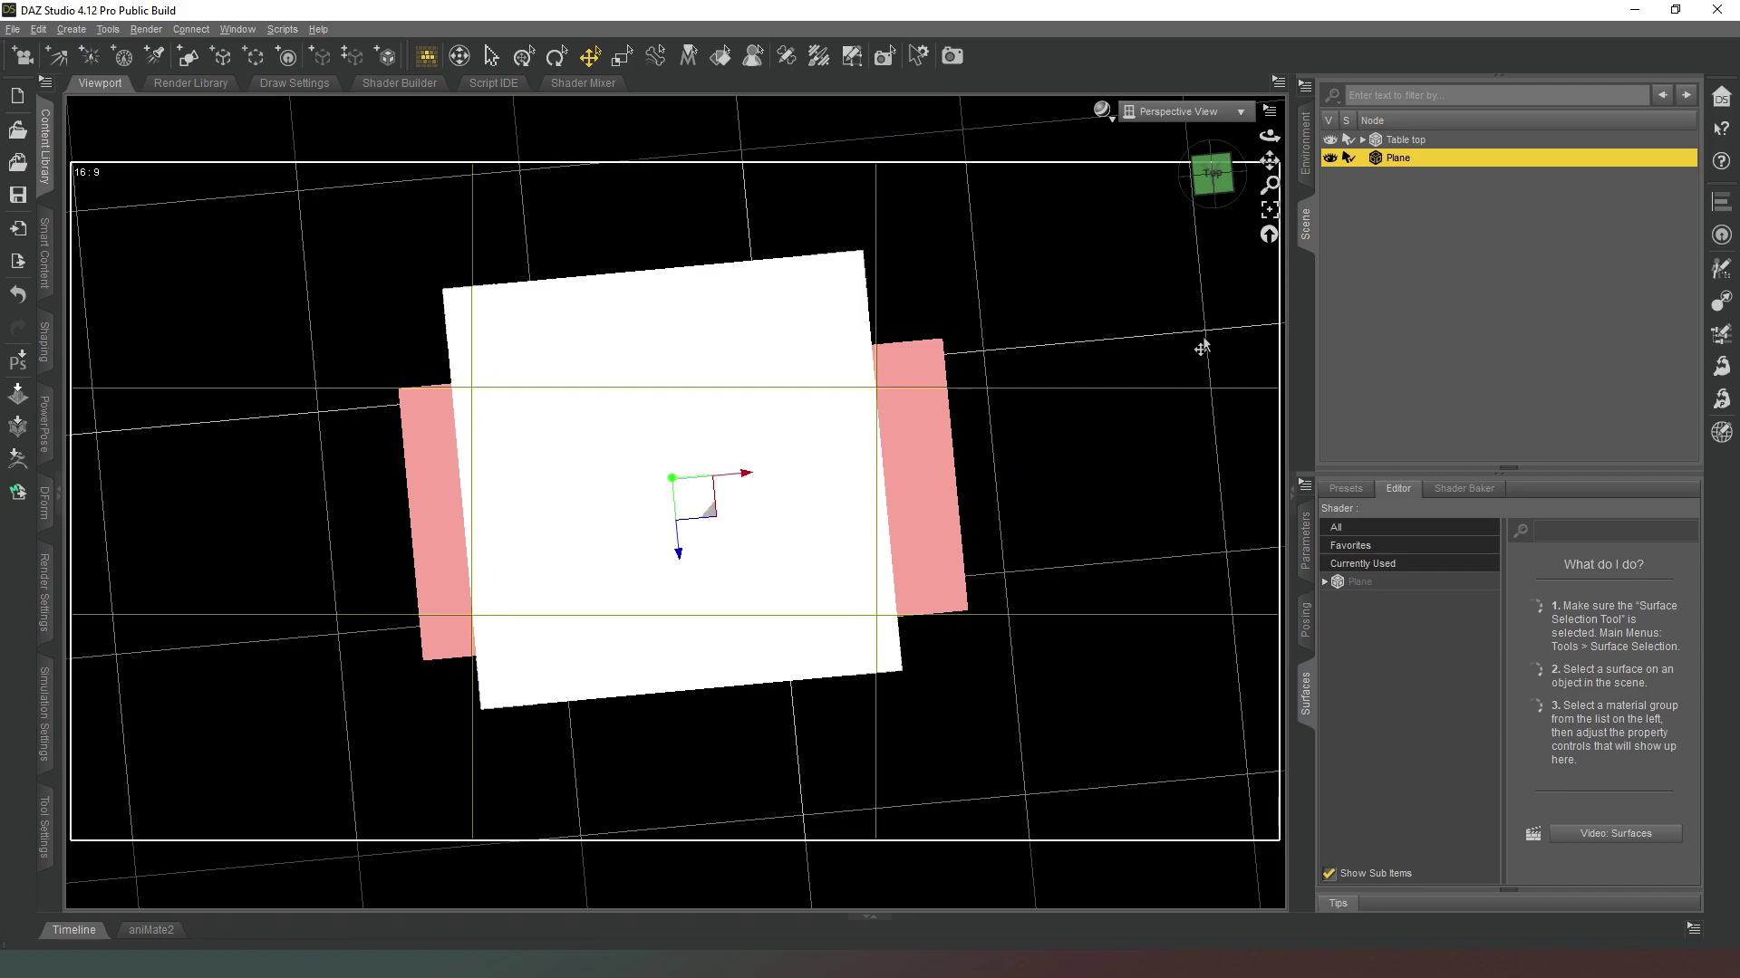
pyautogui.click(1212, 172)
# Step: Scale the plane to 140% Z and 66.6% X, then fine-tune its height above the tabletop
pyautogui.click(1305, 541)
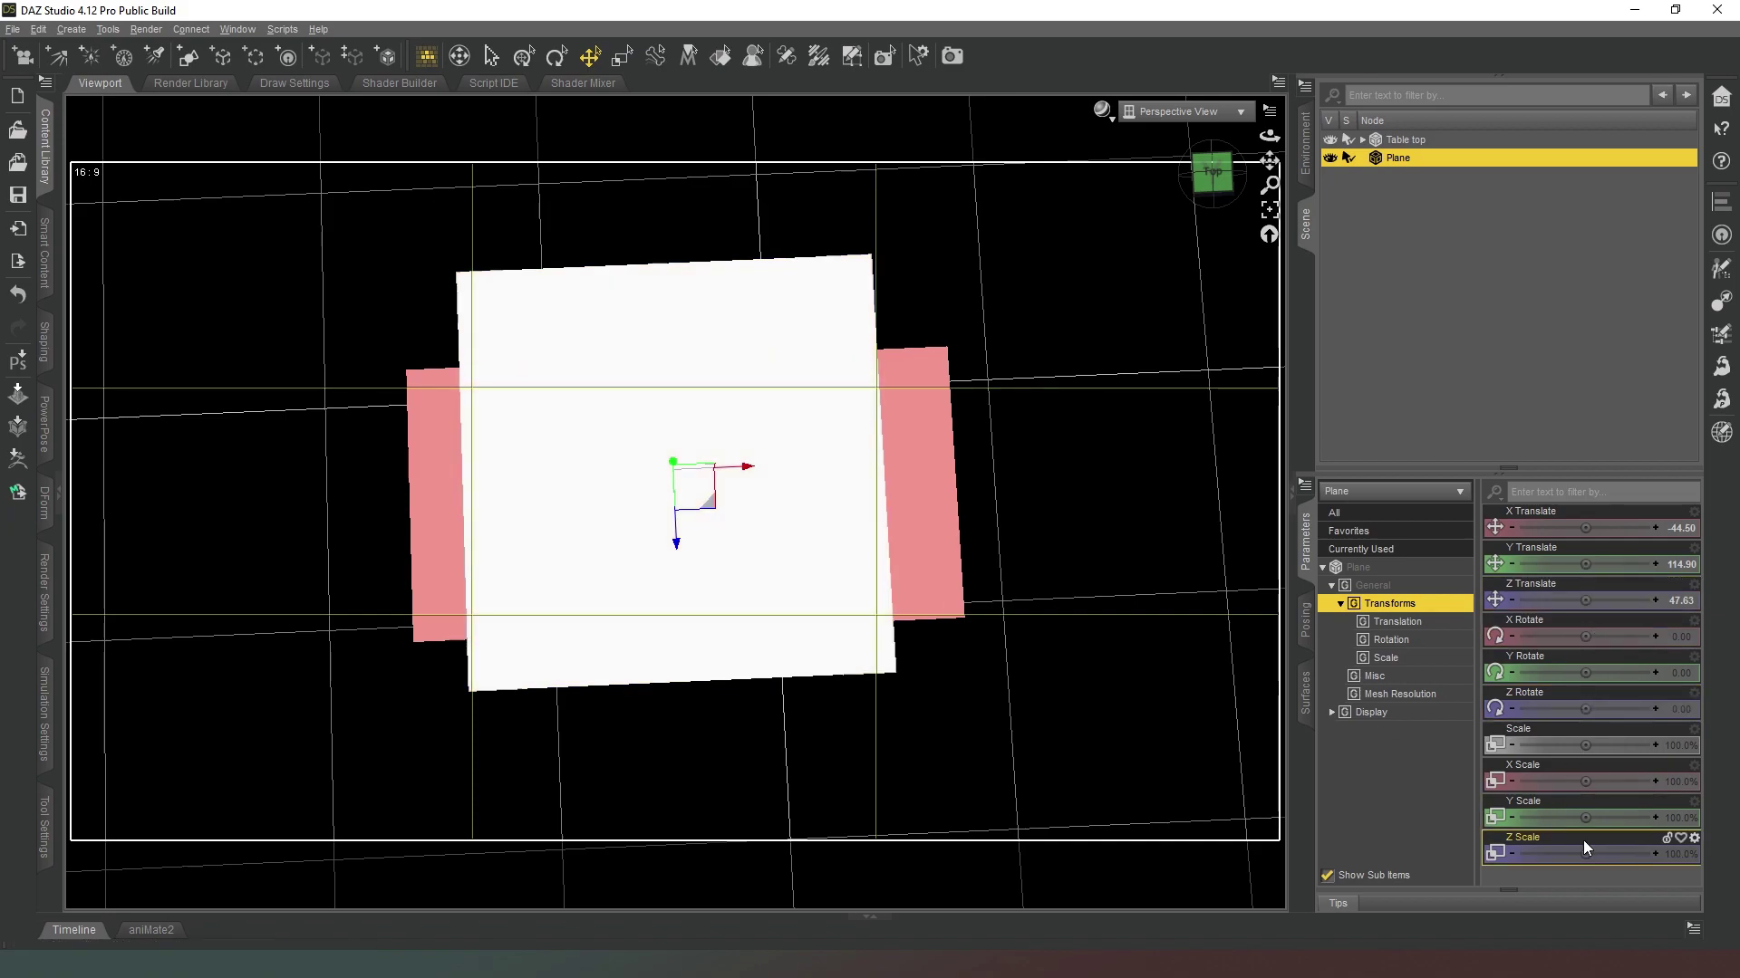
pyautogui.moveTo(1585, 853); pyautogui.dragTo(1618, 853)
pyautogui.moveTo(1584, 781); pyautogui.dragTo(1546, 781)
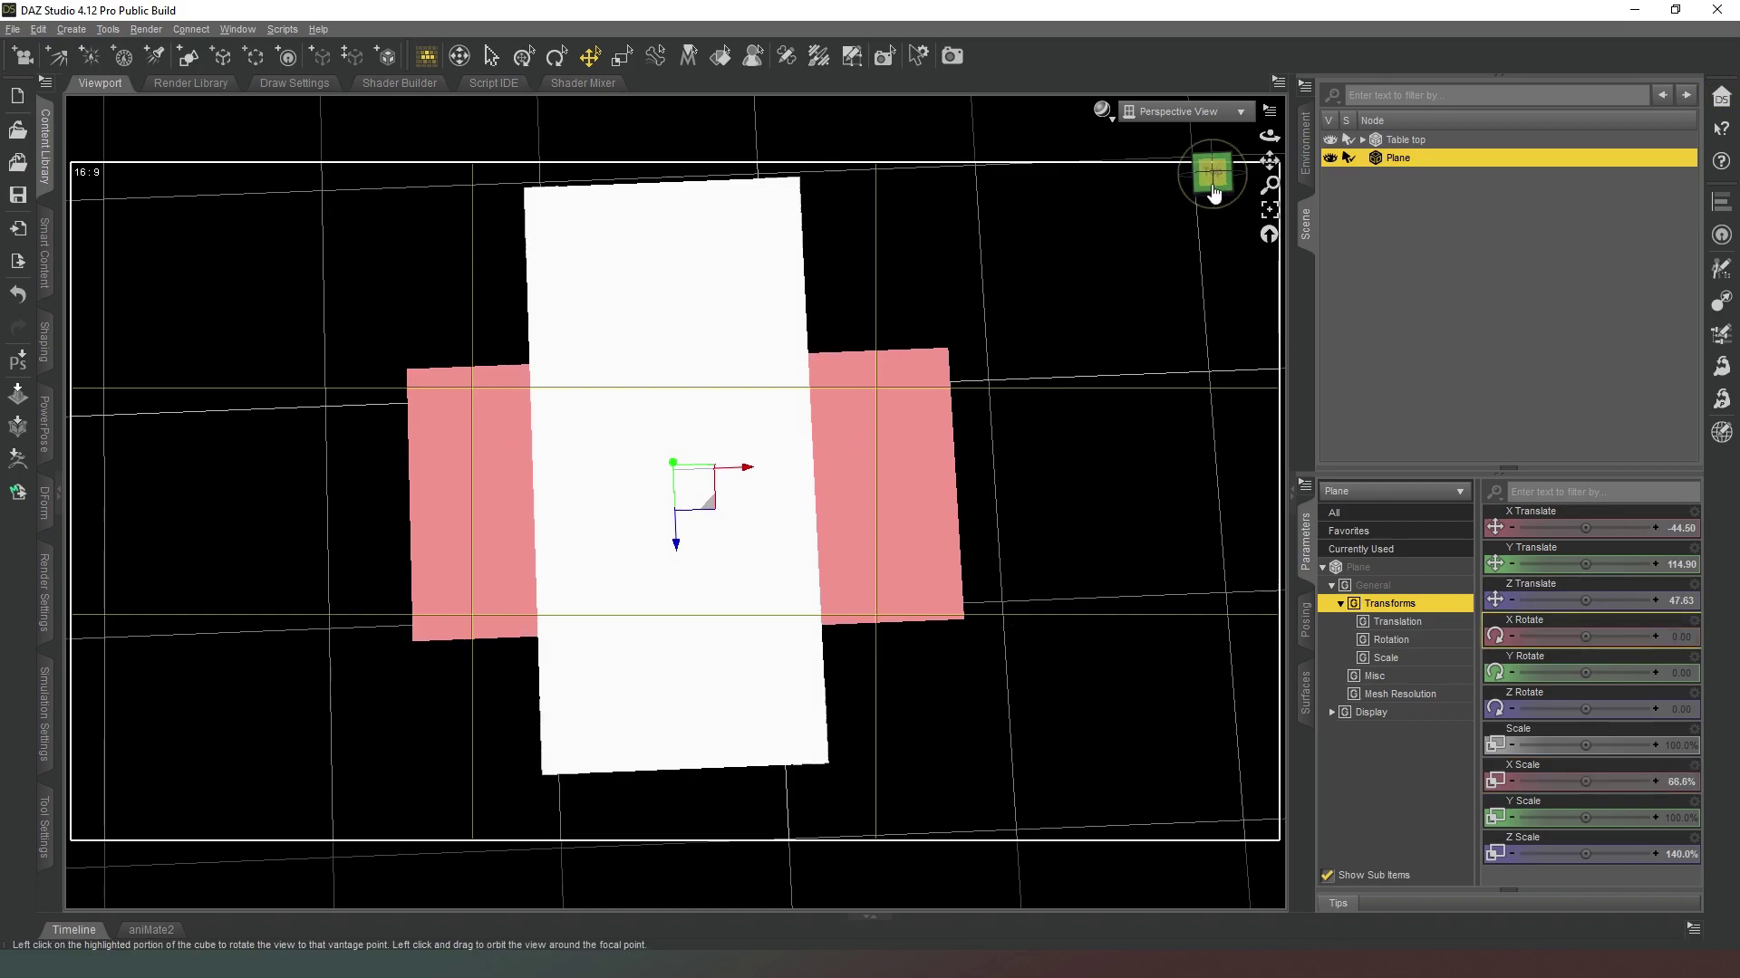
pyautogui.moveTo(1214, 194); pyautogui.dragTo(765, 425)
pyautogui.moveTo(1239, 246); pyautogui.dragTo(1214, 195)
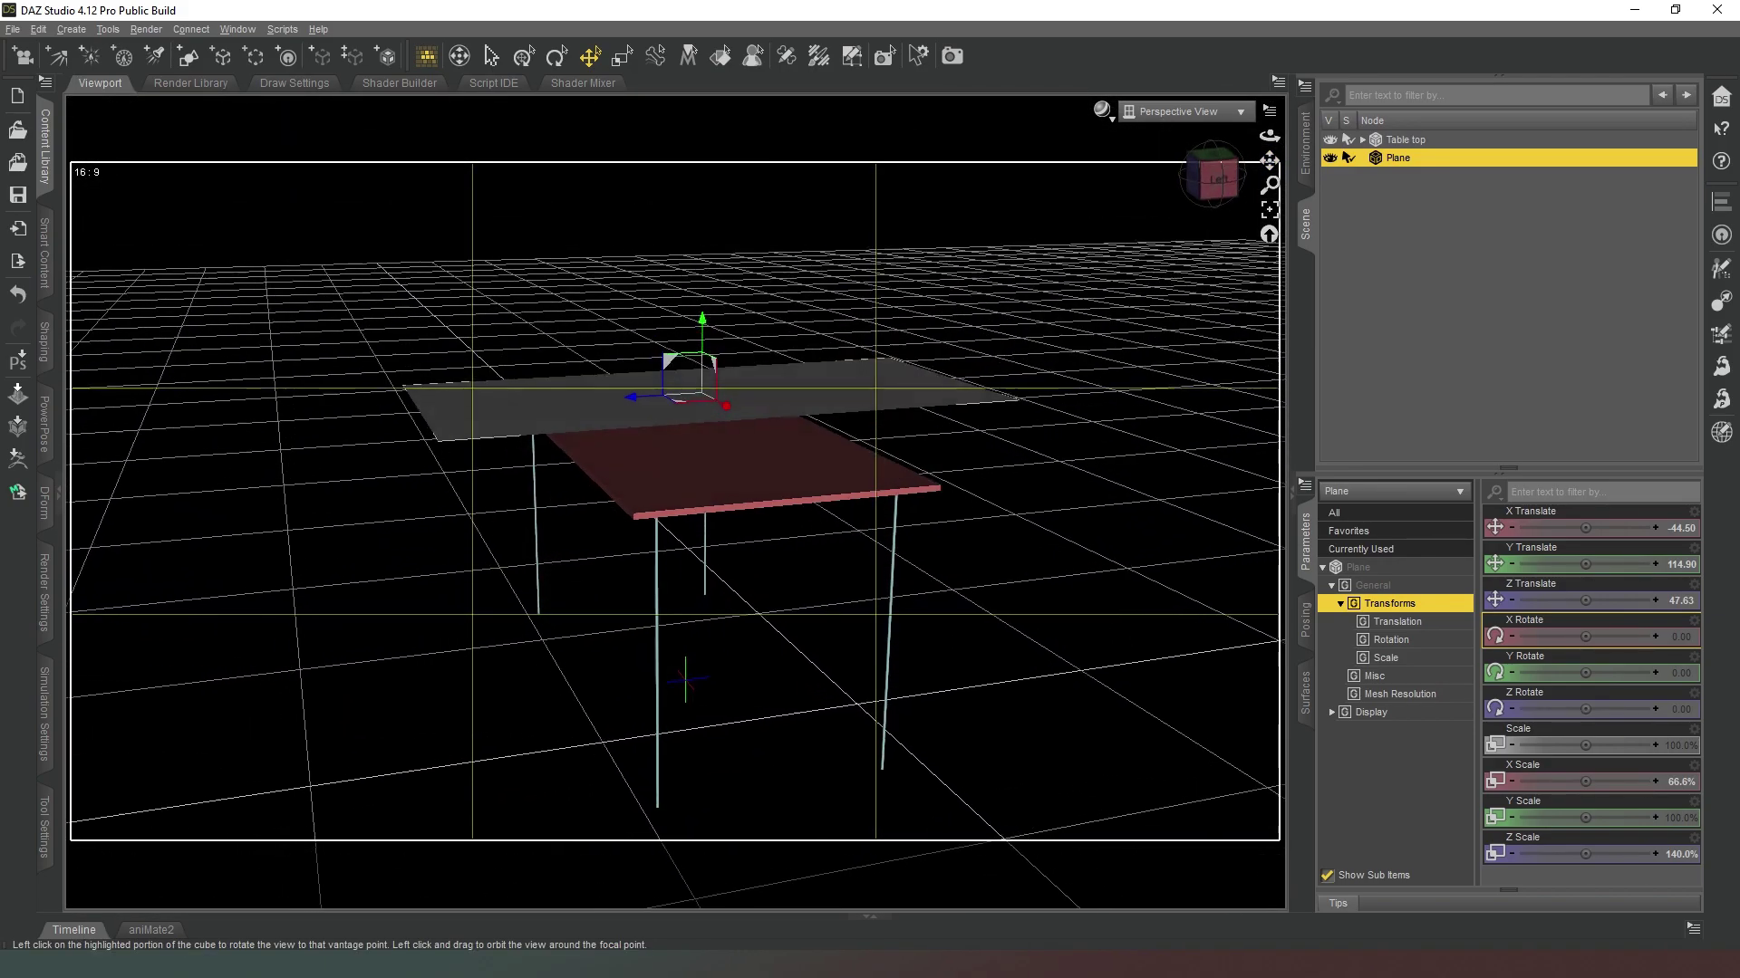
pyautogui.moveTo(700, 337); pyautogui.dragTo(696, 365)
pyautogui.moveTo(1253, 261); pyautogui.dragTo(1273, 227)
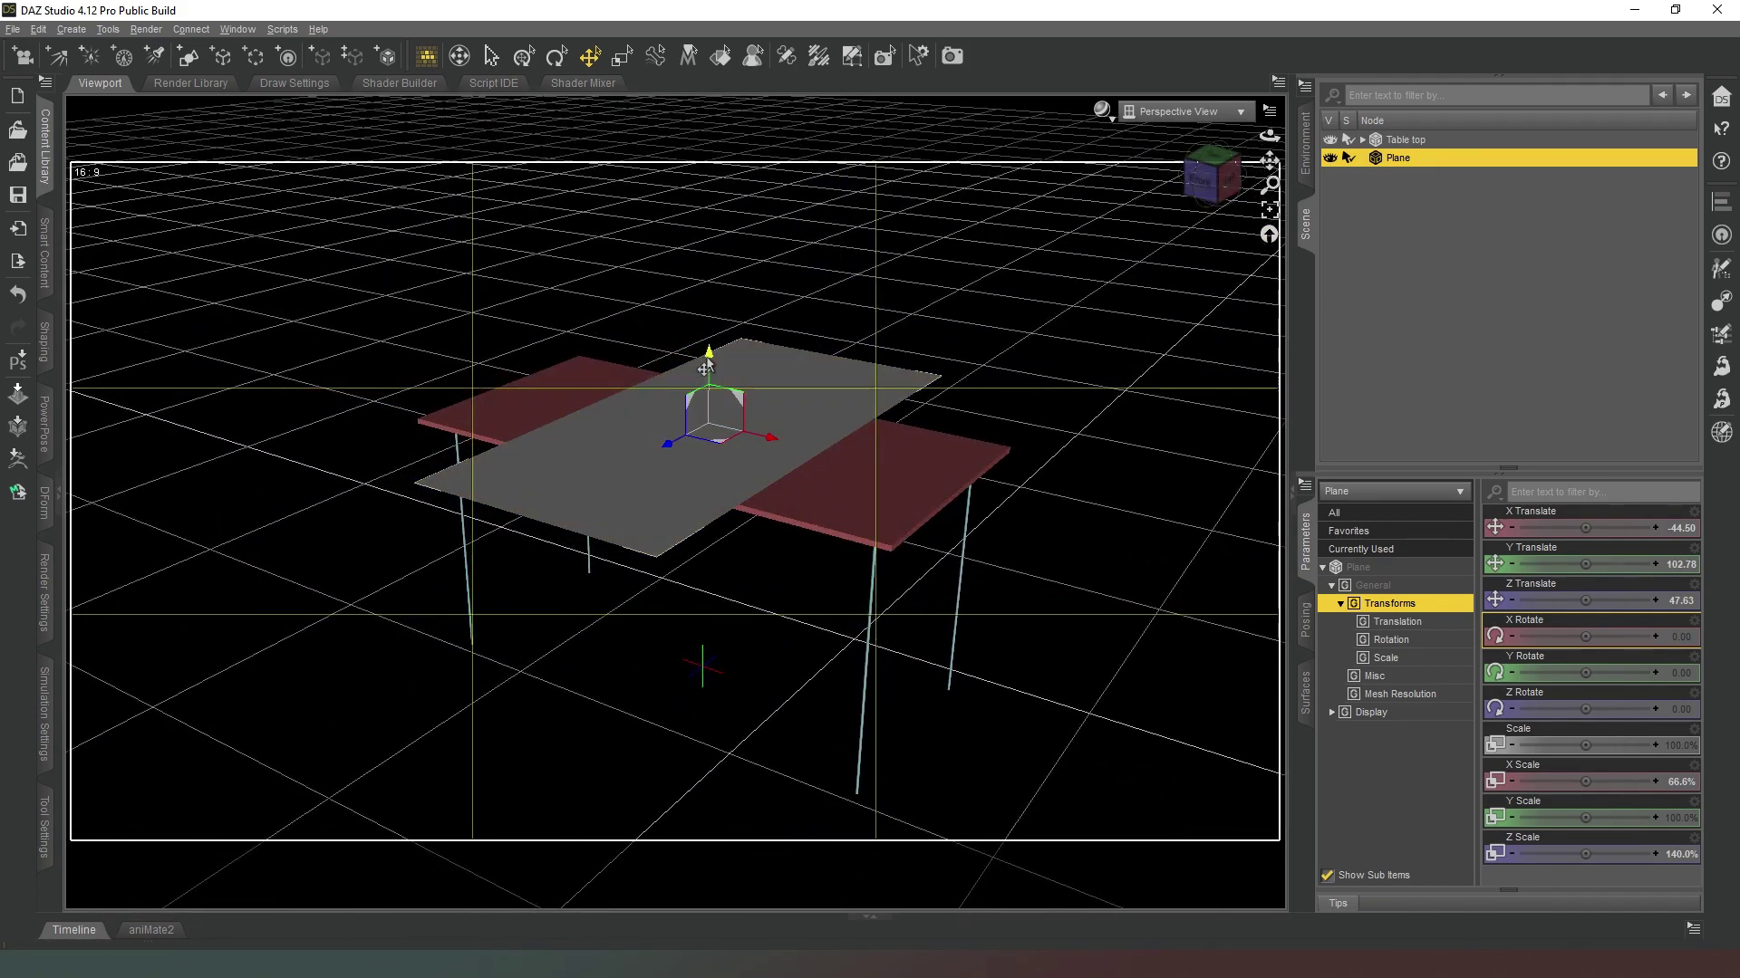
pyautogui.moveTo(706, 366); pyautogui.dragTo(708, 335)
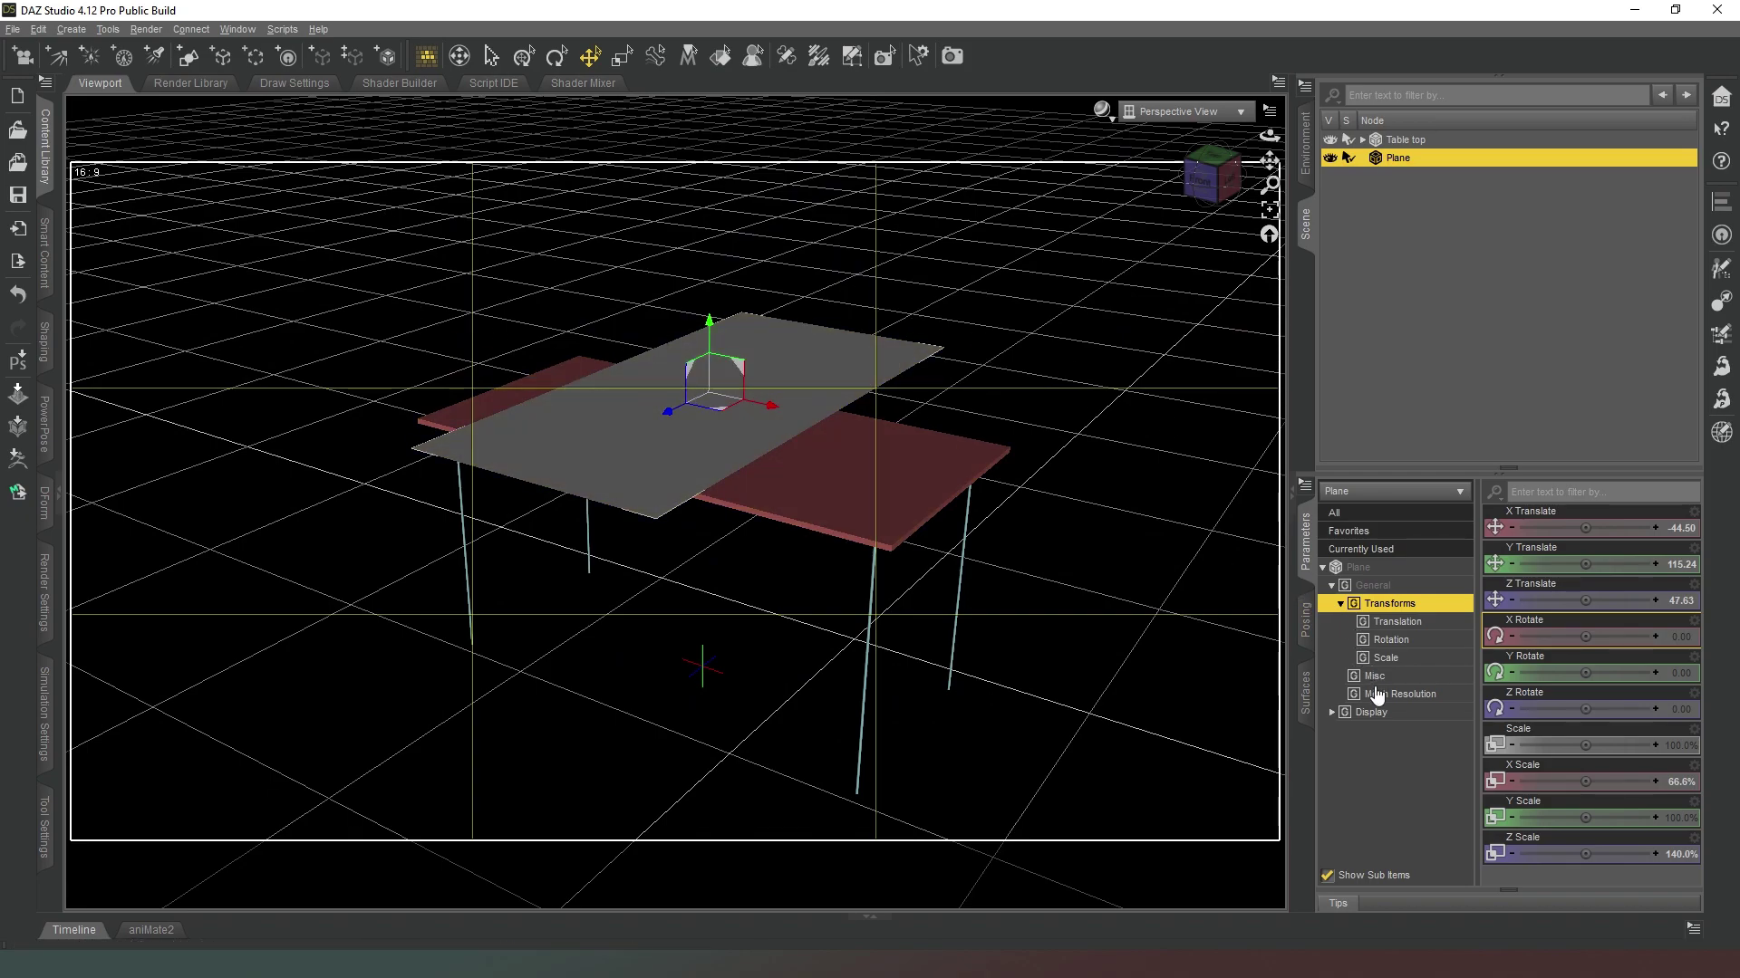
# Step: Set the Plane's Default > Base surface colour to pale yellow-green (0.82, 1.00, 0.25)
pyautogui.click(1306, 693)
pyautogui.click(1362, 583)
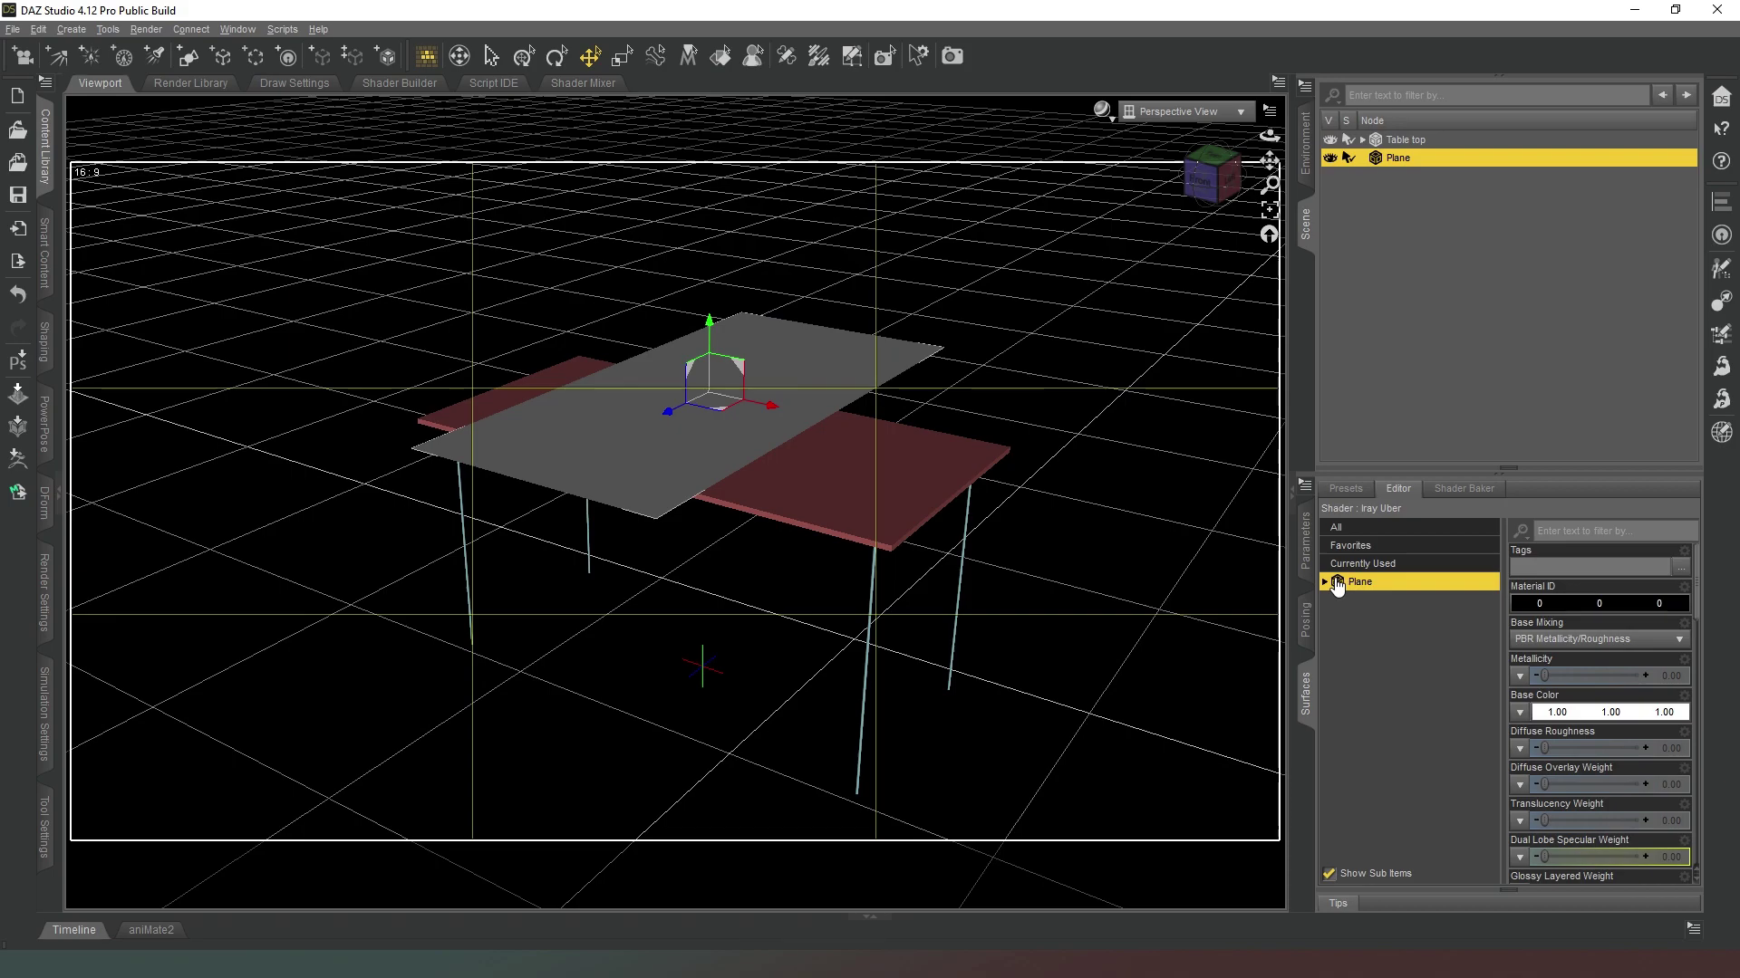
pyautogui.click(1325, 582)
pyautogui.click(1333, 600)
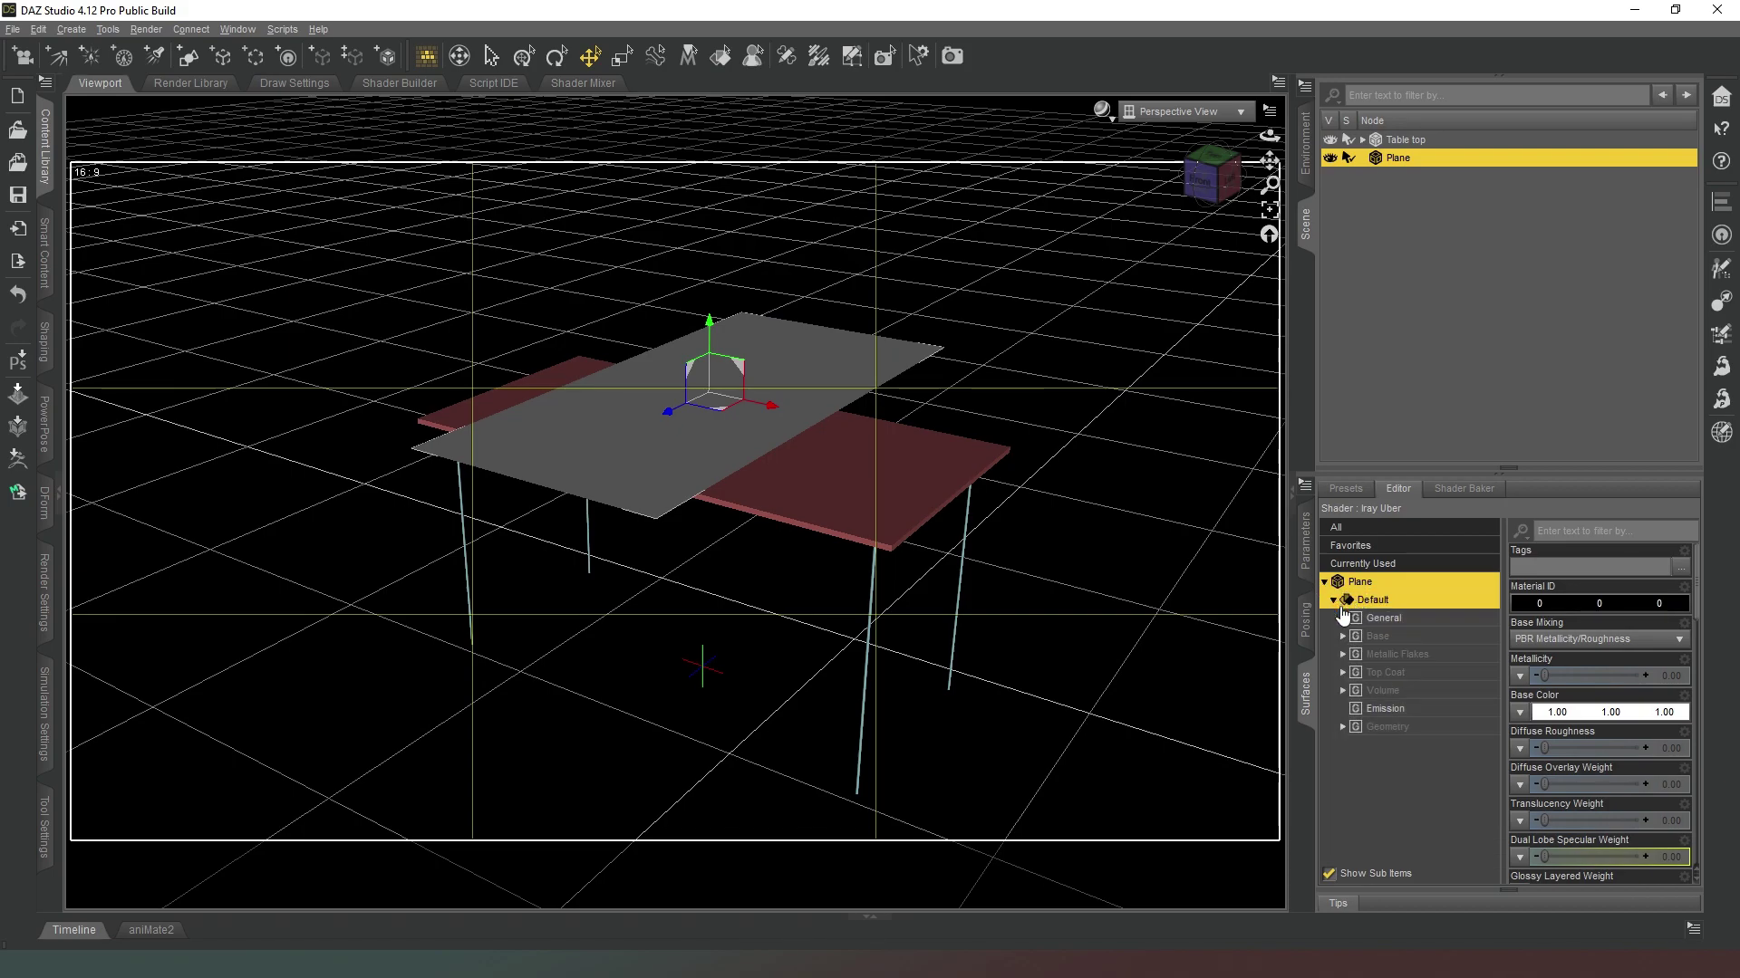
pyautogui.click(1386, 712)
pyautogui.click(1401, 620)
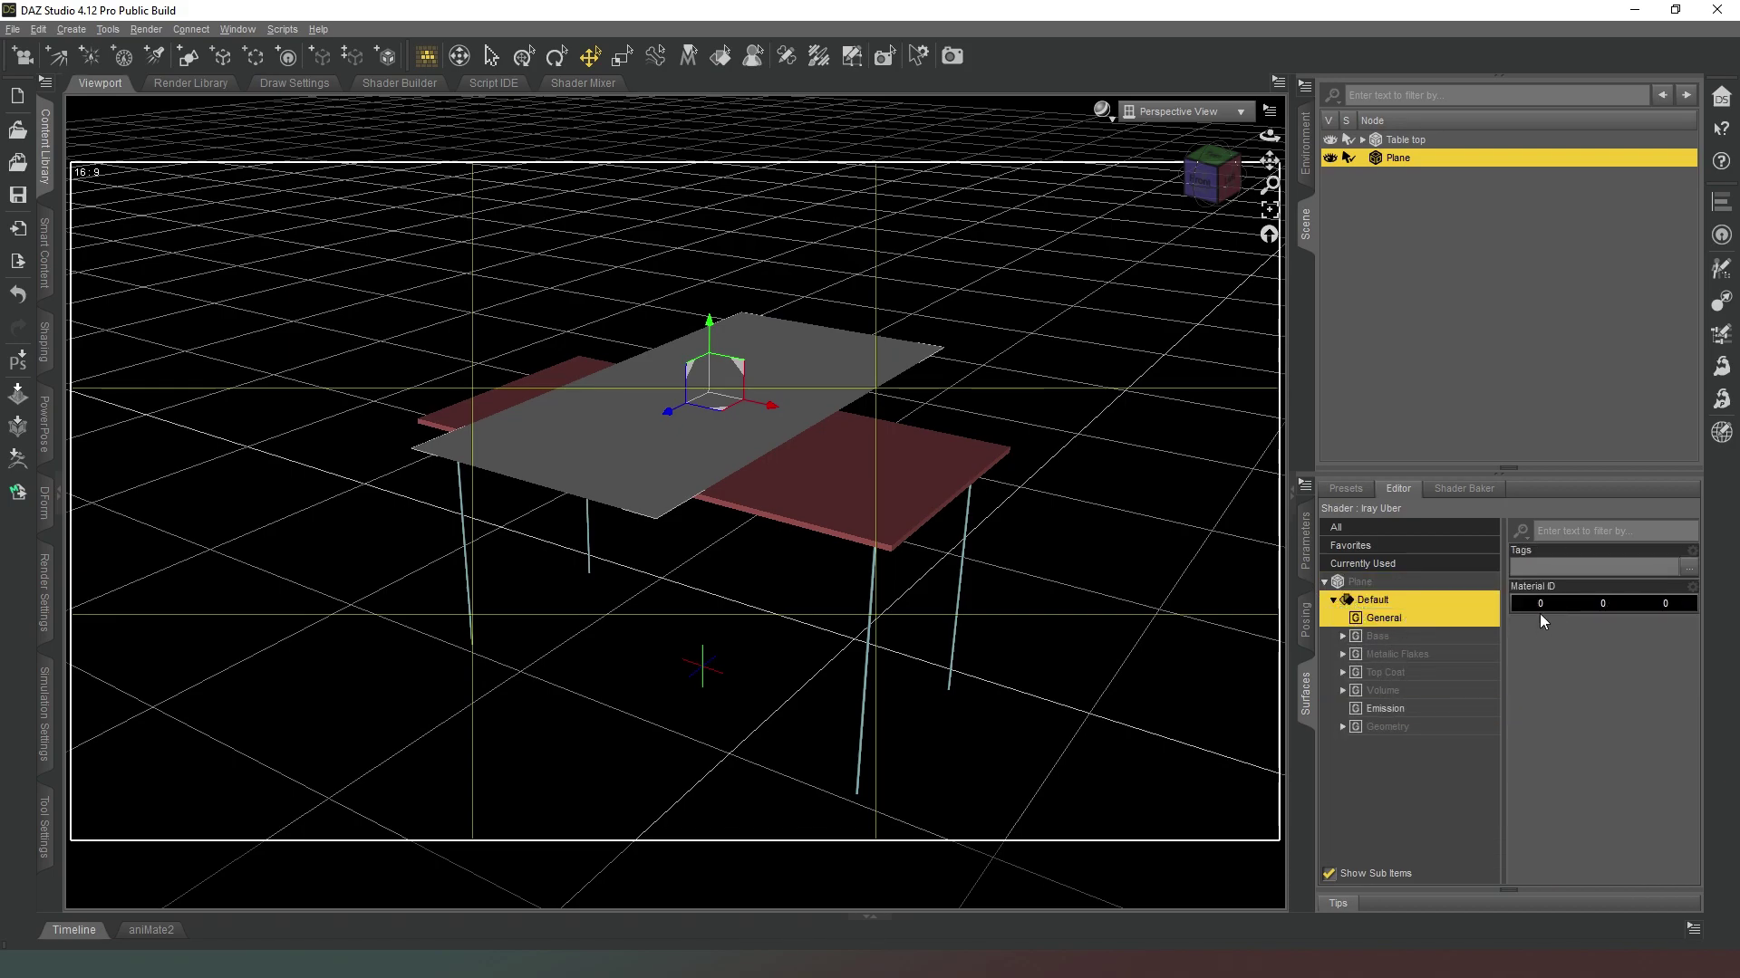
pyautogui.click(1413, 636)
pyautogui.click(1584, 639)
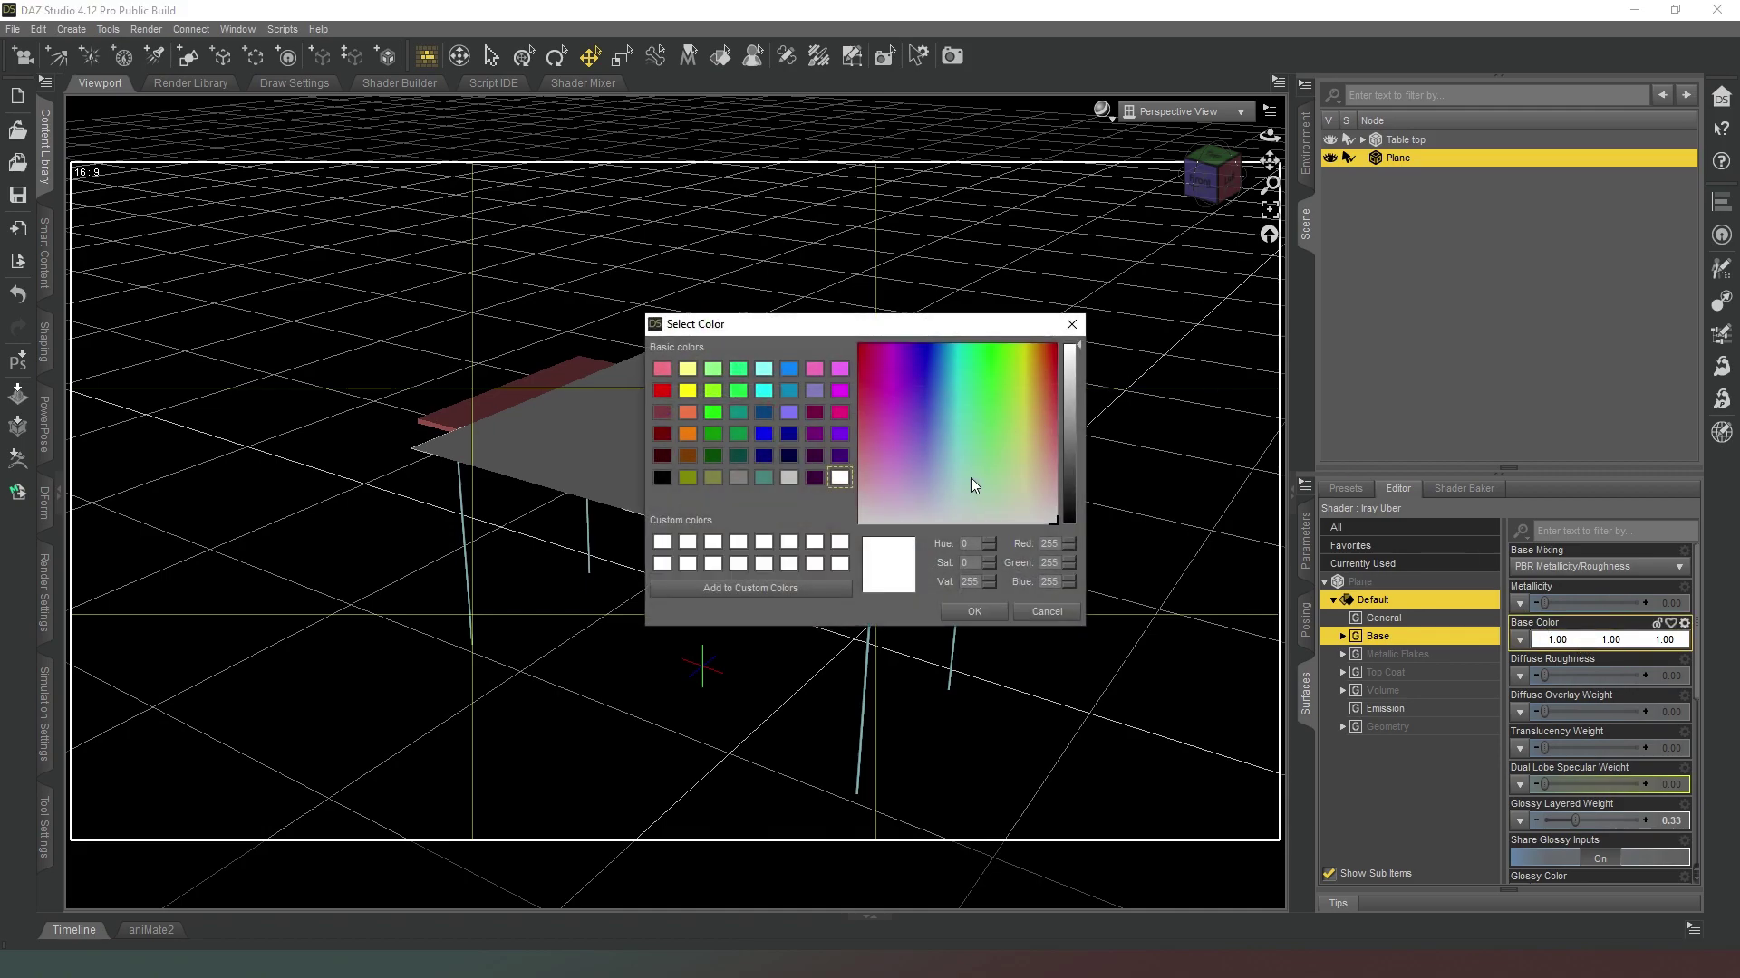
pyautogui.moveTo(1020, 460); pyautogui.dragTo(1013, 446)
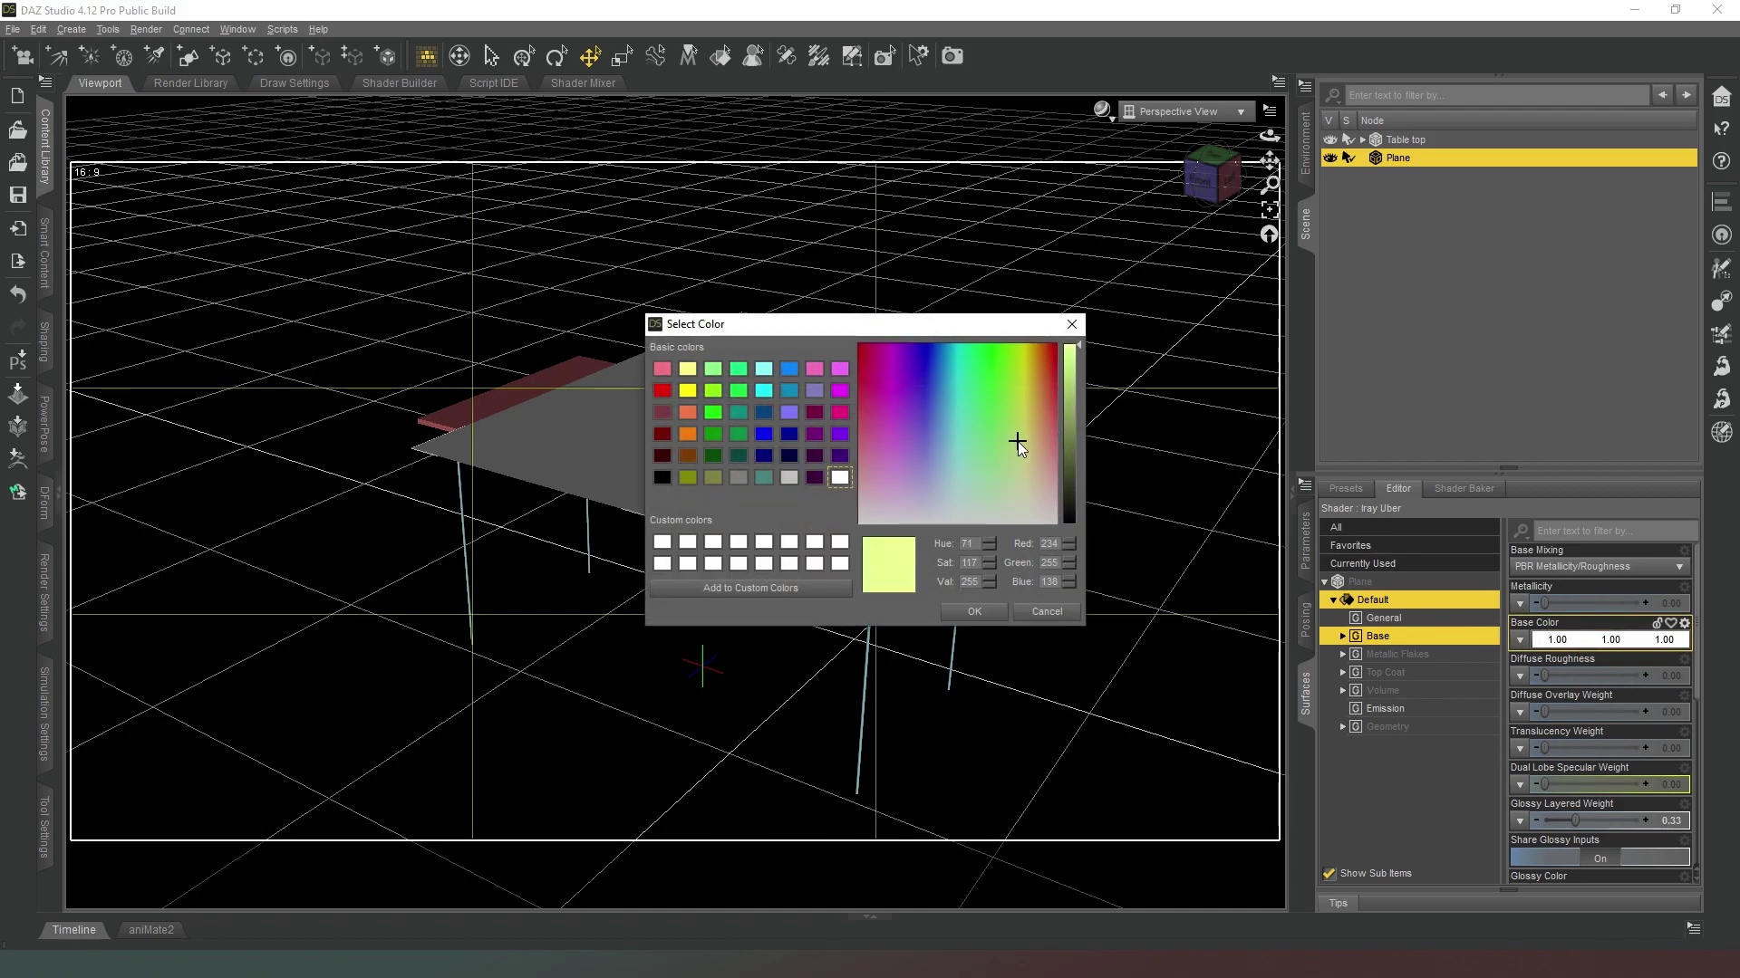
pyautogui.click(974, 612)
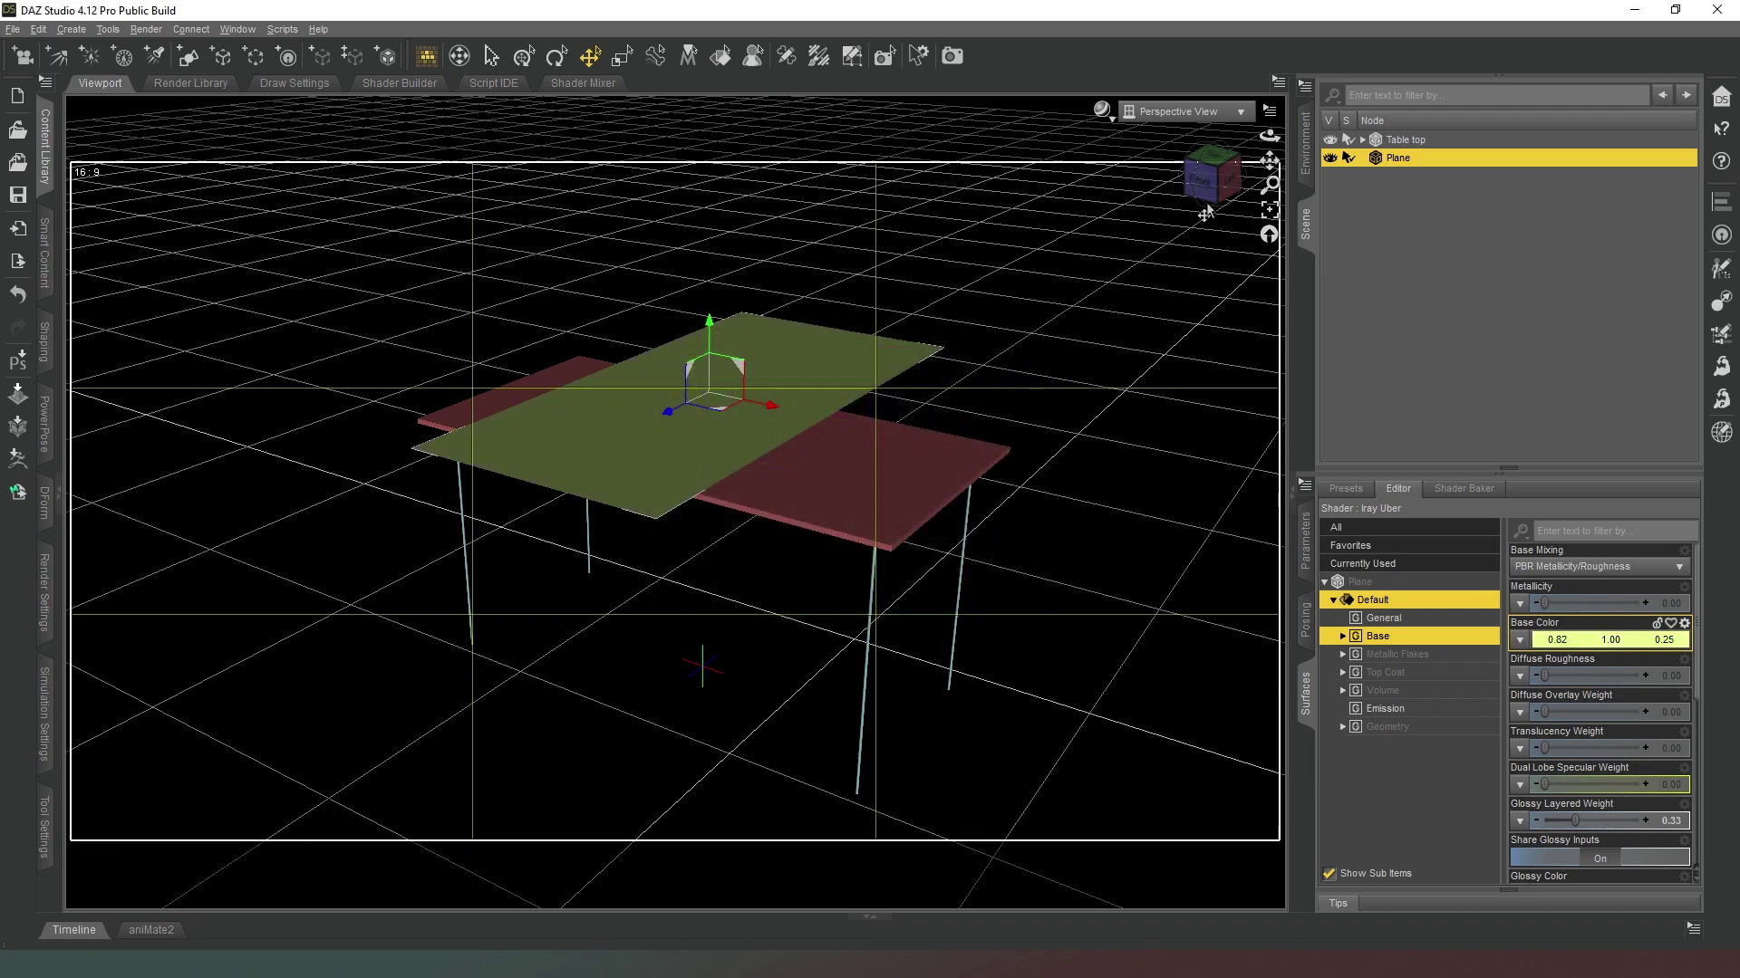
pyautogui.moveTo(1205, 186); pyautogui.dragTo(973, 172)
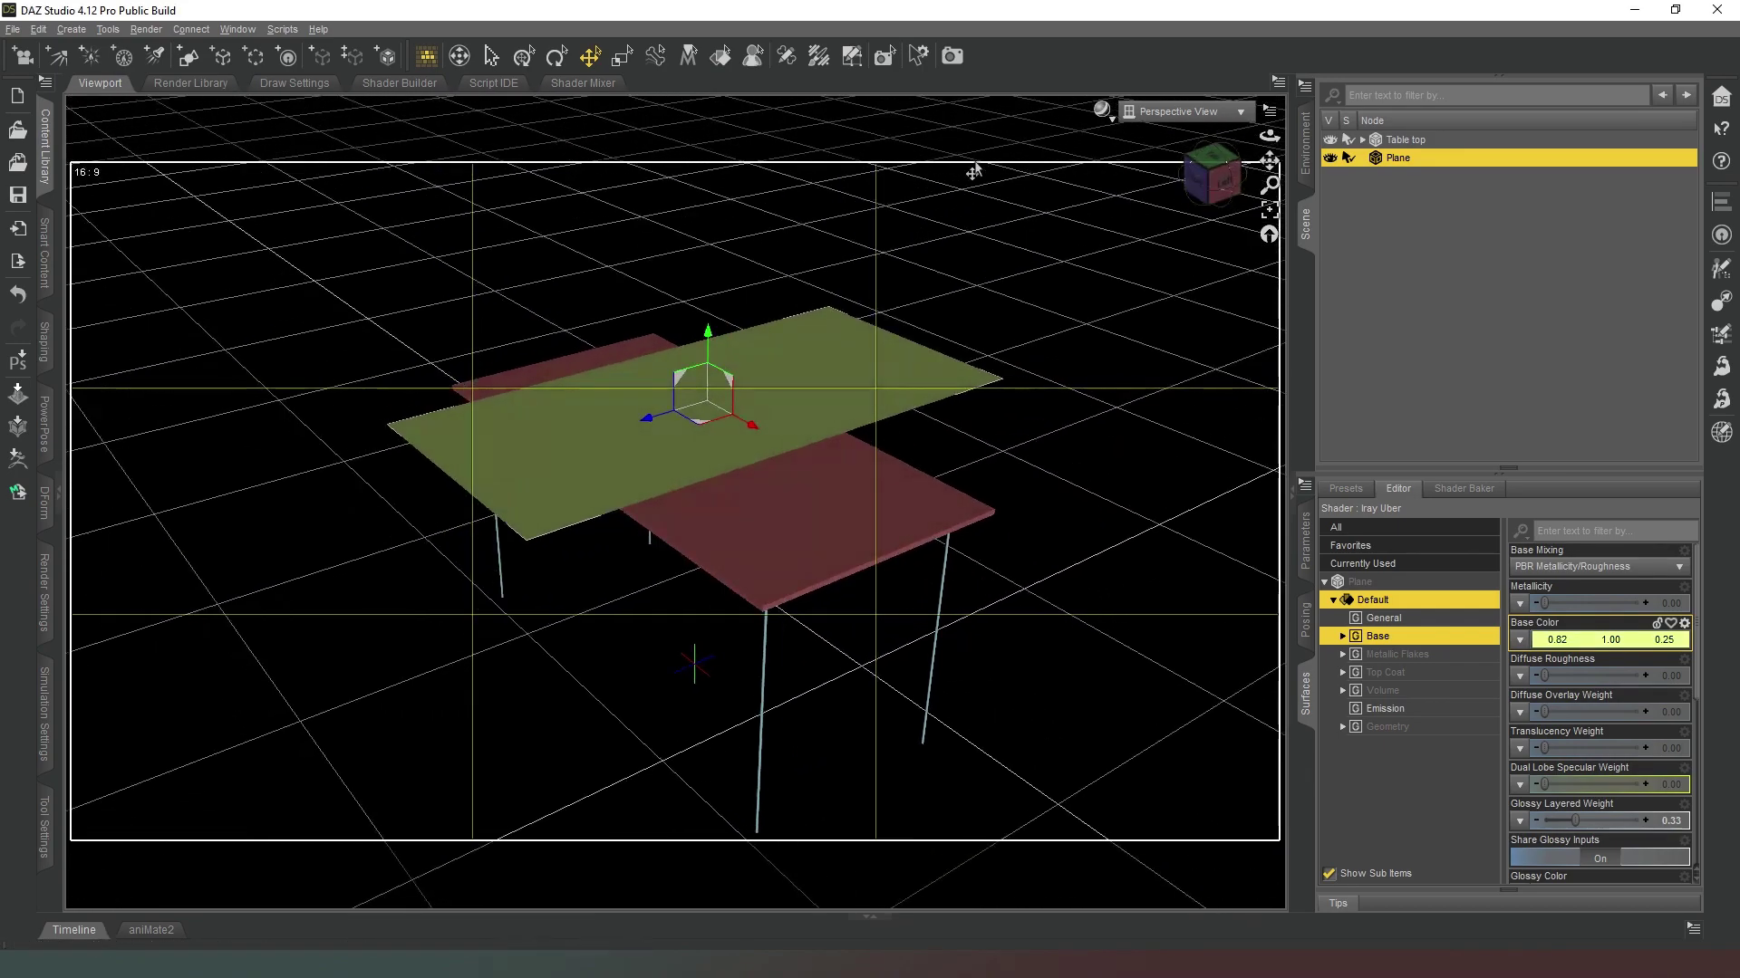
# Step: Add a dForce Dynamic Surface modifier to the plane and run the simulation
pyautogui.click(40, 29)
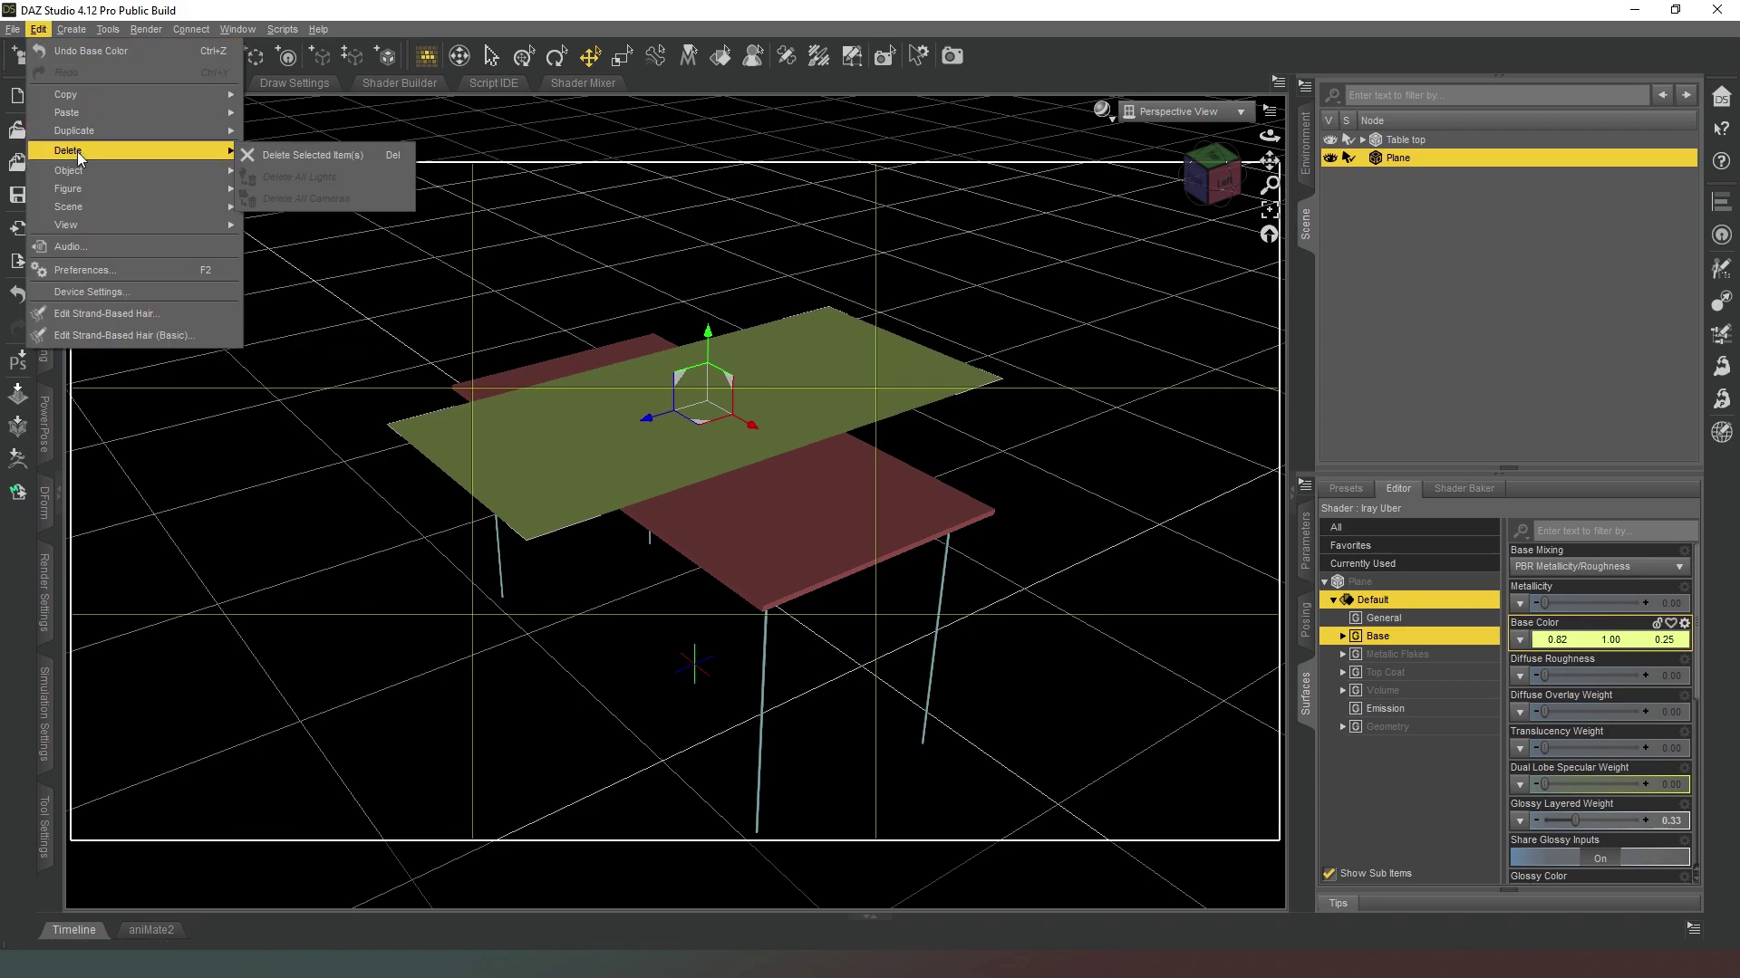
pyautogui.moveTo(89, 168)
pyautogui.moveTo(367, 302)
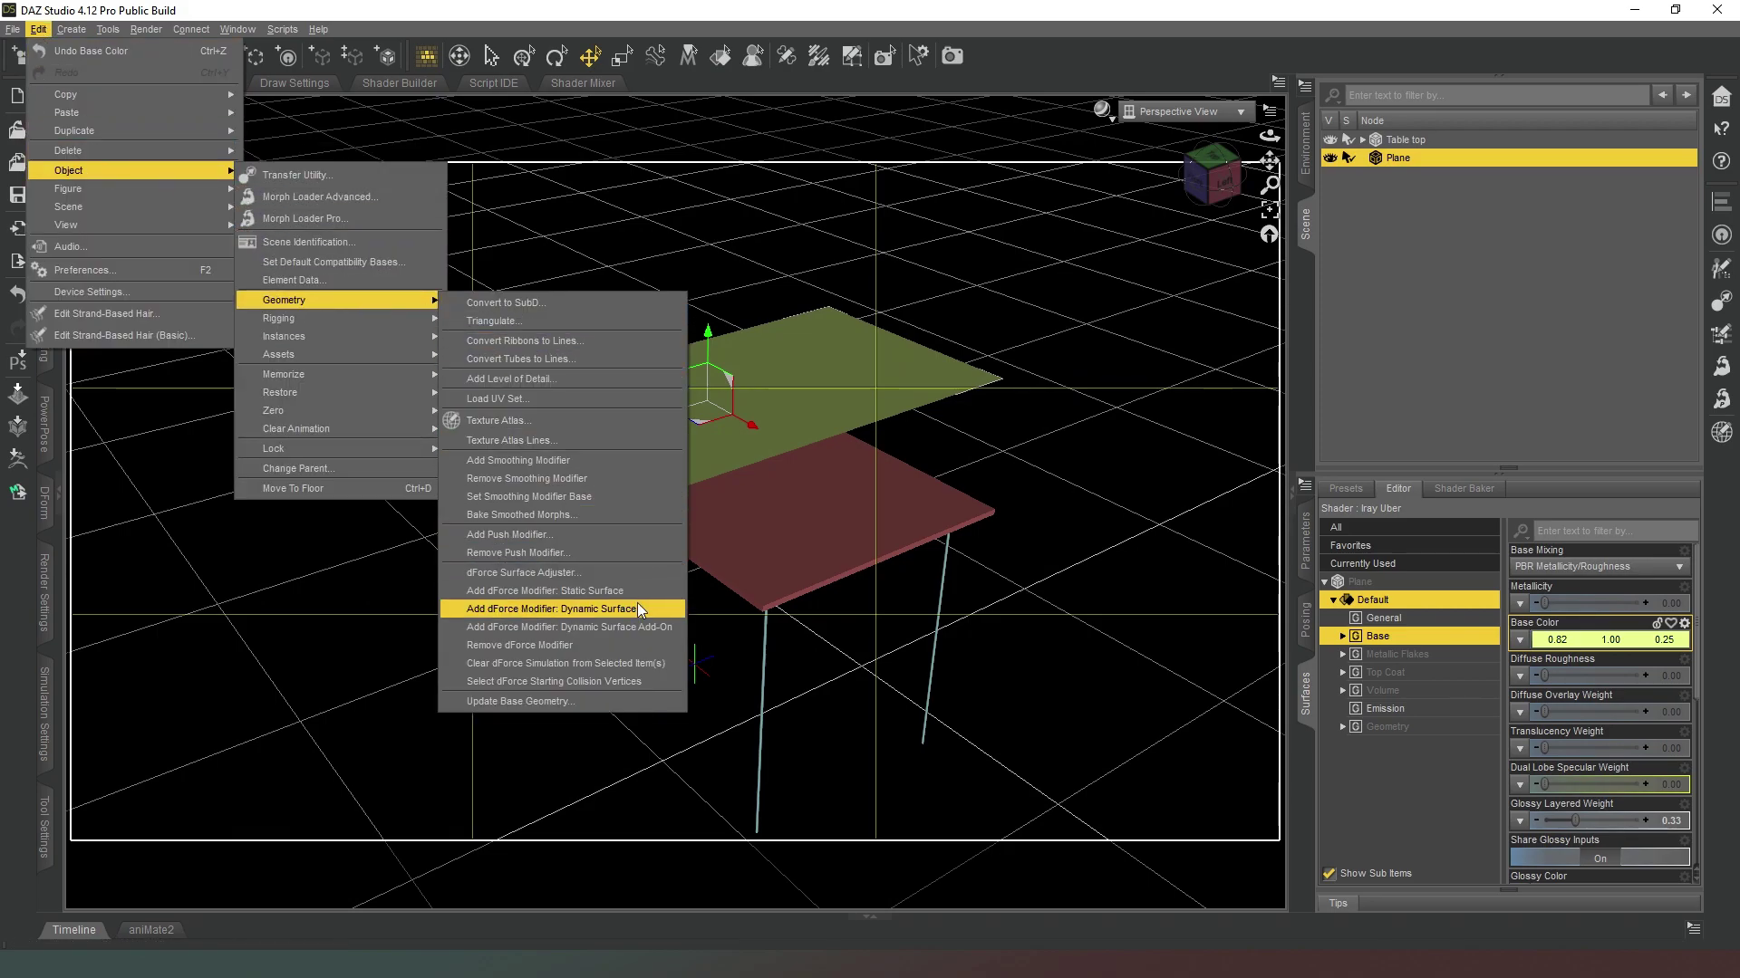
pyautogui.click(638, 609)
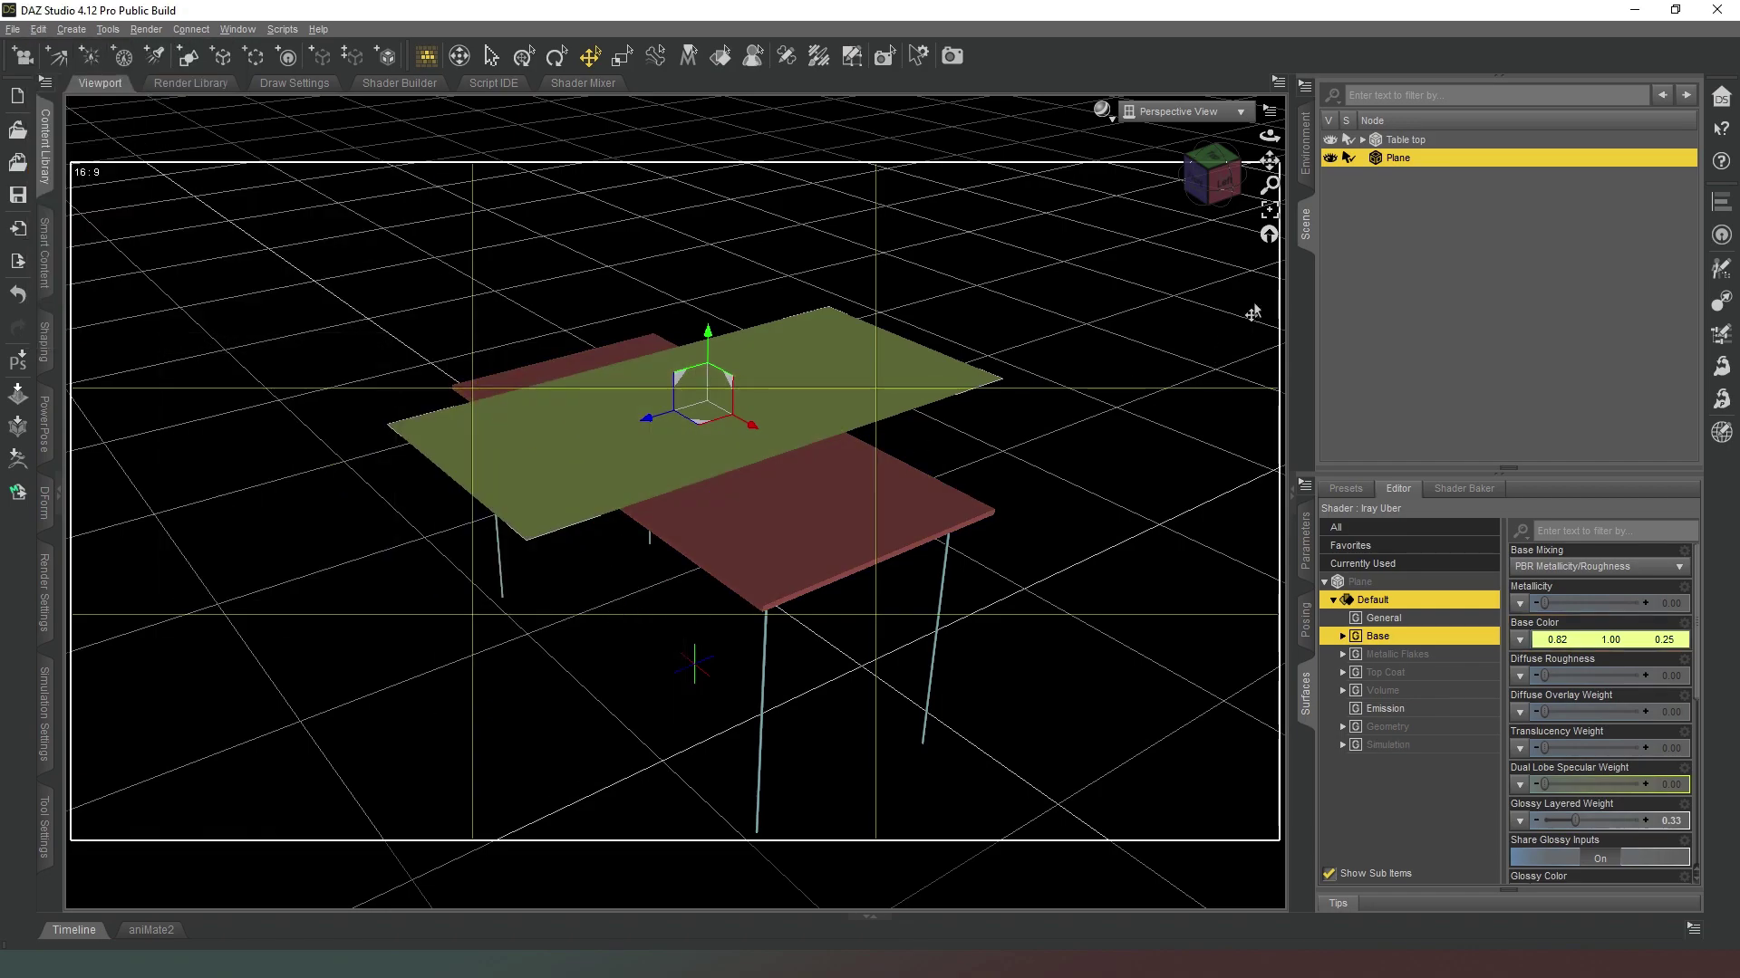
pyautogui.click(46, 698)
pyautogui.click(491, 91)
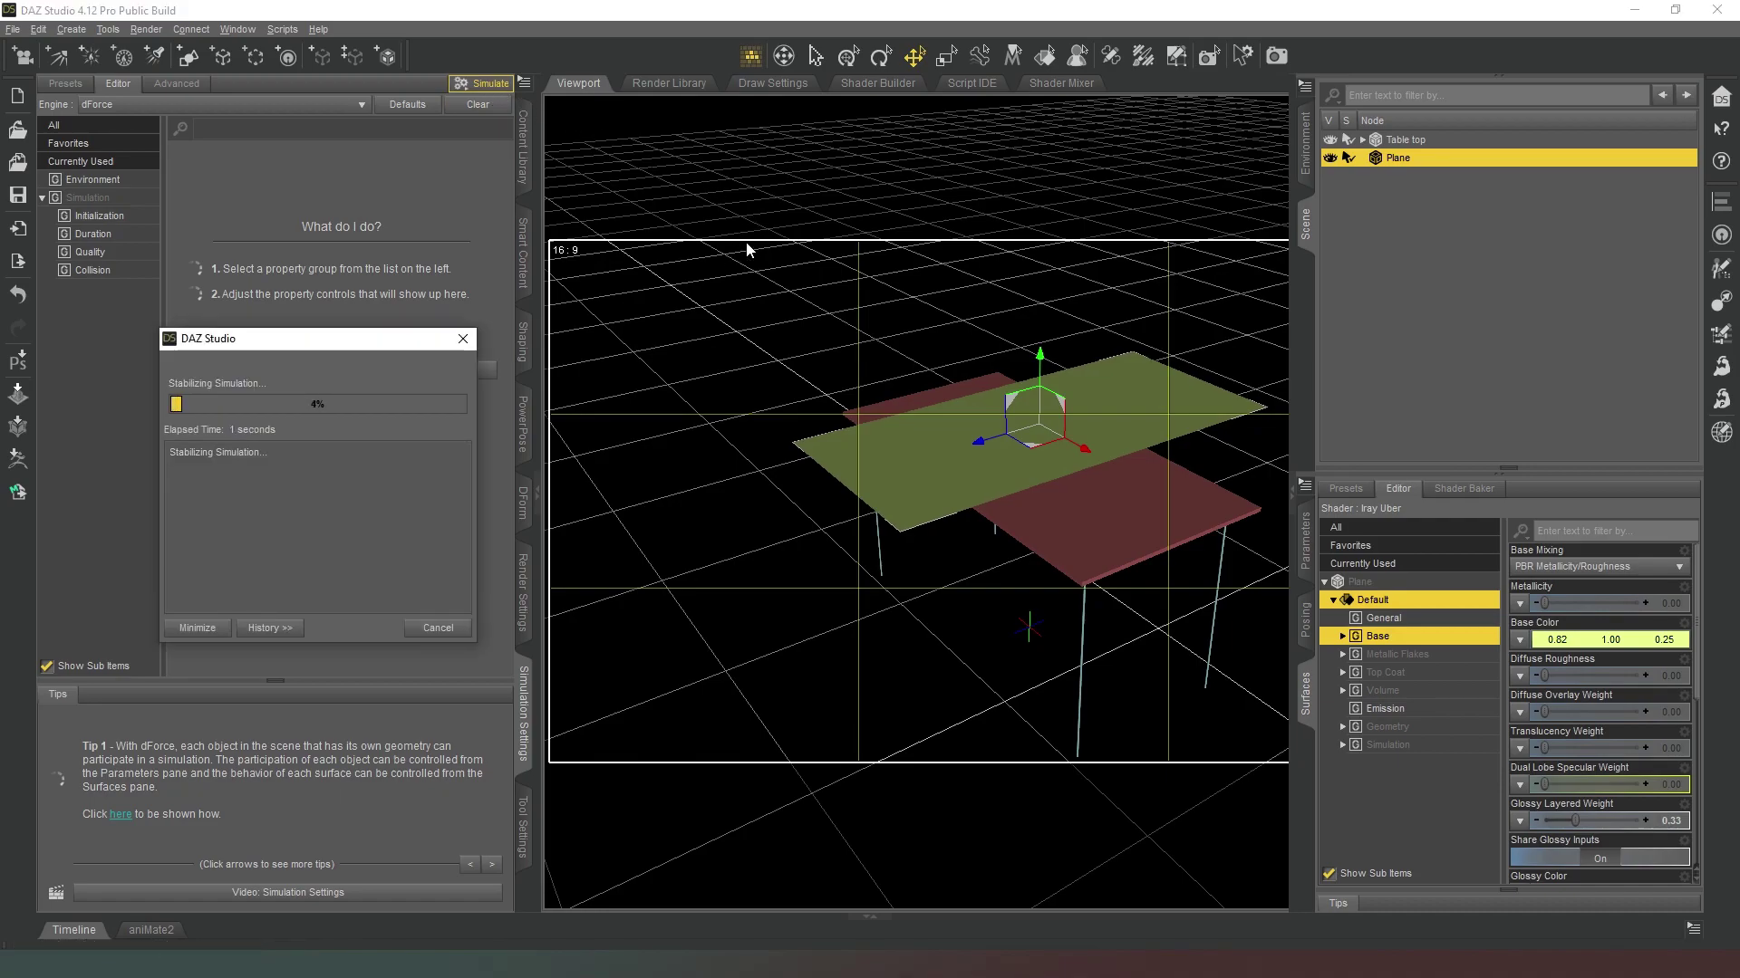
# Step: Widen the viewport and inspect the draped cloth from the left, front and right views
pyautogui.click(1305, 222)
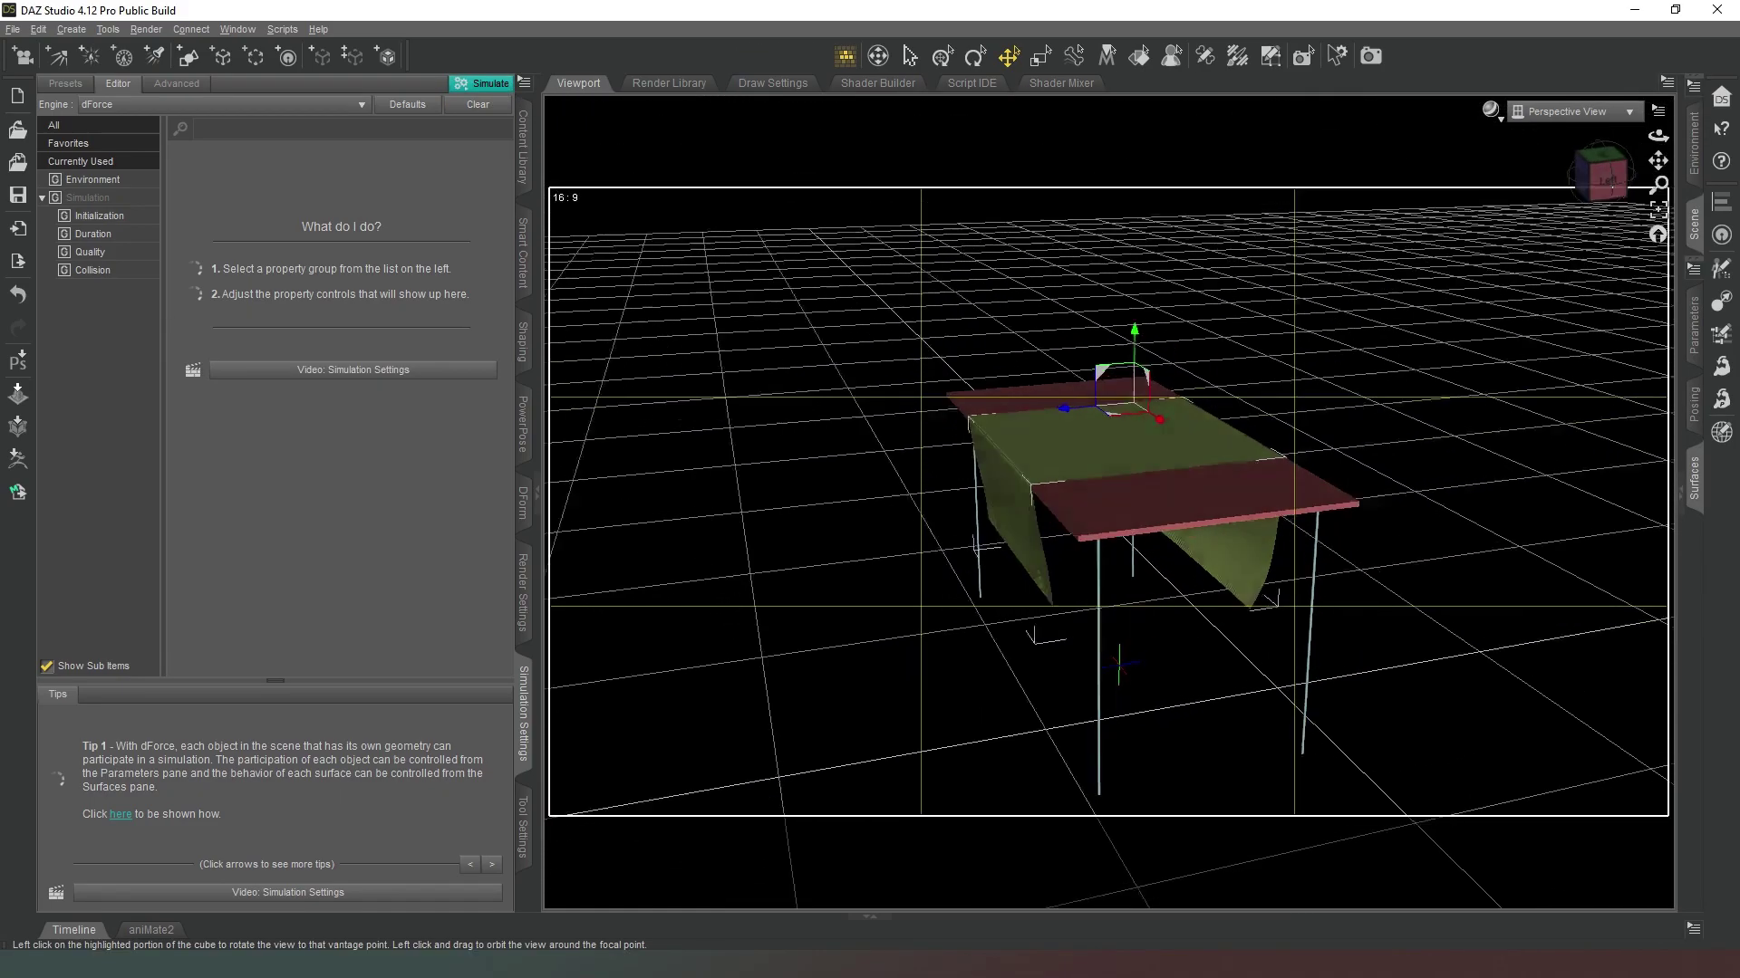
pyautogui.click(1605, 179)
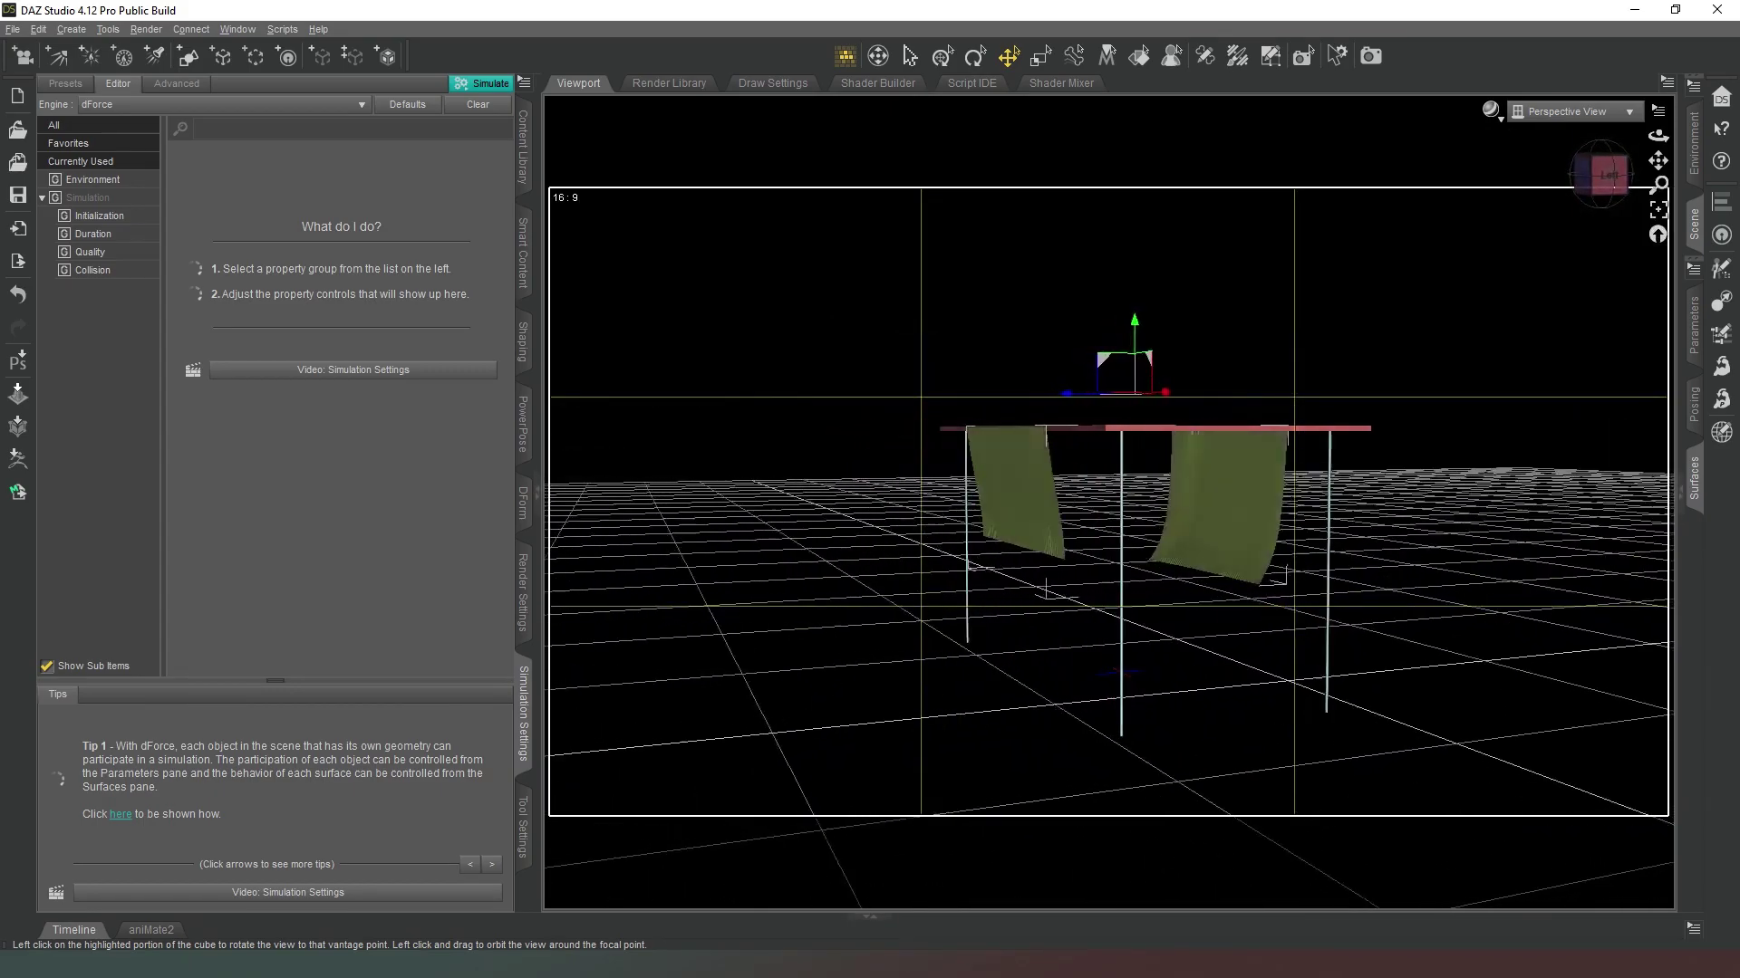
pyautogui.click(1601, 175)
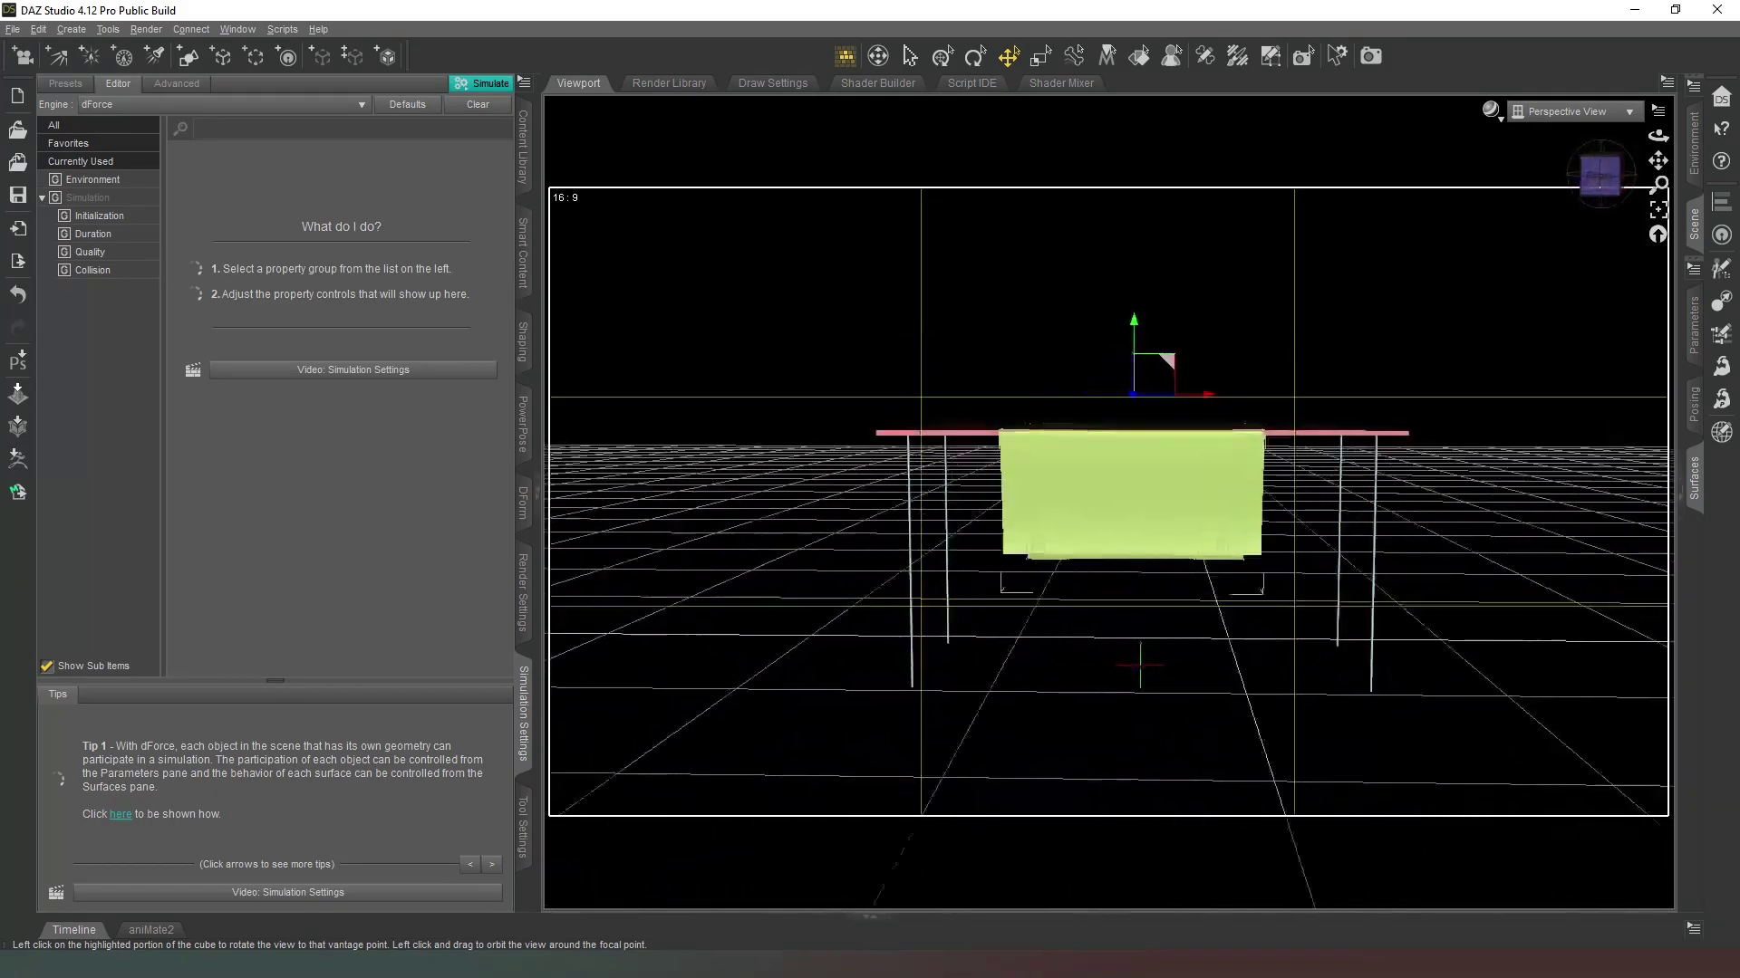
pyautogui.click(1613, 177)
pyautogui.click(1591, 186)
pyautogui.click(1599, 176)
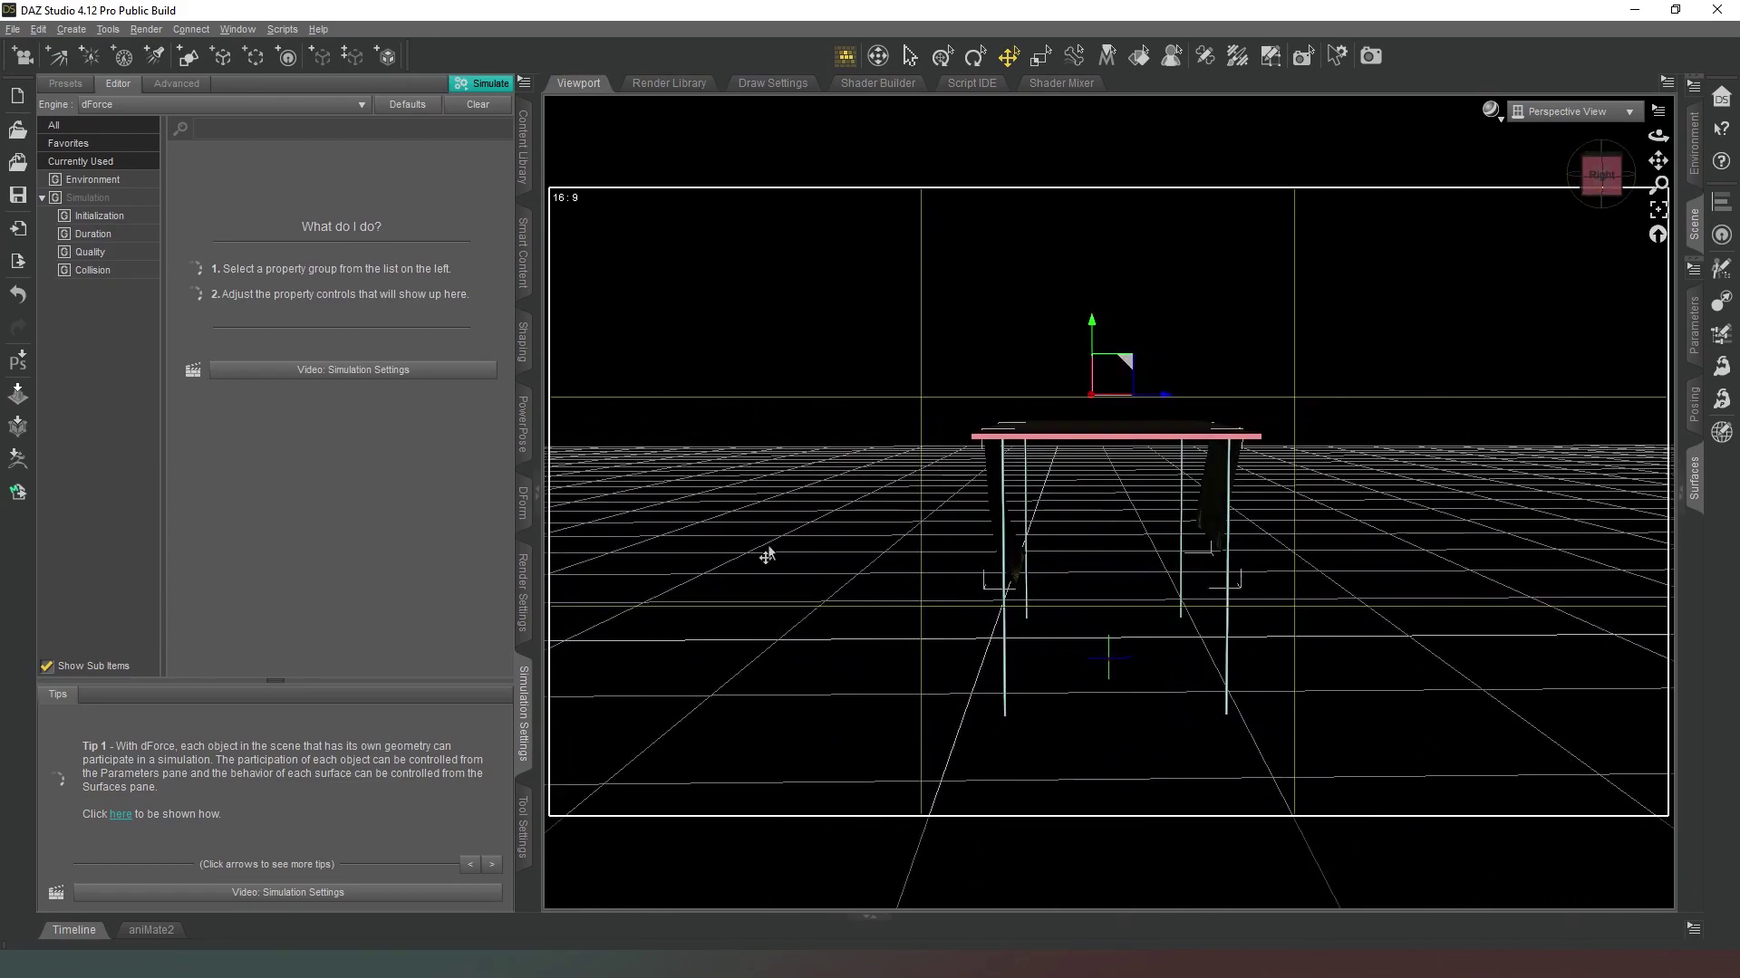
# Step: Set the dForce Gravity to 1.1 in the Environment settings
pyautogui.click(101, 200)
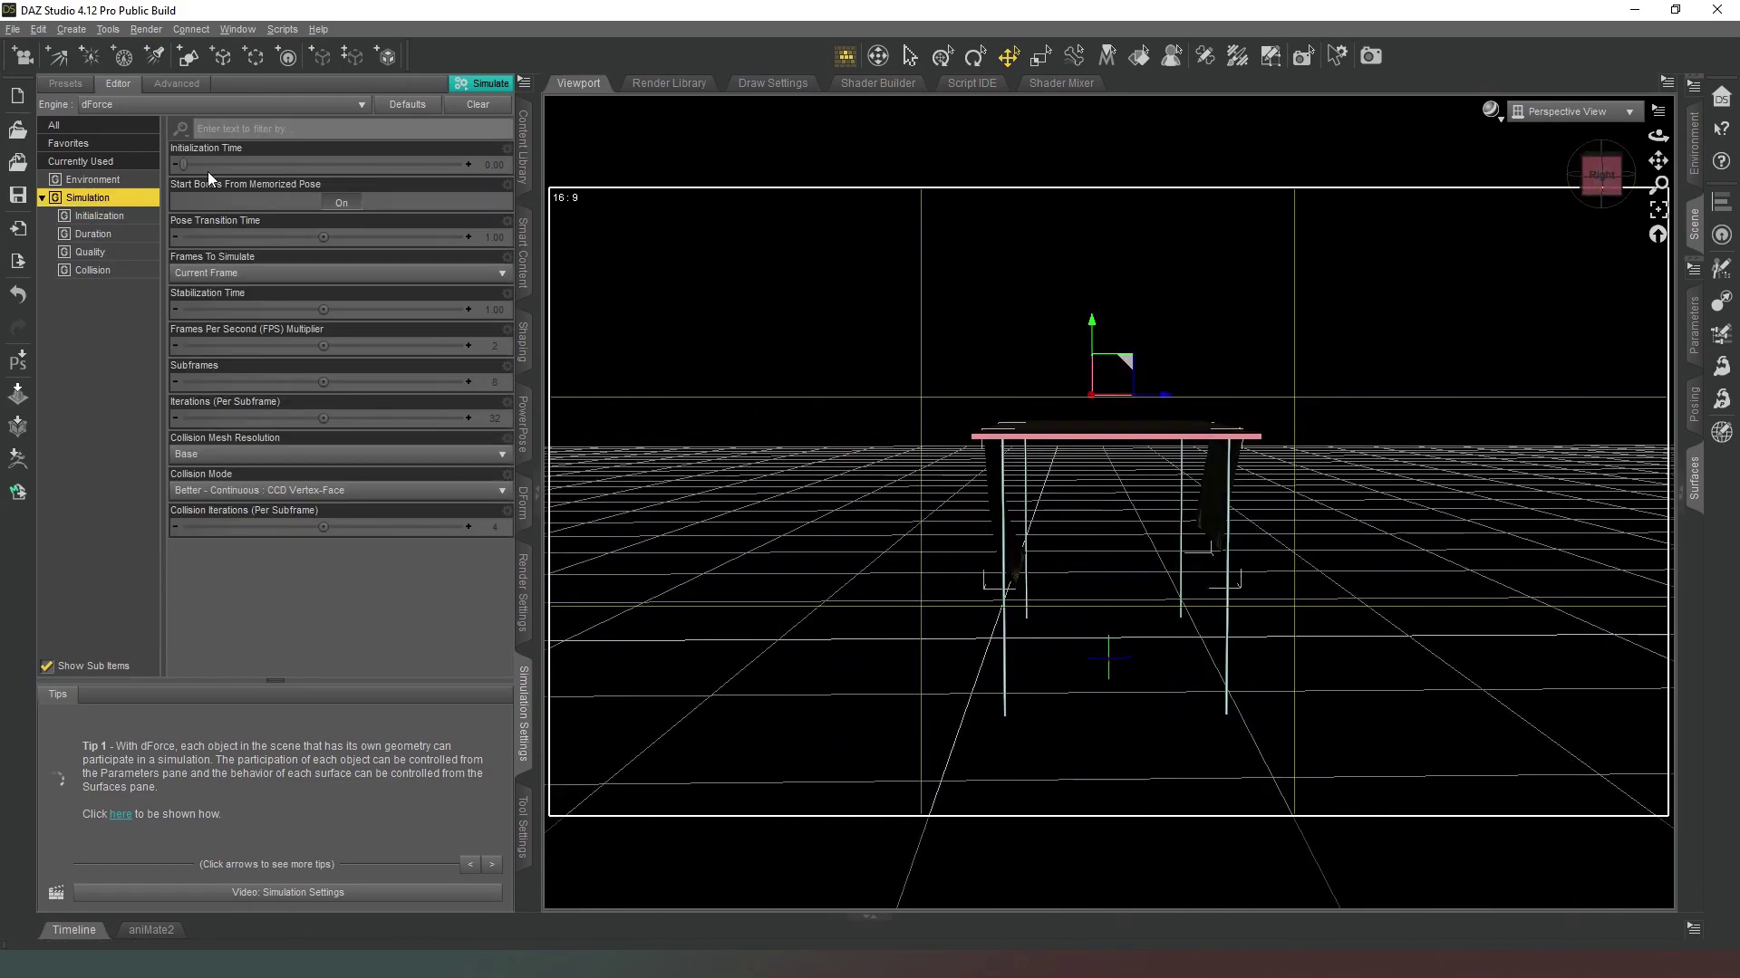
pyautogui.click(104, 181)
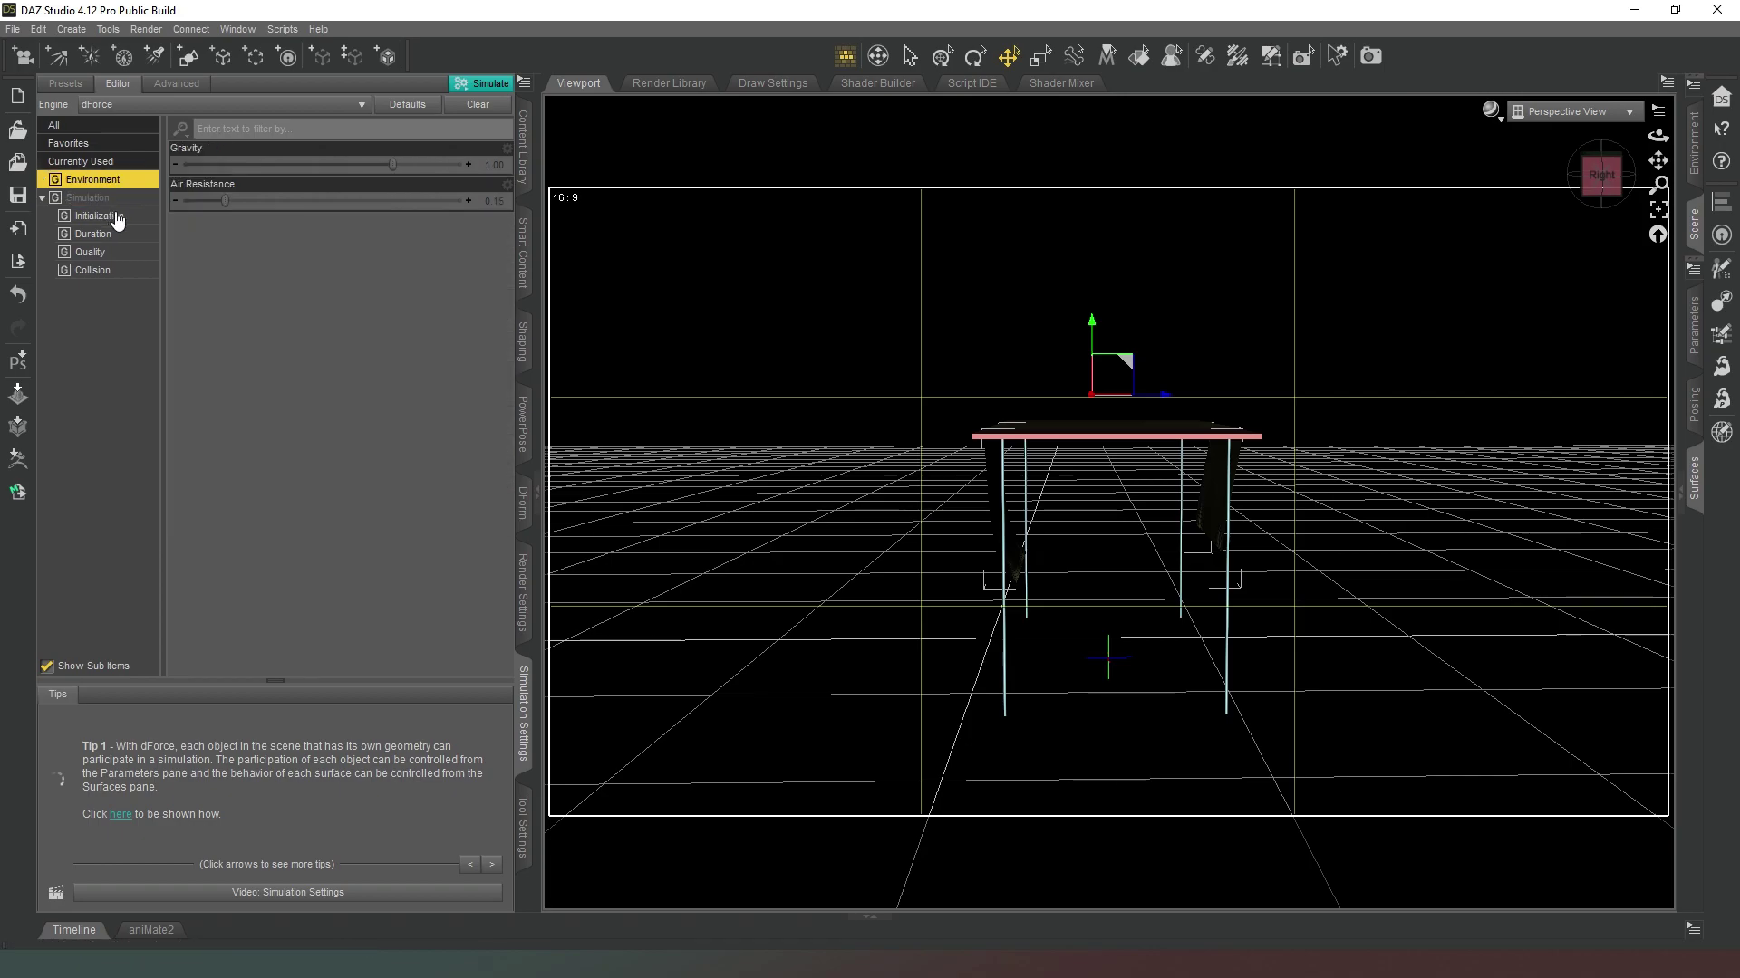
pyautogui.click(492, 165)
pyautogui.write('1.1')
pyautogui.press('Return')
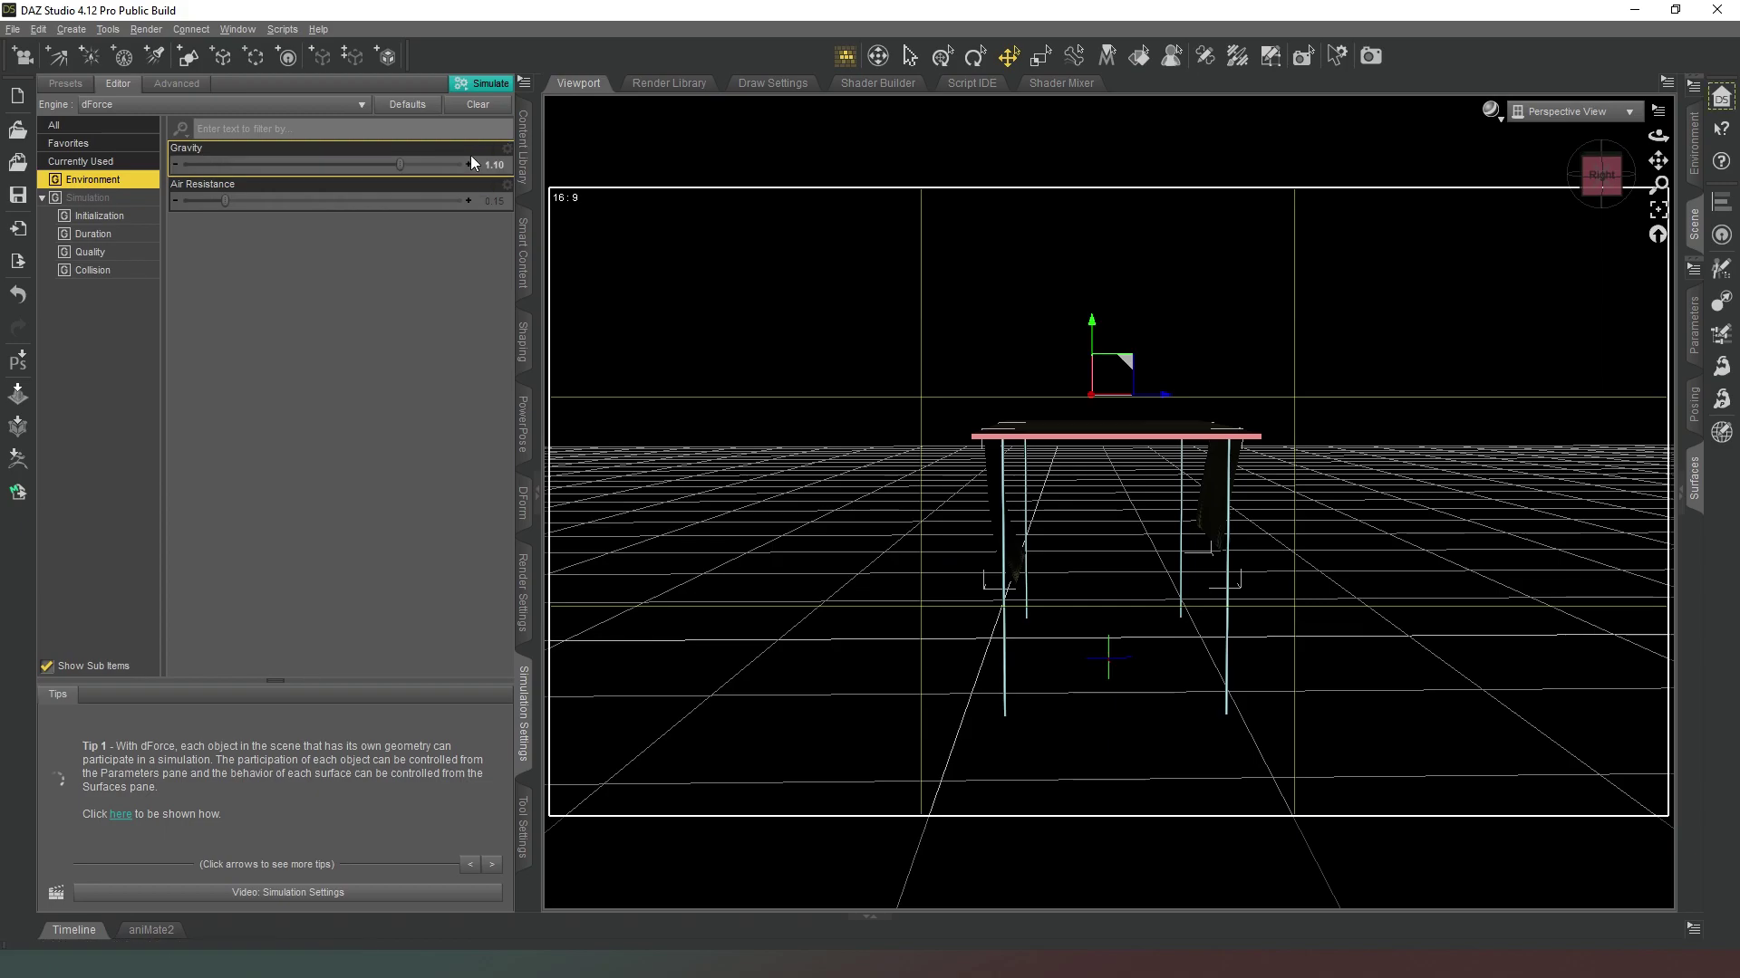
# Step: Set the Stabilization Time to 3 in the Duration settings
pyautogui.click(95, 217)
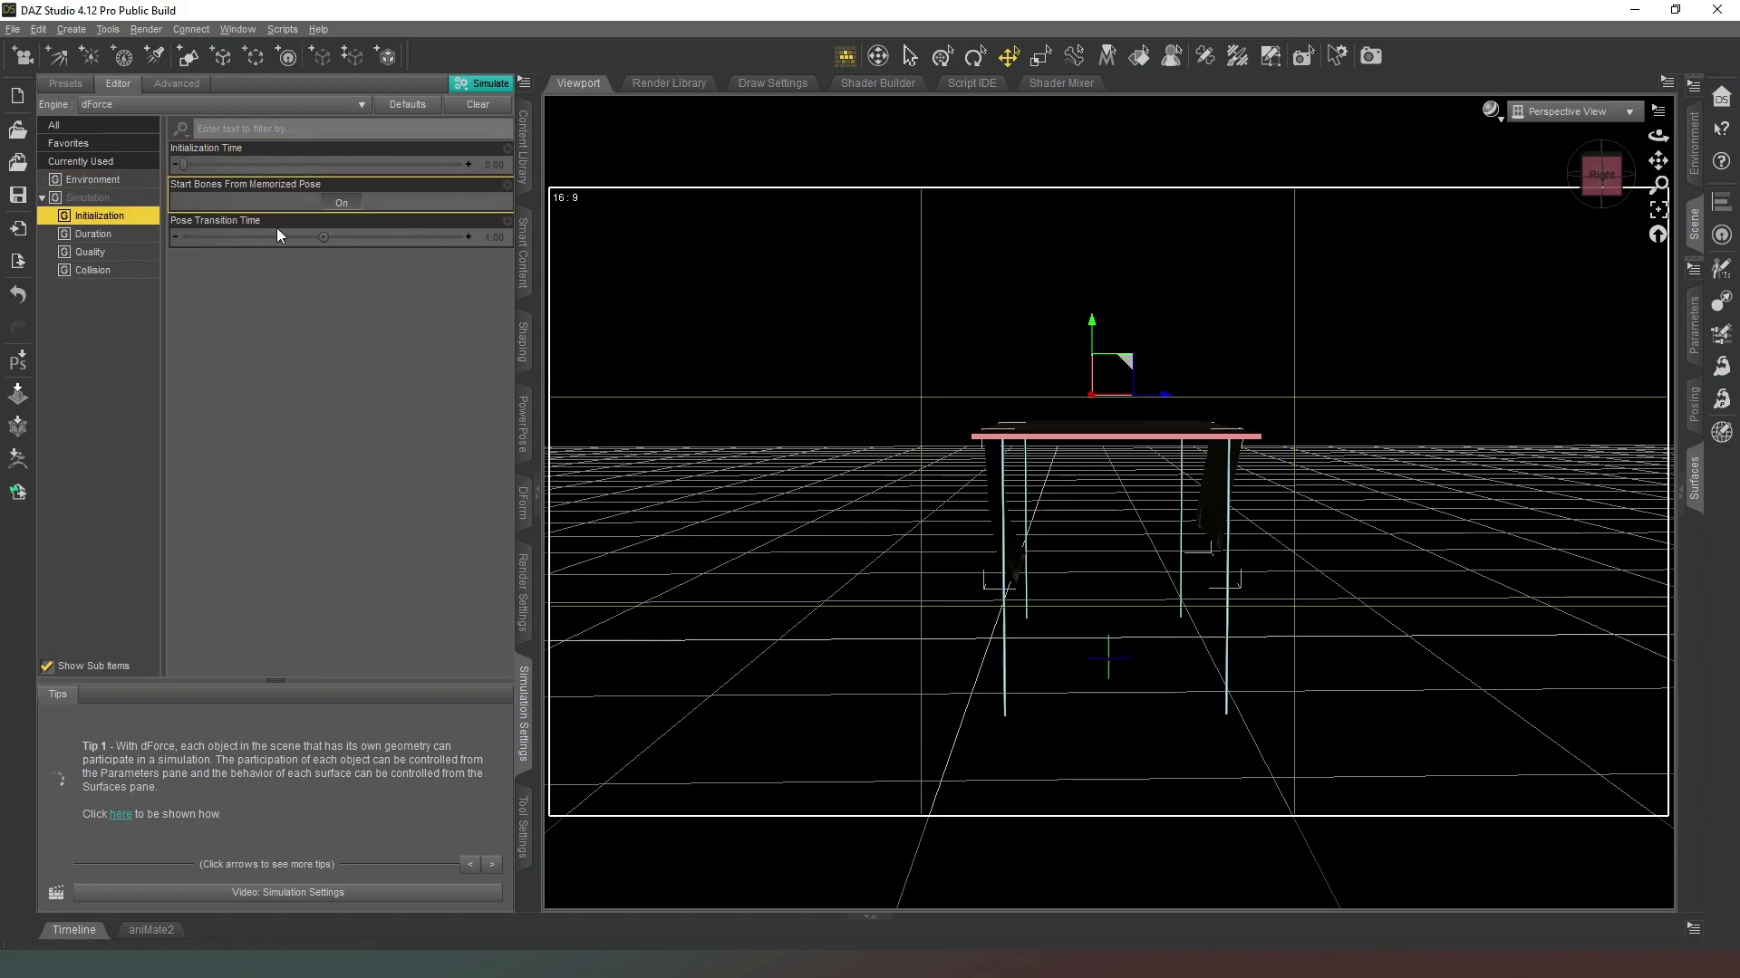
pyautogui.click(129, 237)
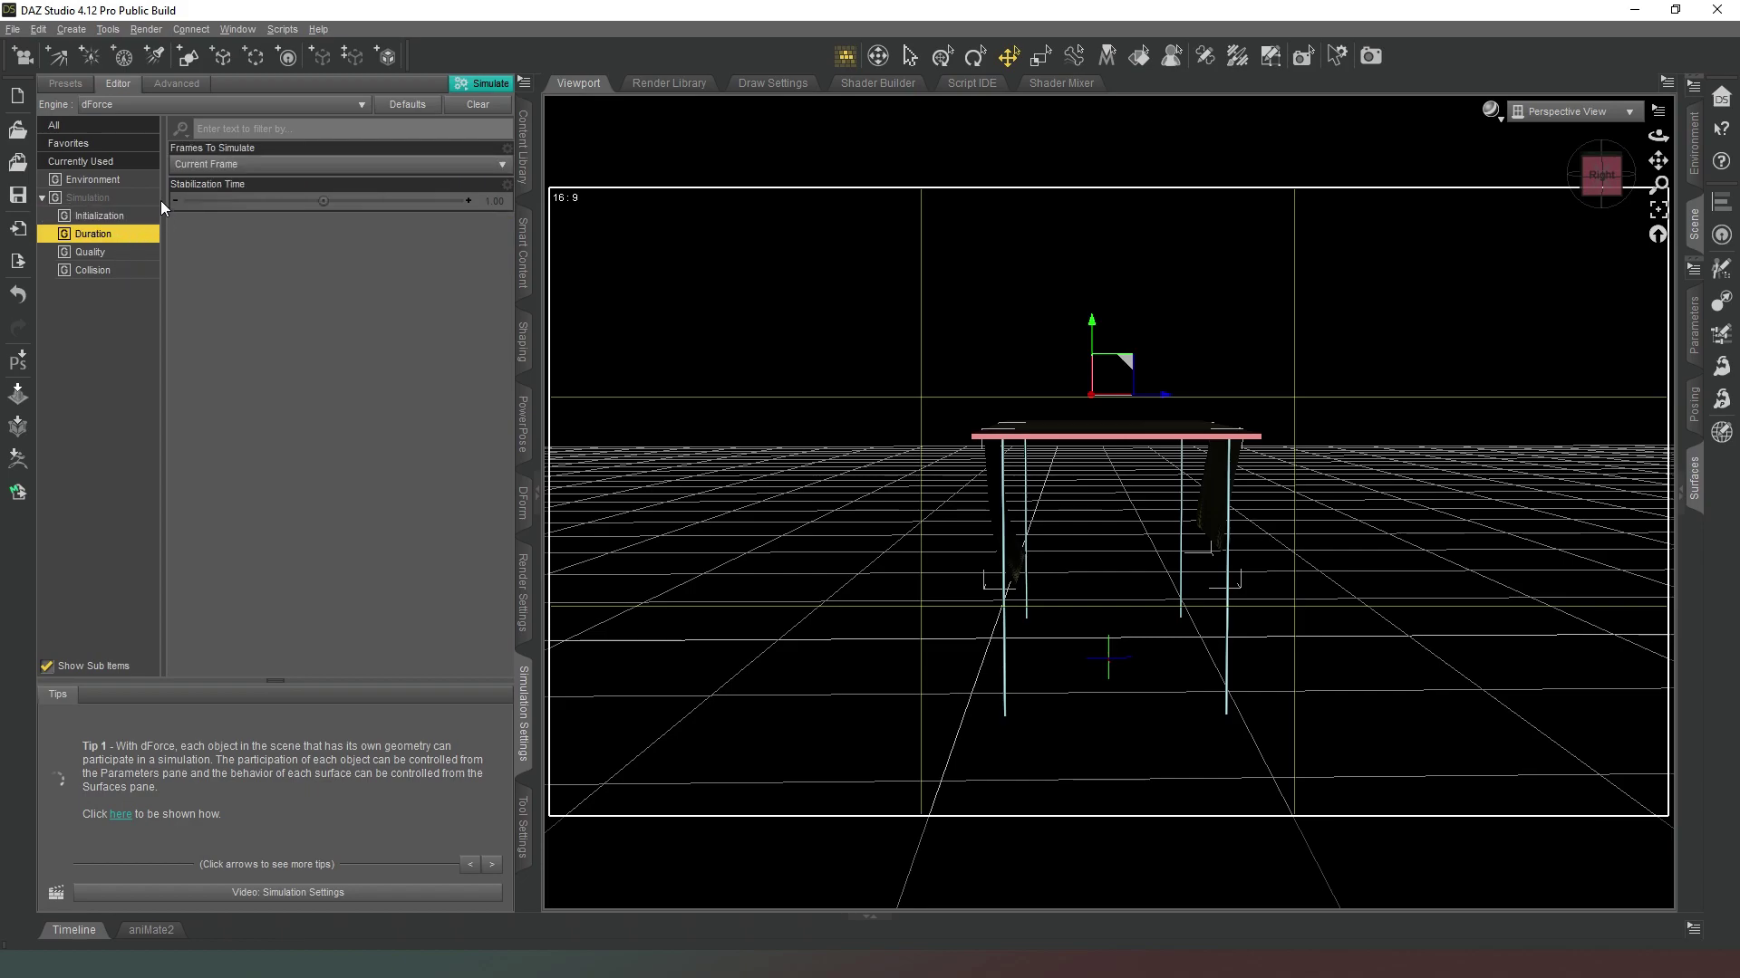
pyautogui.click(495, 207)
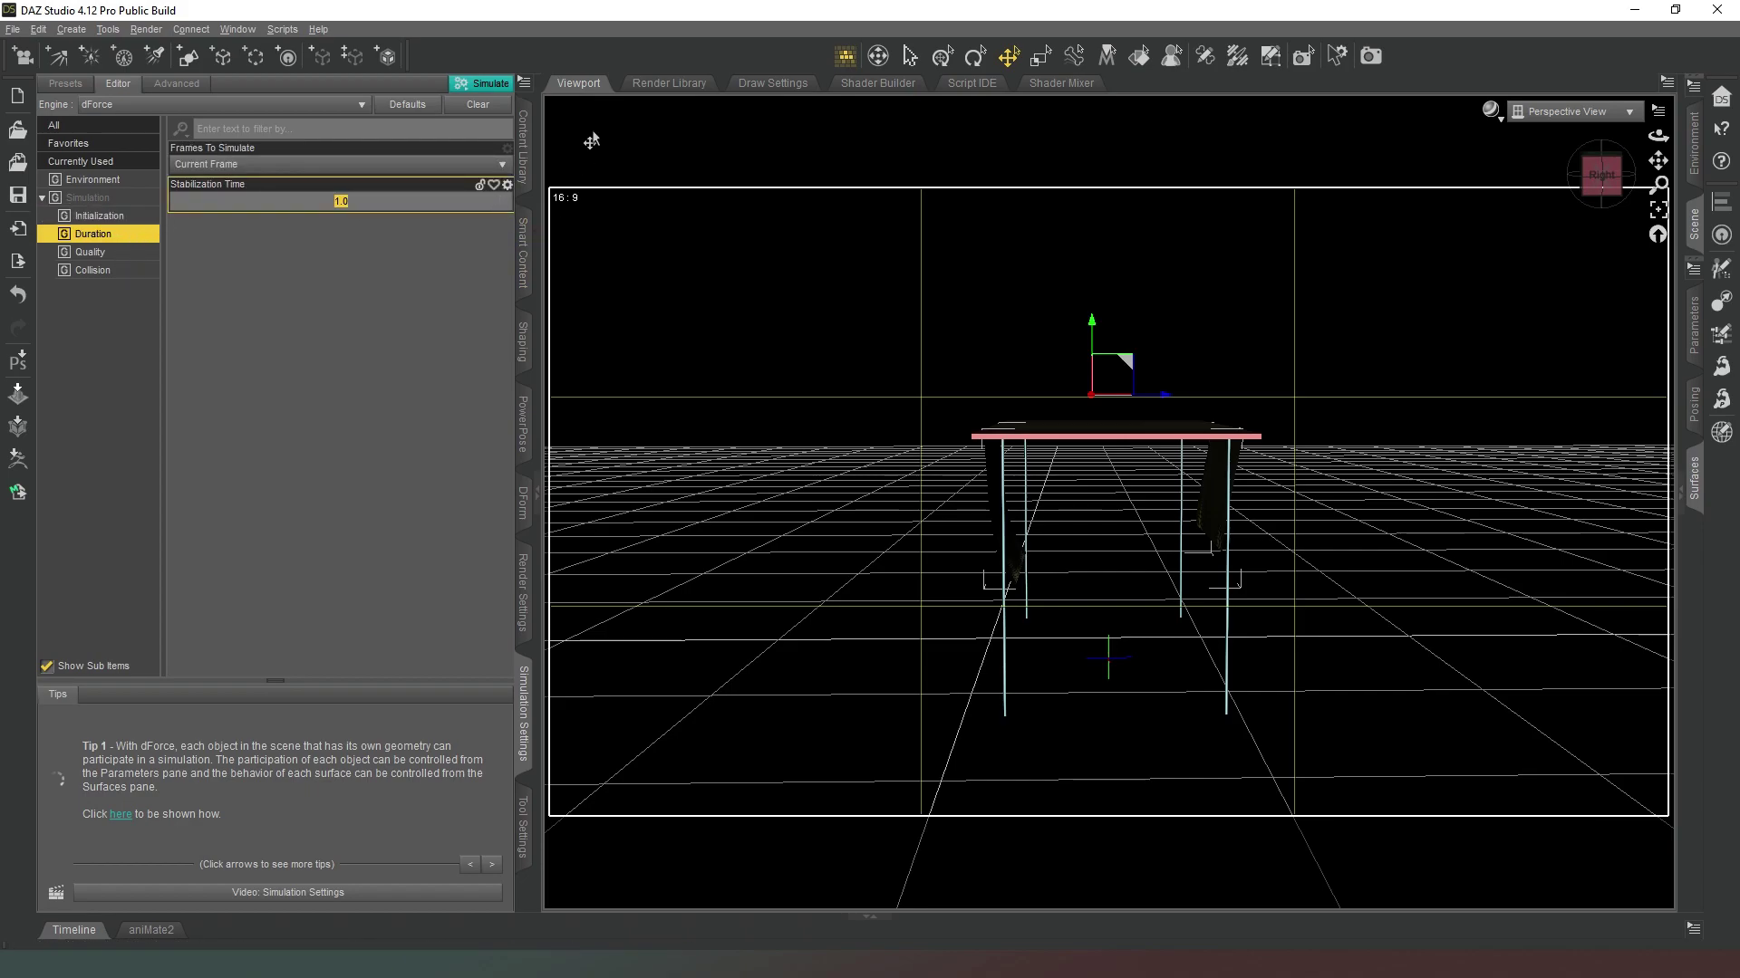
pyautogui.write('3')
pyautogui.press('Return')
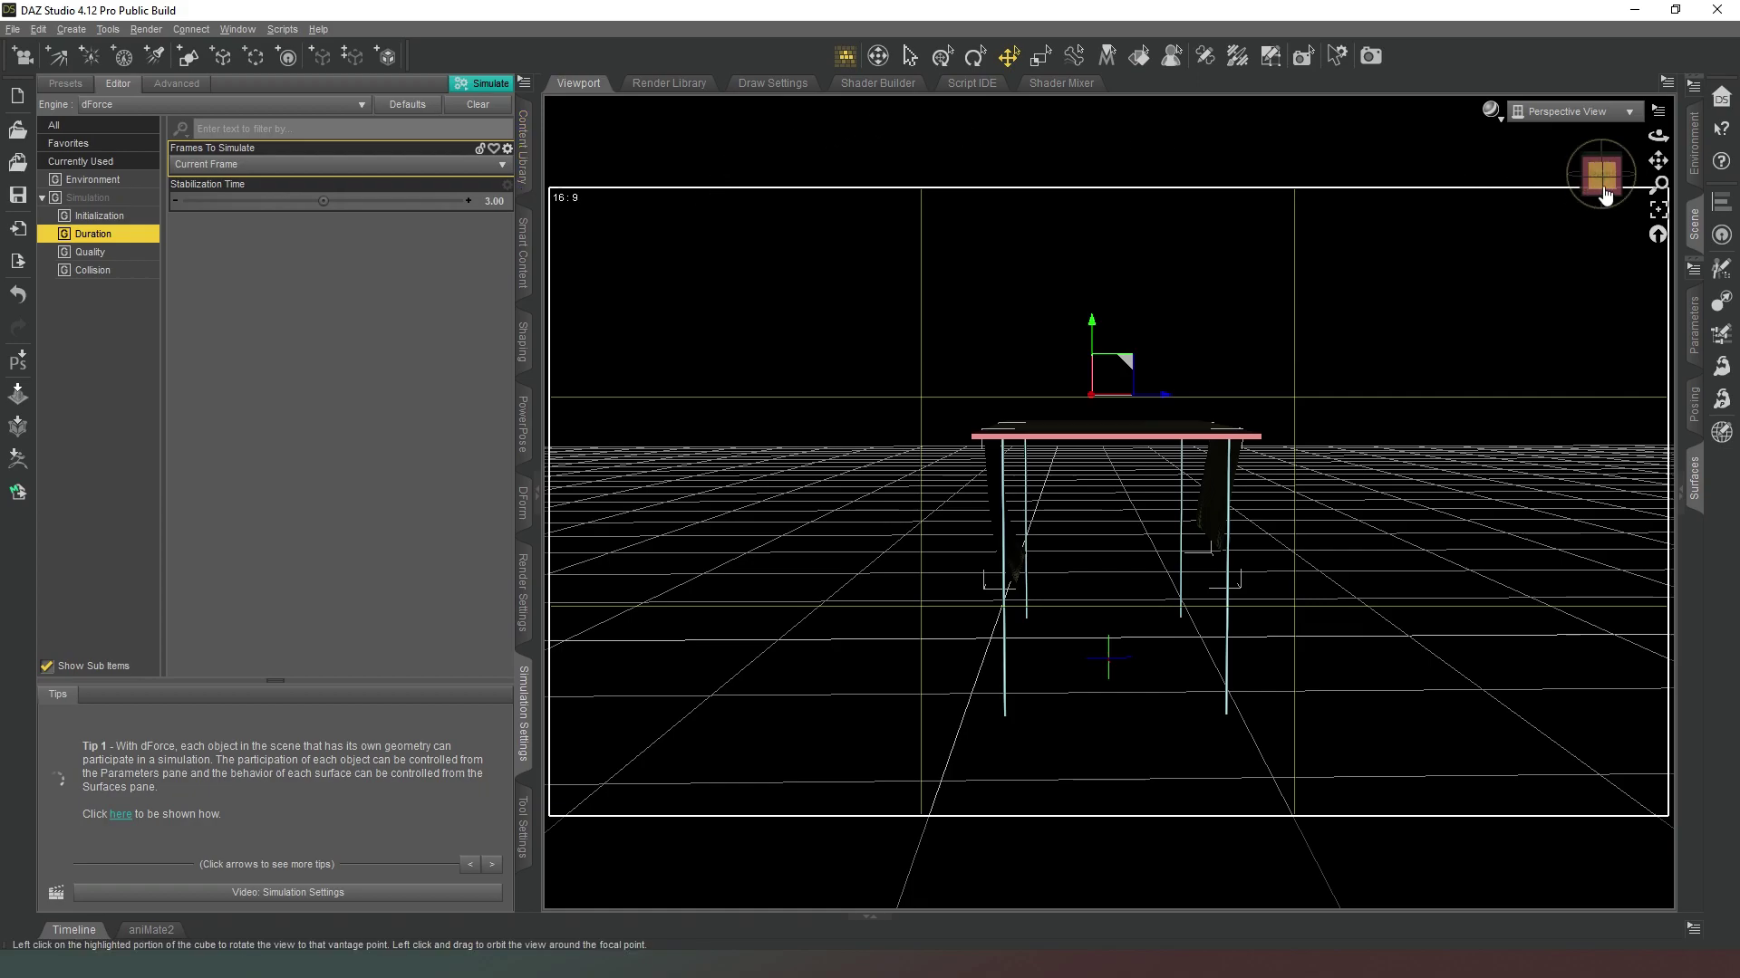
# Step: Clear the previous simulation and lift the cloth plane higher above the table
pyautogui.click(477, 104)
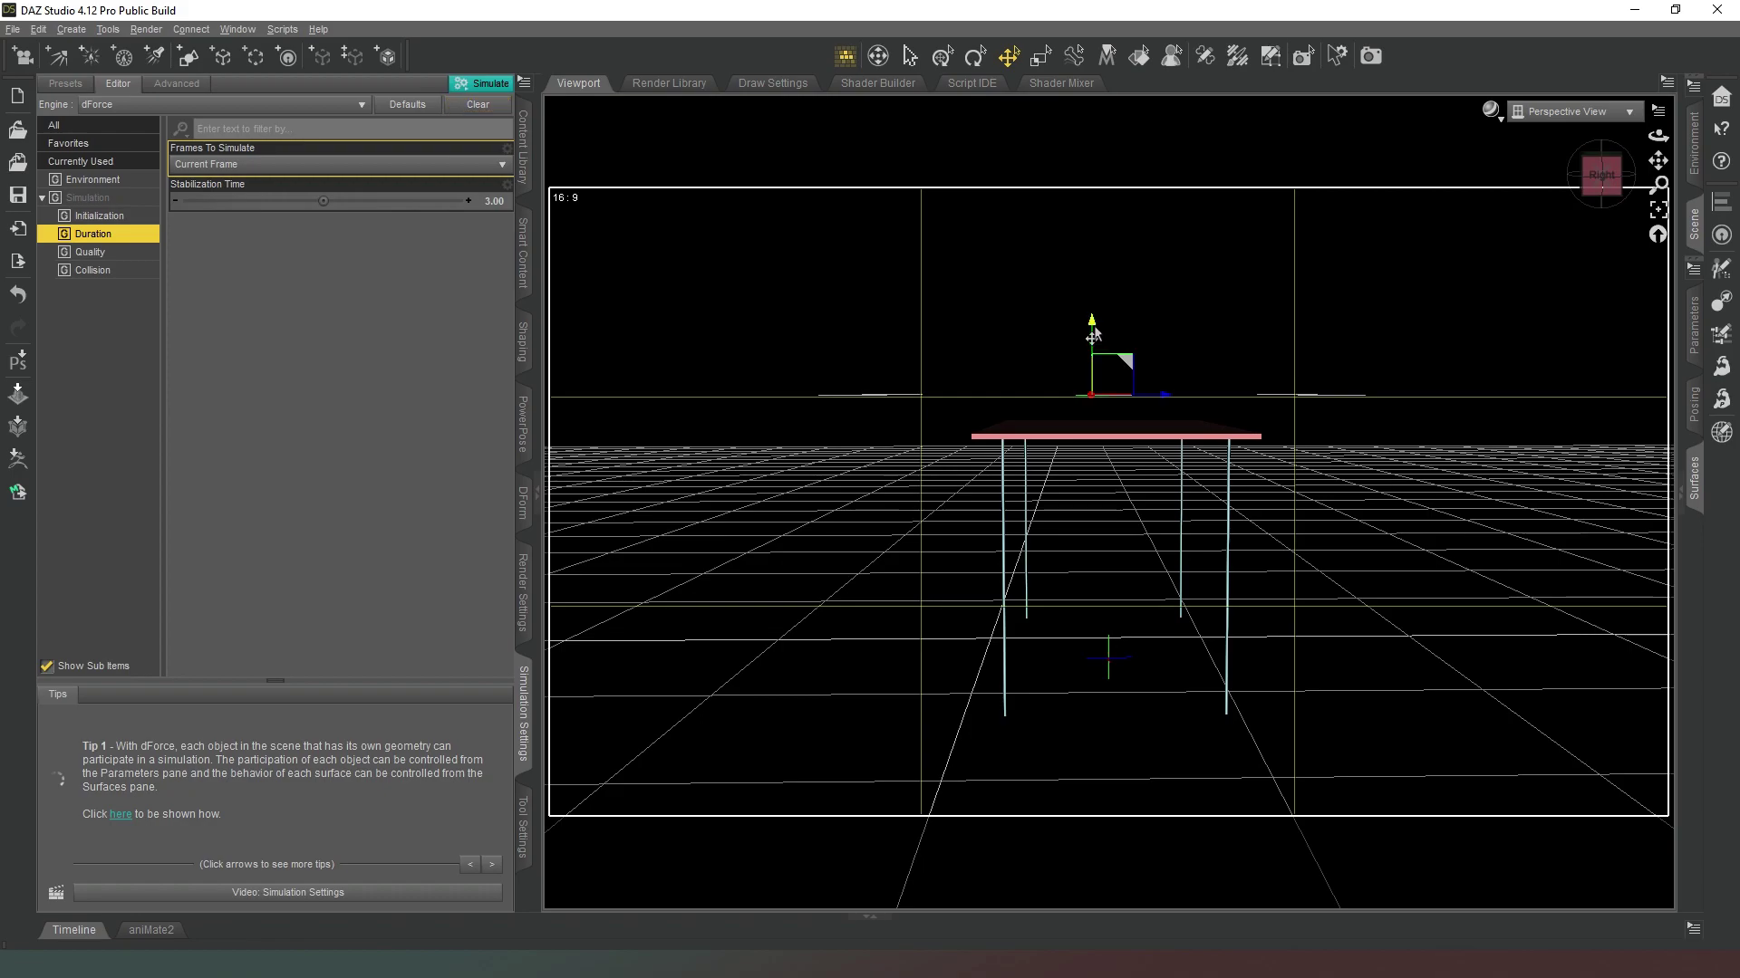
pyautogui.moveTo(1094, 336); pyautogui.dragTo(1094, 301)
pyautogui.moveTo(1592, 175); pyautogui.dragTo(1143, 385)
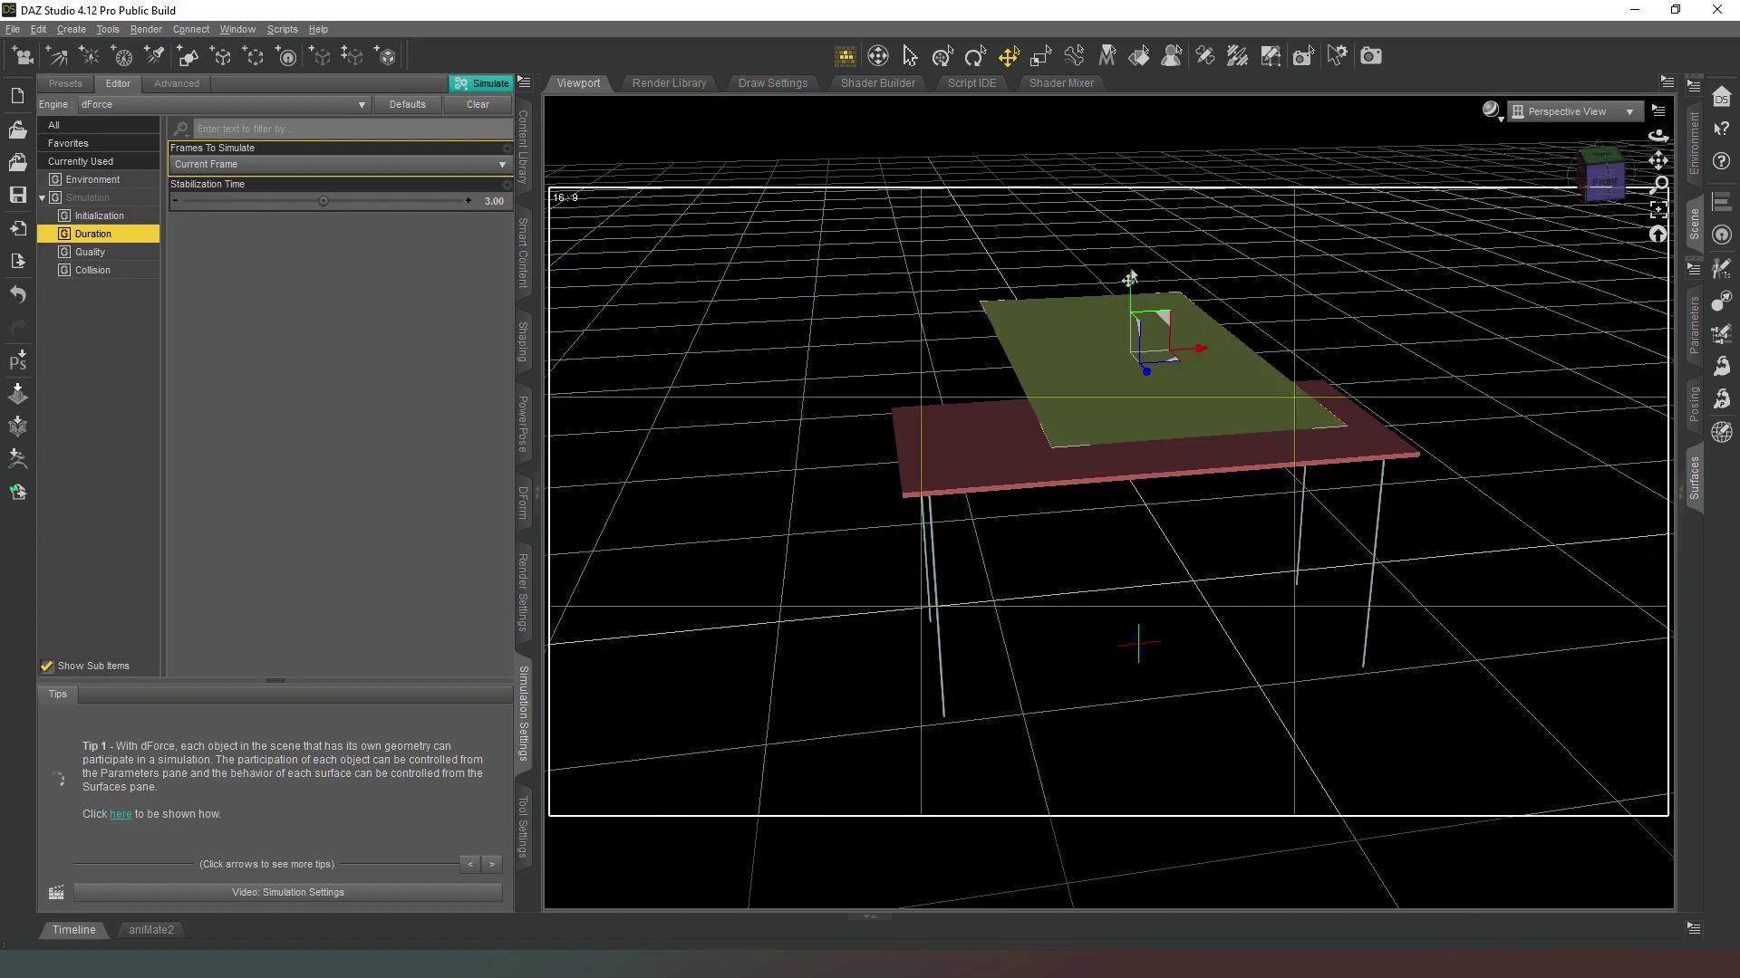
pyautogui.moveTo(1128, 286); pyautogui.dragTo(1130, 265)
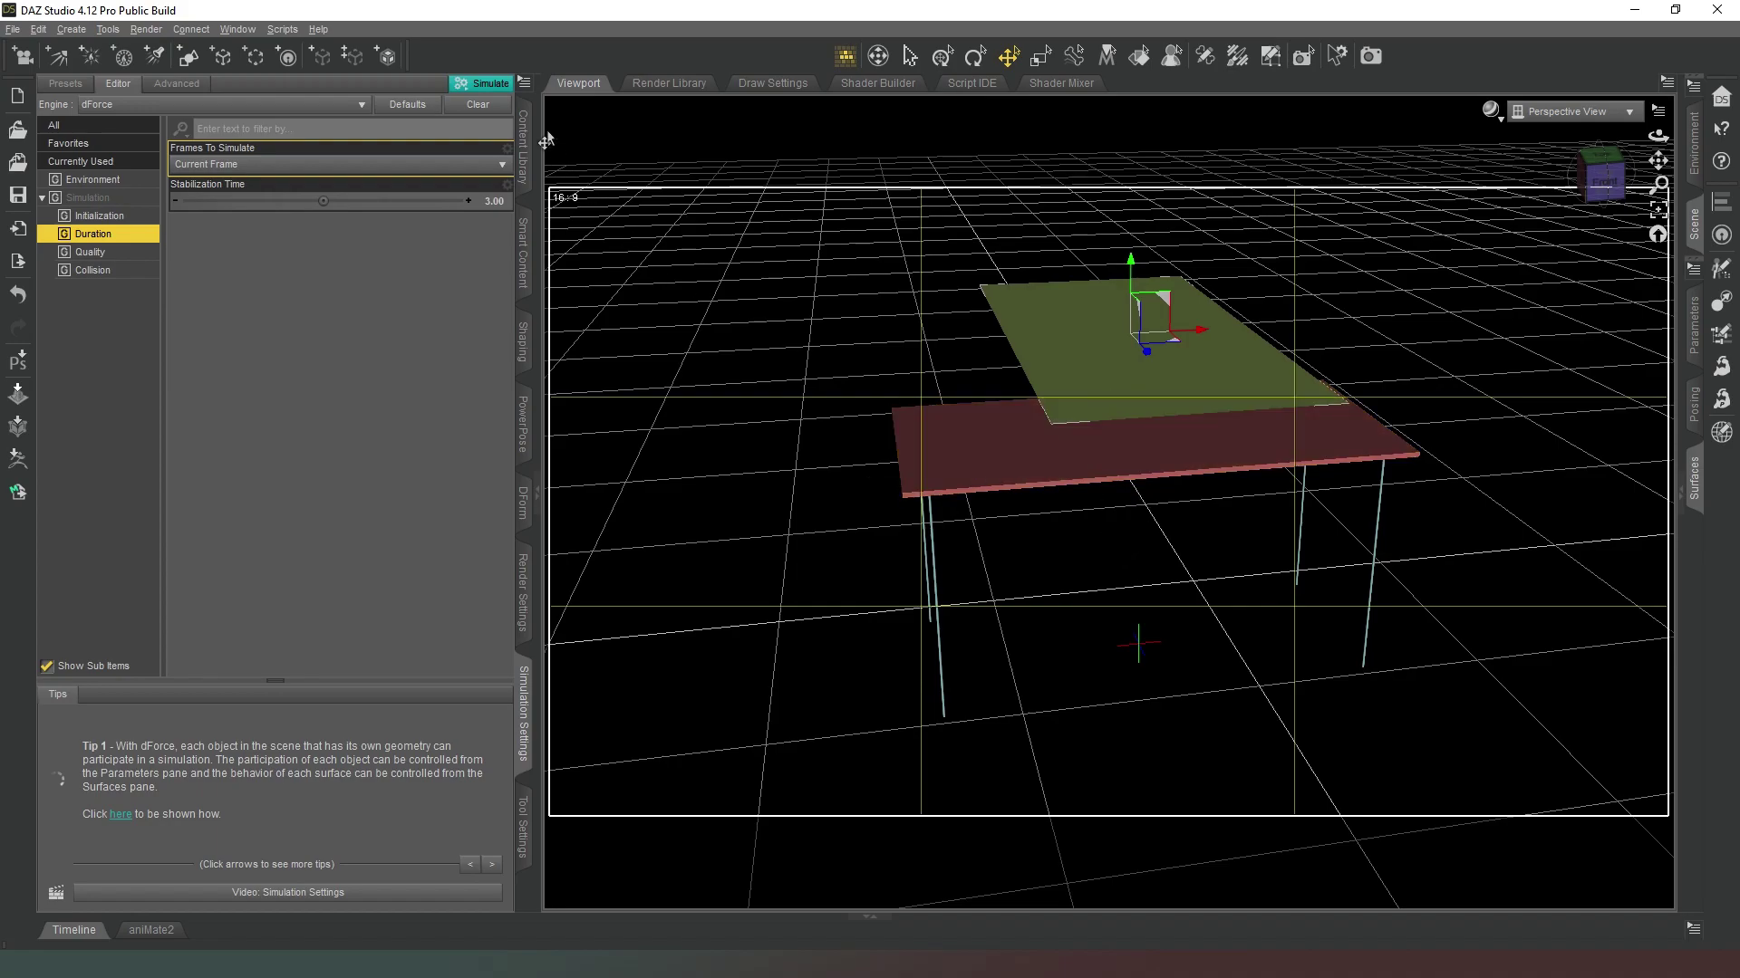
# Step: Inspect the table and cloth from front, below and overhead angles
pyautogui.moveTo(1600, 170); pyautogui.dragTo(1607, 186)
pyautogui.click(1600, 174)
pyautogui.click(1602, 202)
pyautogui.click(1601, 201)
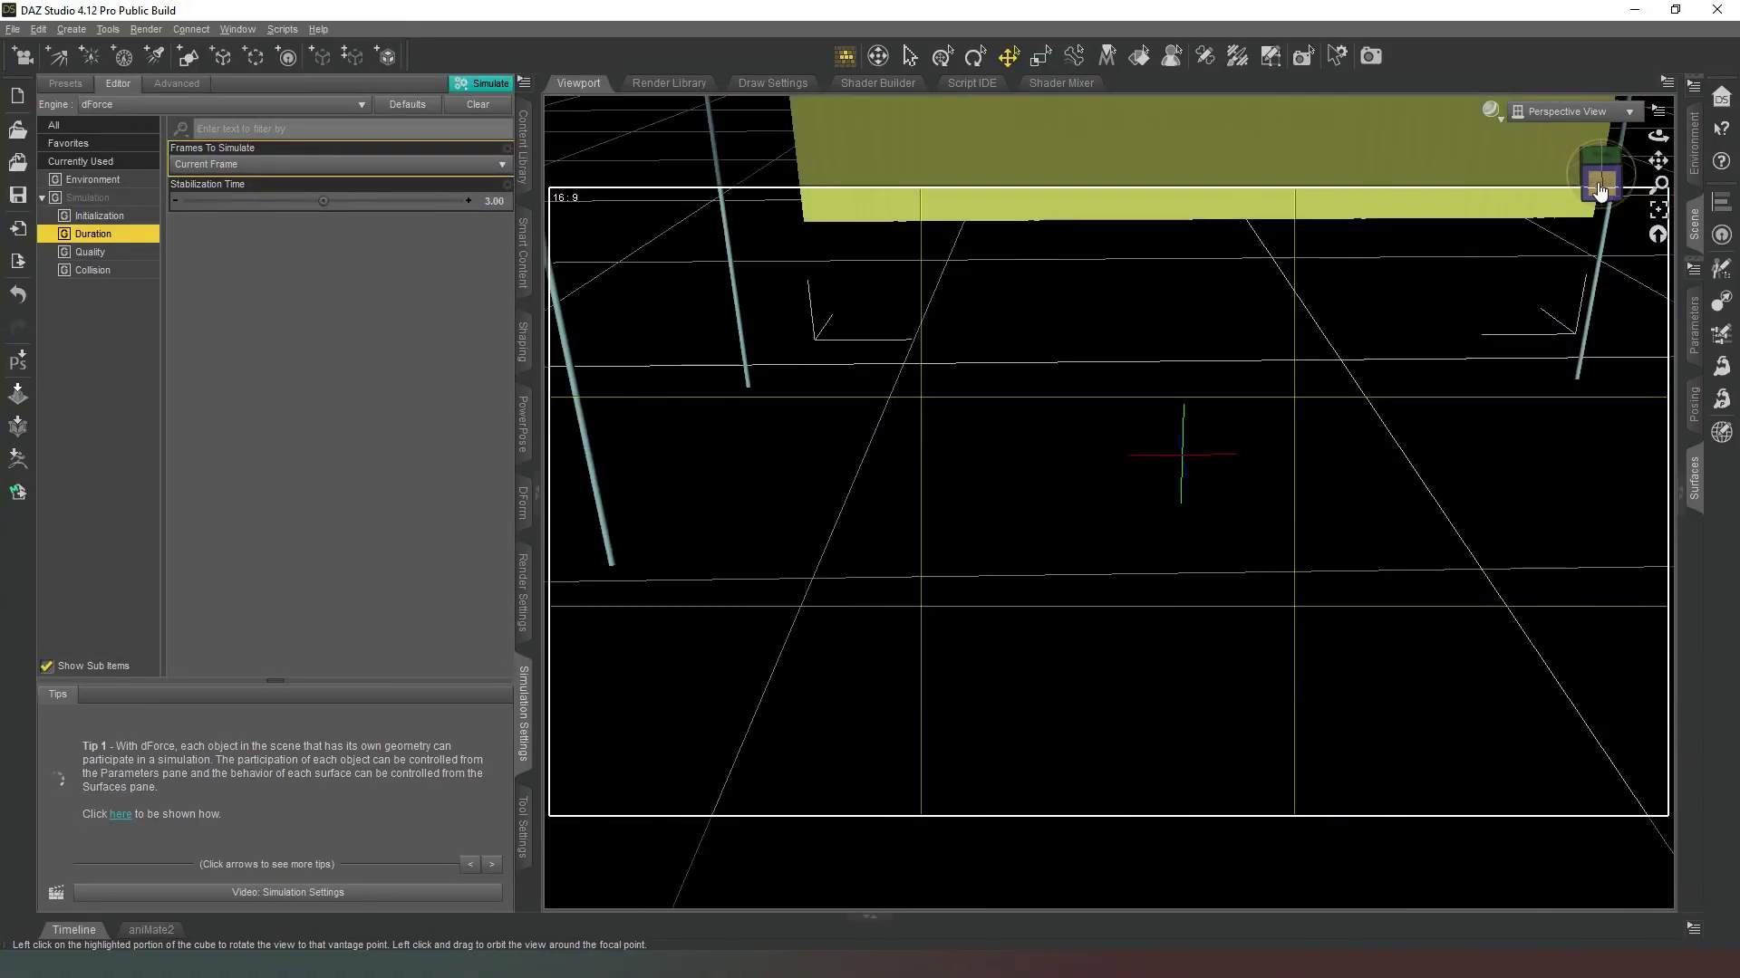
pyautogui.moveTo(1592, 175); pyautogui.dragTo(1083, 447)
pyautogui.moveTo(1434, 263); pyautogui.dragTo(1658, 163)
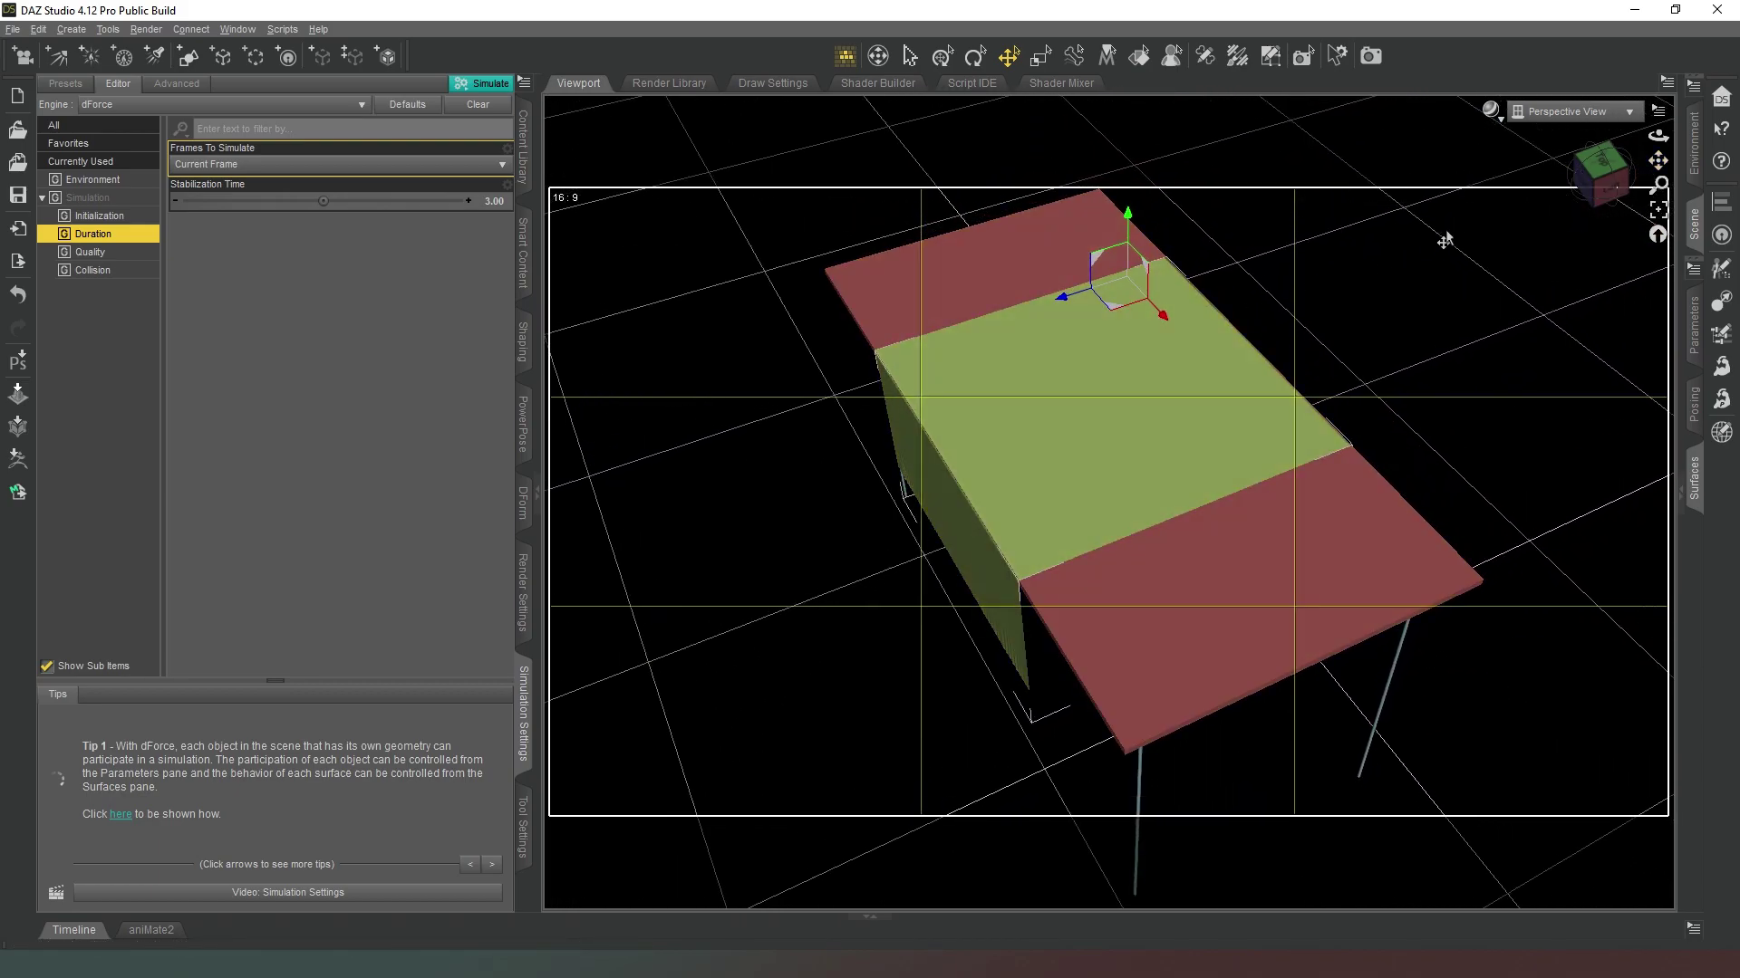
pyautogui.click(1596, 176)
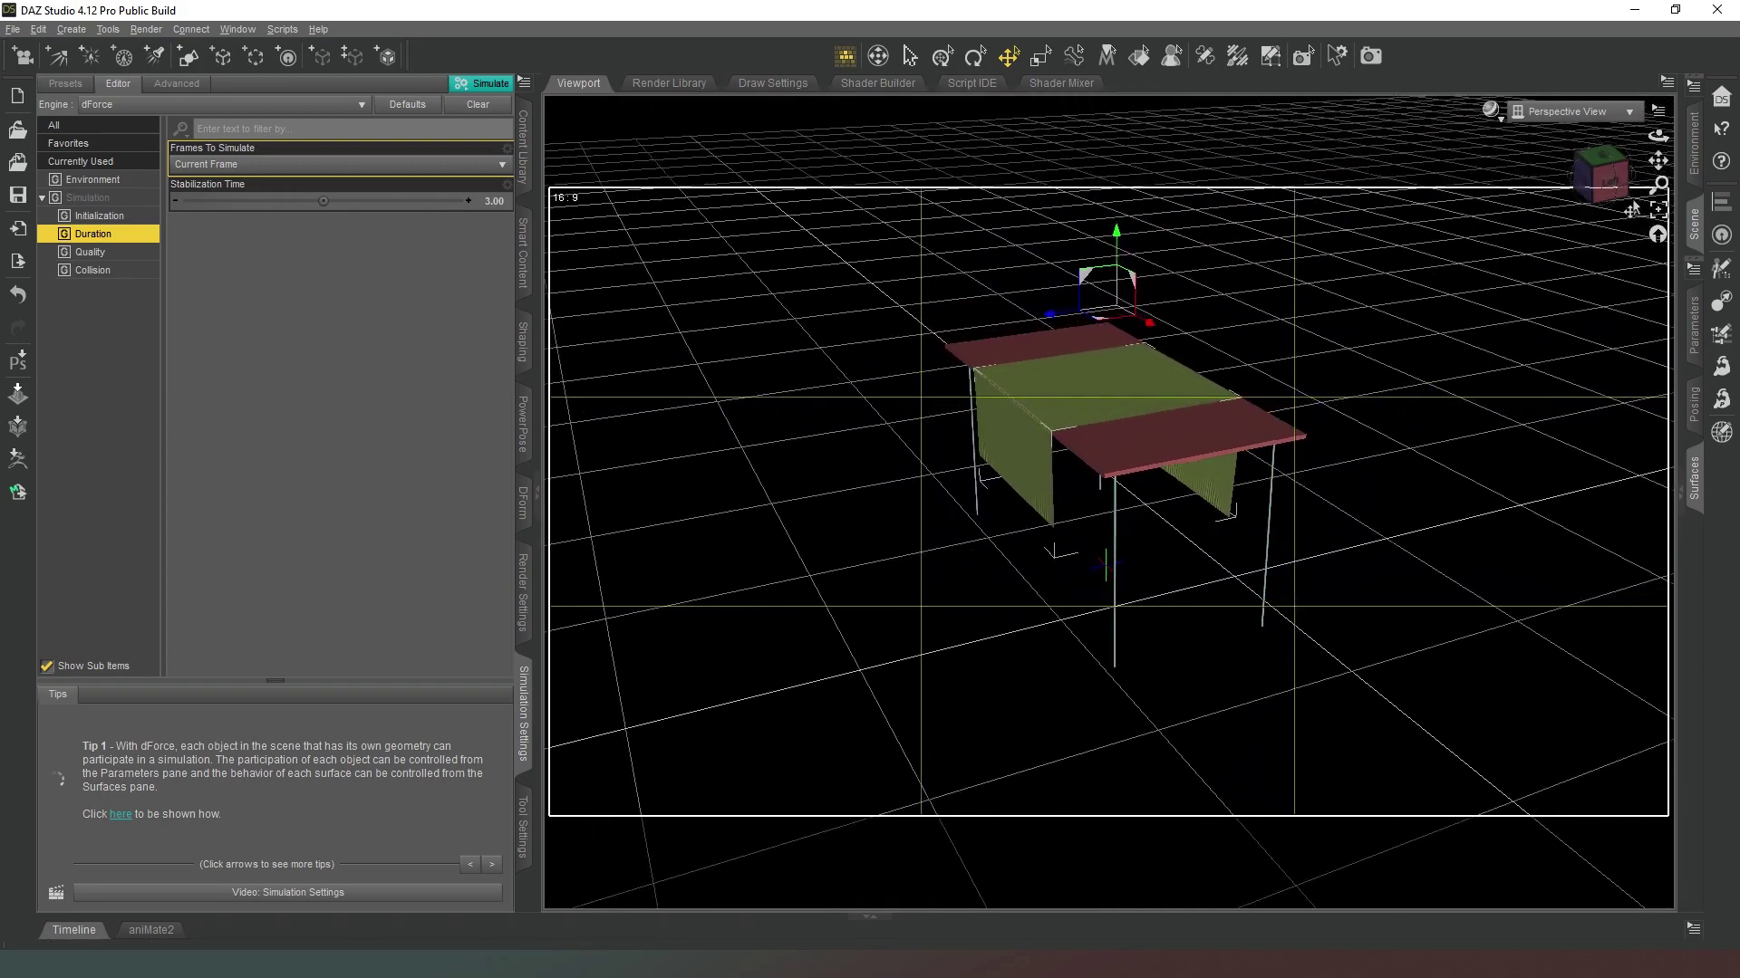
pyautogui.click(1693, 222)
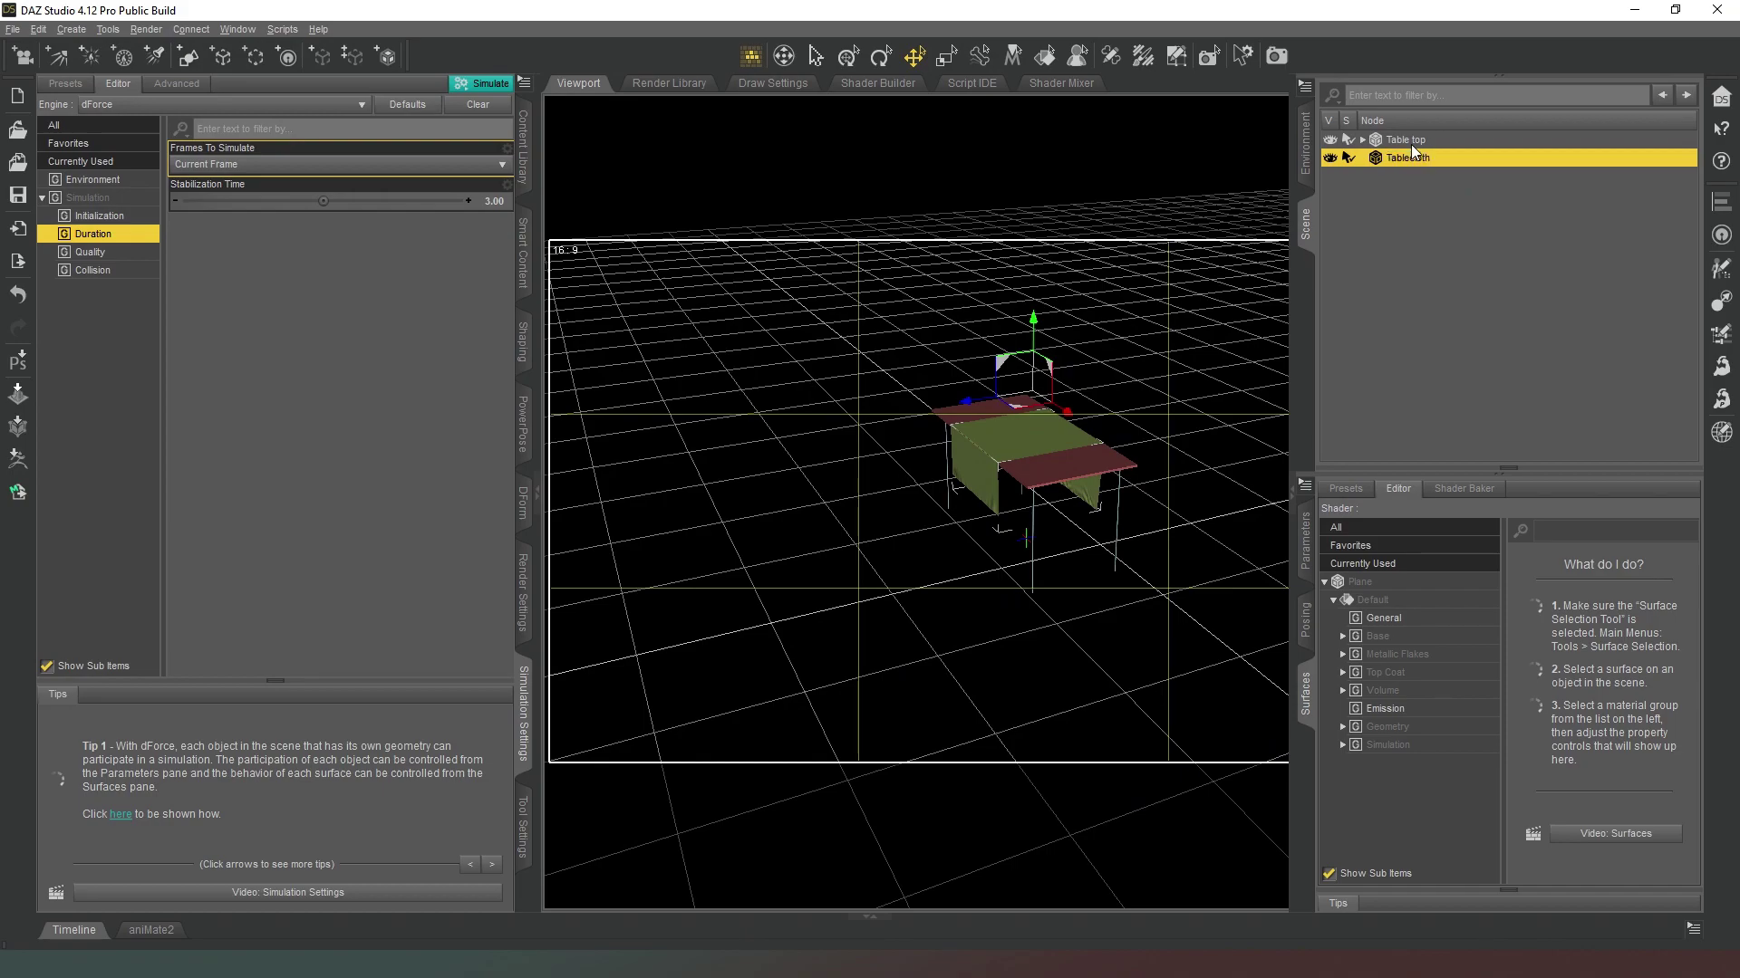
# Step: Parent Tablecloth under Table top and move the table with its cloth to the left
pyautogui.moveTo(1352, 161); pyautogui.dragTo(1410, 144)
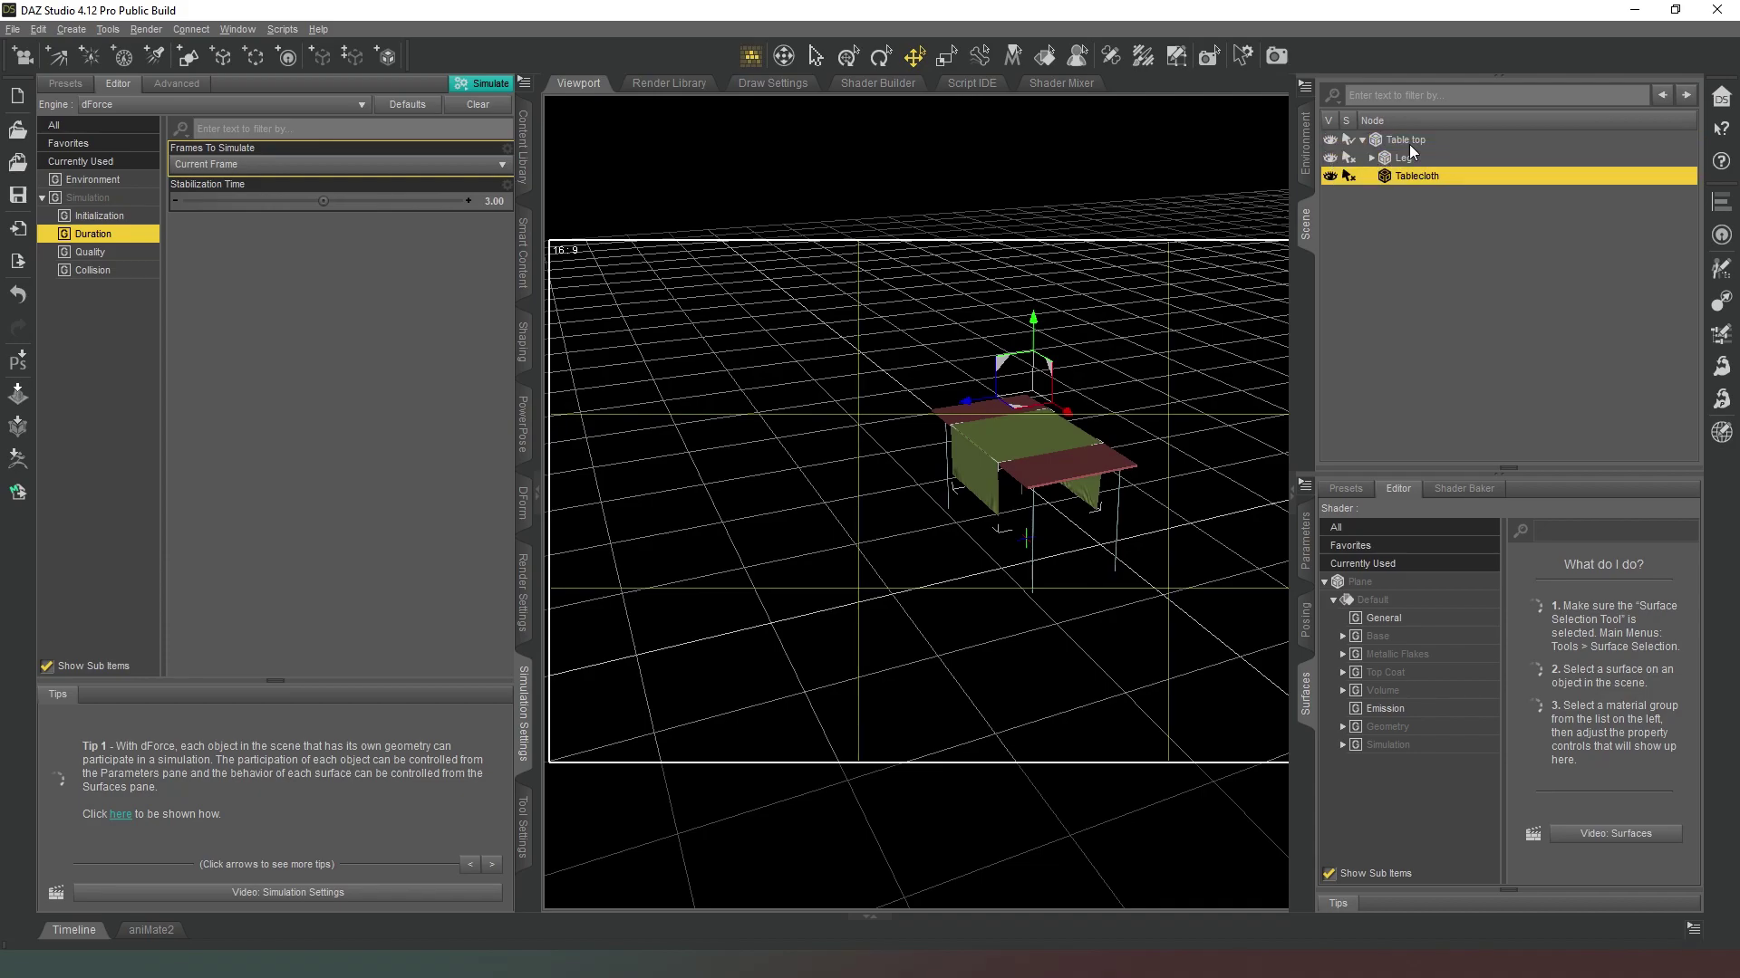
pyautogui.click(1362, 140)
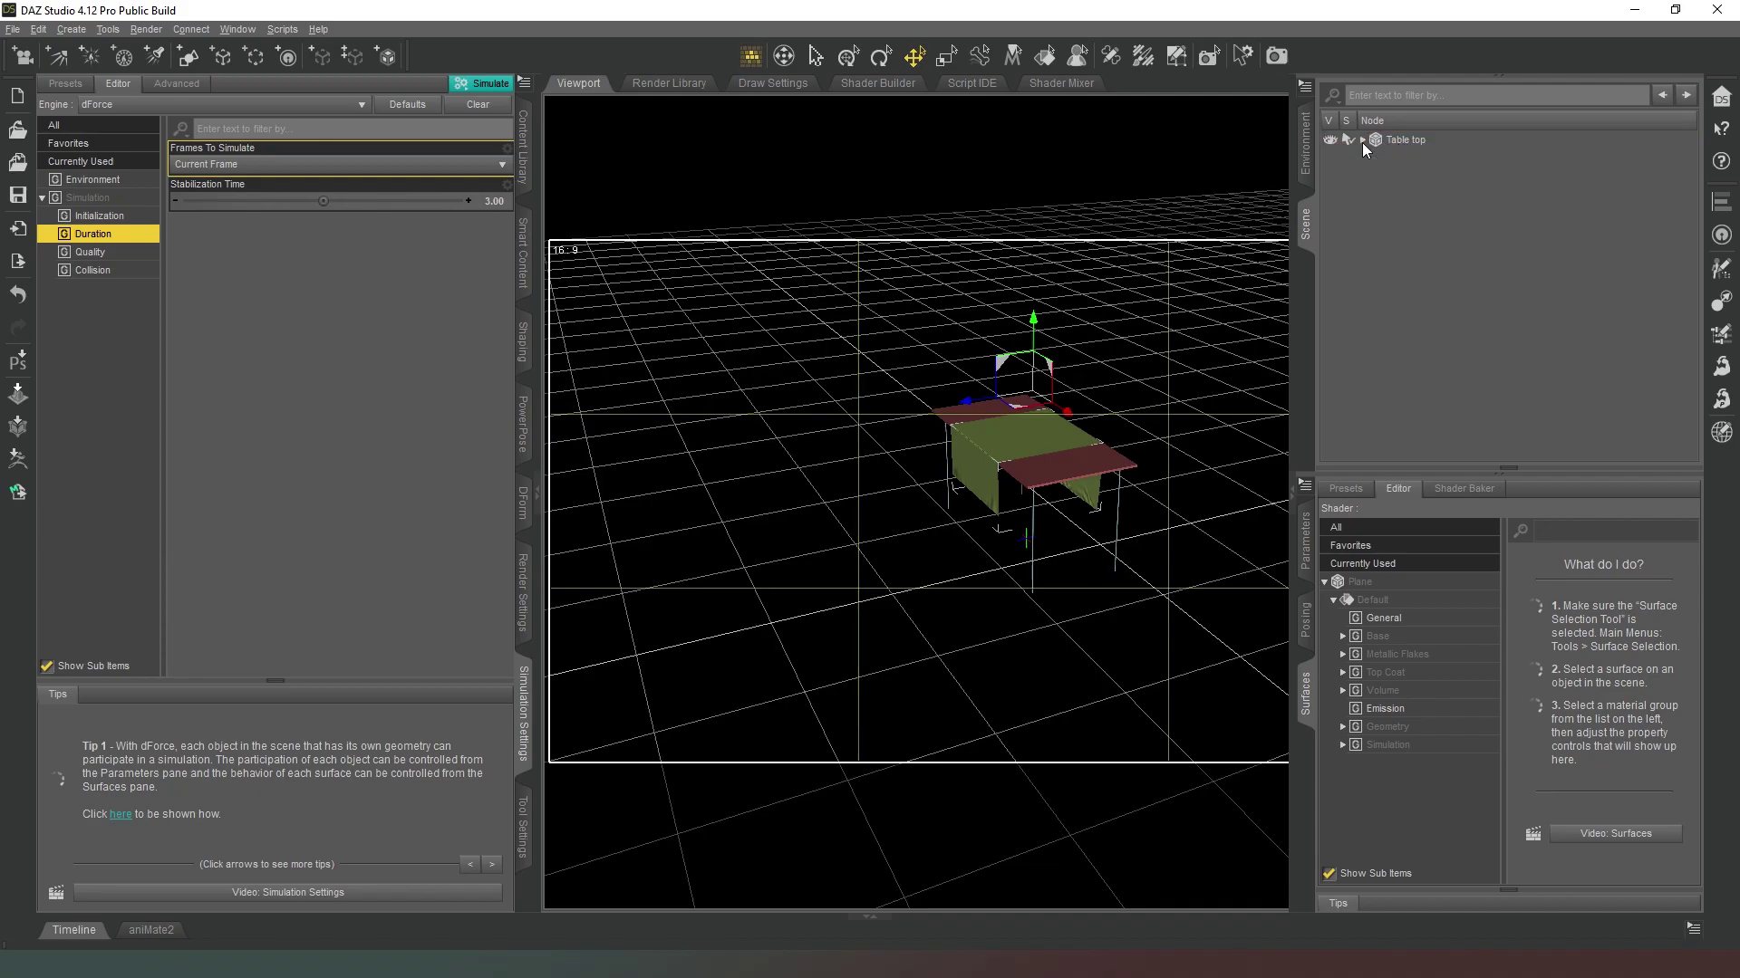
pyautogui.click(1002, 458)
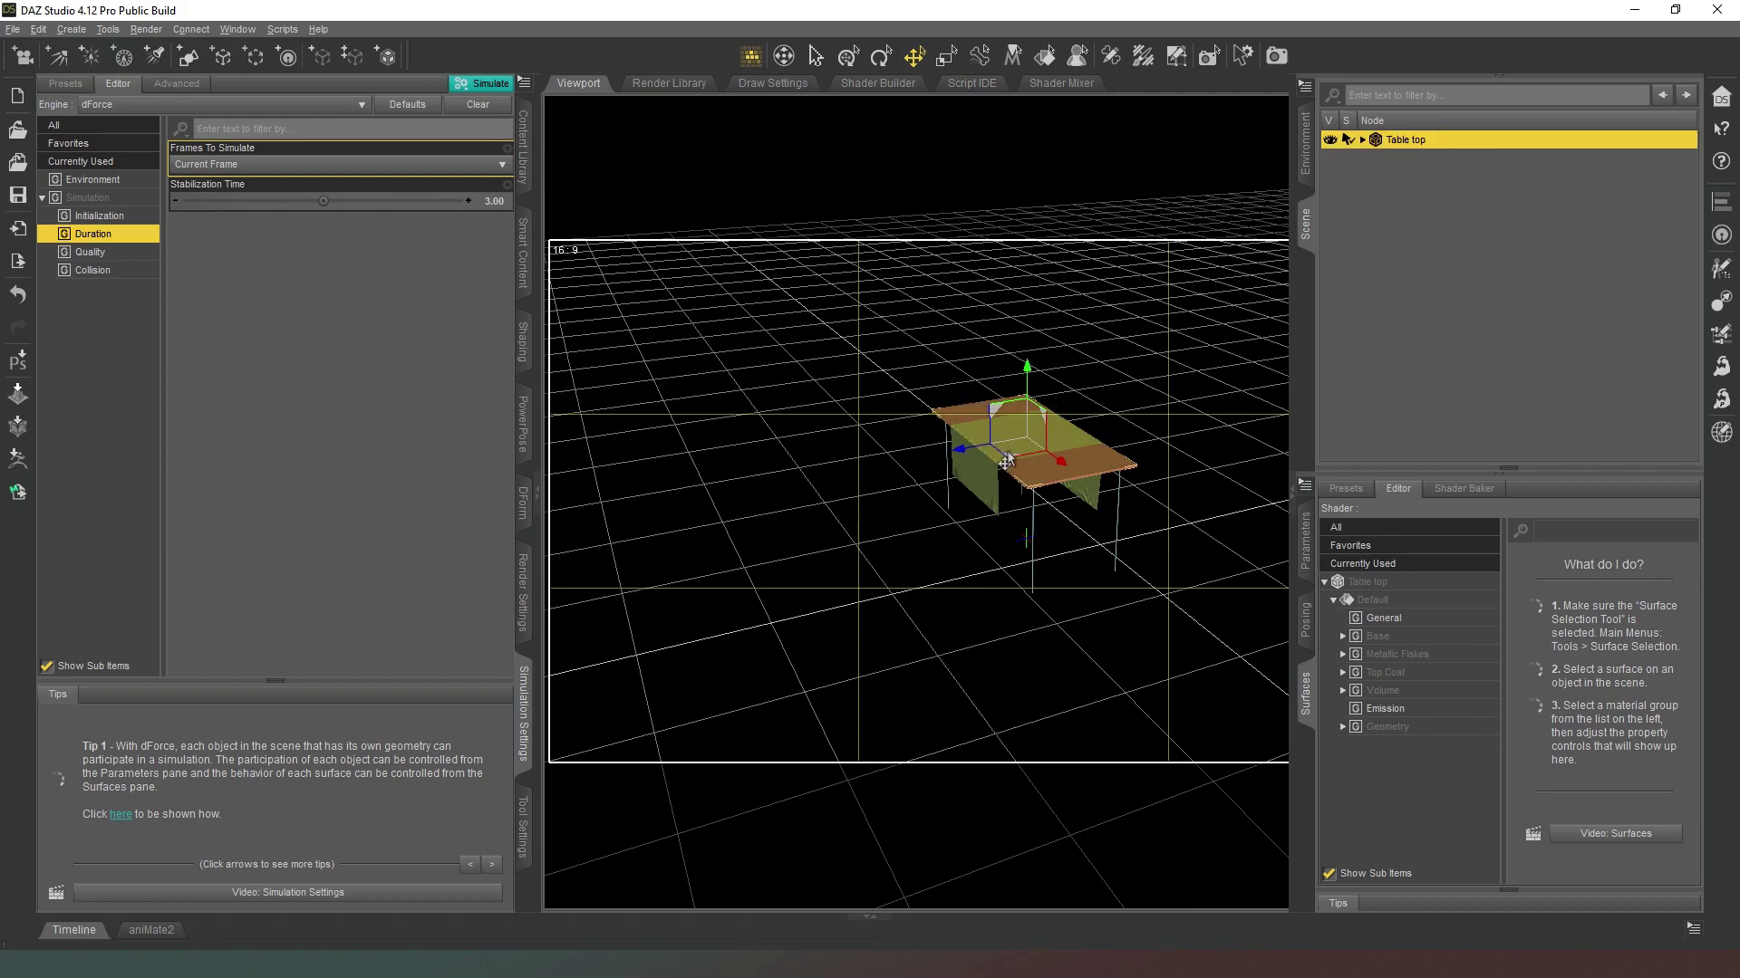
pyautogui.moveTo(1008, 462); pyautogui.dragTo(945, 492)
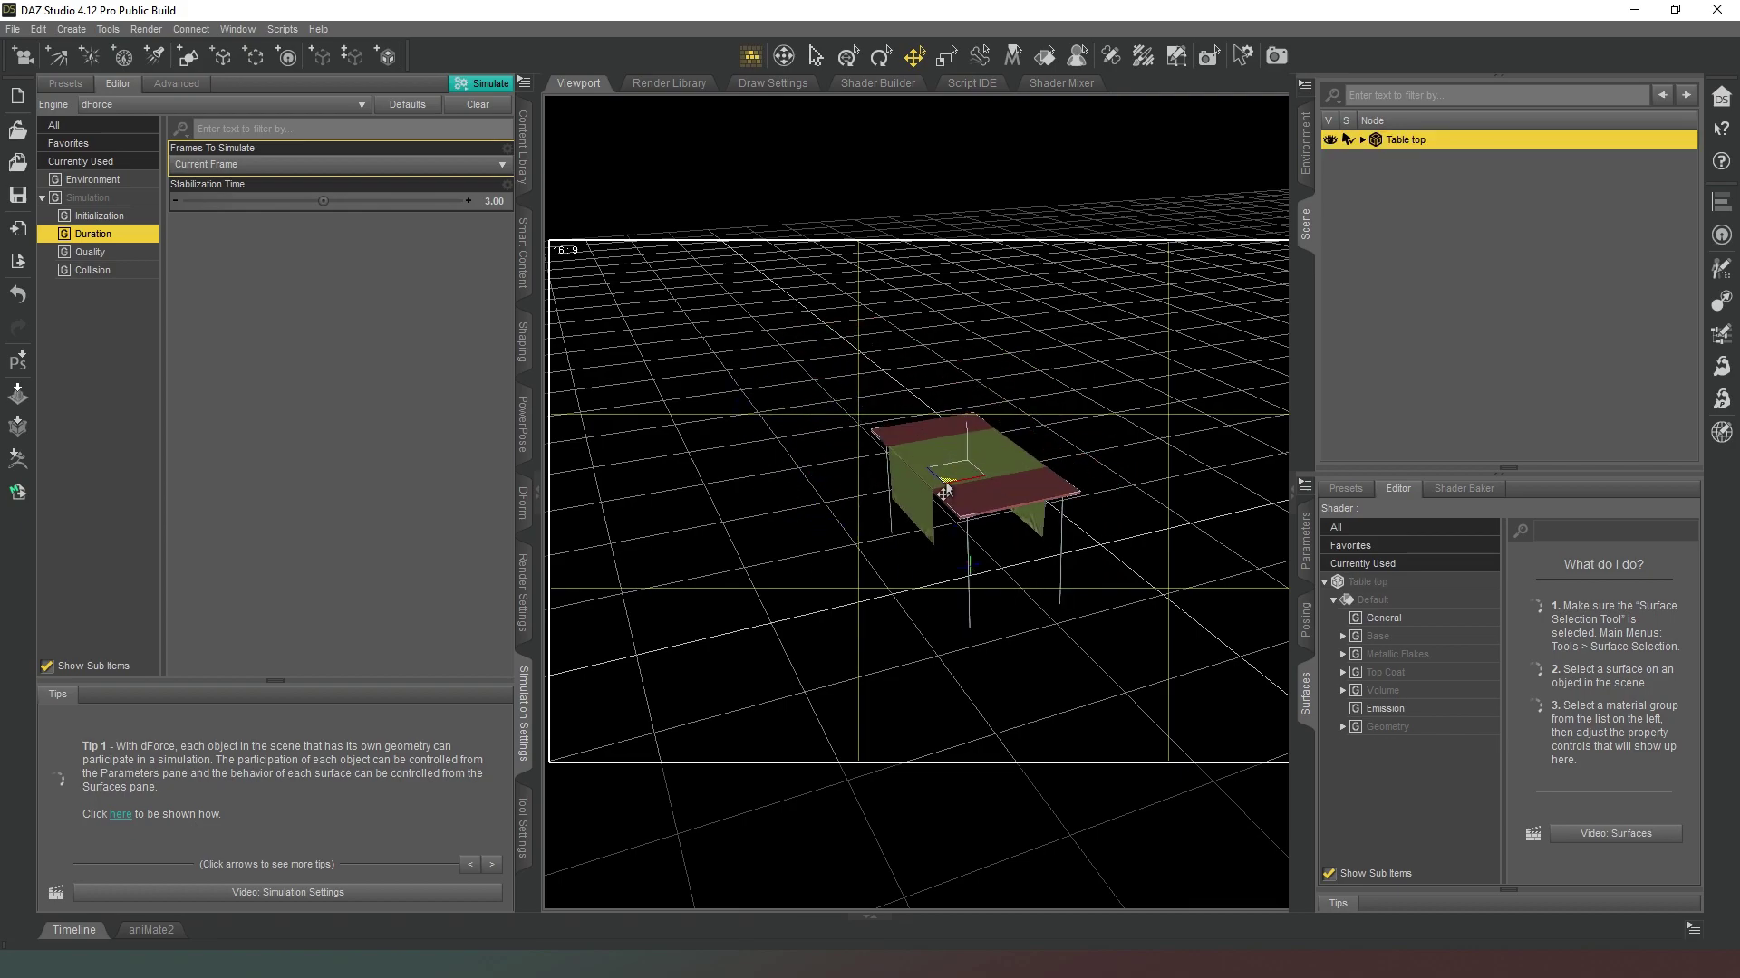
# Step: Switch the viewport draw style to NVIDIA Iray for a rendered preview
pyautogui.click(1315, 242)
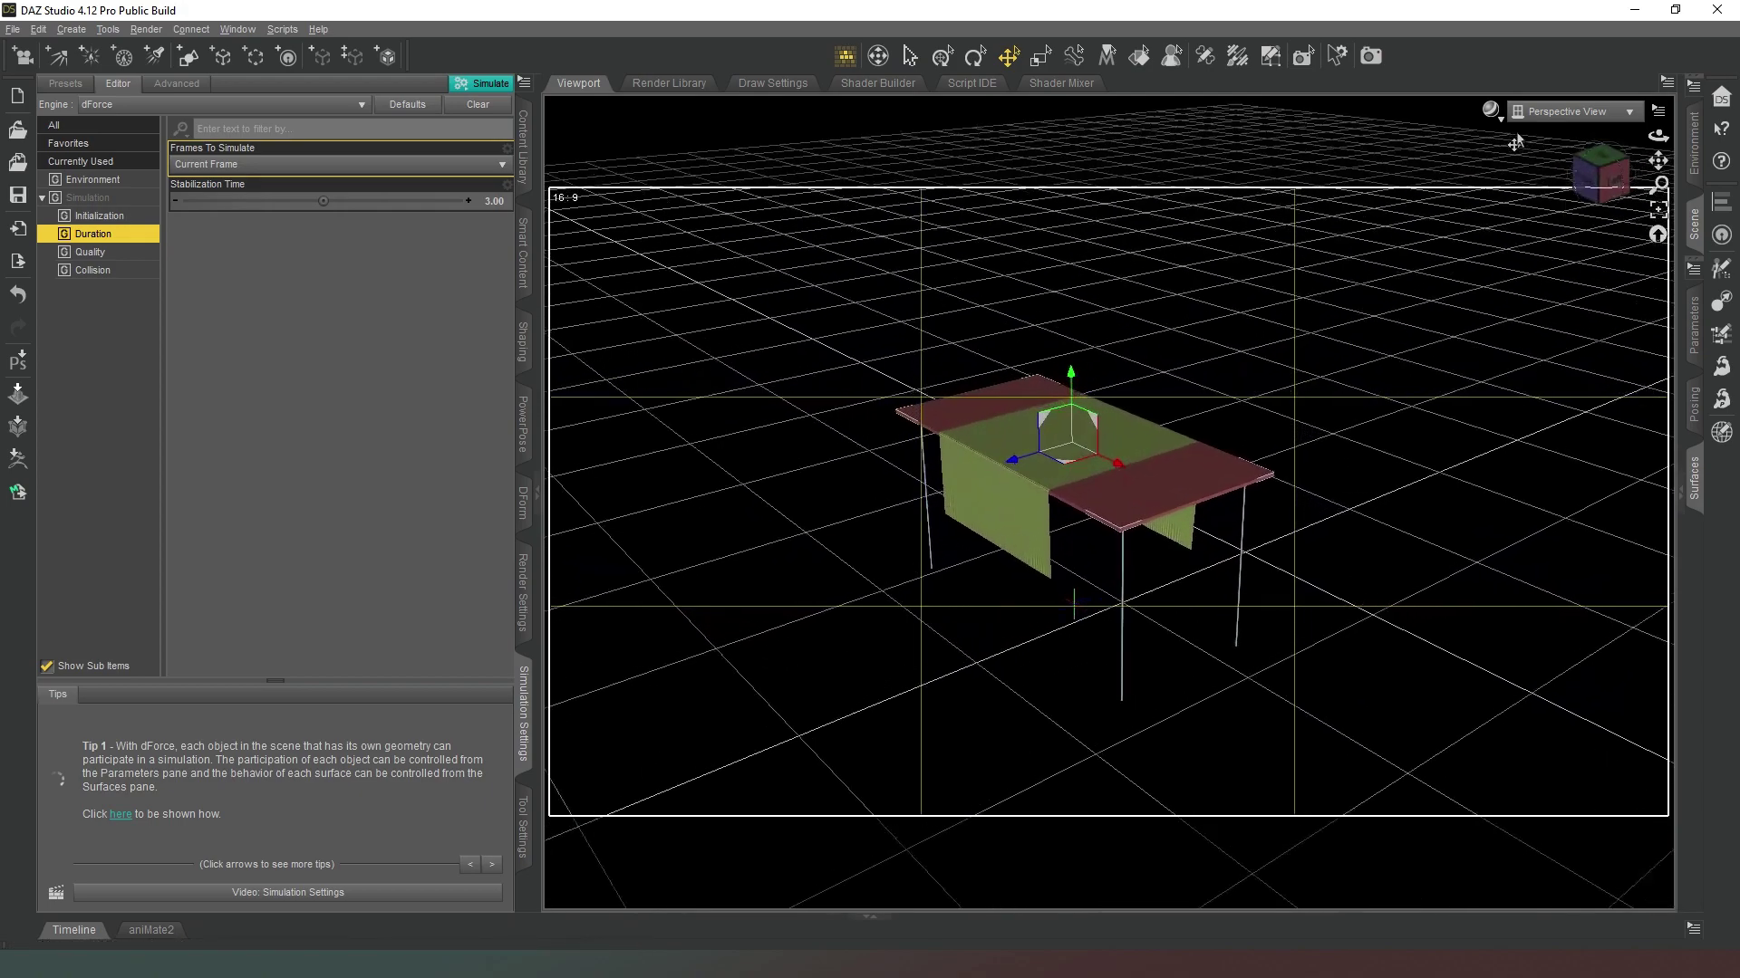
pyautogui.click(1489, 110)
pyautogui.click(1496, 328)
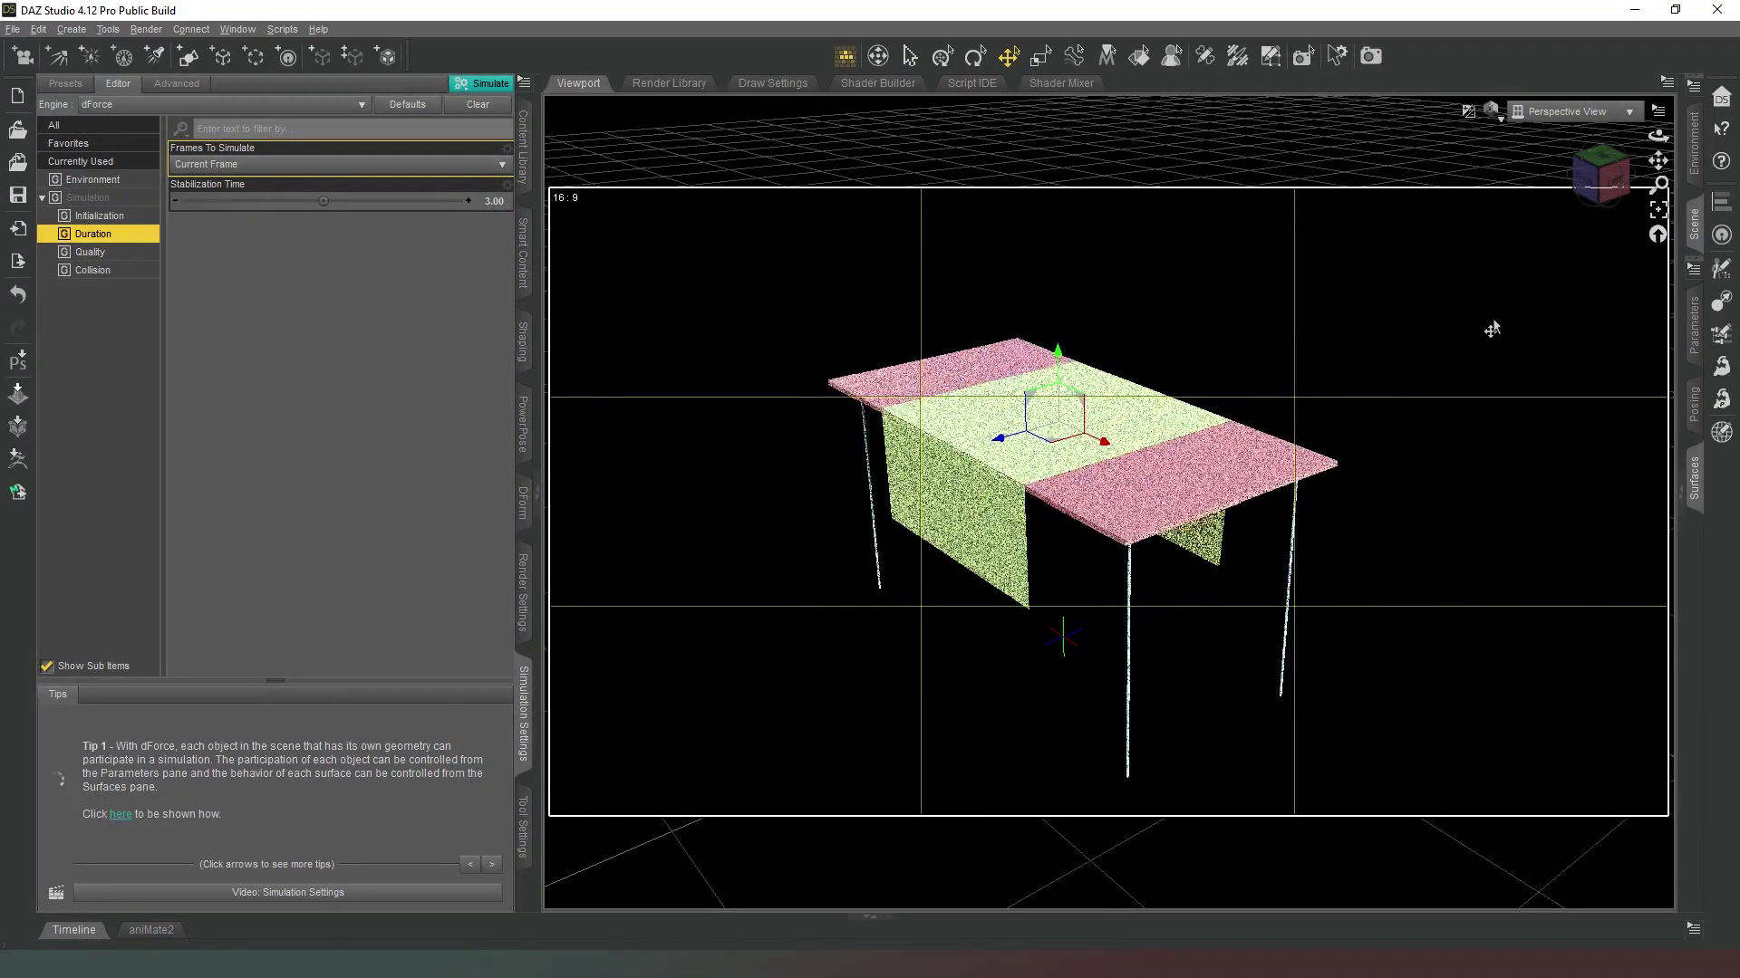